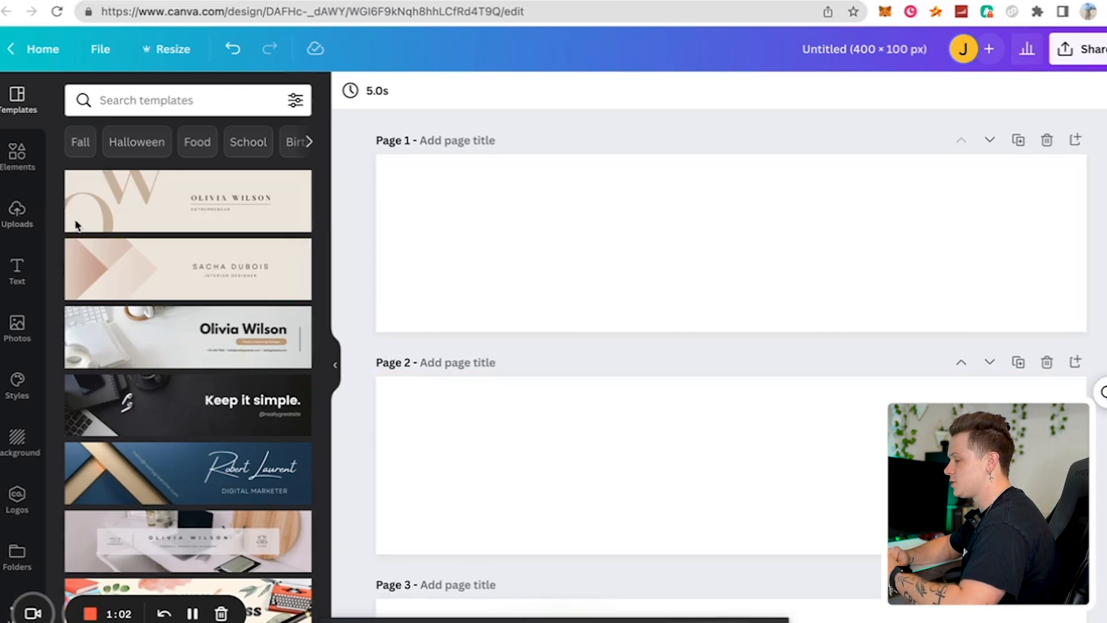
Add a heading to page 1 and replace its placeholder text with 'Clean Cup'
{"action": "left_click", "coordinate": [38, 276]}
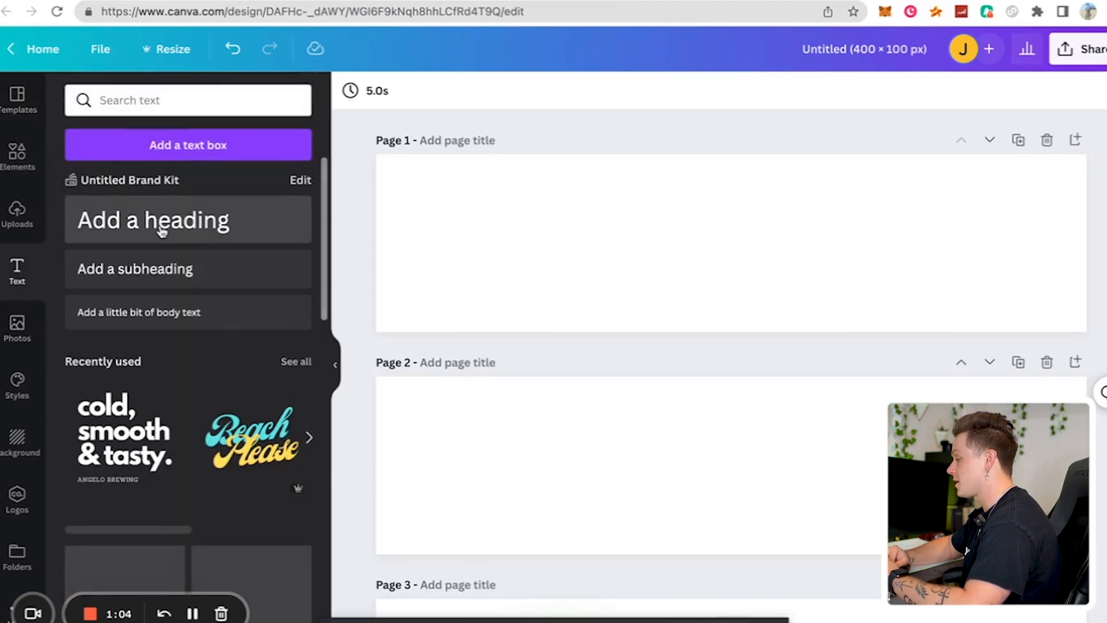
{"action": "left_click", "coordinate": [161, 231]}
{"action": "left_click_drag", "start_coordinate": [744, 509], "coordinate": [682, 253]}
{"action": "double_click", "coordinate": [662, 225]}
{"action": "key", "text": "BackSpace"}
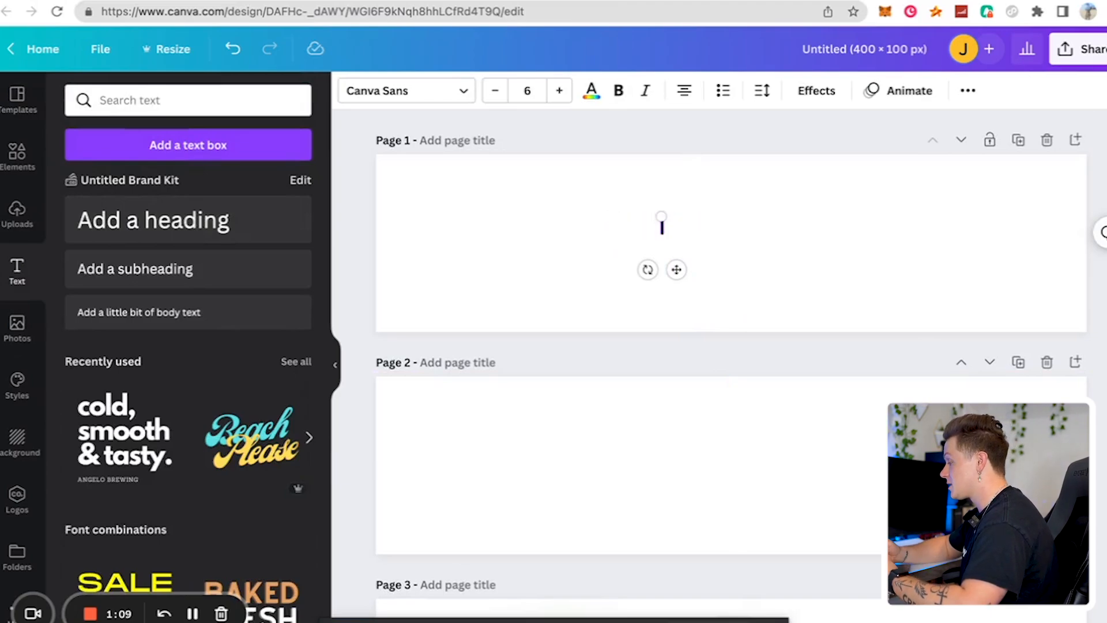
{"action": "type", "text": "Cup Clear"}
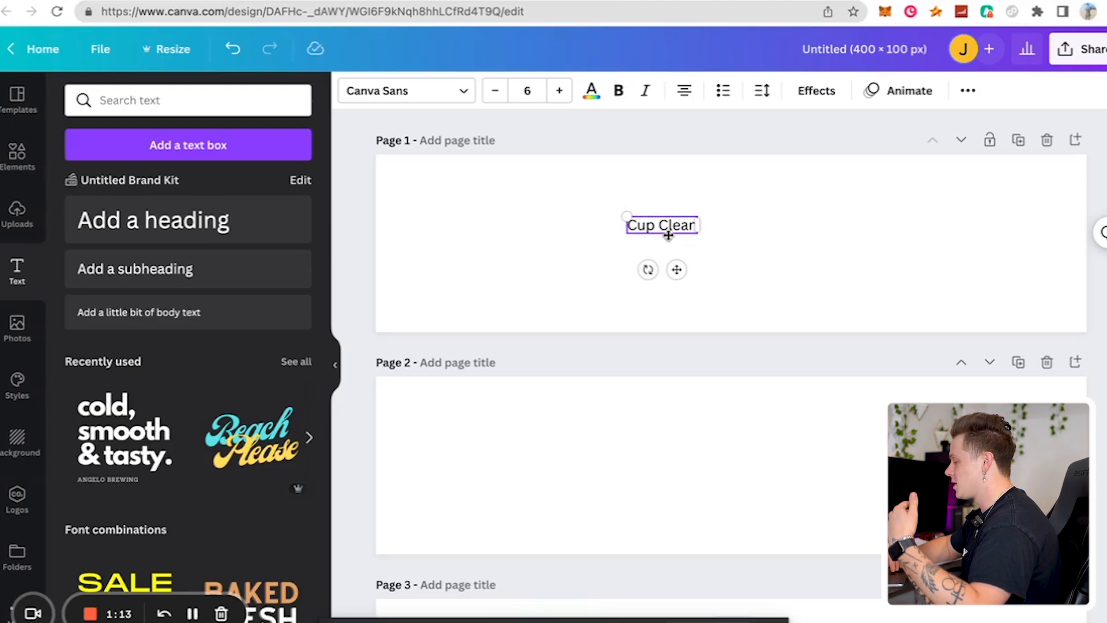
{"action": "scroll", "coordinate": [761, 316], "scroll_direction": "down", "scroll_amount": 1}
{"action": "scroll", "coordinate": [760, 316], "scroll_direction": "up", "scroll_amount": 1}
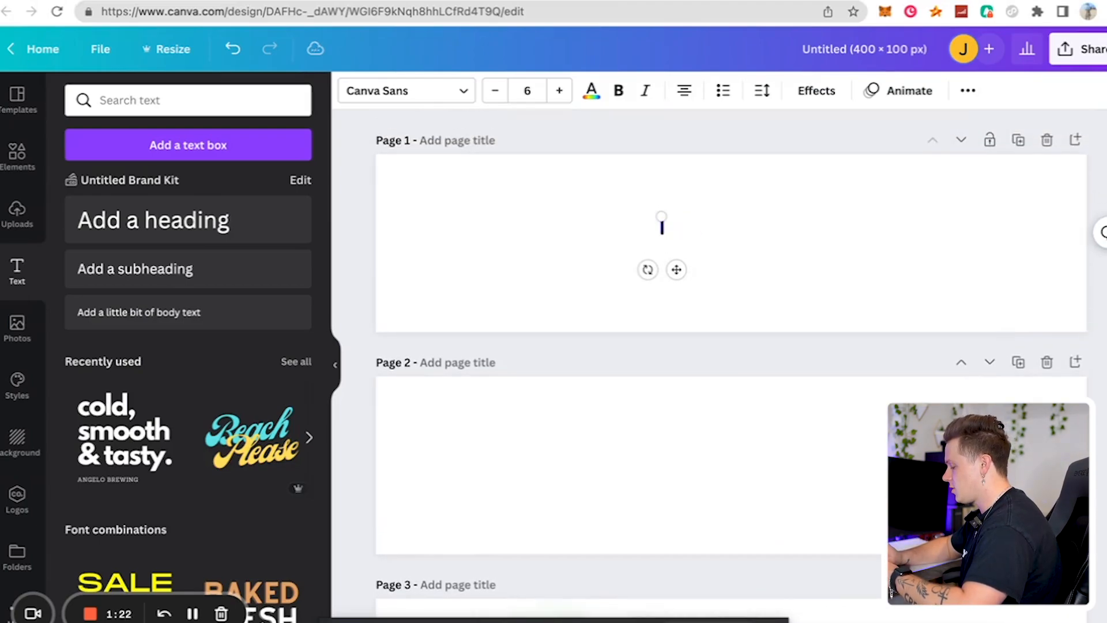
{"action": "type", "text": "Clean Cu"}
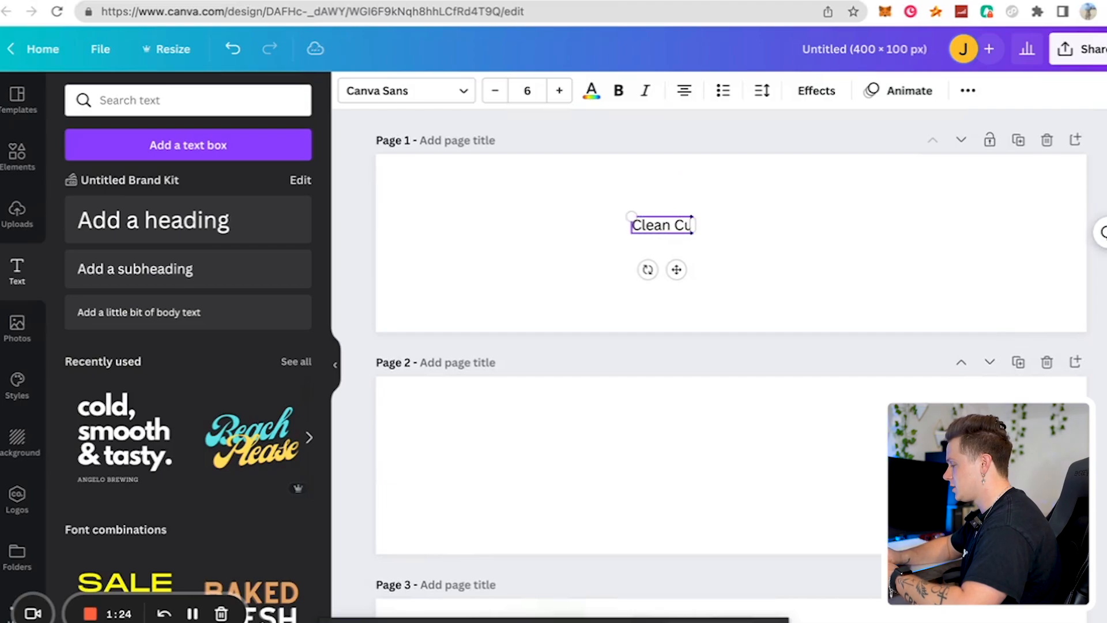
{"action": "type", "text": "p"}
Enlarge the Clean Cup heading and centre it on page 1
{"action": "left_click_drag", "start_coordinate": [697, 237], "coordinate": [981, 297]}
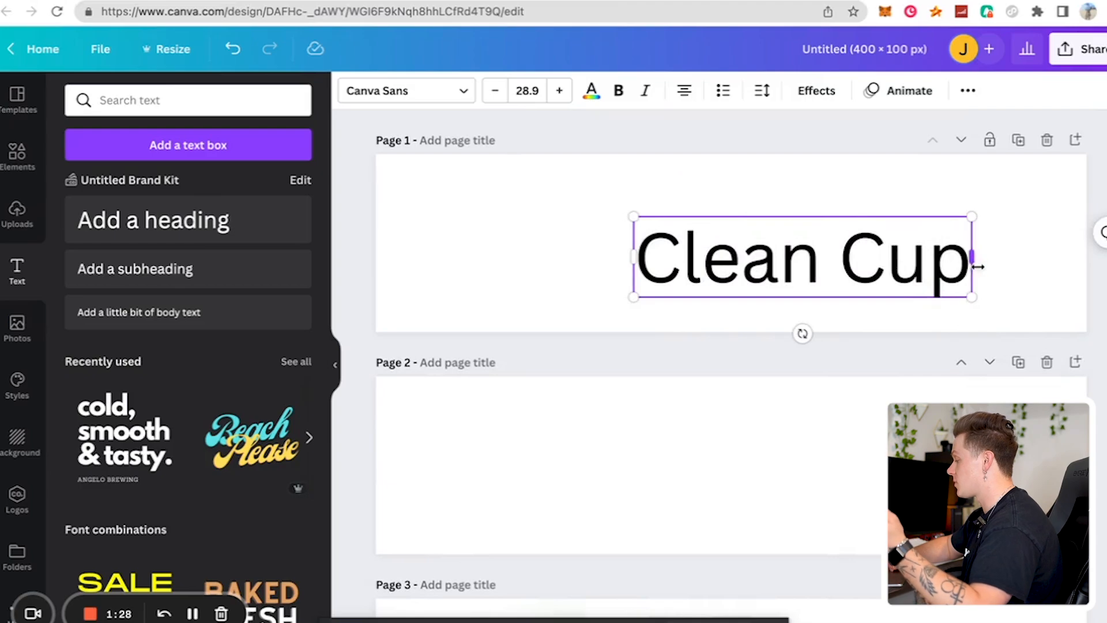
{"action": "left_click_drag", "start_coordinate": [979, 297], "coordinate": [1063, 319]}
{"action": "left_click_drag", "start_coordinate": [939, 322], "coordinate": [818, 300]}
{"action": "left_click", "coordinate": [975, 284]}
{"action": "left_click", "coordinate": [662, 260]}
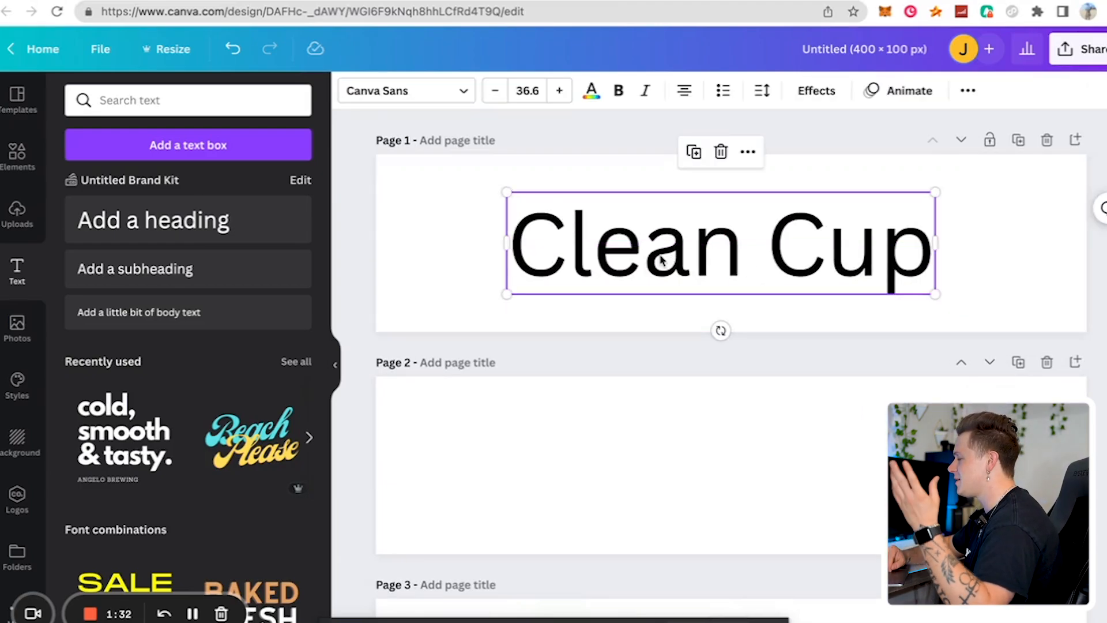
{"action": "left_click", "coordinate": [358, 91]}
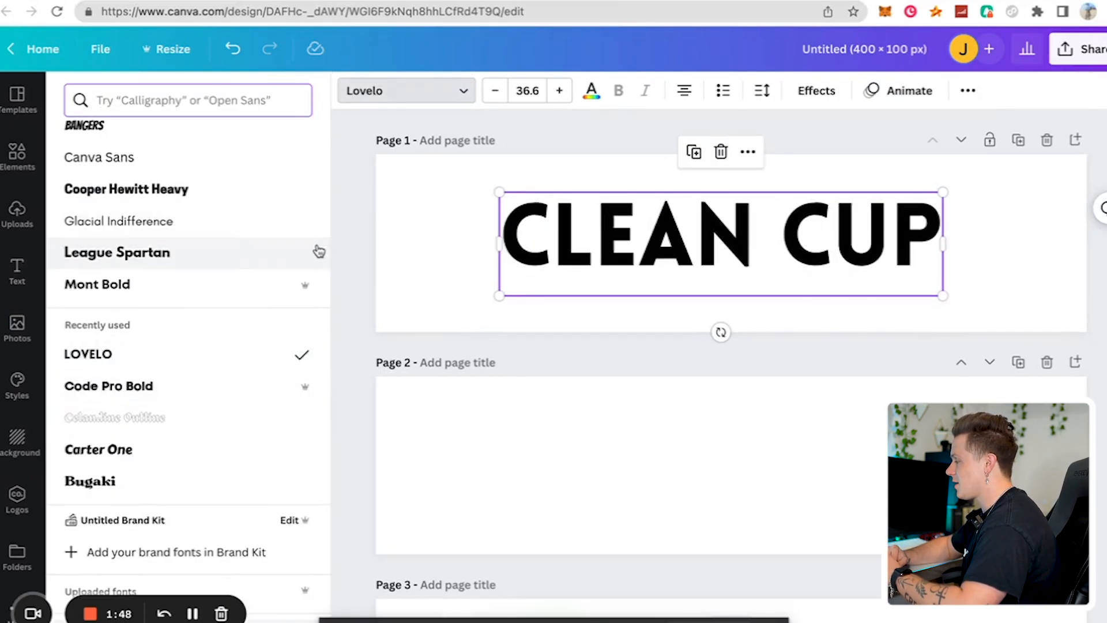
Set the heading font to Code Pro Bold
{"action": "scroll", "coordinate": [319, 252], "scroll_direction": "down", "scroll_amount": 2}
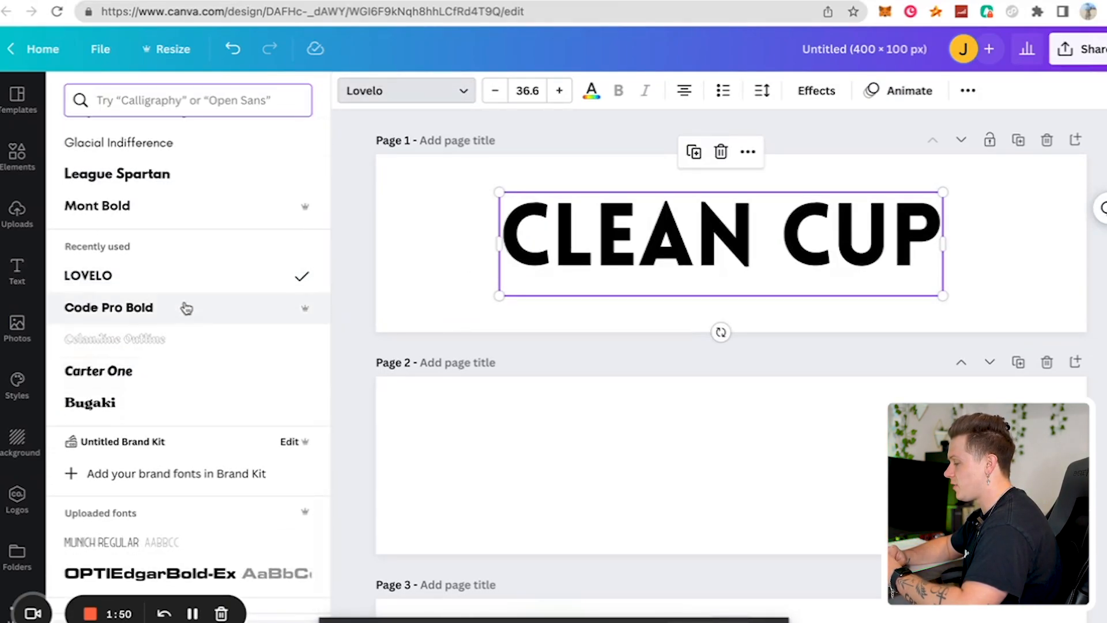
{"action": "left_click", "coordinate": [187, 309]}
{"action": "left_click", "coordinate": [181, 289]}
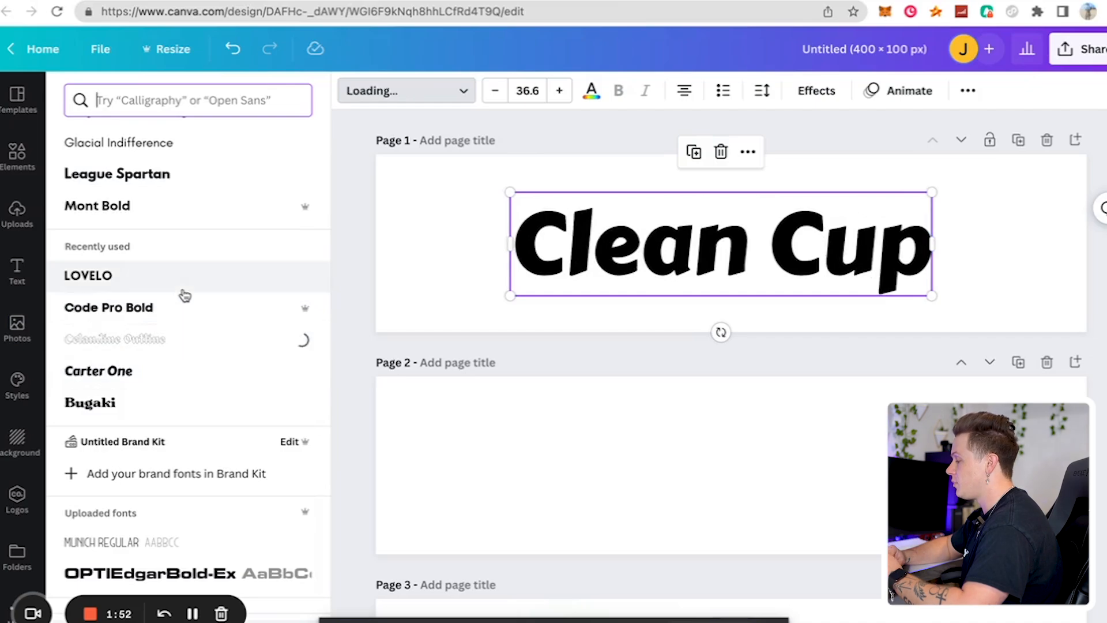
{"action": "left_click", "coordinate": [185, 318]}
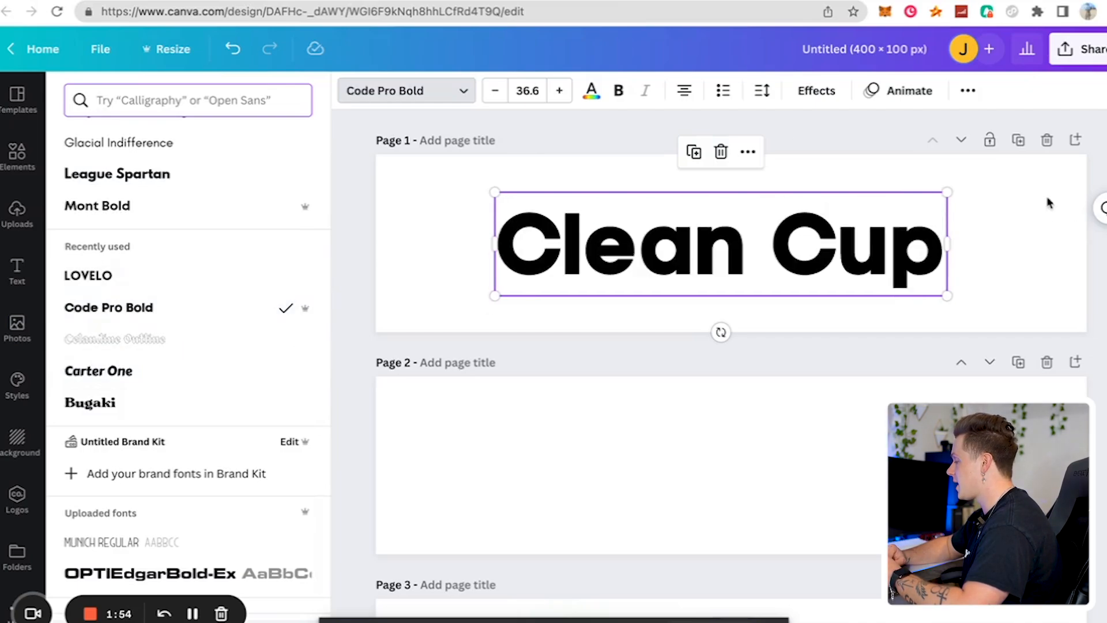
Change the heading to 'Clean Cup.' and enlarge it to span page 1, centred
{"action": "left_click", "coordinate": [858, 272]}
{"action": "type", "text": "."}
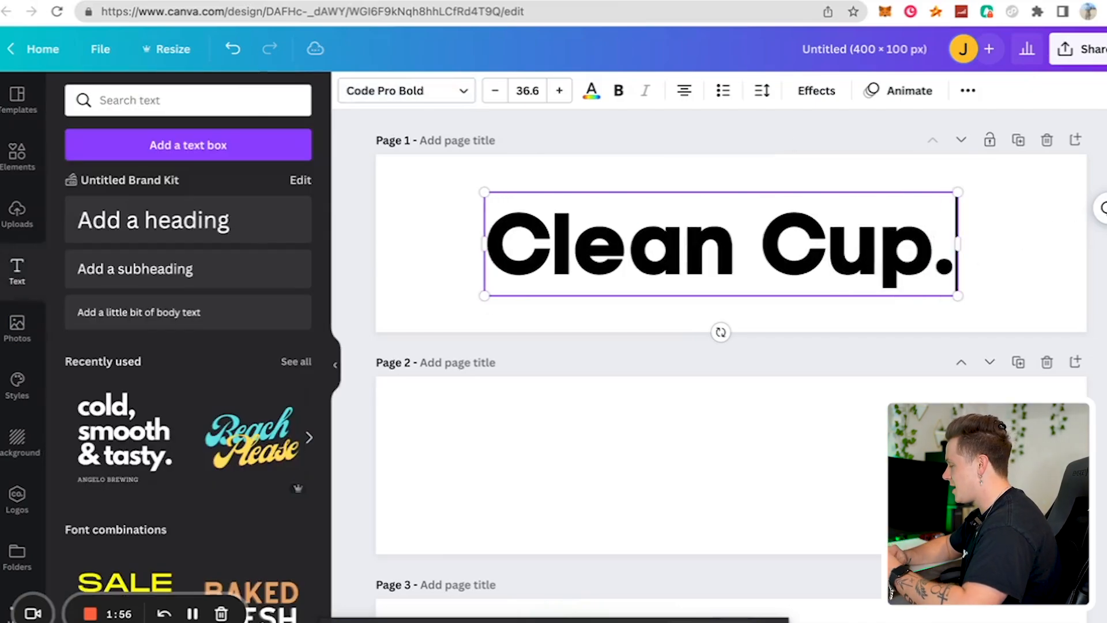
{"action": "left_click", "coordinate": [1032, 272]}
{"action": "left_click", "coordinate": [907, 263]}
{"action": "left_click_drag", "start_coordinate": [907, 262], "coordinate": [917, 261]}
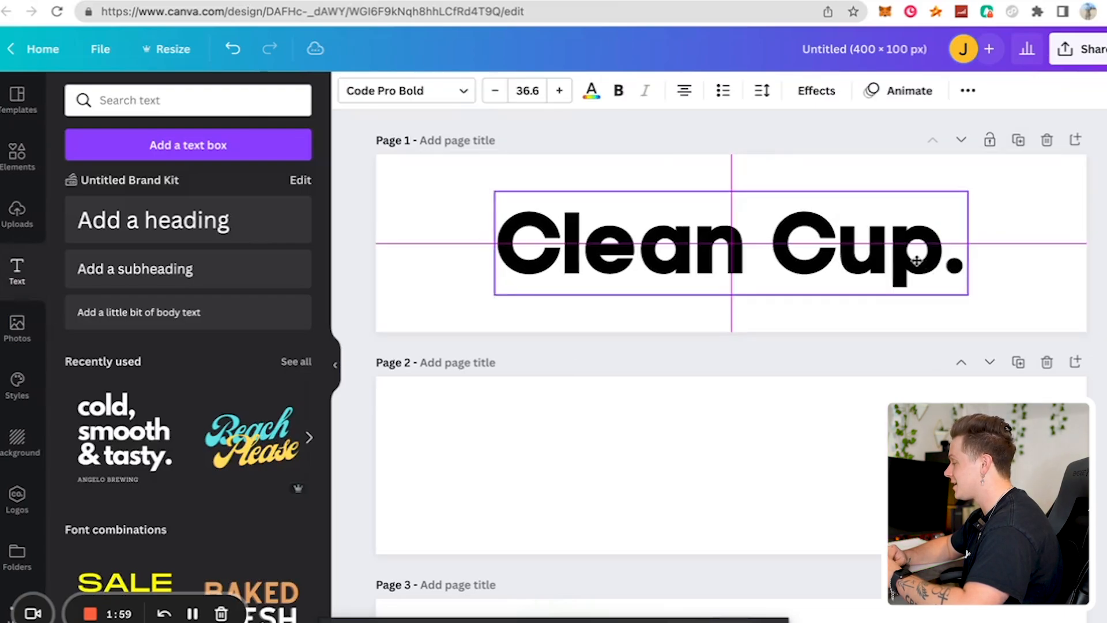
{"action": "left_click_drag", "start_coordinate": [972, 293], "coordinate": [1099, 323]}
{"action": "left_click_drag", "start_coordinate": [963, 238], "coordinate": [900, 225]}
{"action": "left_click_drag", "start_coordinate": [1033, 315], "coordinate": [1075, 331]}
{"action": "left_click_drag", "start_coordinate": [1015, 260], "coordinate": [981, 264]}
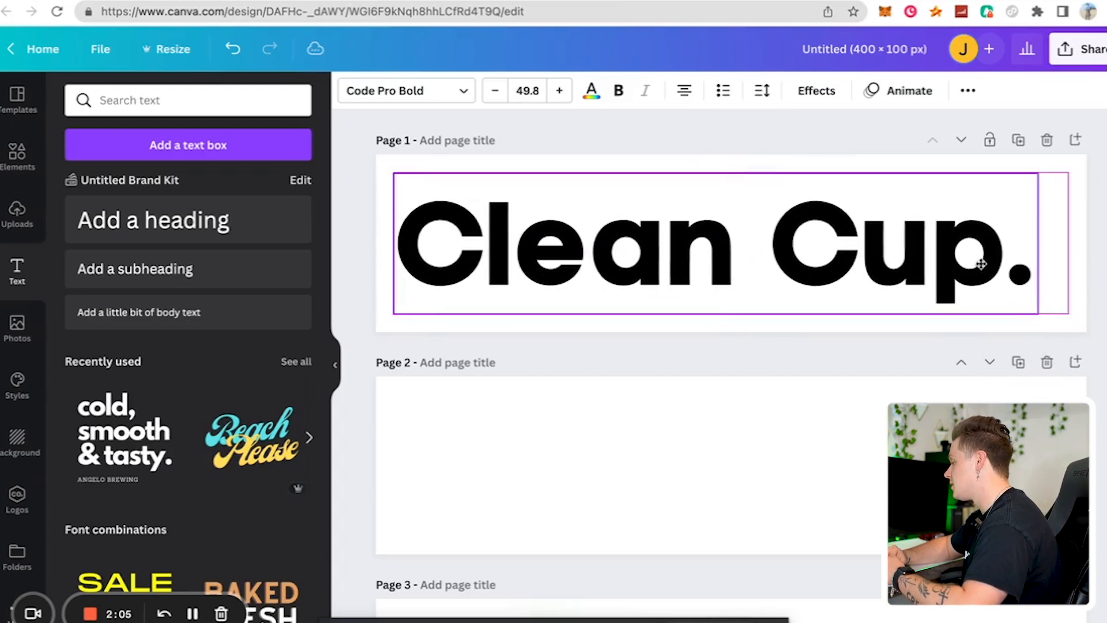
{"action": "left_click", "coordinate": [208, 99]}
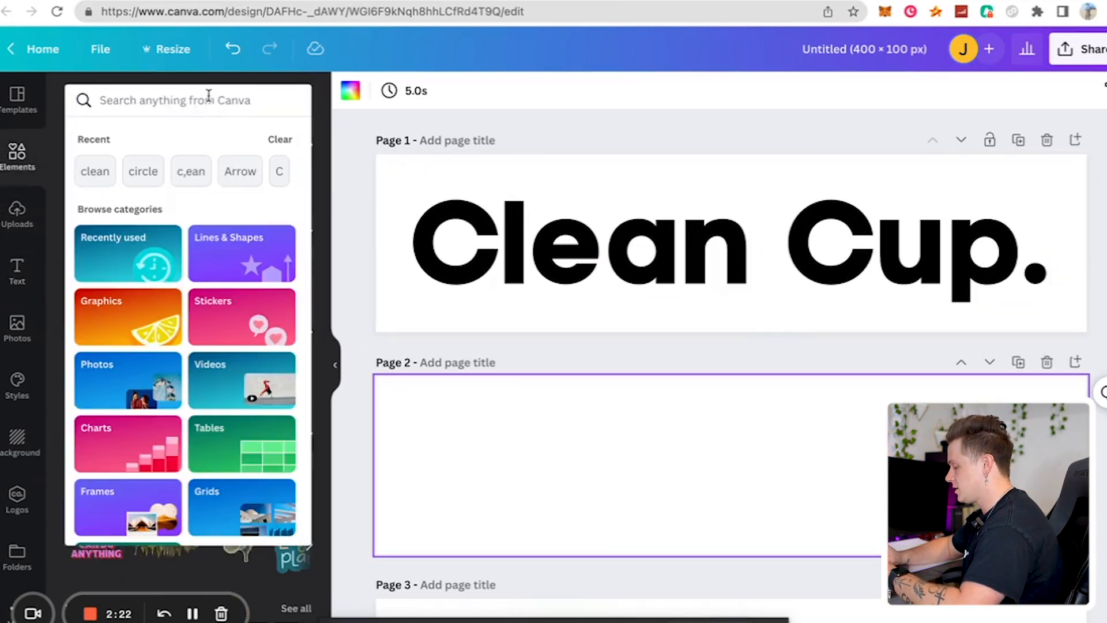
Search elements for 'clean' and place a sparkle graphic just before 'Clean Cup.' on page 1
{"action": "type", "text": "clea"}
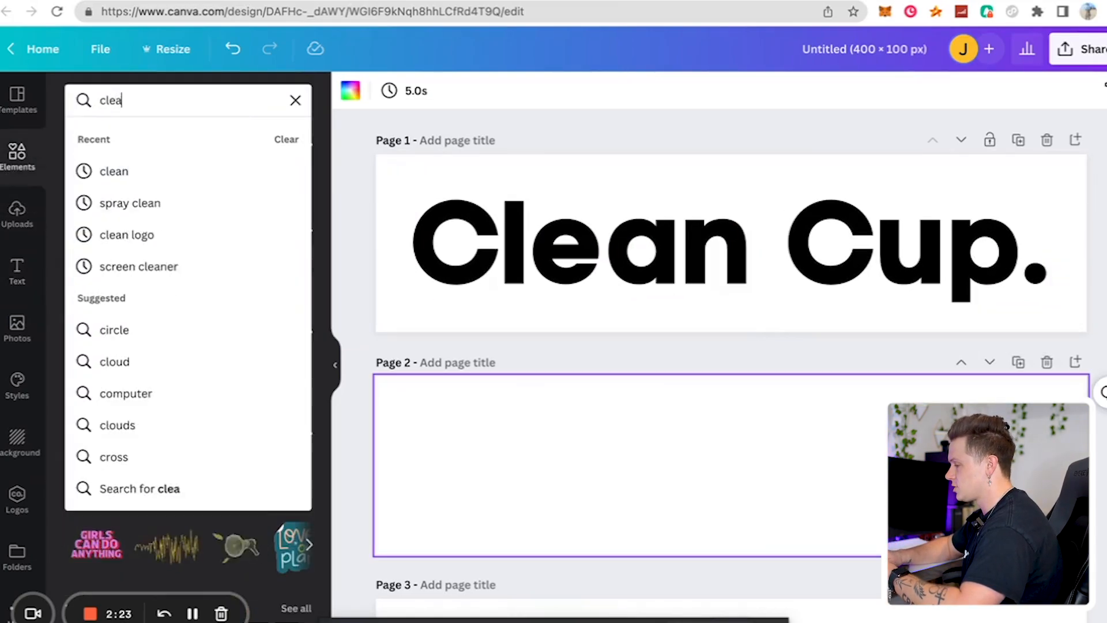
{"action": "type", "text": "n"}
{"action": "key", "text": "Return"}
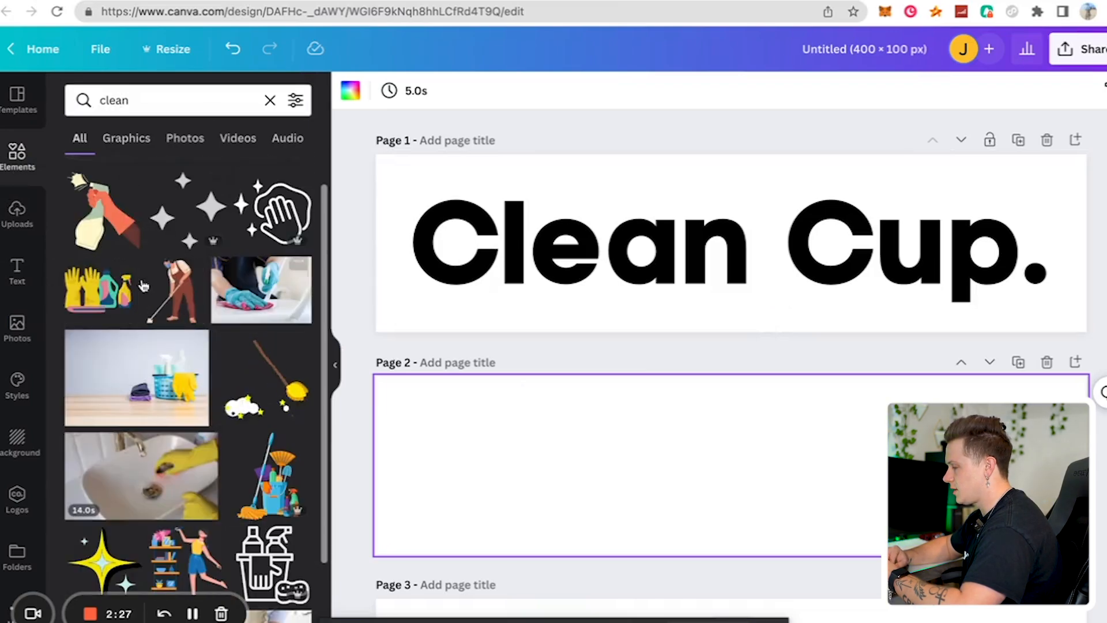
{"action": "scroll", "coordinate": [234, 371], "scroll_direction": "down", "scroll_amount": 1}
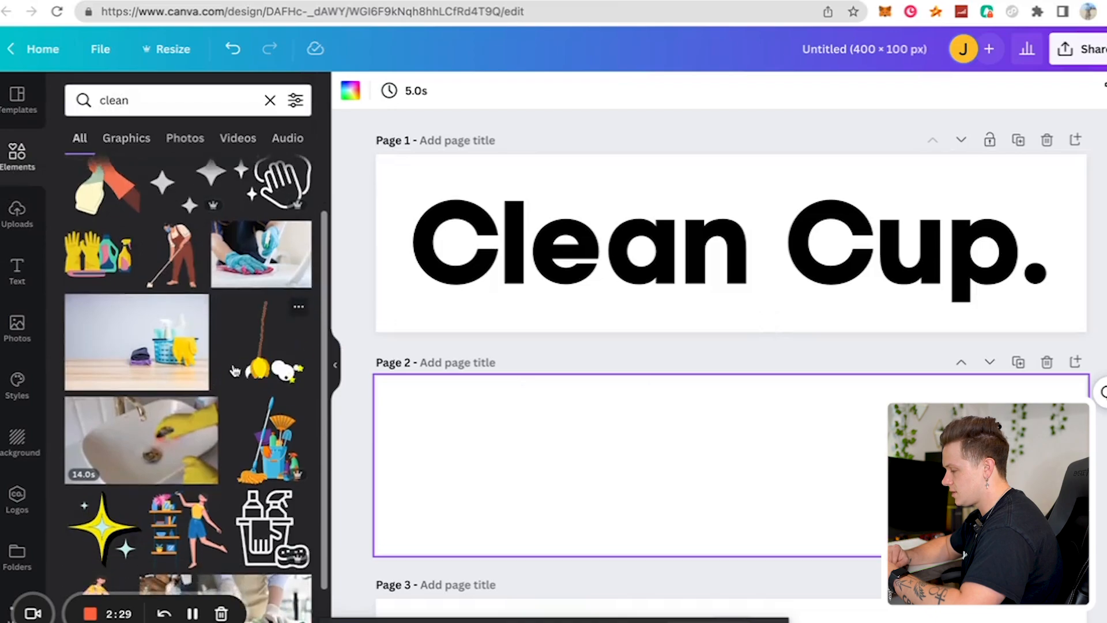
{"action": "scroll", "coordinate": [235, 371], "scroll_direction": "down", "scroll_amount": 2}
{"action": "left_click", "coordinate": [103, 421]}
{"action": "left_click_drag", "start_coordinate": [750, 472], "coordinate": [1033, 213]}
{"action": "left_click", "coordinate": [761, 171]}
{"action": "left_click", "coordinate": [786, 137]}
{"action": "key", "text": "super+minus"}
{"action": "key", "text": "super+minus"}
{"action": "scroll", "coordinate": [921, 354], "scroll_direction": "up", "scroll_amount": 1}
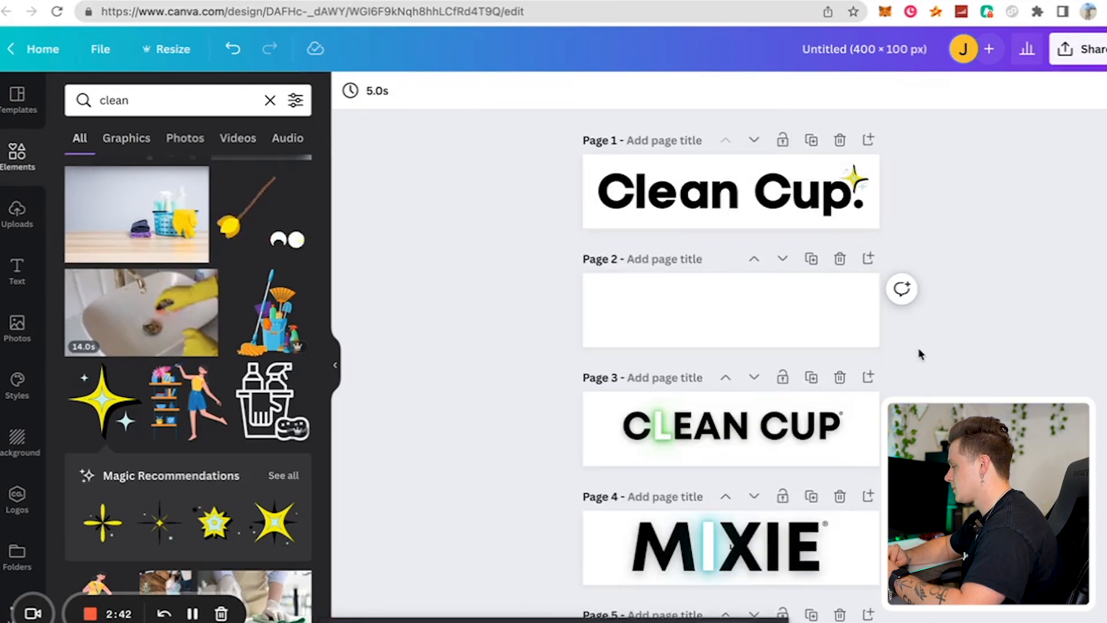
{"action": "scroll", "coordinate": [921, 355], "scroll_direction": "up", "scroll_amount": 2}
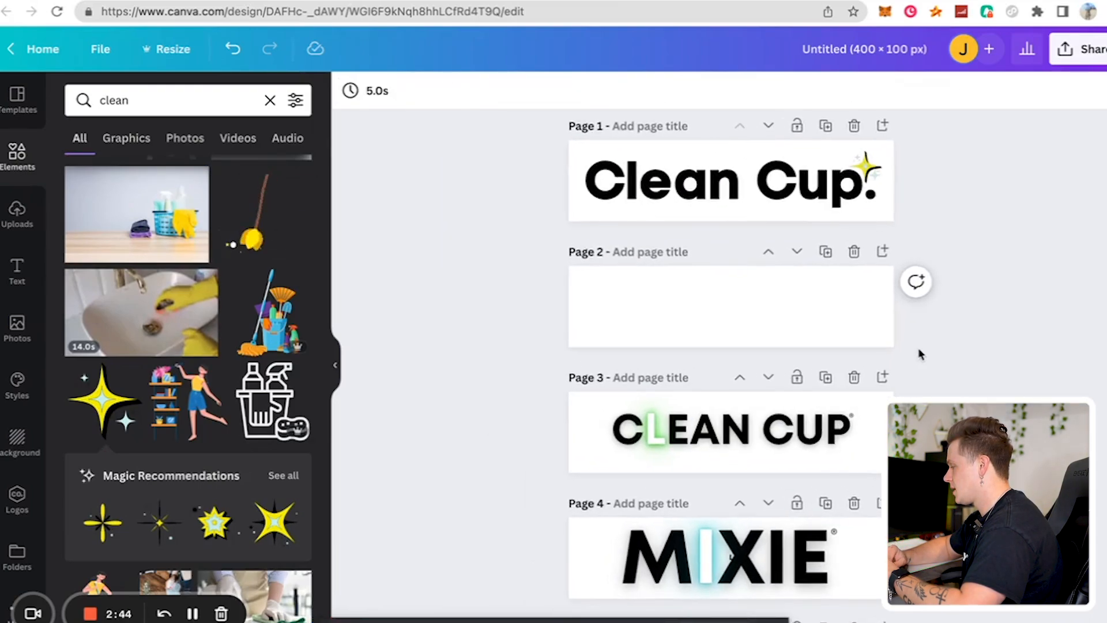
{"action": "left_click", "coordinate": [867, 166]}
{"action": "left_click_drag", "start_coordinate": [867, 167], "coordinate": [584, 165]}
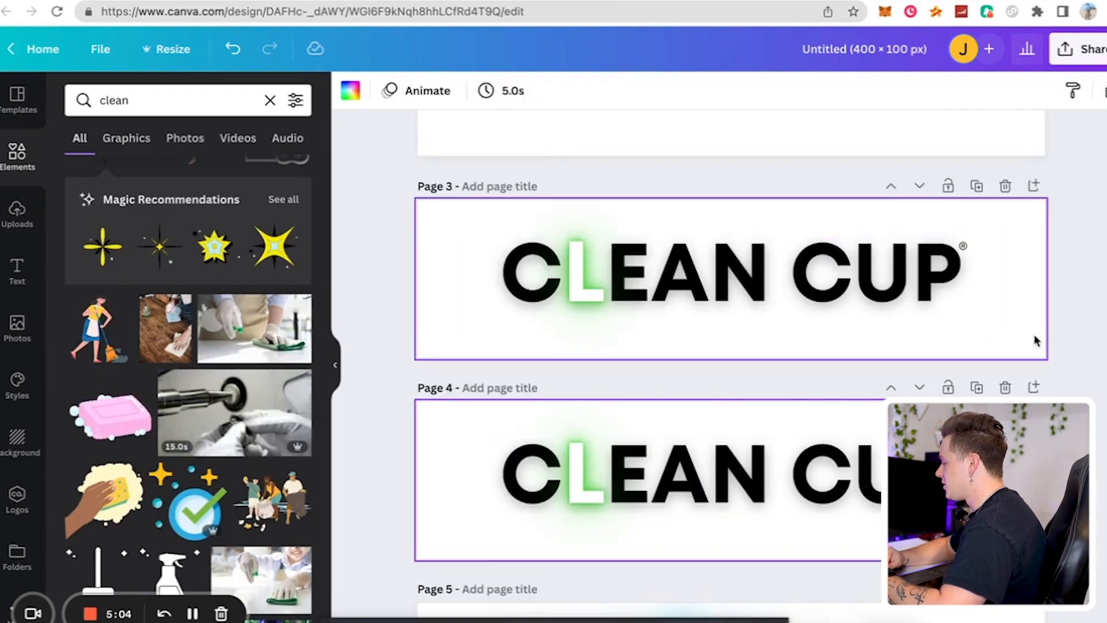
Enlarge and centre the CLEAN CUP text on page 3
{"action": "left_click_drag", "start_coordinate": [1035, 341], "coordinate": [404, 241]}
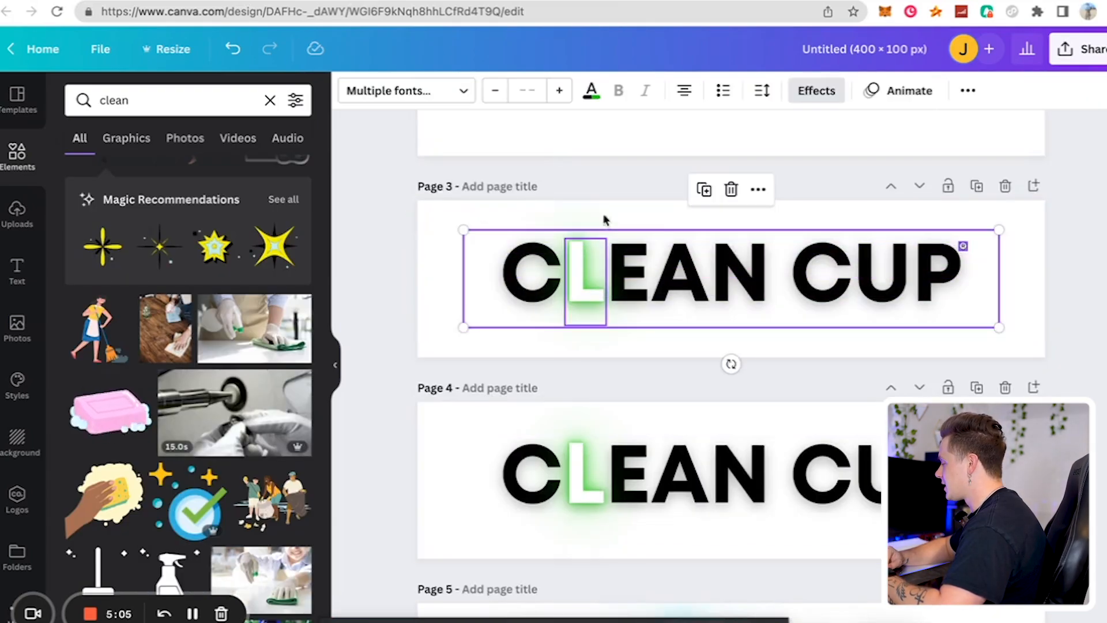
{"action": "left_click_drag", "start_coordinate": [1000, 329], "coordinate": [960, 283]}
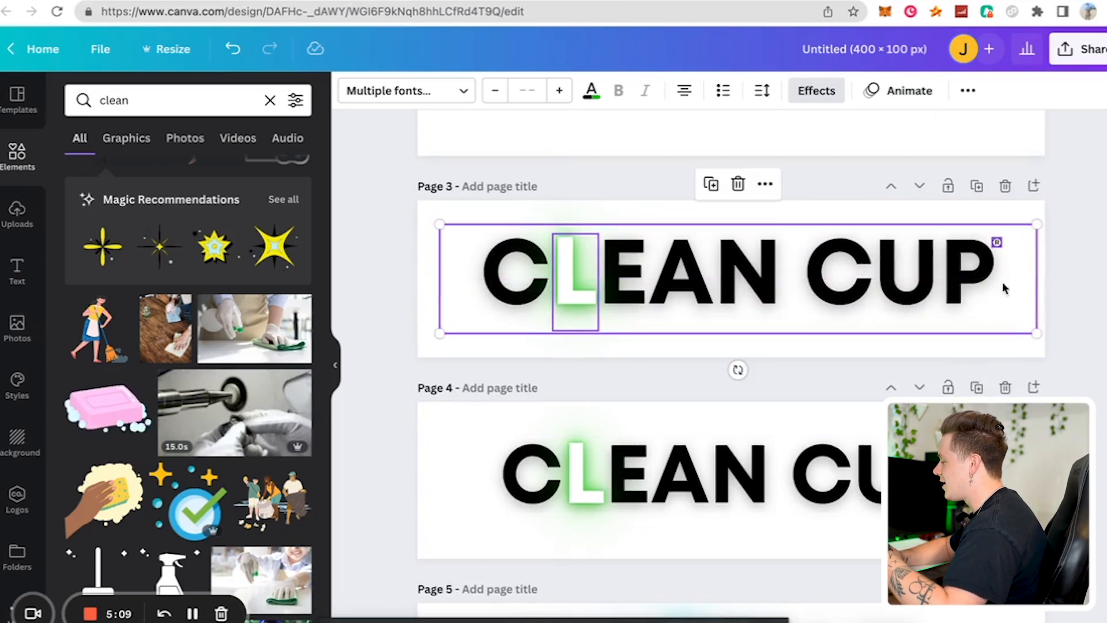
{"action": "left_click", "coordinate": [1058, 292]}
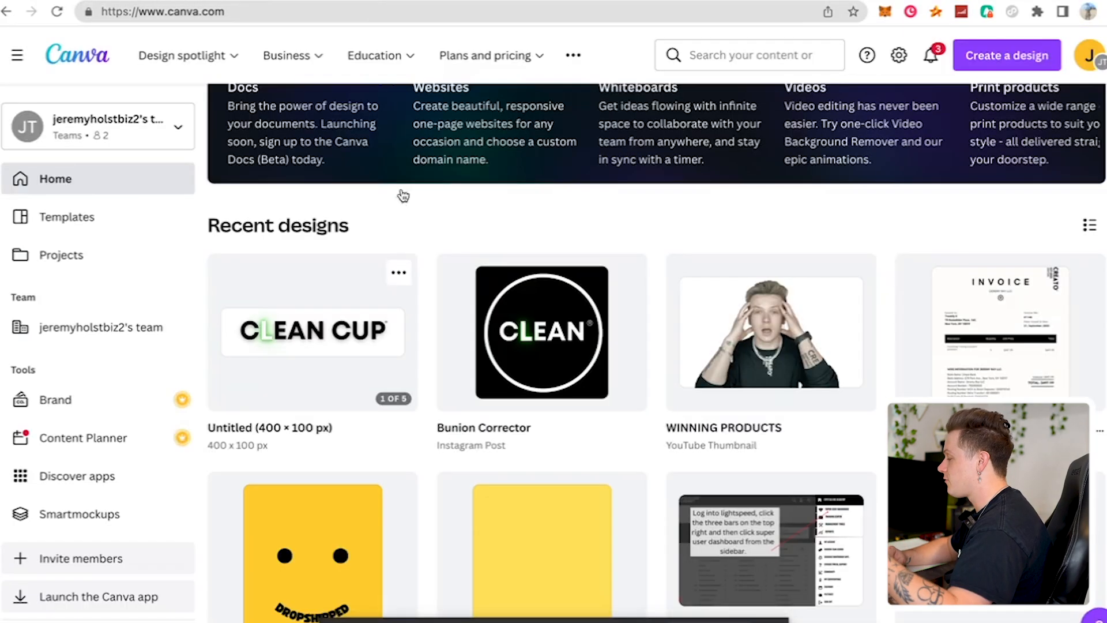
Open the Bunion Corrector design and select its circular CLEAN logo
{"action": "left_click", "coordinate": [565, 403]}
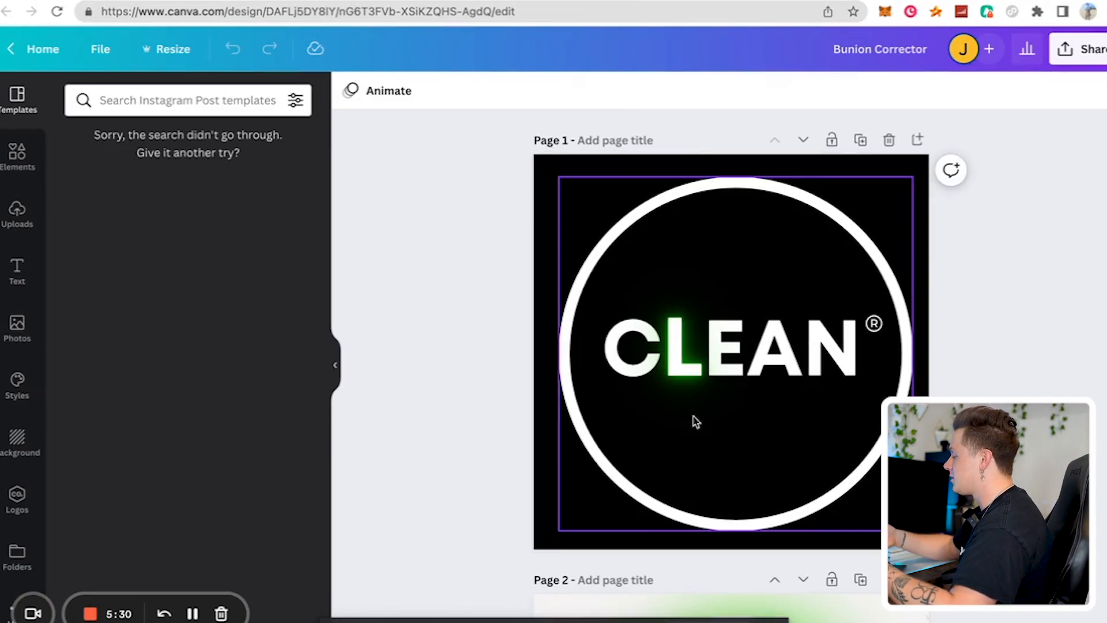
{"action": "left_click_drag", "start_coordinate": [1001, 501], "coordinate": [482, 173]}
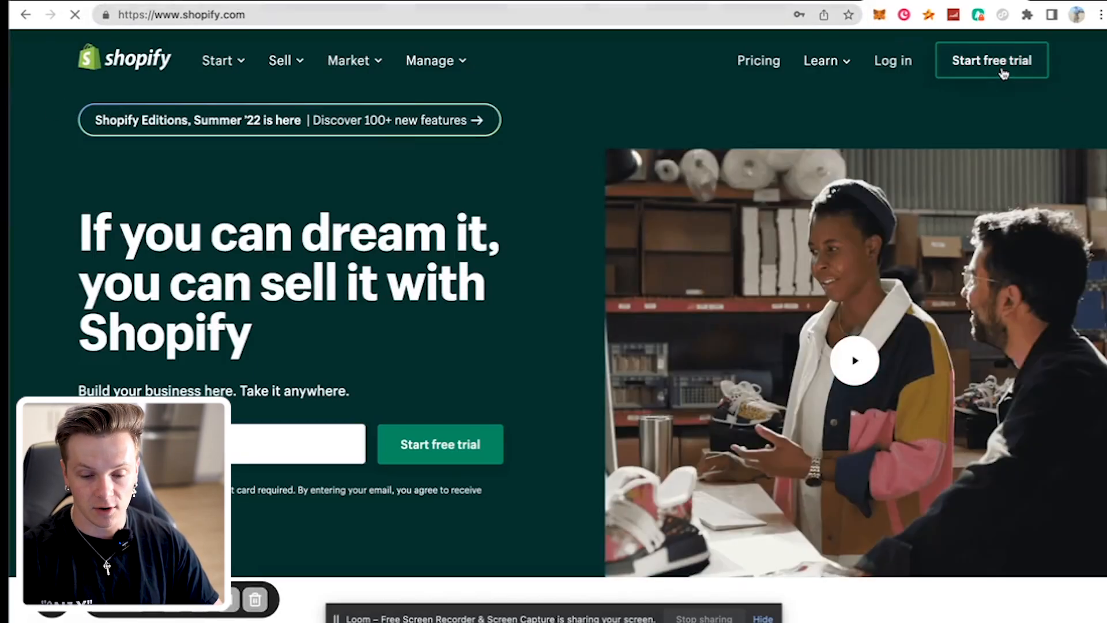
Start the Clean Cup store trial, skipping the business, channel and dropshipping questions
{"action": "key", "text": "super+t"}
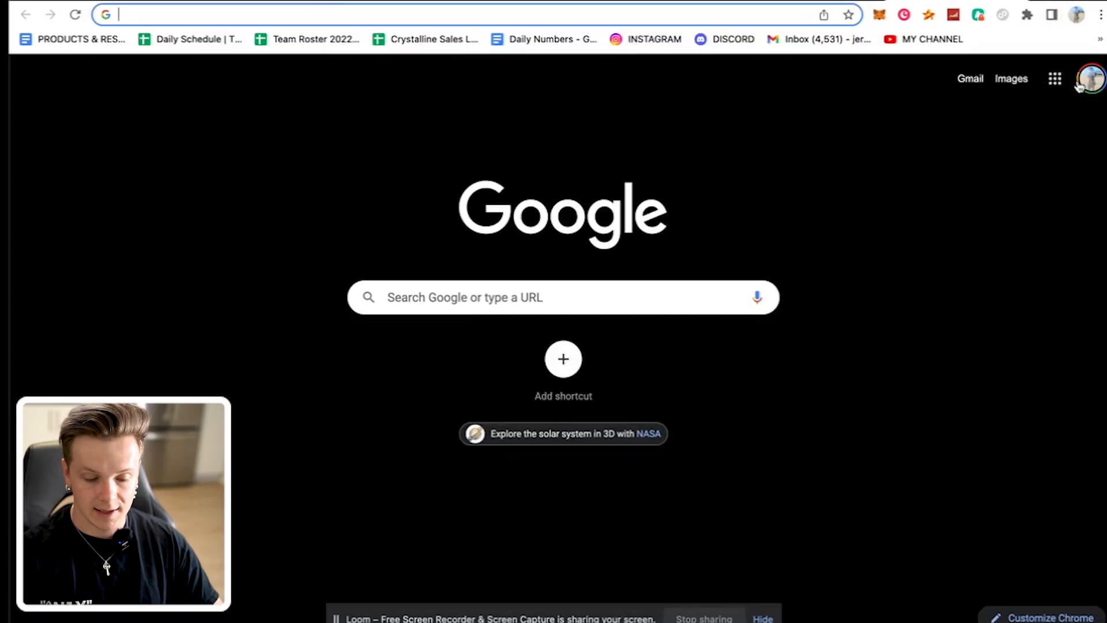
{"action": "left_click", "coordinate": [1088, 82]}
{"action": "scroll", "coordinate": [938, 341], "scroll_direction": "down", "scroll_amount": 5}
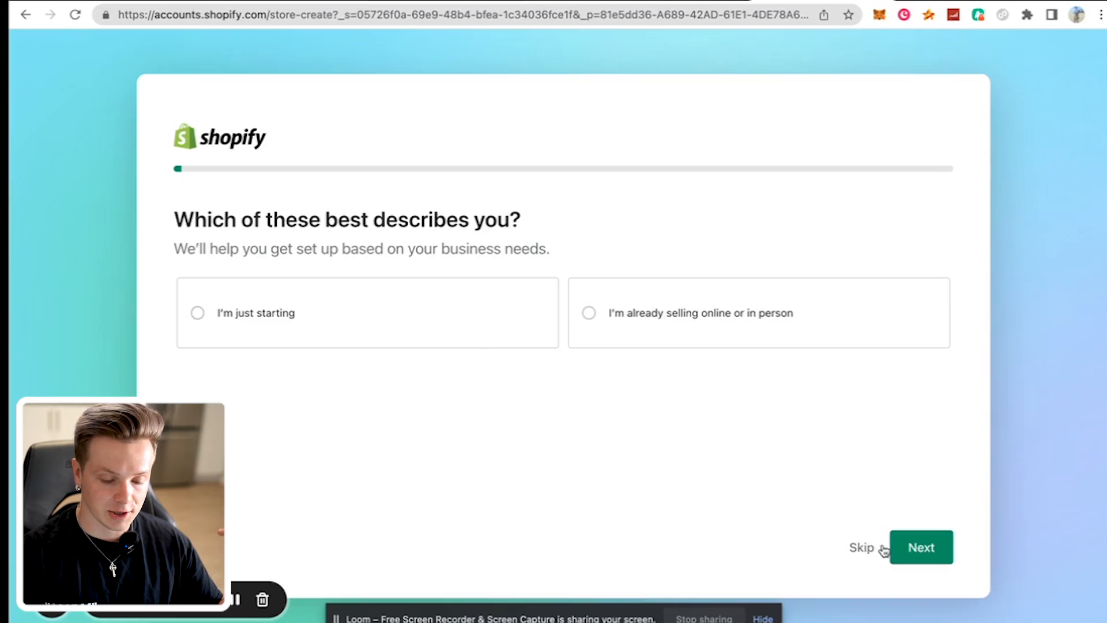
{"action": "left_click", "coordinate": [870, 553]}
{"action": "left_click", "coordinate": [870, 553]}
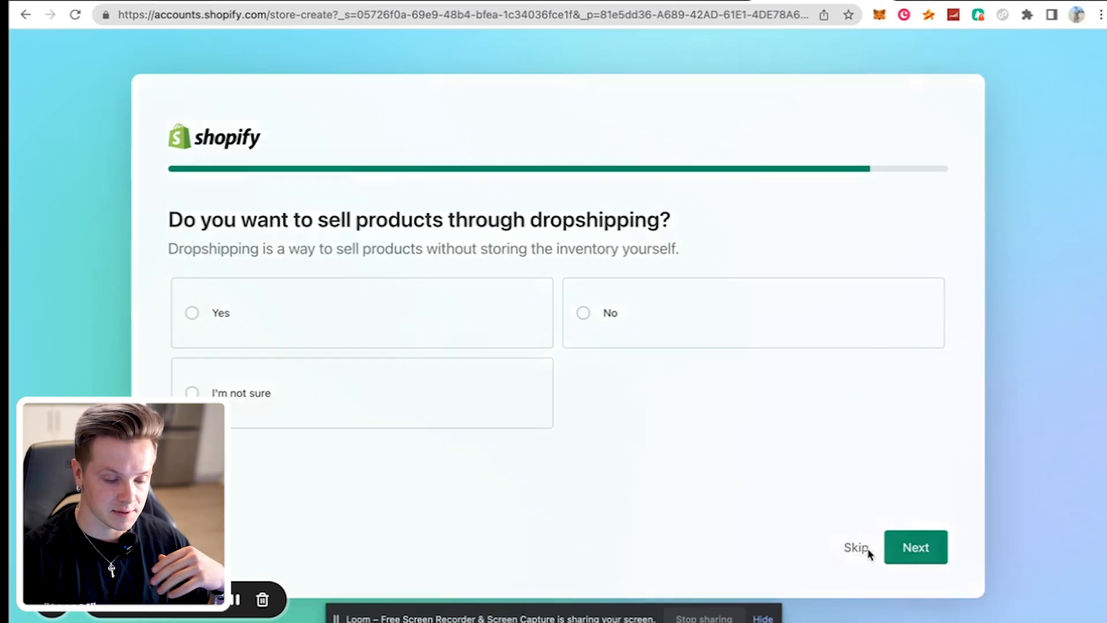
{"action": "left_click", "coordinate": [870, 553]}
{"action": "left_click", "coordinate": [687, 462]}
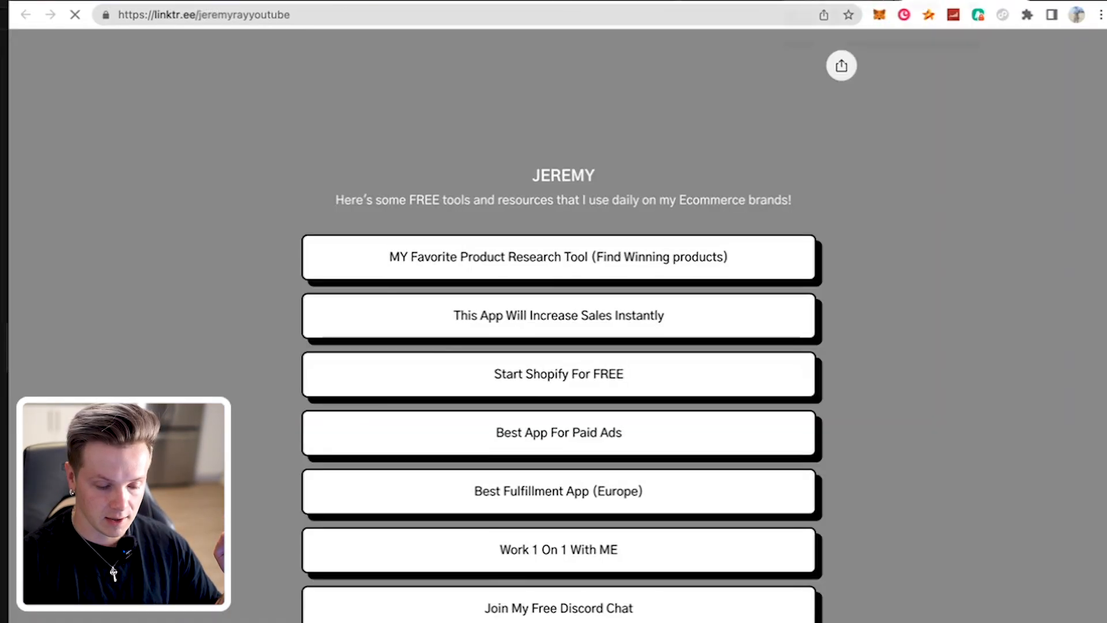
Follow the 'Download My Premium Theme (FREE)' link to the Google Drive theme folder
{"action": "scroll", "coordinate": [754, 339], "scroll_direction": "down", "scroll_amount": 3}
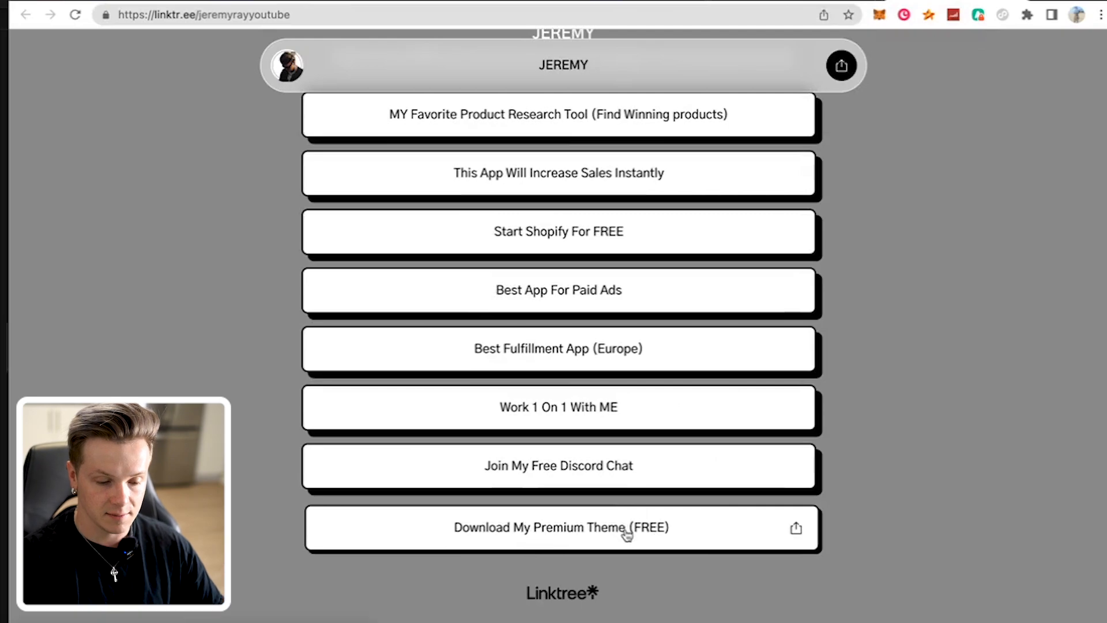
{"action": "left_click", "coordinate": [627, 534]}
{"action": "key", "text": "ctrl+w"}
{"action": "scroll", "coordinate": [593, 264], "scroll_direction": "up", "scroll_amount": 3}
{"action": "key", "text": "ctrl+shift+t"}
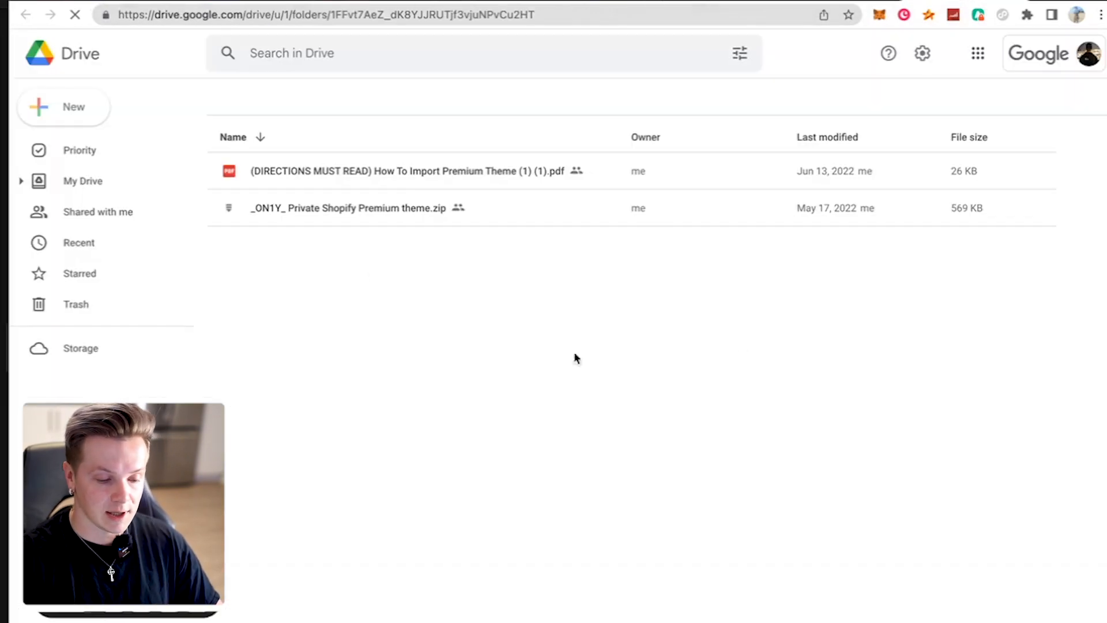
Download '_ON1Y_ Private Shopify Premium theme.zip' from Google Drive and return to the Shopify admin
{"action": "left_click", "coordinate": [709, 213]}
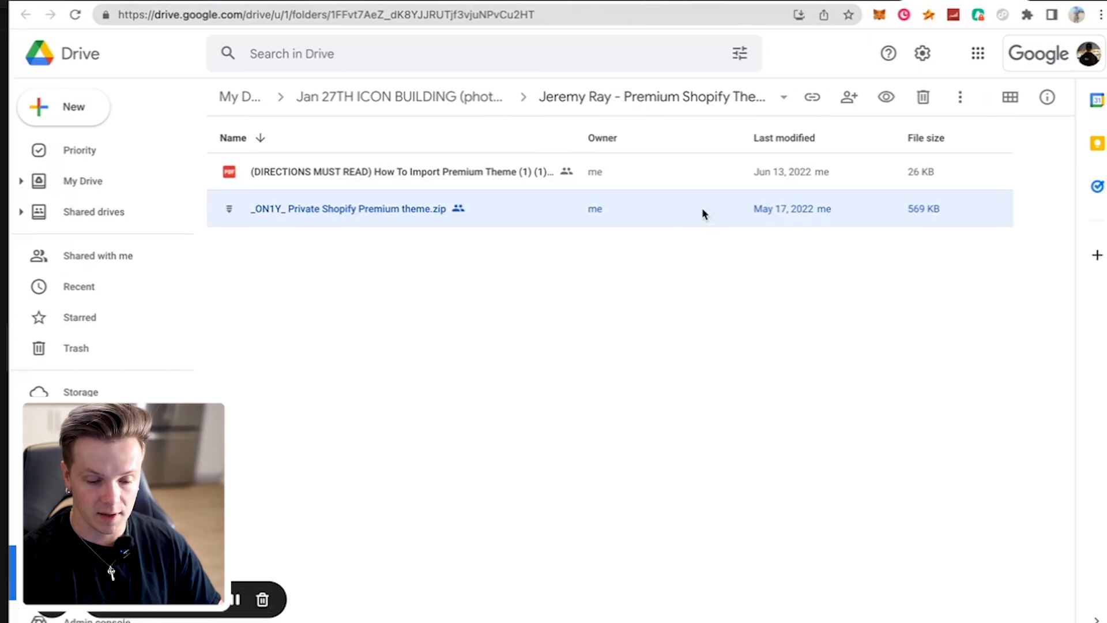
{"action": "double_click", "coordinate": [702, 213]}
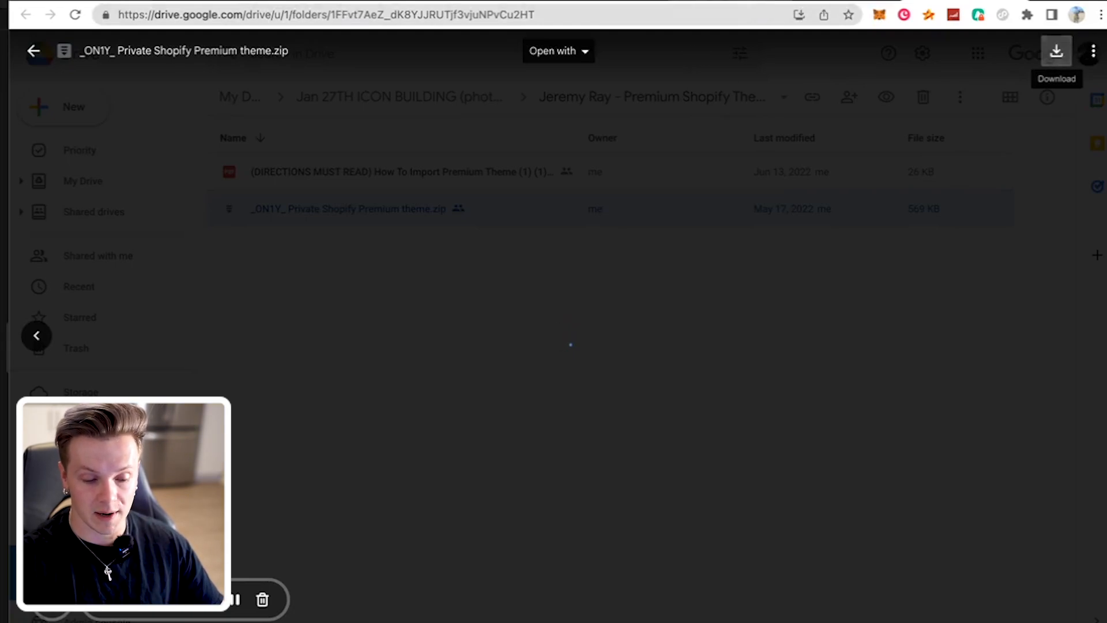
{"action": "left_click", "coordinate": [1056, 51]}
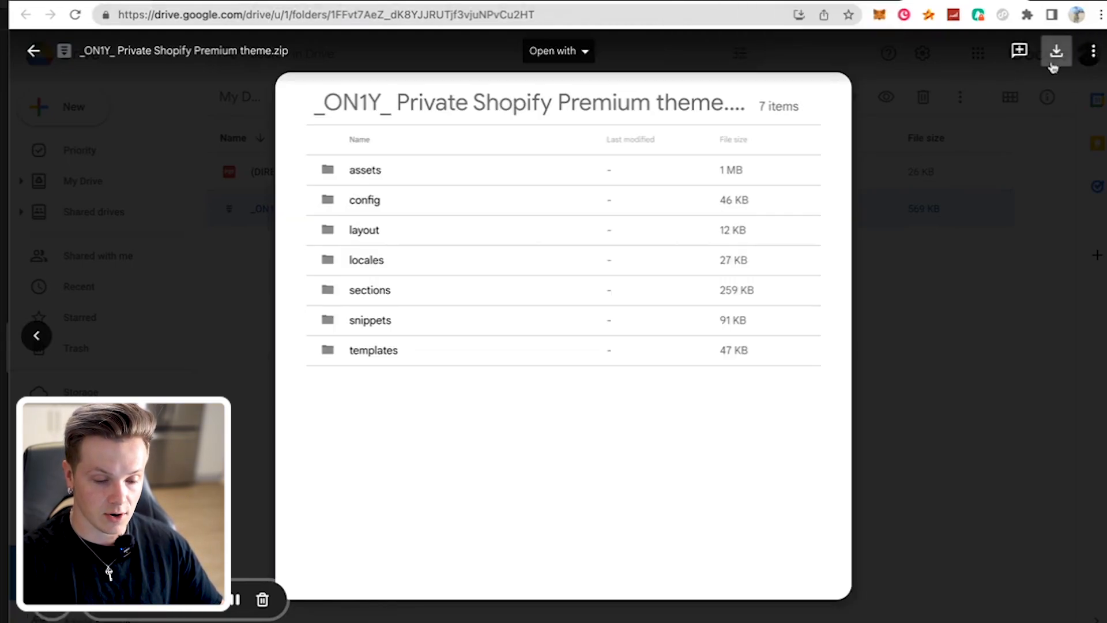
{"action": "key", "text": "ctrl+Tab"}
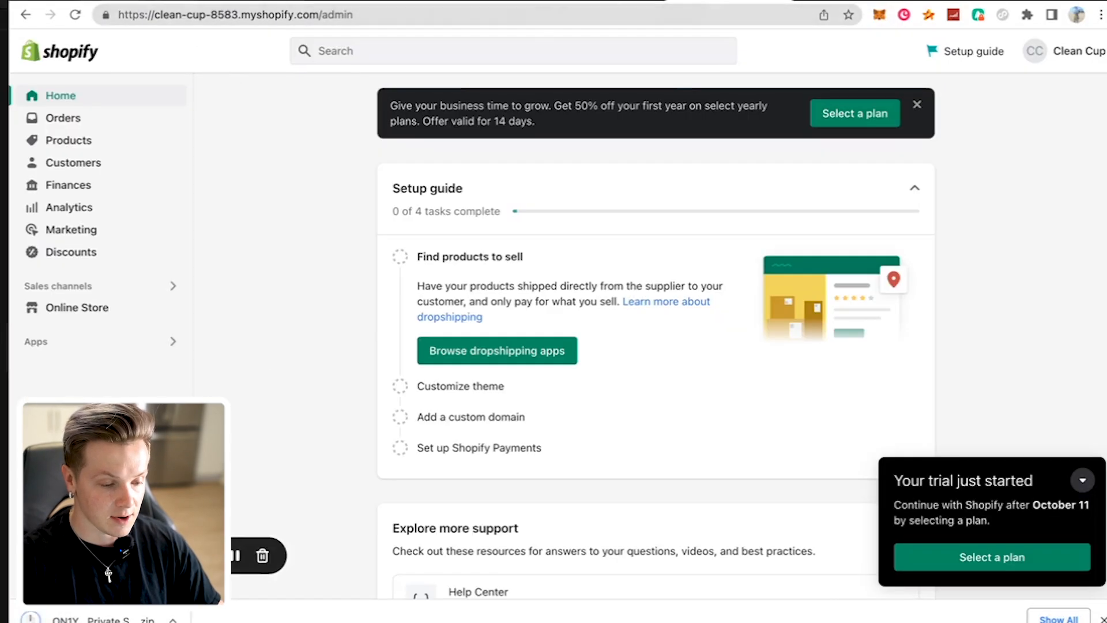
Go to Online Store > Themes, where Dawn is the current theme
{"action": "scroll", "coordinate": [509, 361], "scroll_direction": "down", "scroll_amount": 15}
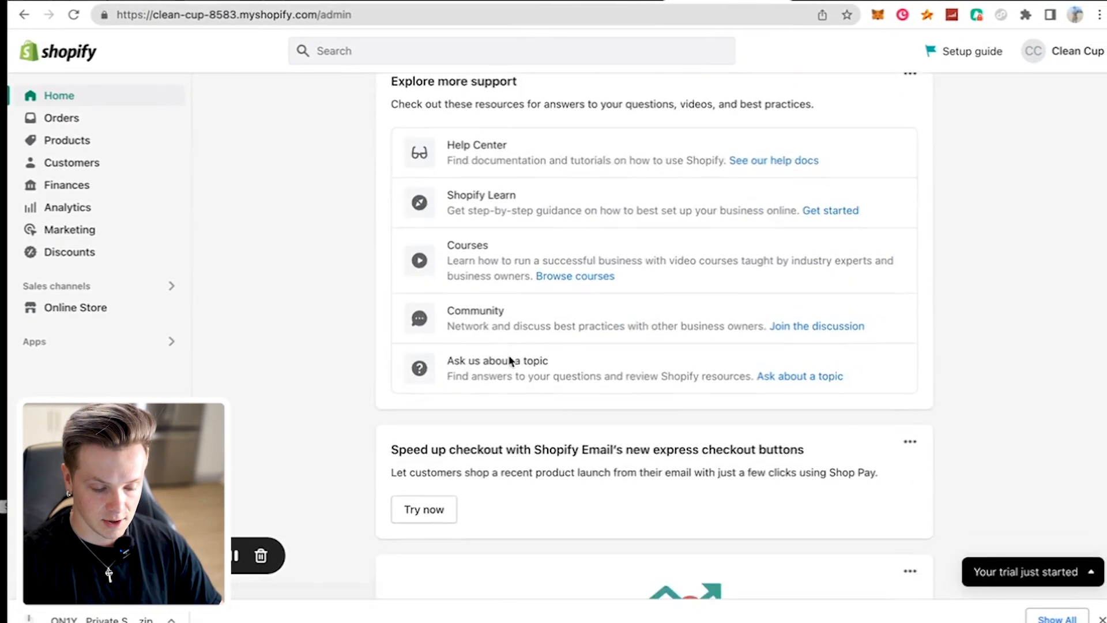
{"action": "scroll", "coordinate": [510, 360], "scroll_direction": "up", "scroll_amount": 2}
{"action": "scroll", "coordinate": [508, 364], "scroll_direction": "down", "scroll_amount": 5}
{"action": "scroll", "coordinate": [513, 364], "scroll_direction": "up", "scroll_amount": 4}
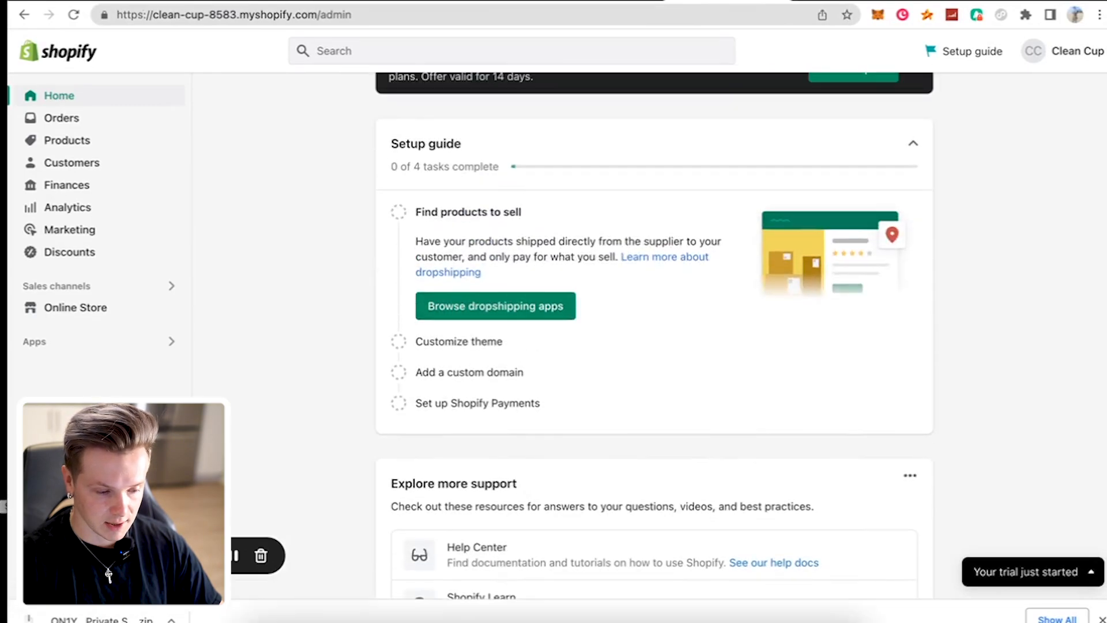
{"action": "left_click", "coordinate": [97, 306]}
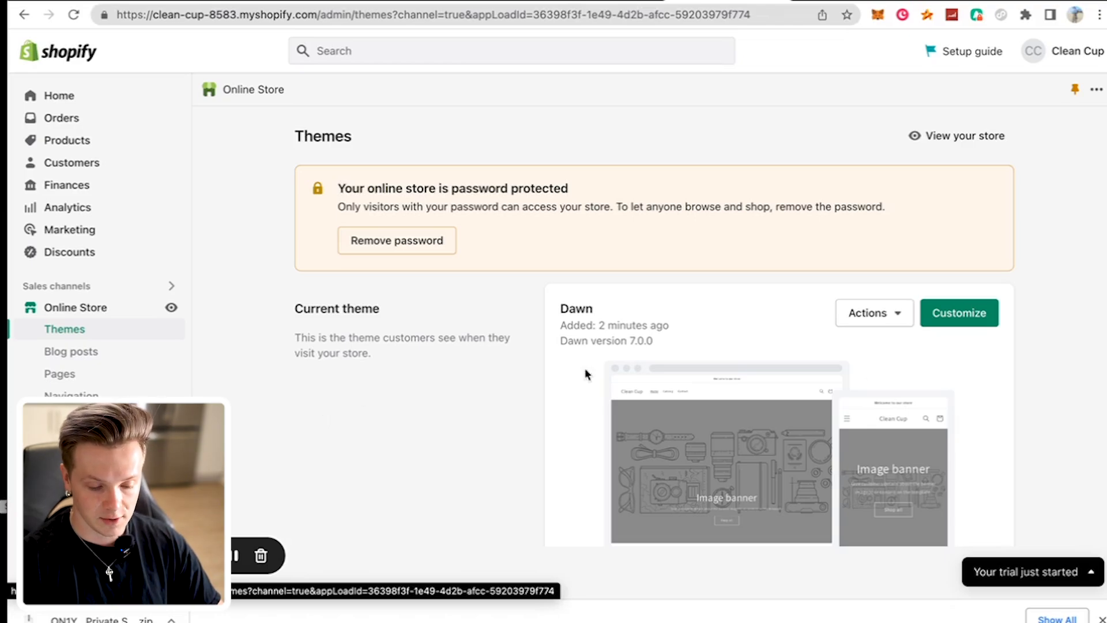
Upload the premium theme zip through Add theme > Upload zip file
{"action": "scroll", "coordinate": [851, 392], "scroll_direction": "down", "scroll_amount": 5}
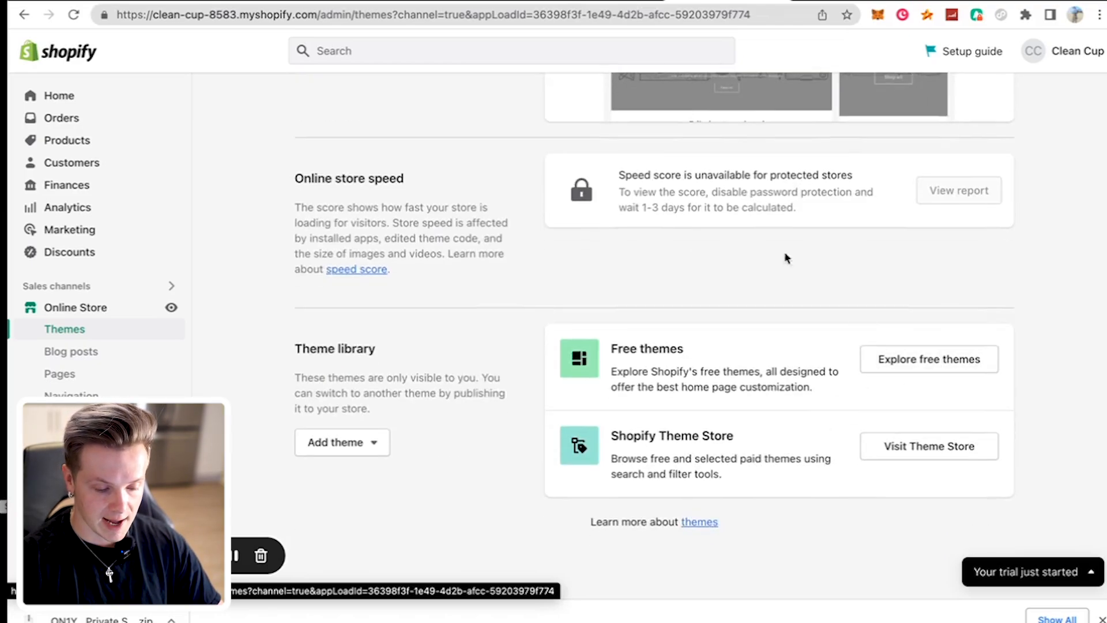
{"action": "left_click", "coordinate": [338, 445]}
{"action": "left_click", "coordinate": [355, 383]}
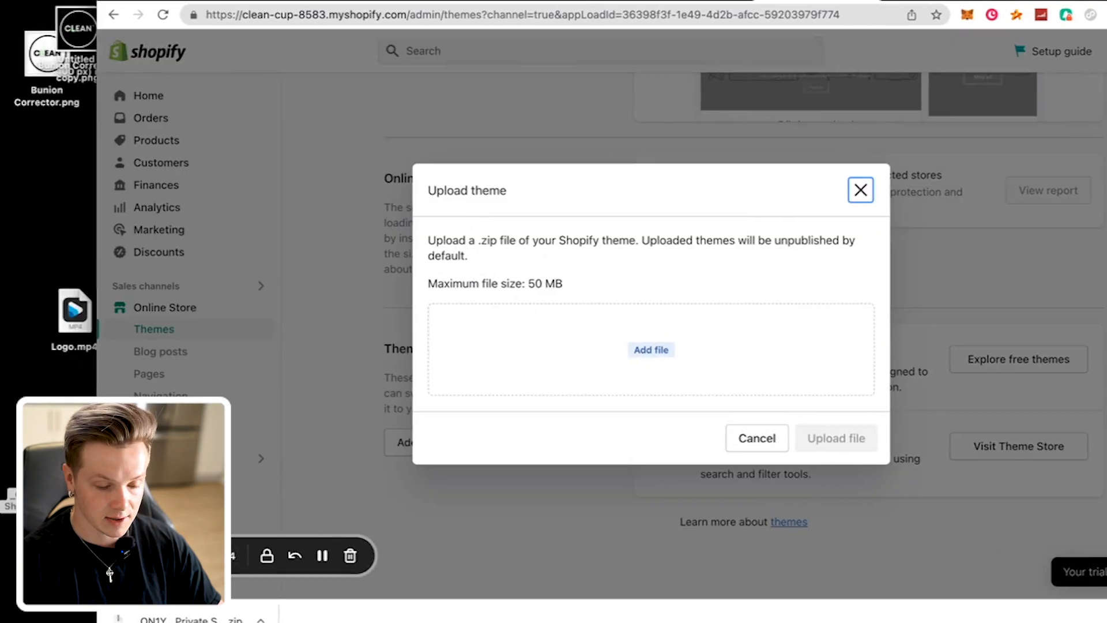
{"action": "left_click_drag", "start_coordinate": [29, 459], "coordinate": [652, 340]}
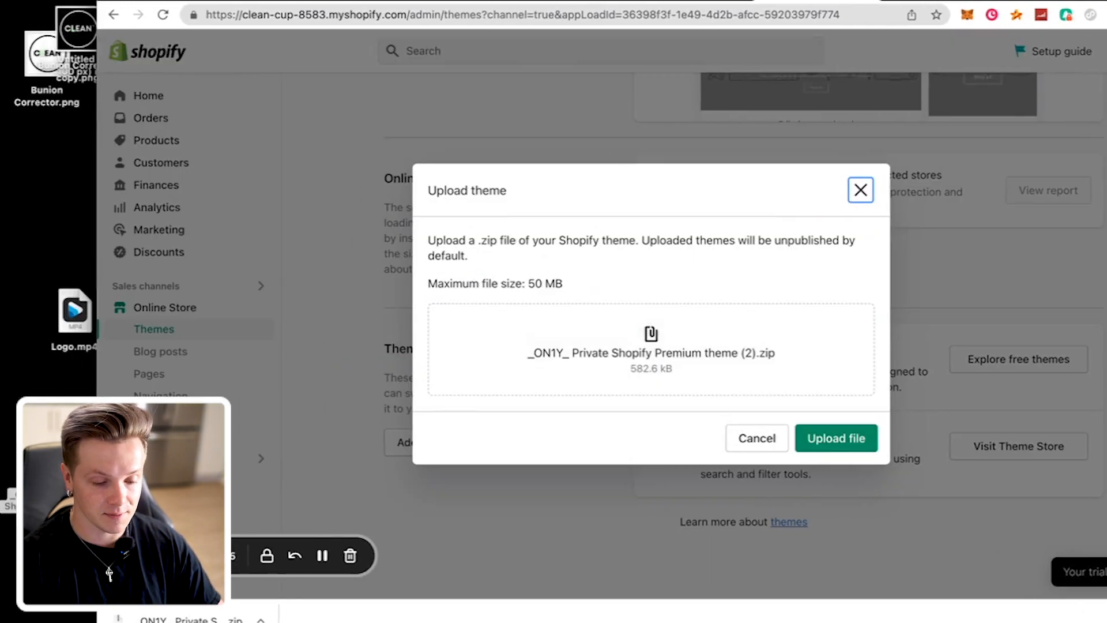
{"action": "left_click", "coordinate": [762, 450]}
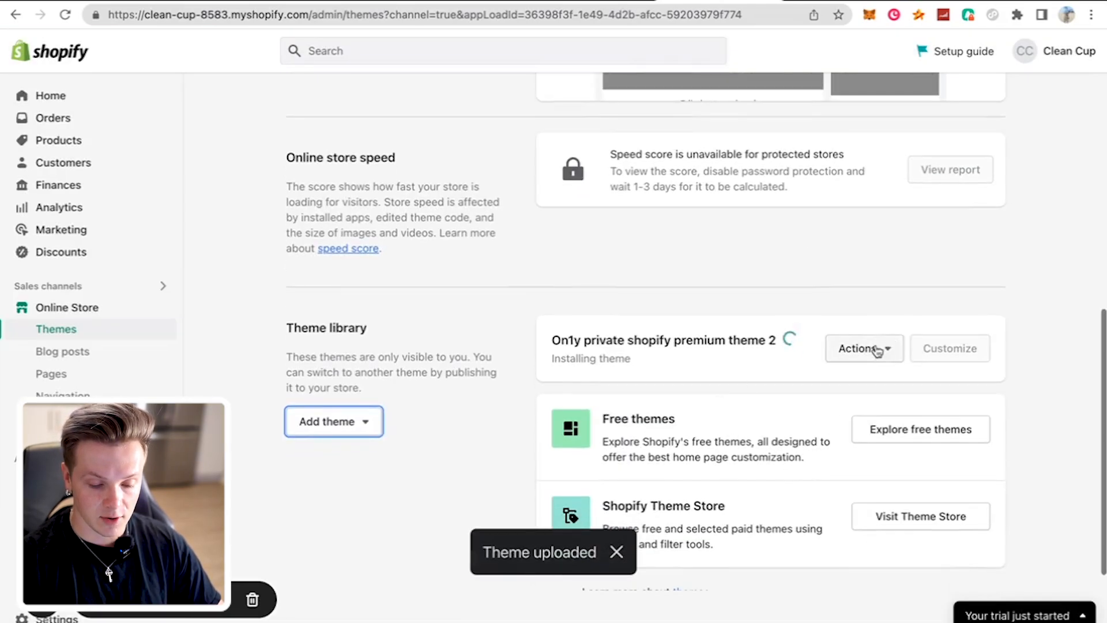
Check the installing theme's actions, then browse the free themes gallery
{"action": "left_click", "coordinate": [875, 348]}
{"action": "left_click", "coordinate": [708, 379]}
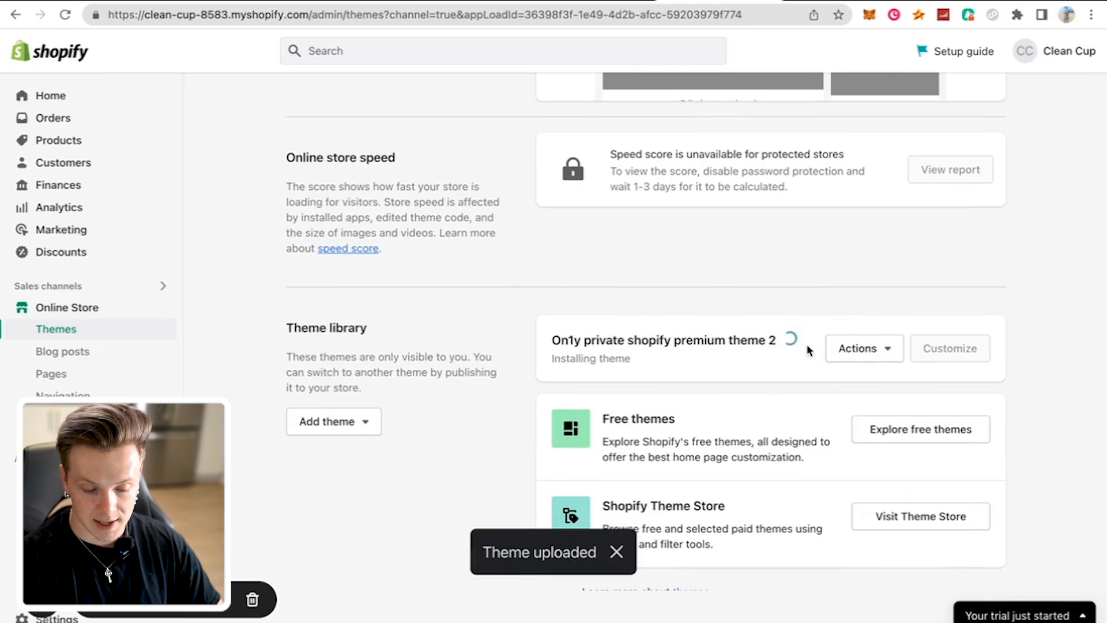
{"action": "left_click", "coordinate": [921, 429]}
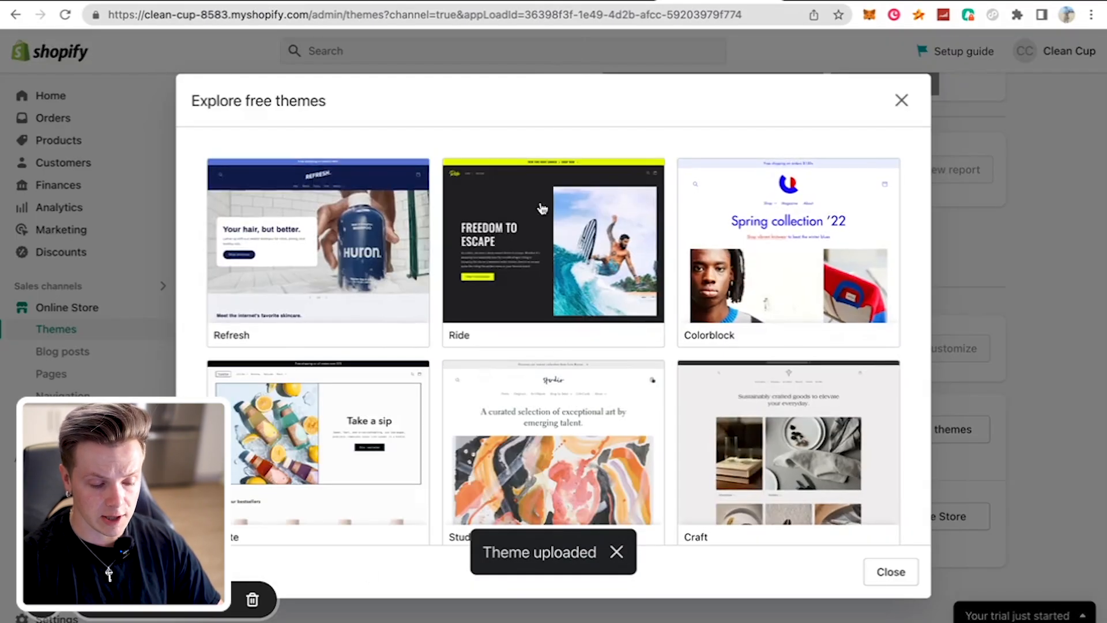
Look through the free themes gallery, close it, and open the premium theme's Actions menu
{"action": "scroll", "coordinate": [492, 277], "scroll_direction": "down", "scroll_amount": 4}
{"action": "scroll", "coordinate": [492, 277], "scroll_direction": "up", "scroll_amount": 3}
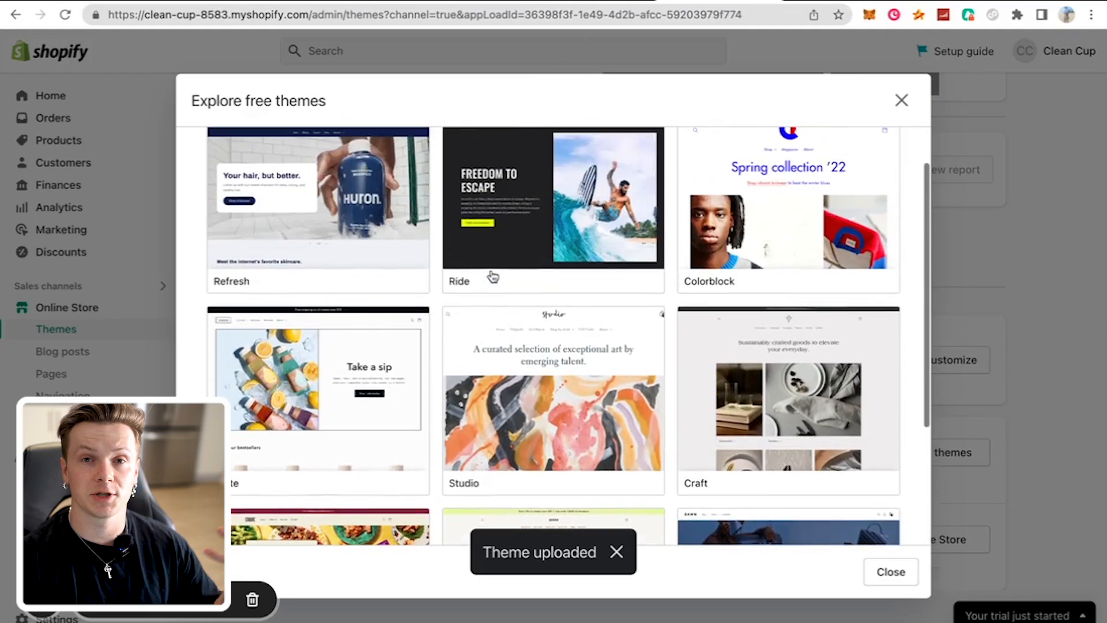
{"action": "scroll", "coordinate": [492, 278], "scroll_direction": "down", "scroll_amount": 3}
{"action": "scroll", "coordinate": [479, 312], "scroll_direction": "up", "scroll_amount": 4}
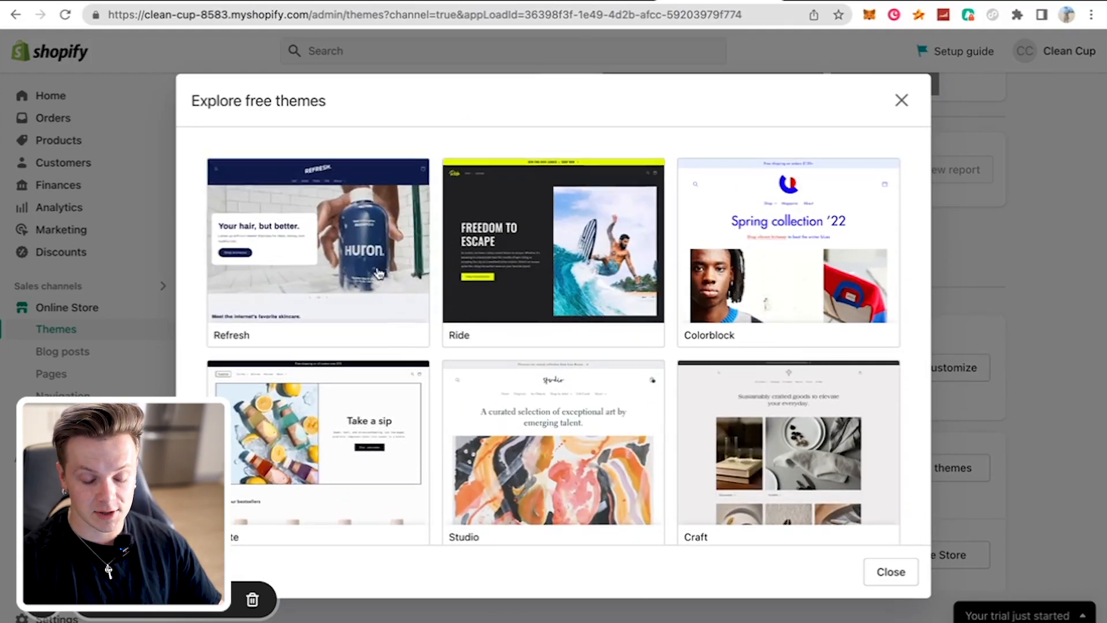
{"action": "scroll", "coordinate": [514, 314], "scroll_direction": "down", "scroll_amount": 3}
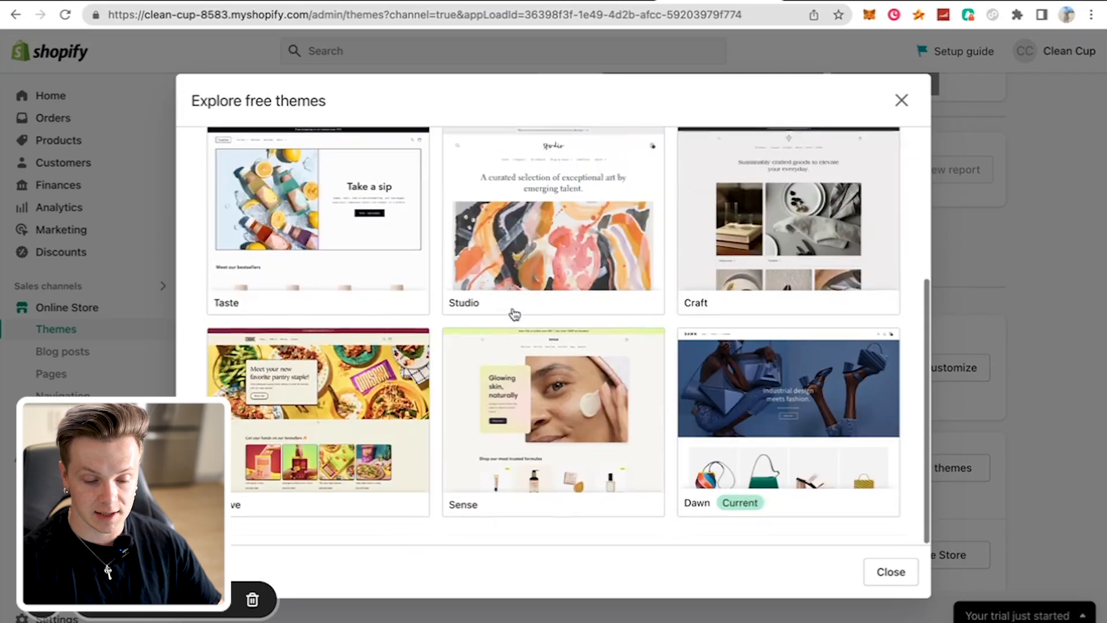
{"action": "left_click", "coordinate": [903, 101]}
{"action": "left_click", "coordinate": [859, 372]}
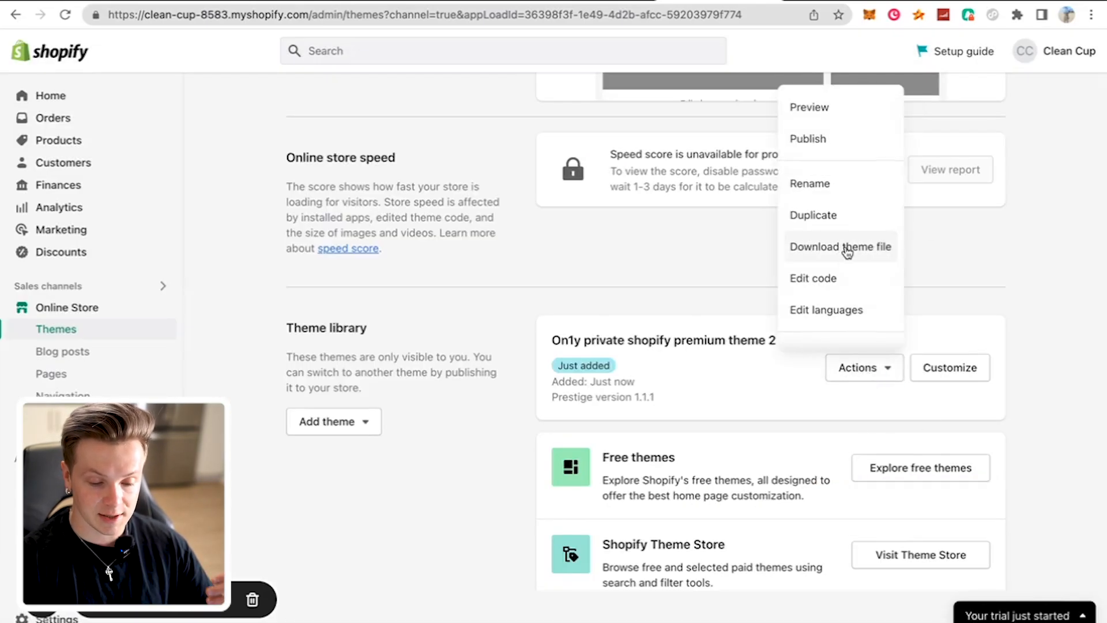
Publish 'On1y private shopify premium theme 2' as the live theme, replacing Dawn
{"action": "scroll", "coordinate": [843, 245], "scroll_direction": "down", "scroll_amount": 1}
{"action": "left_click", "coordinate": [824, 122]}
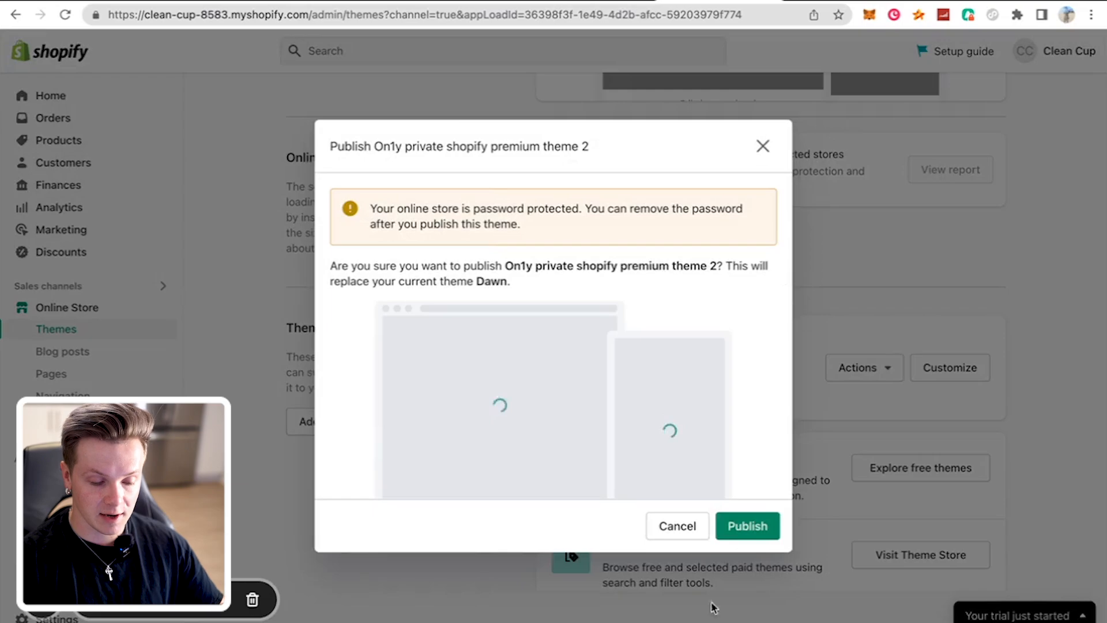
{"action": "left_click", "coordinate": [744, 527]}
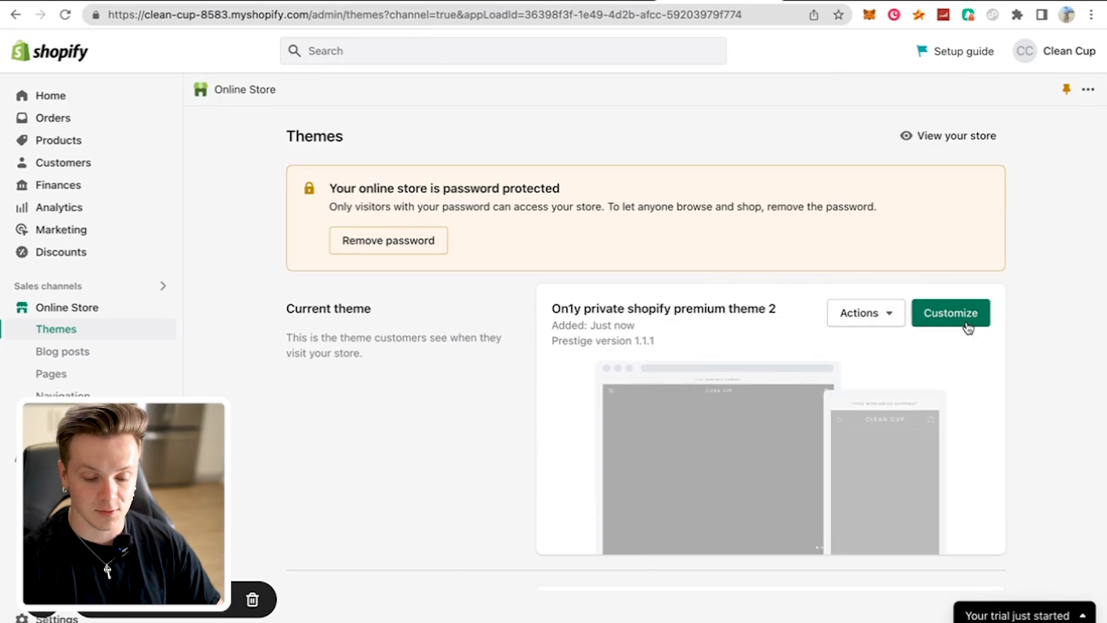
In the published theme's header settings, upload the CLEAN CUP logo image to the library
{"action": "left_click", "coordinate": [951, 314]}
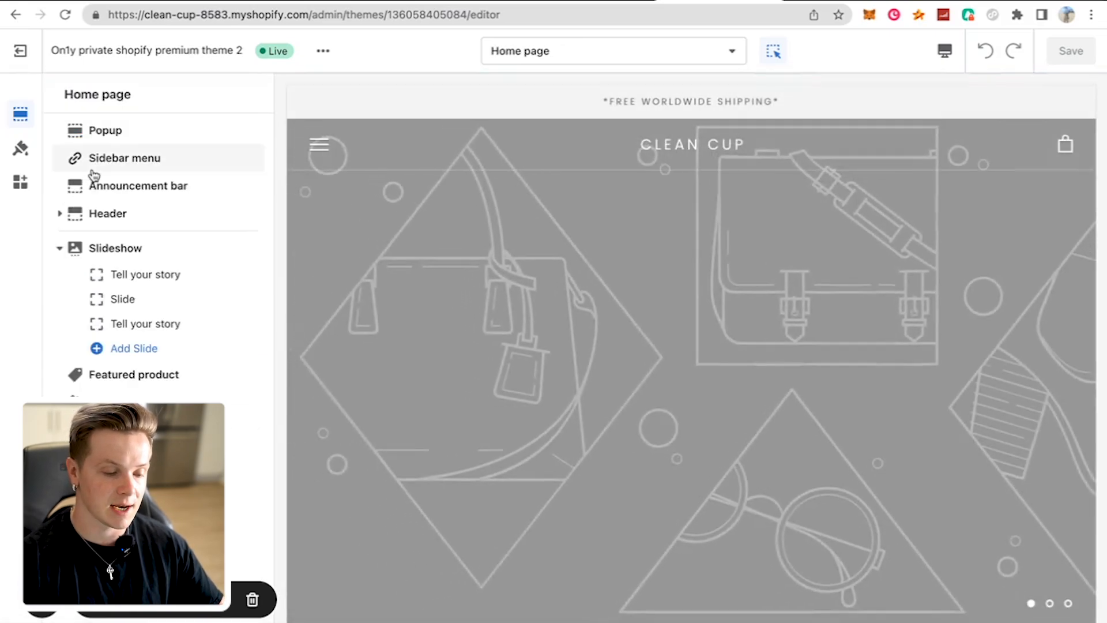
{"action": "left_click", "coordinate": [115, 214]}
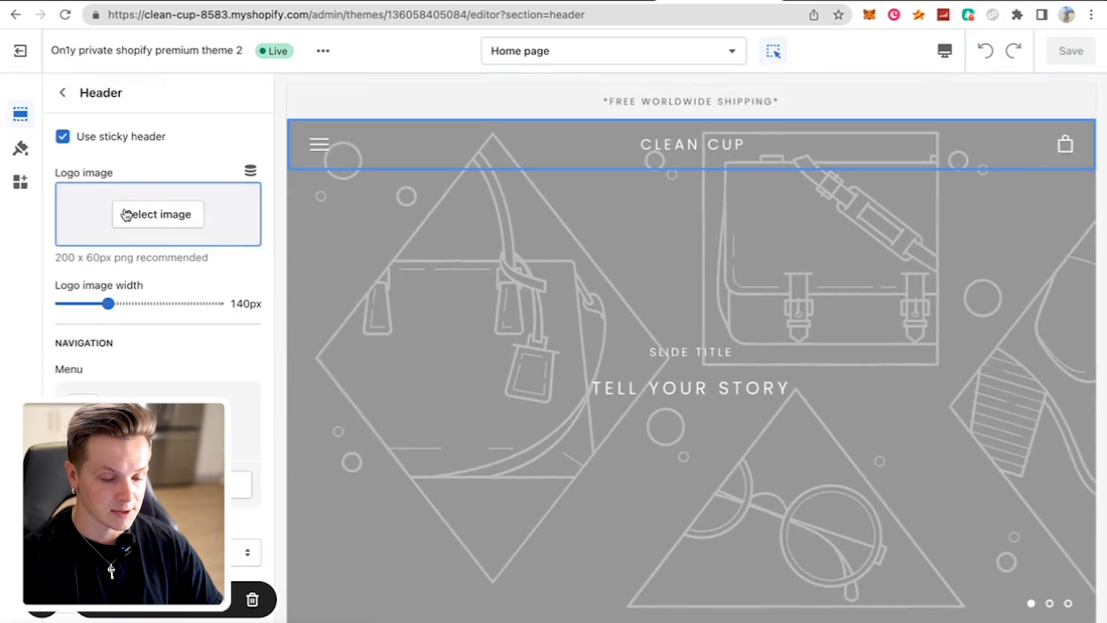
{"action": "left_click", "coordinate": [166, 225]}
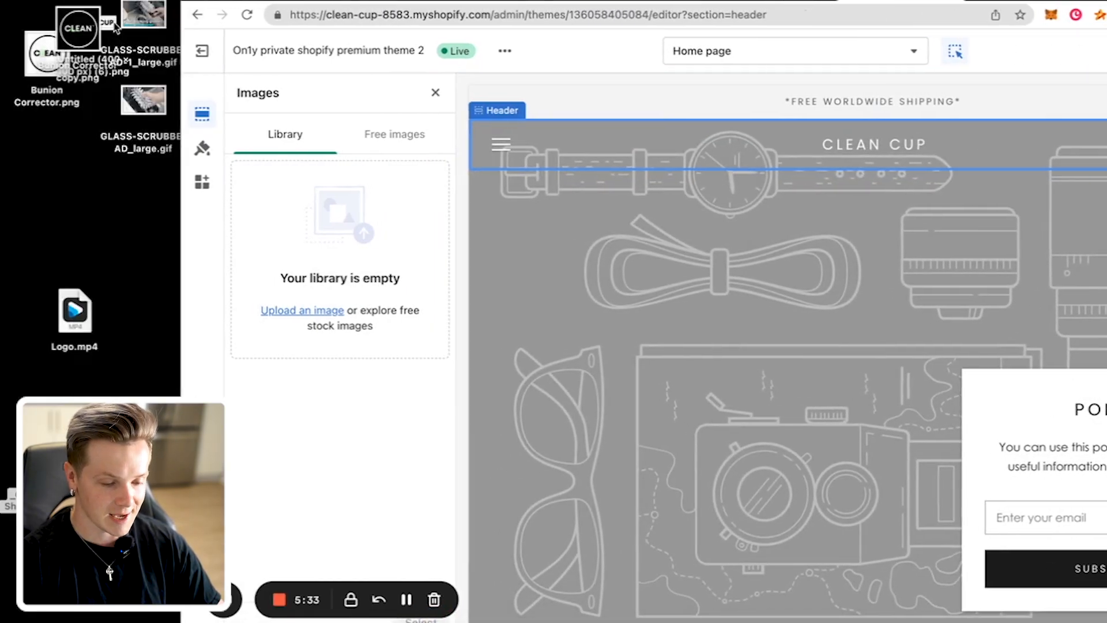
{"action": "left_click_drag", "start_coordinate": [116, 28], "coordinate": [404, 276]}
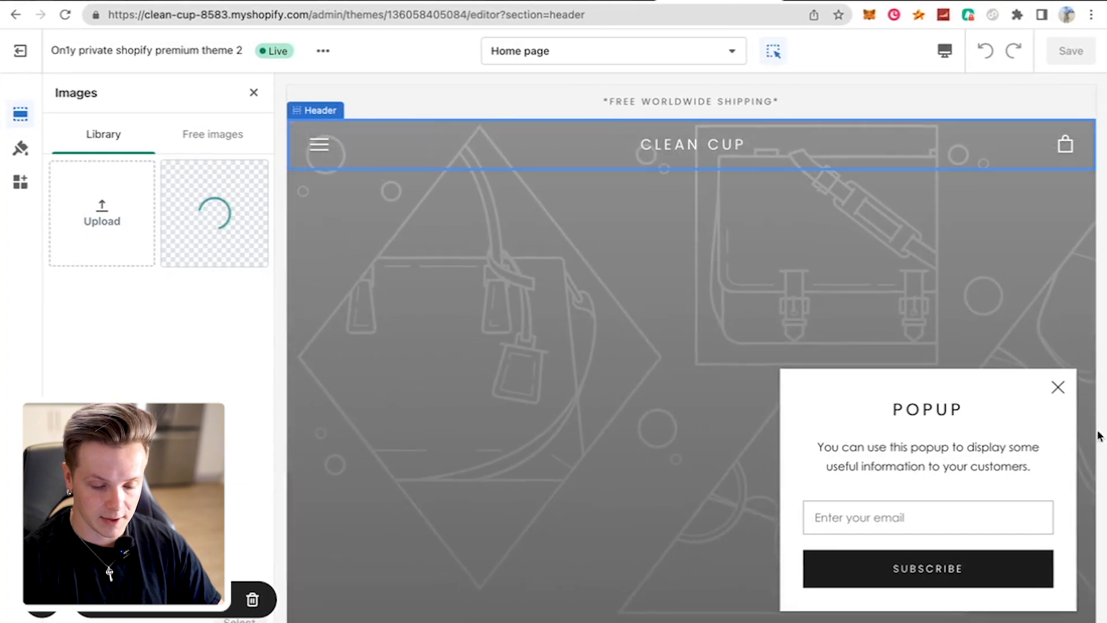
Use the uploaded CLEAN CUP image as the header logo and preview the mobile layout
{"action": "left_click", "coordinate": [1056, 388]}
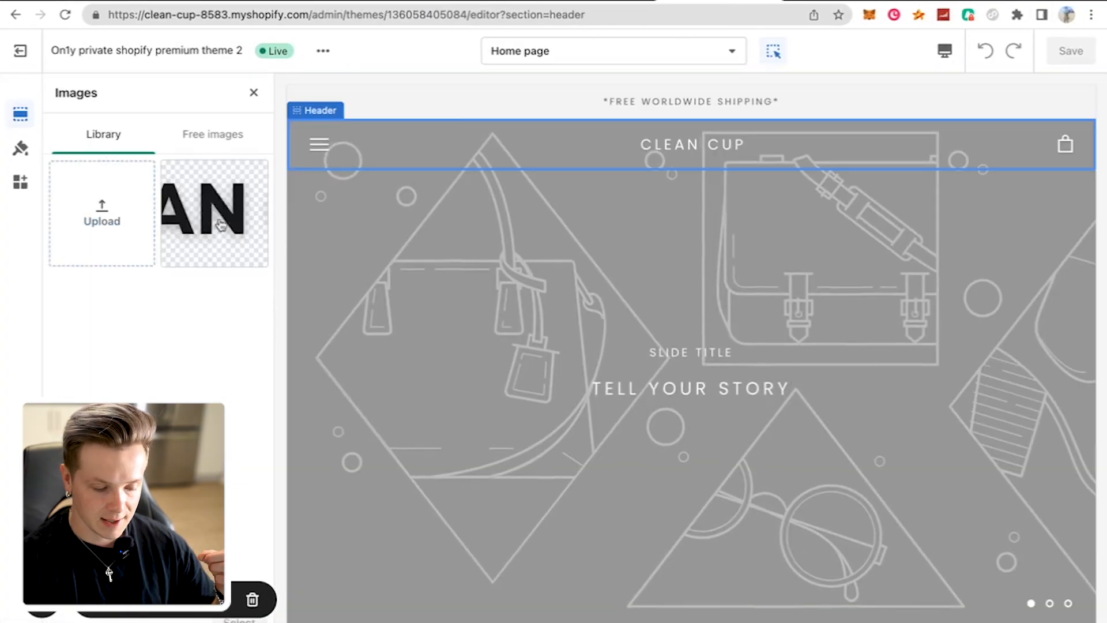
{"action": "left_click", "coordinate": [221, 225]}
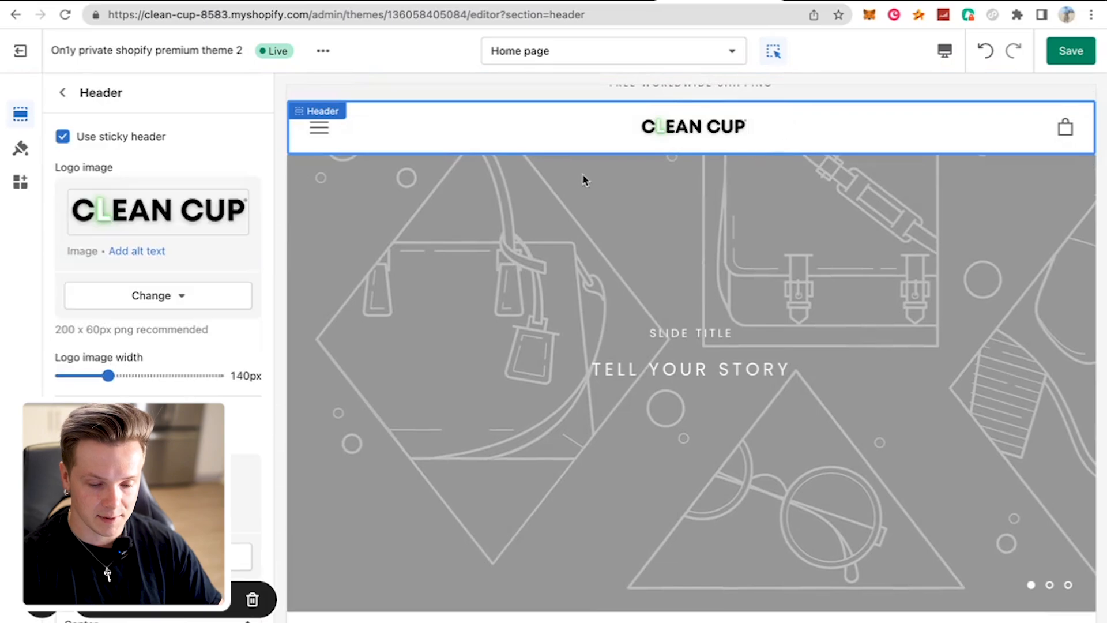
{"action": "left_click", "coordinate": [946, 52]}
{"action": "left_click", "coordinate": [963, 96]}
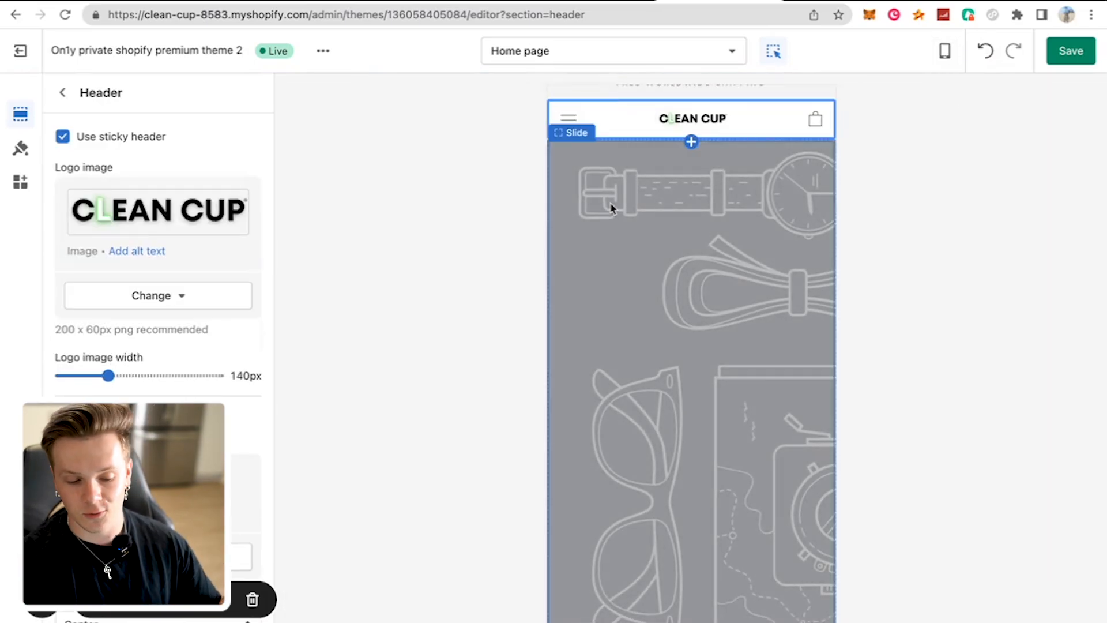
Compare the header logo in the desktop and mobile preview layouts
{"action": "scroll", "coordinate": [611, 209], "scroll_direction": "down", "scroll_amount": 8}
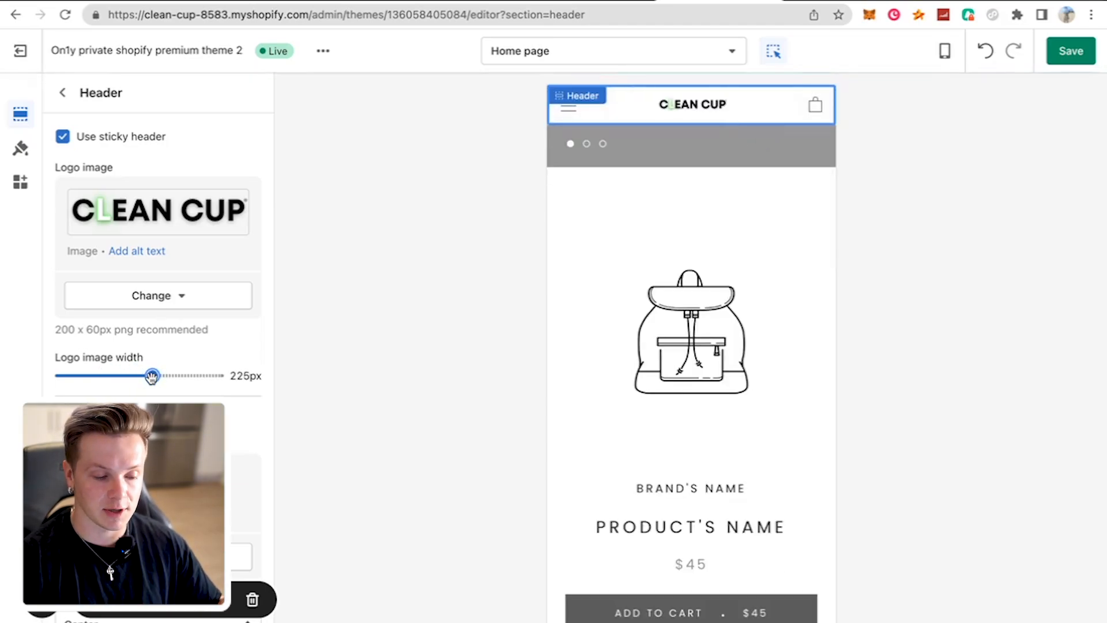
{"action": "left_click", "coordinate": [944, 51]}
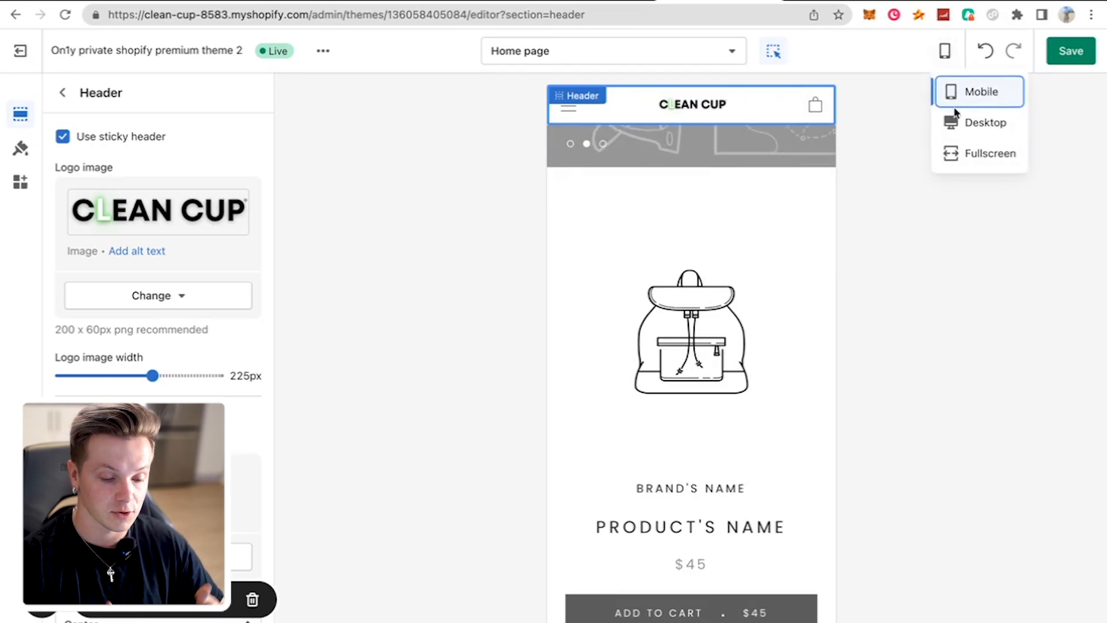
{"action": "left_click", "coordinate": [958, 122]}
{"action": "left_click", "coordinate": [945, 51]}
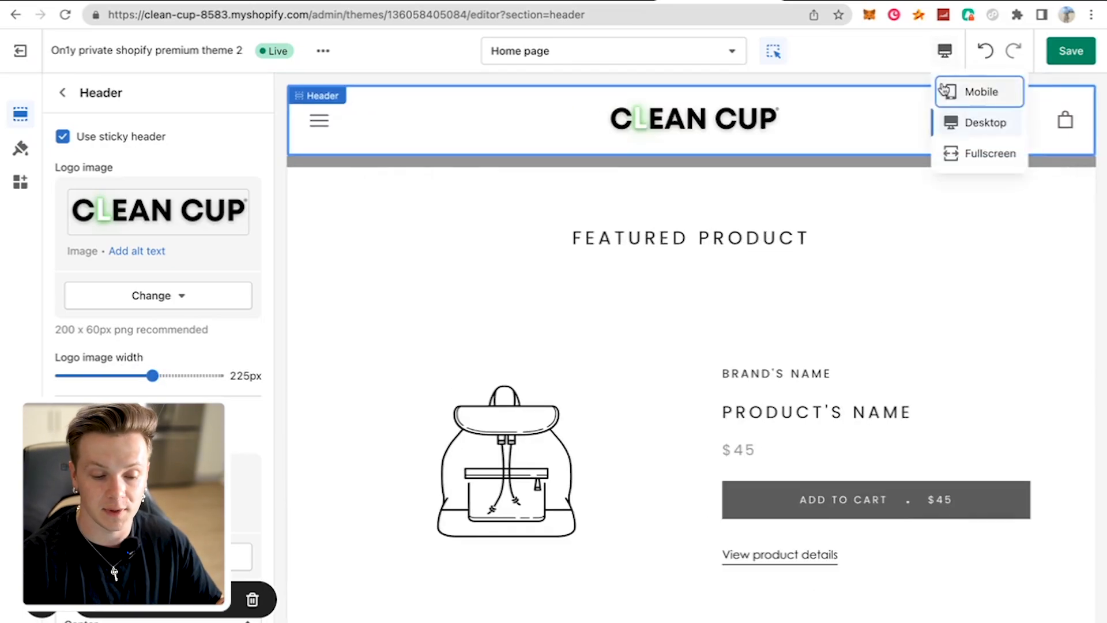
{"action": "left_click", "coordinate": [960, 90]}
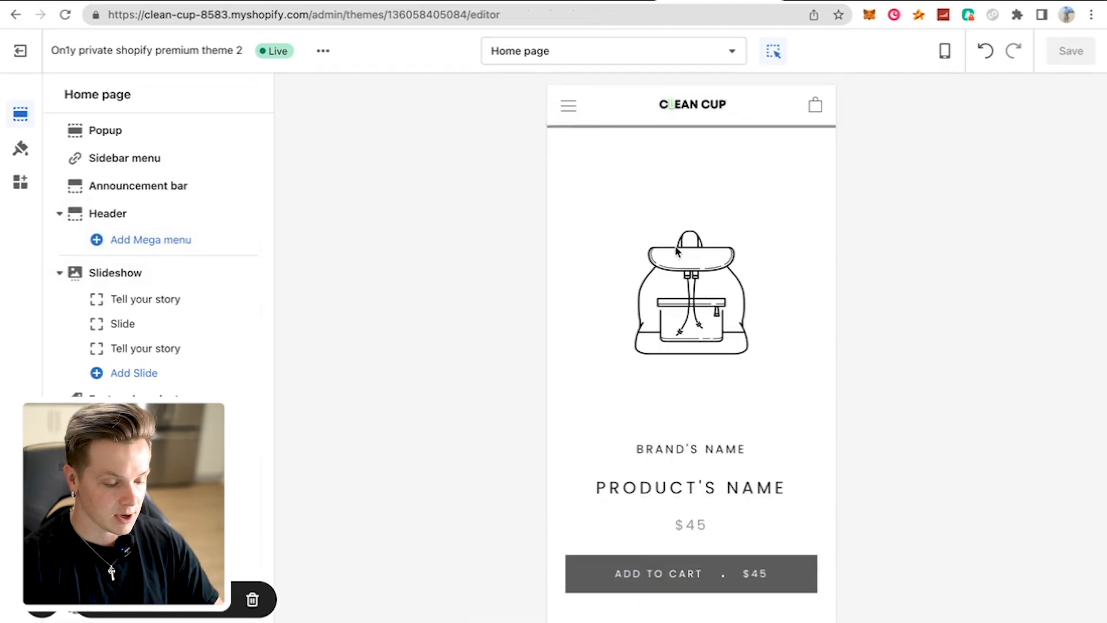
Scroll through the mobile preview and open the theme-wide Theme settings
{"action": "scroll", "coordinate": [677, 251], "scroll_direction": "up", "scroll_amount": 8}
{"action": "scroll", "coordinate": [118, 425], "scroll_direction": "down", "scroll_amount": 2}
{"action": "scroll", "coordinate": [173, 345], "scroll_direction": "down", "scroll_amount": 2}
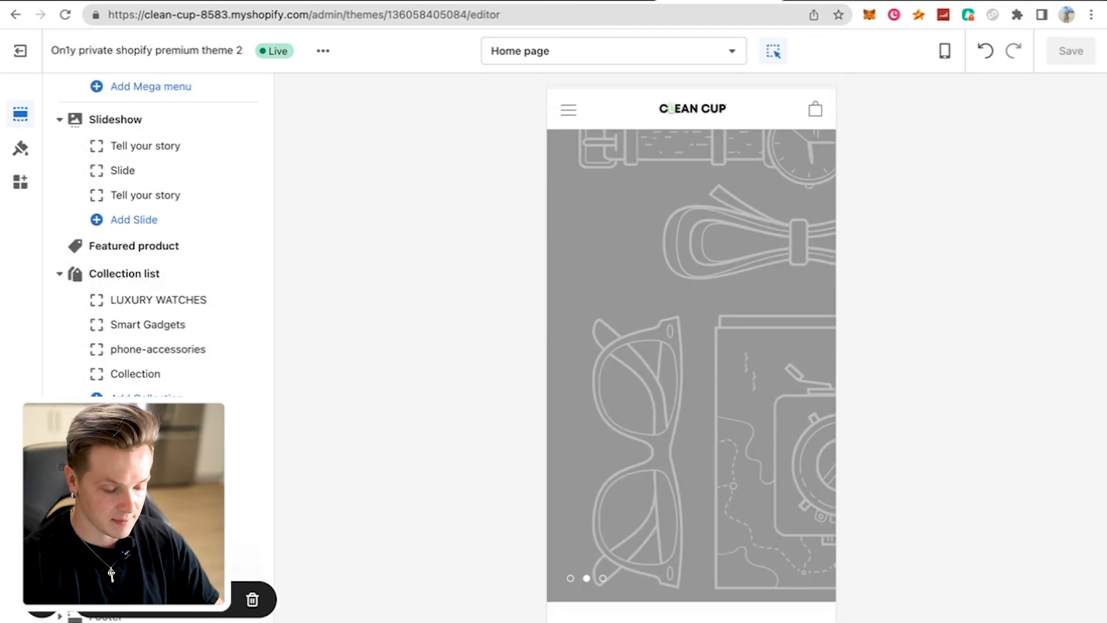
{"action": "scroll", "coordinate": [692, 346], "scroll_direction": "down", "scroll_amount": 10}
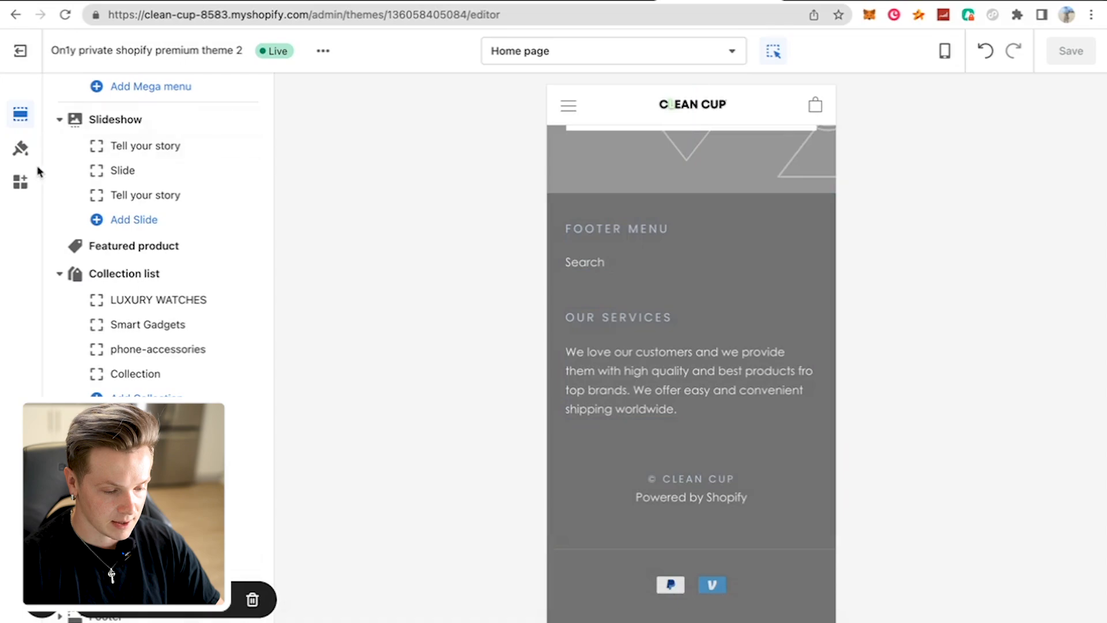
{"action": "left_click", "coordinate": [20, 149]}
Expand Colors and set the Heading and Body text colours to black #000000
{"action": "left_click", "coordinate": [143, 139]}
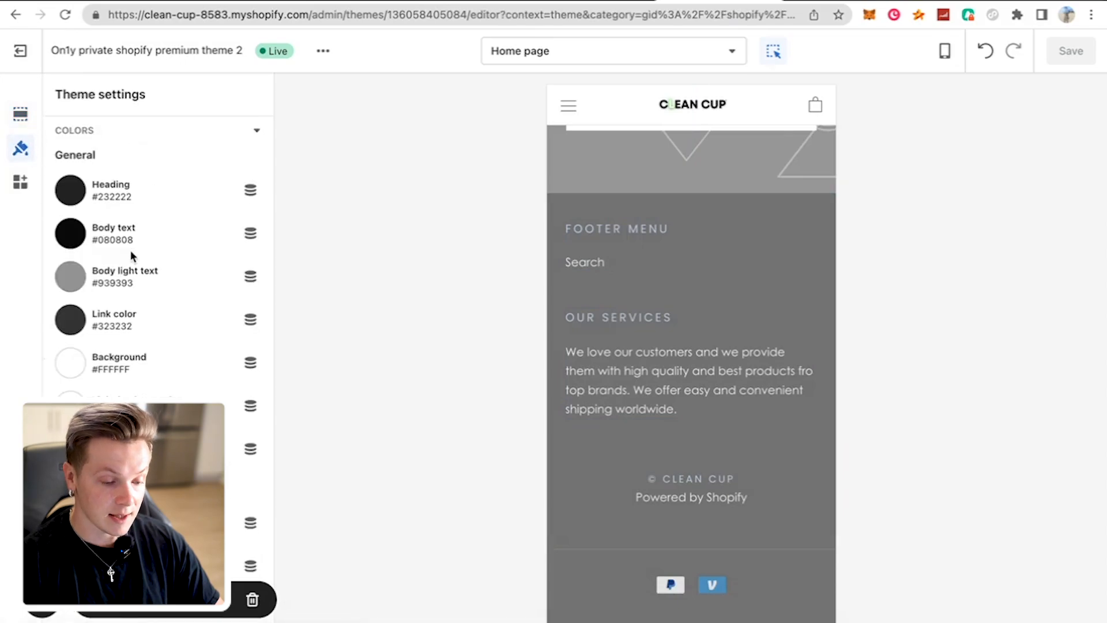
{"action": "scroll", "coordinate": [115, 231], "scroll_direction": "down", "scroll_amount": 1}
{"action": "left_click", "coordinate": [70, 169]}
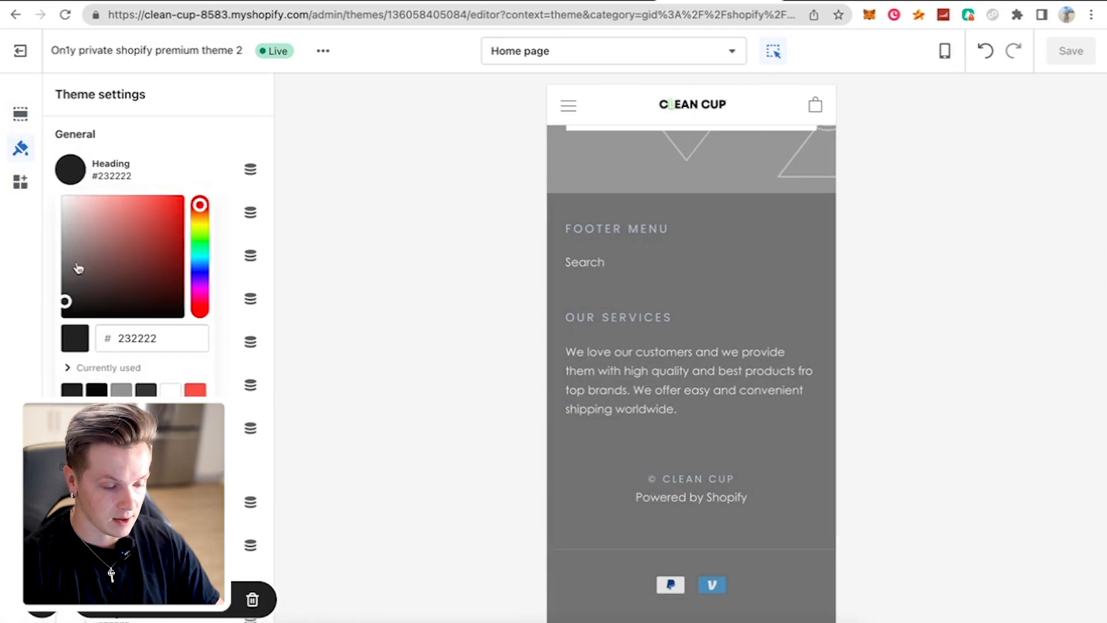
{"action": "left_click", "coordinate": [71, 387]}
{"action": "left_click", "coordinate": [191, 153]}
{"action": "left_click", "coordinate": [78, 224]}
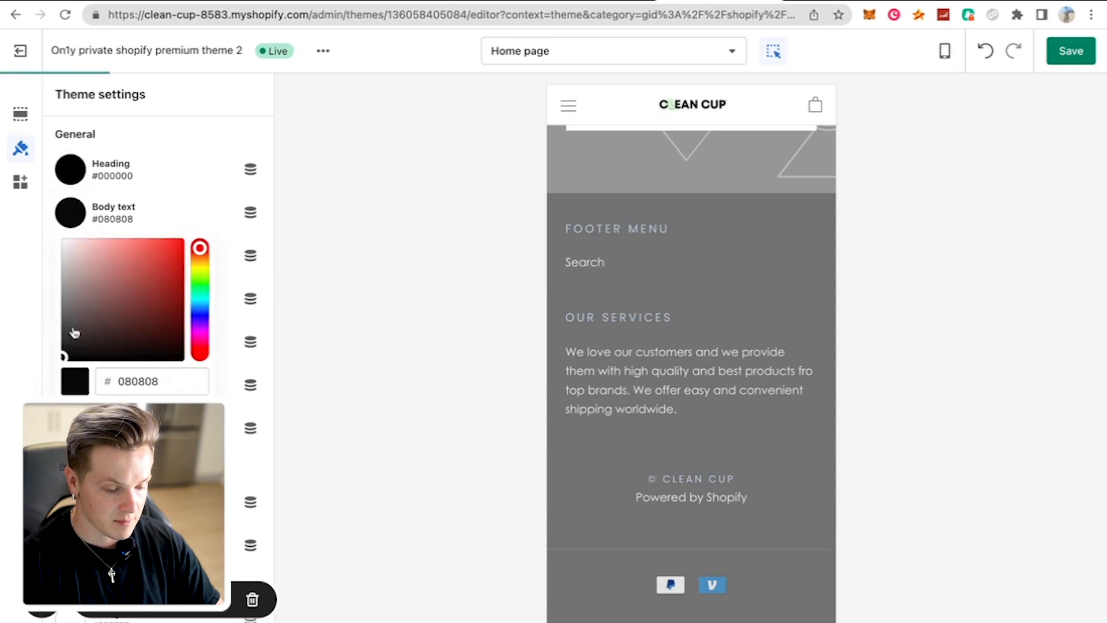
{"action": "left_click", "coordinate": [161, 168]}
{"action": "key", "text": "Escape"}
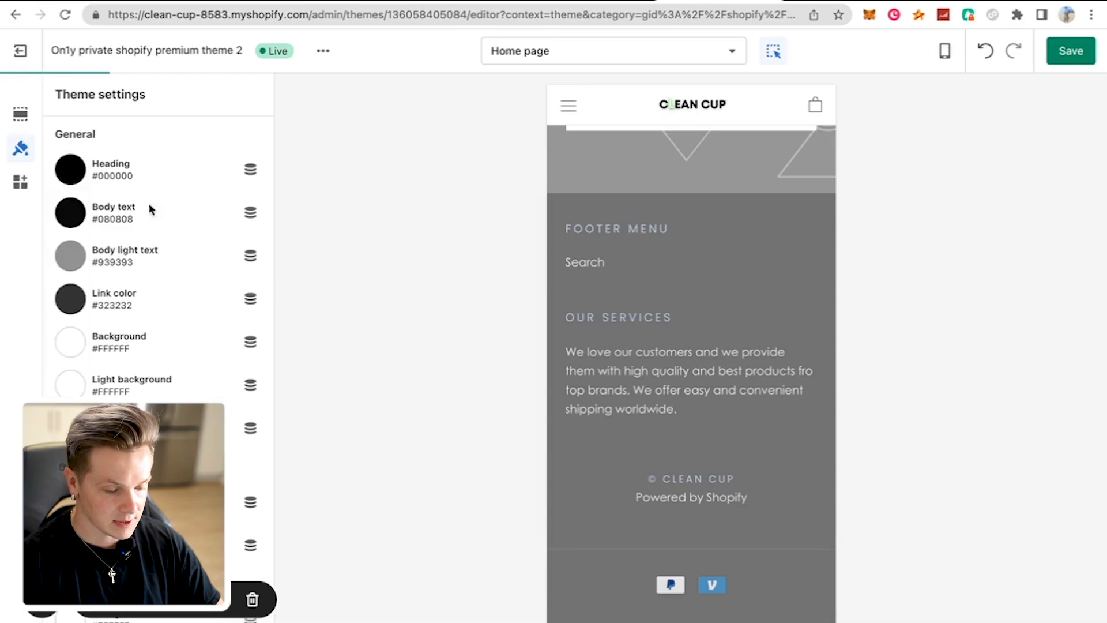
{"action": "left_click", "coordinate": [70, 212]}
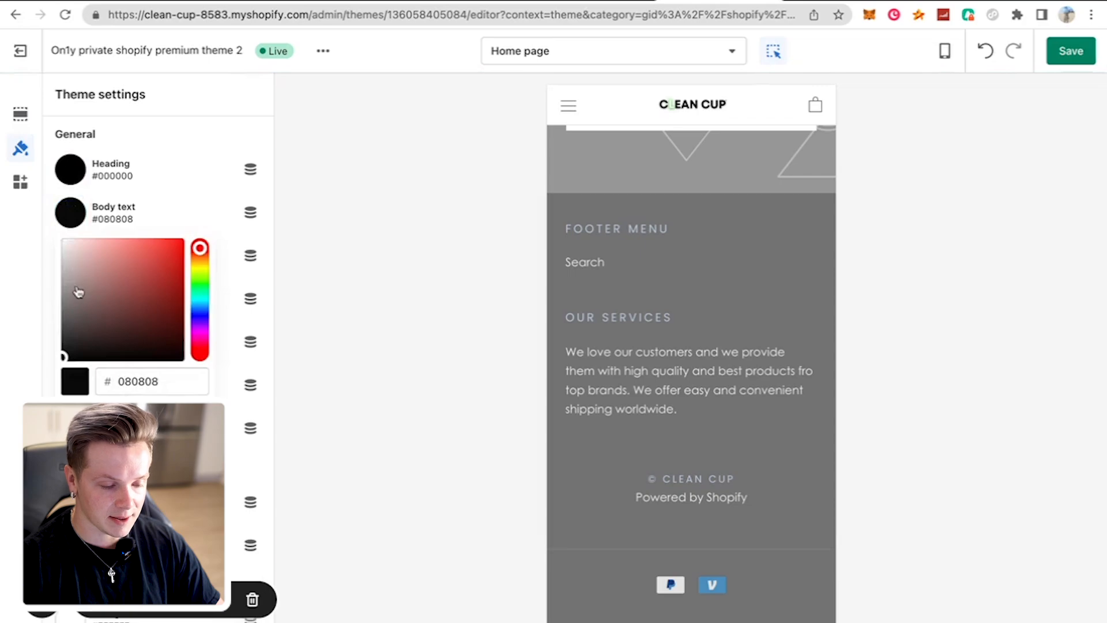
{"action": "left_click", "coordinate": [184, 175]}
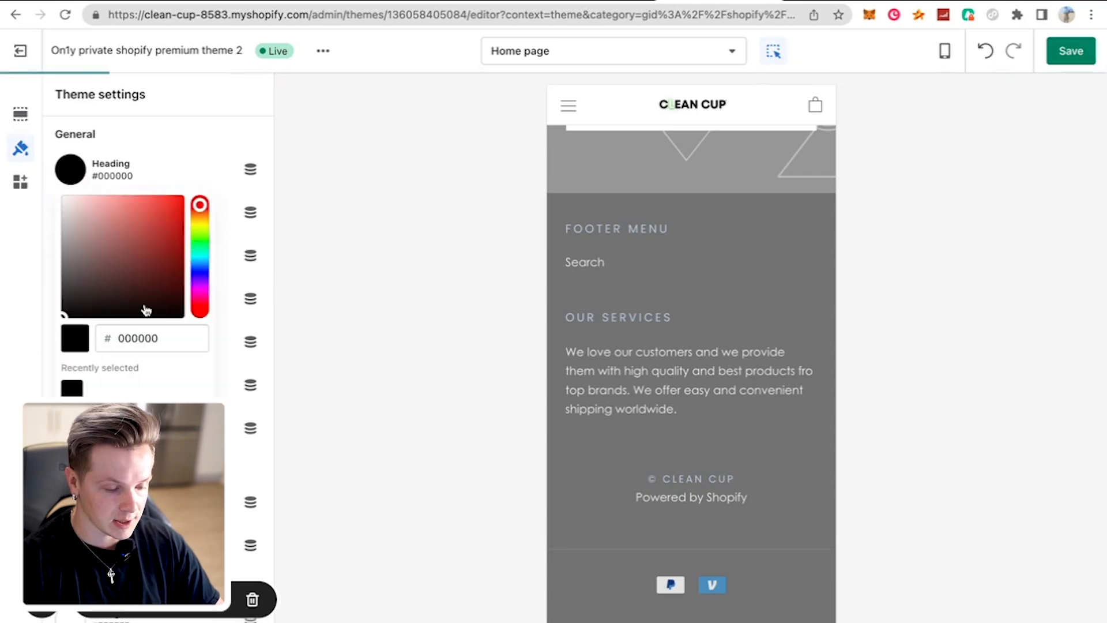
{"action": "left_click", "coordinate": [182, 176]}
Set Link color, Body light text and On sale accent colours to black #000000
{"action": "left_click", "coordinate": [86, 313]}
{"action": "left_click_drag", "start_coordinate": [86, 339], "coordinate": [12, 505]}
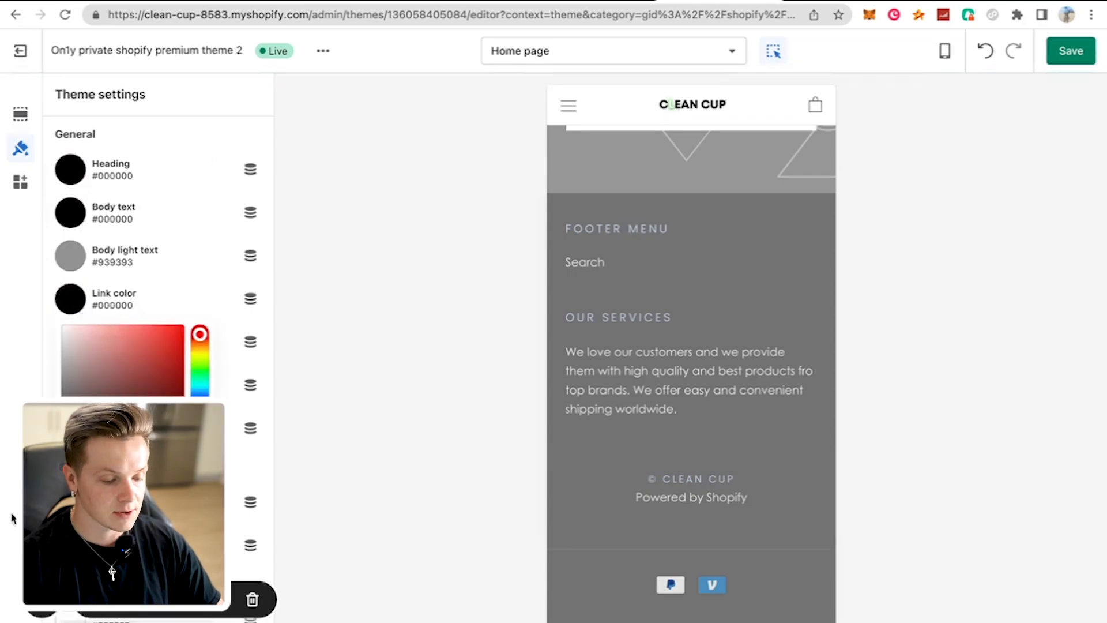
{"action": "left_click", "coordinate": [110, 233]}
{"action": "left_click", "coordinate": [69, 268]}
{"action": "left_click_drag", "start_coordinate": [61, 328], "coordinate": [10, 501]}
{"action": "scroll", "coordinate": [121, 364], "scroll_direction": "down", "scroll_amount": 2}
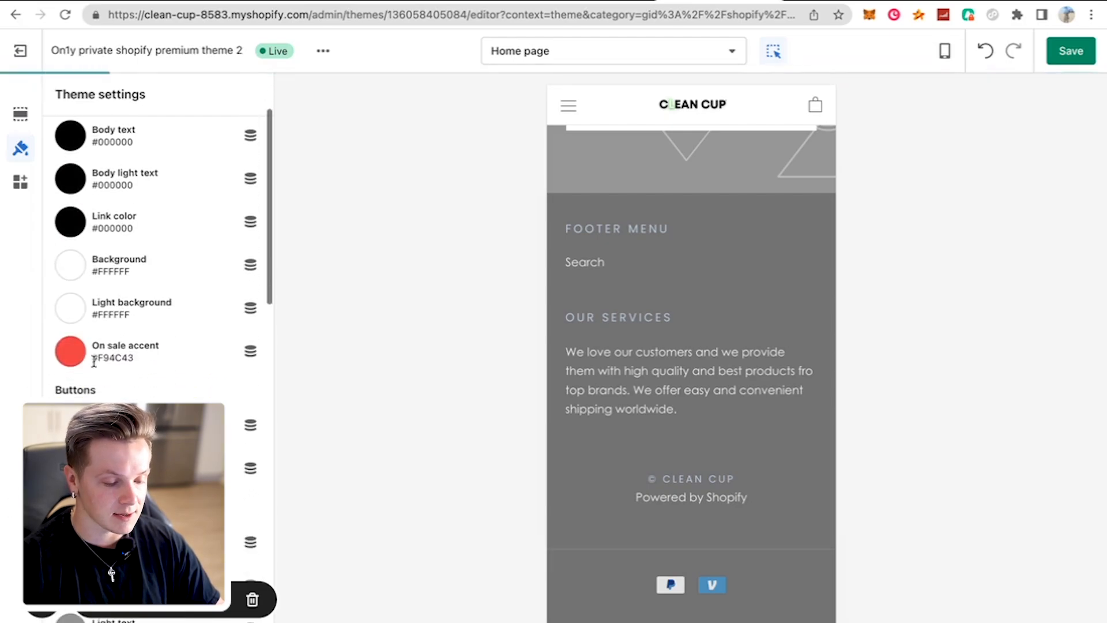
{"action": "left_click", "coordinate": [83, 362]}
{"action": "left_click", "coordinate": [82, 254]}
{"action": "left_click", "coordinate": [165, 388]}
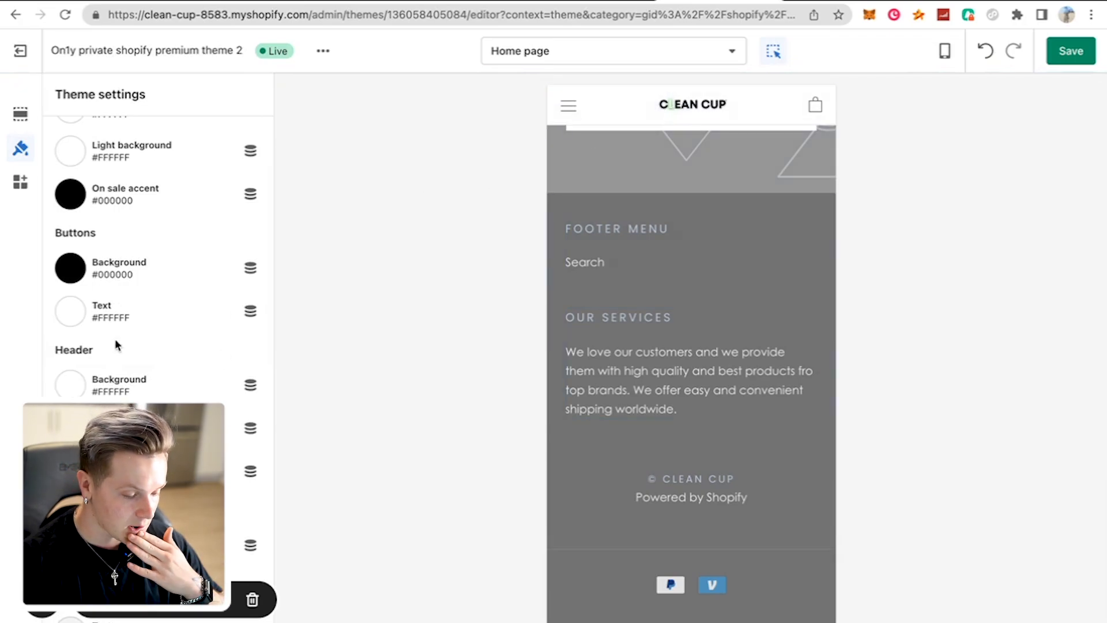
{"action": "left_click", "coordinate": [84, 379]}
Set the header background to pale green #F8FFF4 and copy its hex value
{"action": "left_click_drag", "start_coordinate": [210, 103], "coordinate": [204, 115]}
{"action": "left_click", "coordinate": [88, 88]}
{"action": "left_click_drag", "start_coordinate": [88, 88], "coordinate": [84, 73]}
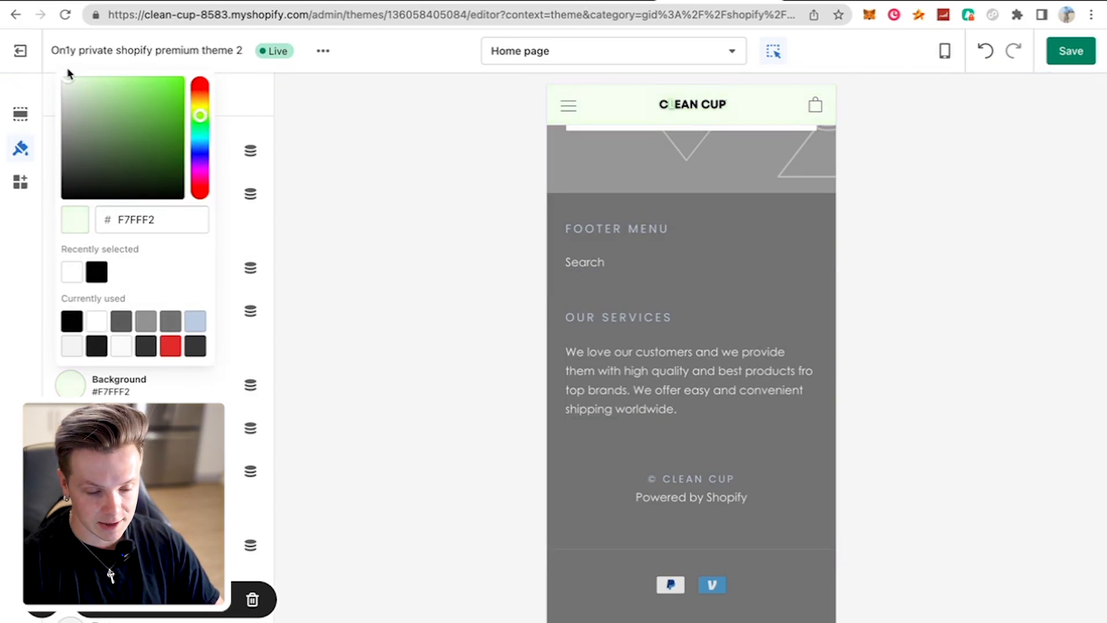
{"action": "left_click_drag", "start_coordinate": [68, 73], "coordinate": [68, 69]}
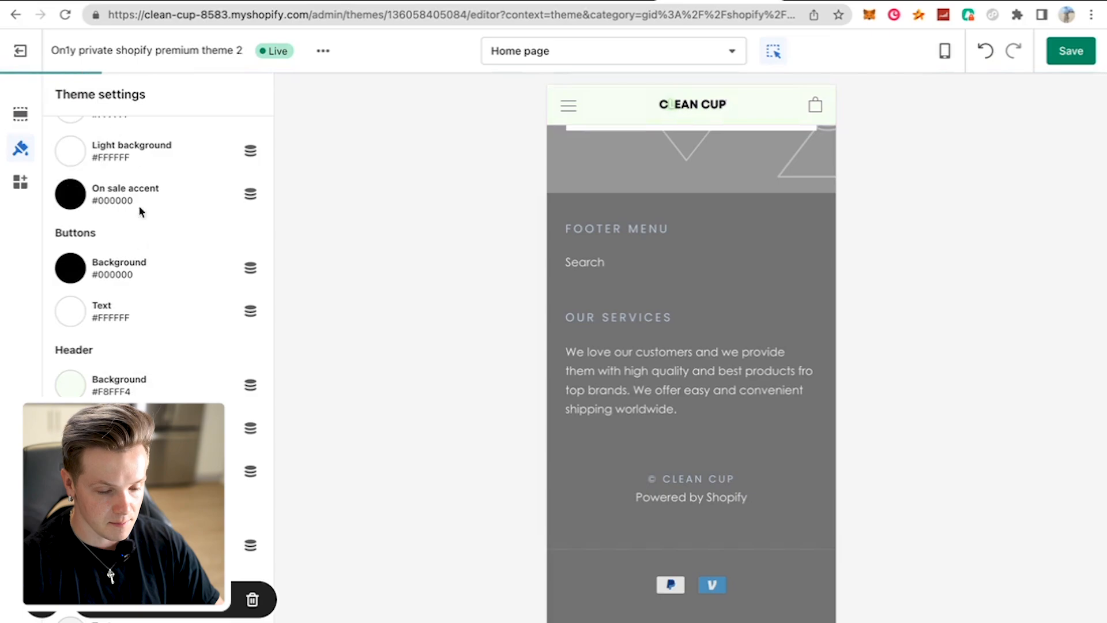
{"action": "left_click", "coordinate": [68, 392]}
{"action": "left_click", "coordinate": [136, 211]}
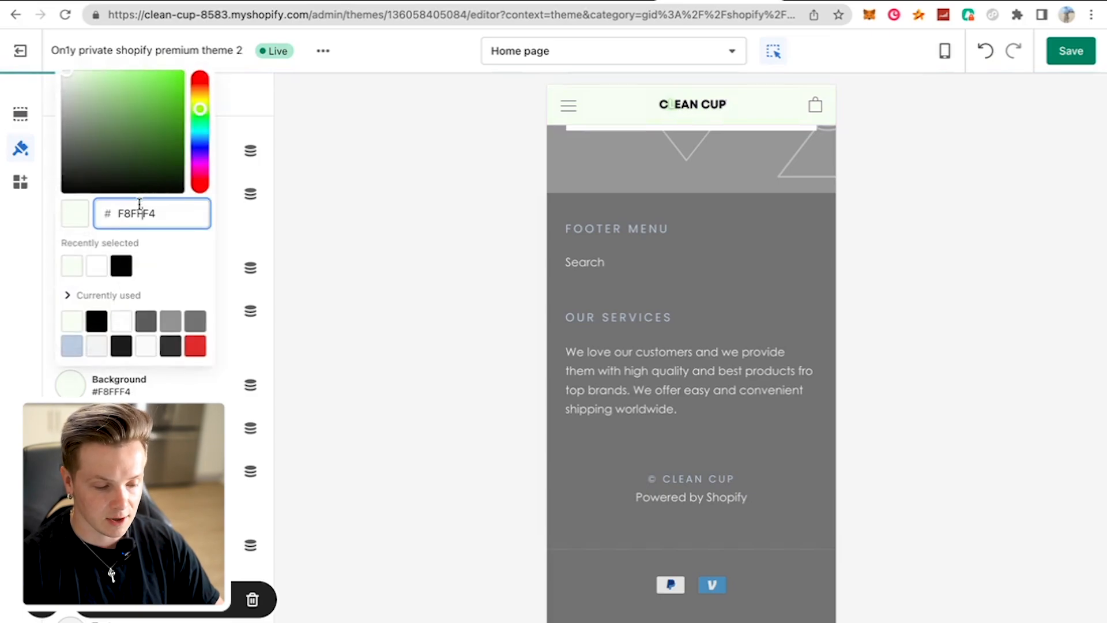
{"action": "double_click", "coordinate": [136, 211]}
{"action": "key", "text": "ctrl+c"}
{"action": "left_click", "coordinate": [361, 282]}
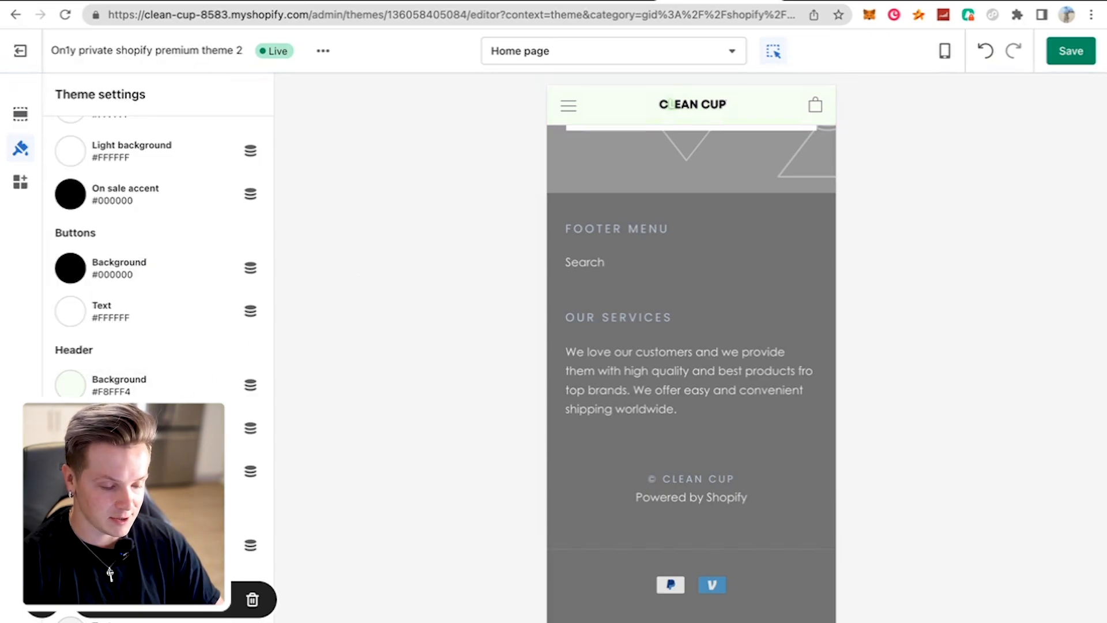
Paste #F8FFF4 as the footer background and set the footer heading to #1C1B1B
{"action": "scroll", "coordinate": [116, 323], "scroll_direction": "down", "scroll_amount": 2}
{"action": "left_click", "coordinate": [70, 369]}
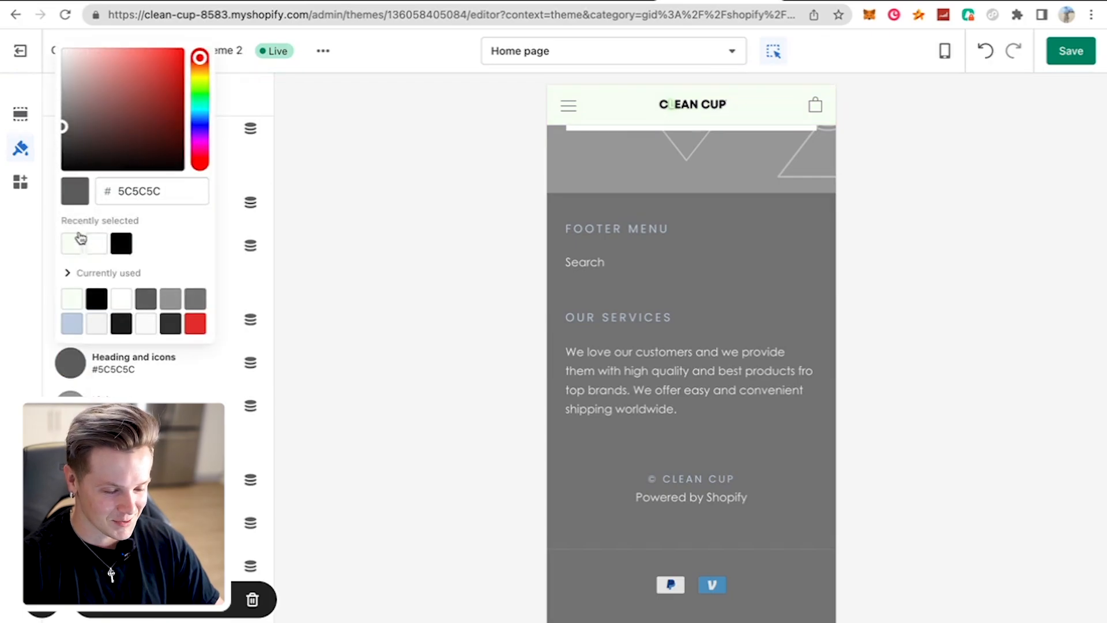
{"action": "left_click", "coordinate": [122, 213]}
{"action": "key", "text": "ctrl+v"}
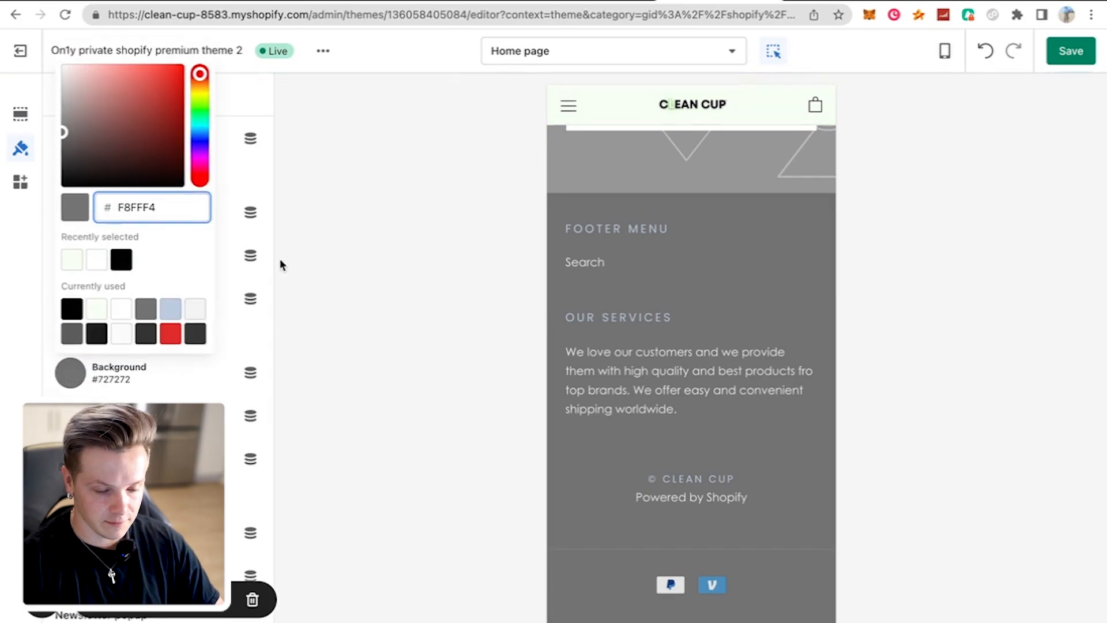
{"action": "left_click", "coordinate": [281, 265]}
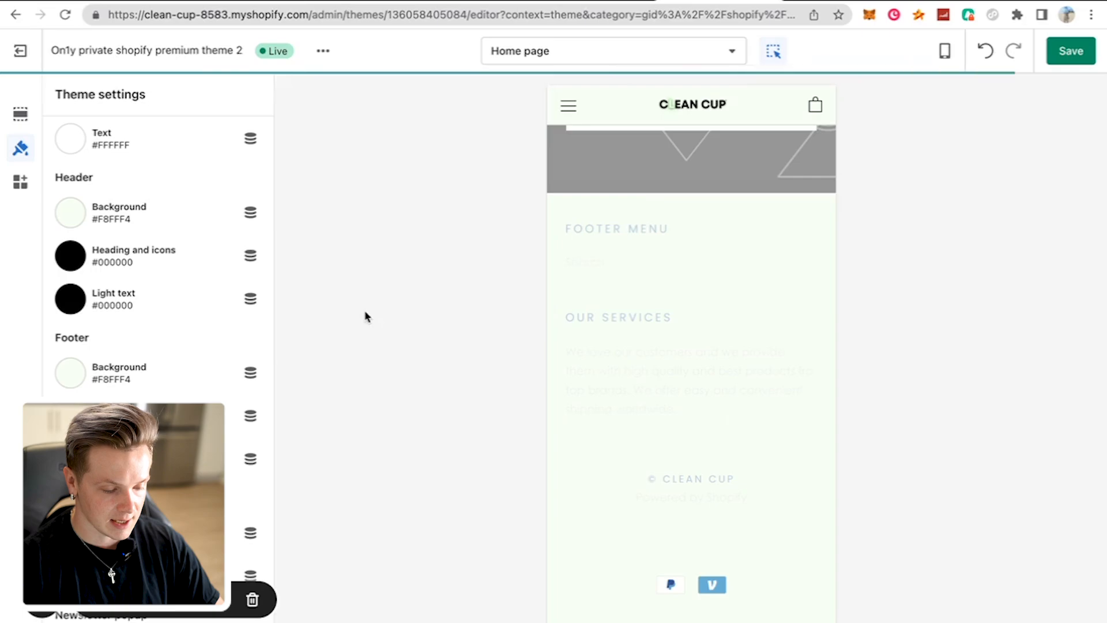
{"action": "left_click", "coordinate": [70, 416]}
{"action": "left_click", "coordinate": [72, 376]}
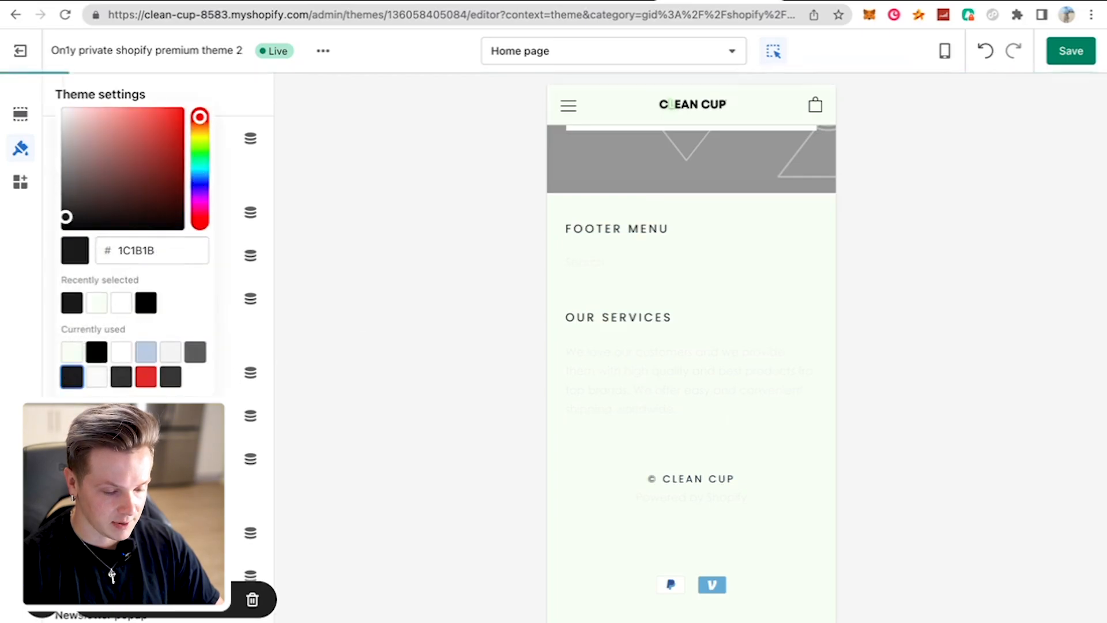
{"action": "scroll", "coordinate": [231, 346], "scroll_direction": "down", "scroll_amount": 2}
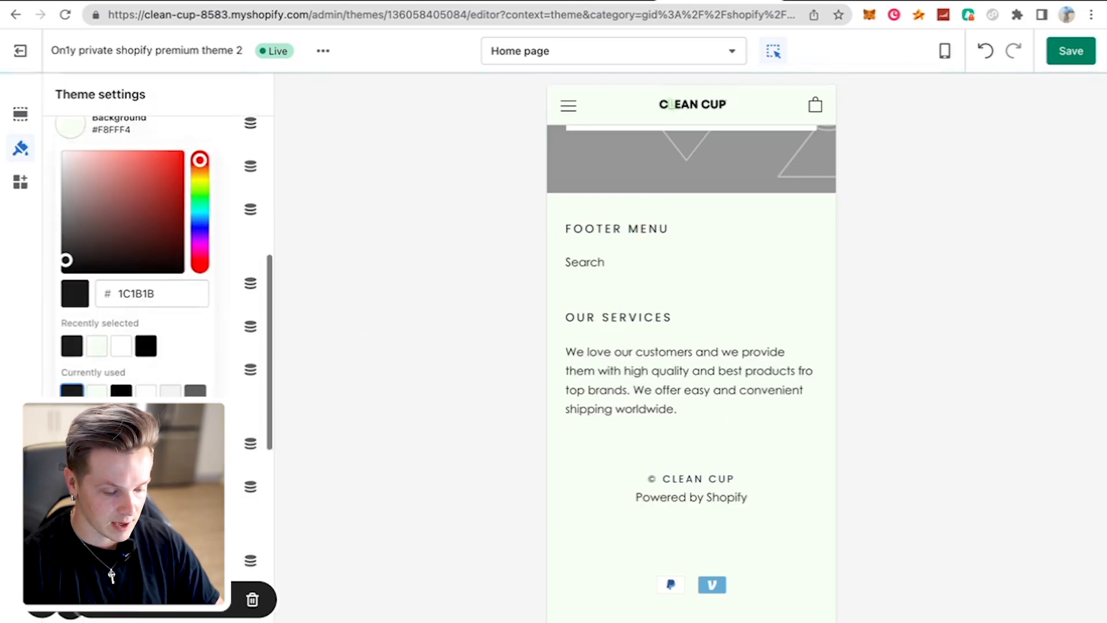
{"action": "left_click", "coordinate": [430, 346]}
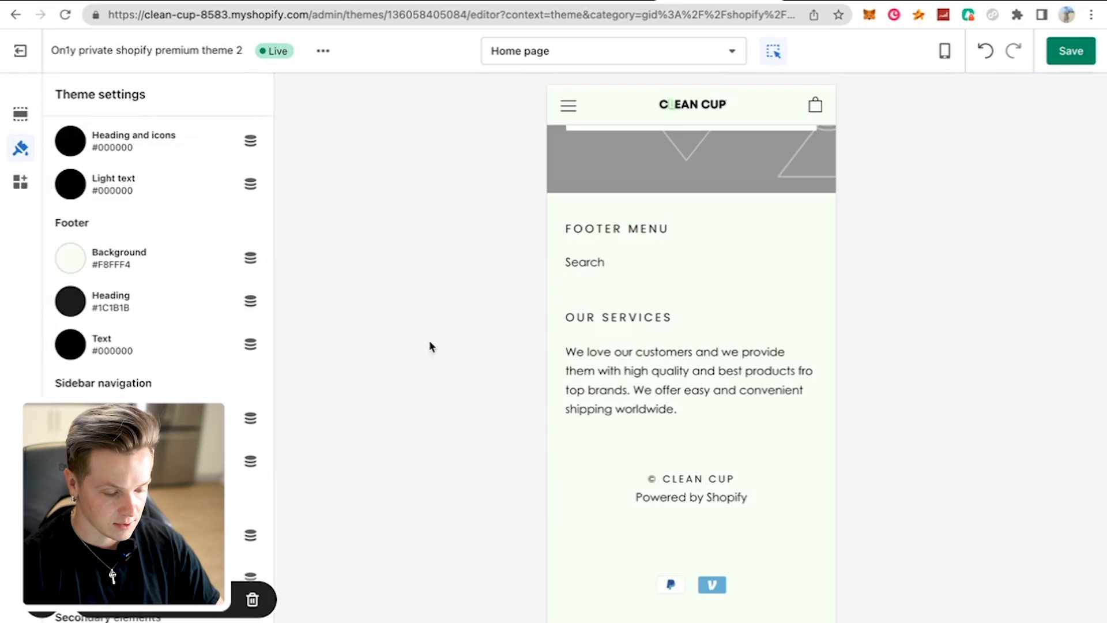
{"action": "left_click", "coordinate": [92, 306]}
{"action": "left_click", "coordinate": [379, 434]}
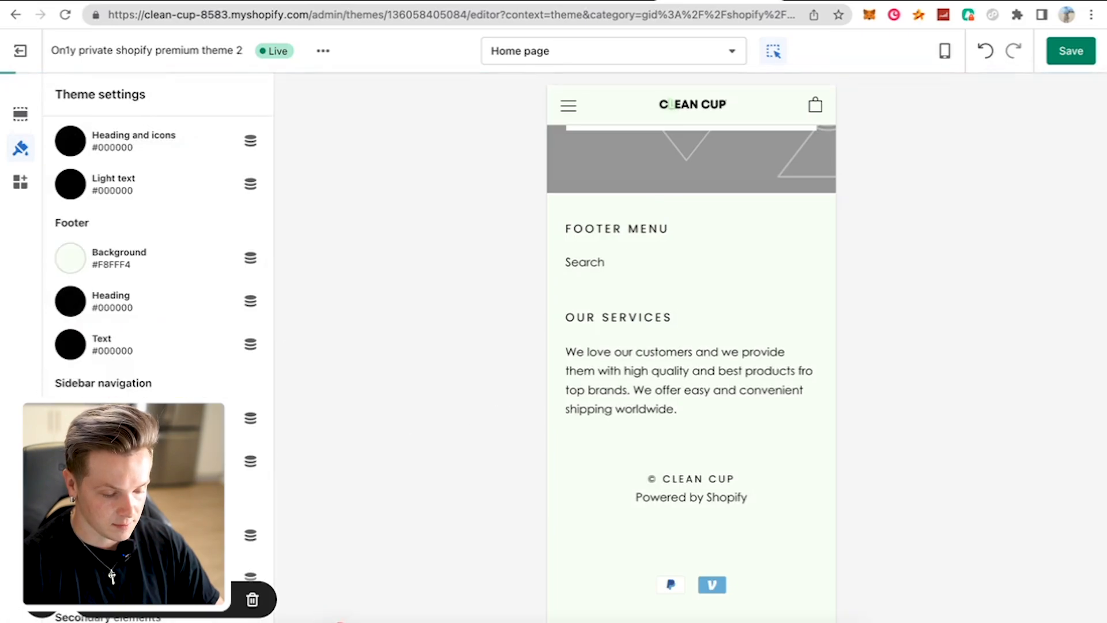
{"action": "left_click", "coordinate": [566, 113]}
{"action": "left_click", "coordinate": [565, 112]}
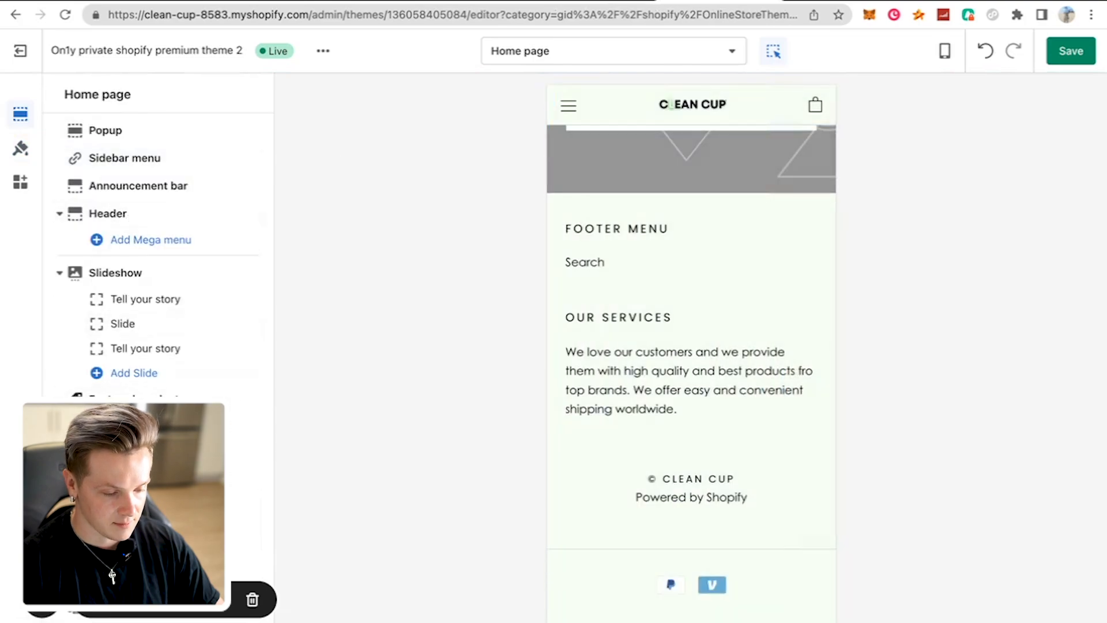
Give sidebar navigation a #F8FFF4 background and #000000 text, make secondary elements black, and save
{"action": "left_click", "coordinate": [21, 149]}
{"action": "scroll", "coordinate": [156, 259], "scroll_direction": "down", "scroll_amount": 15}
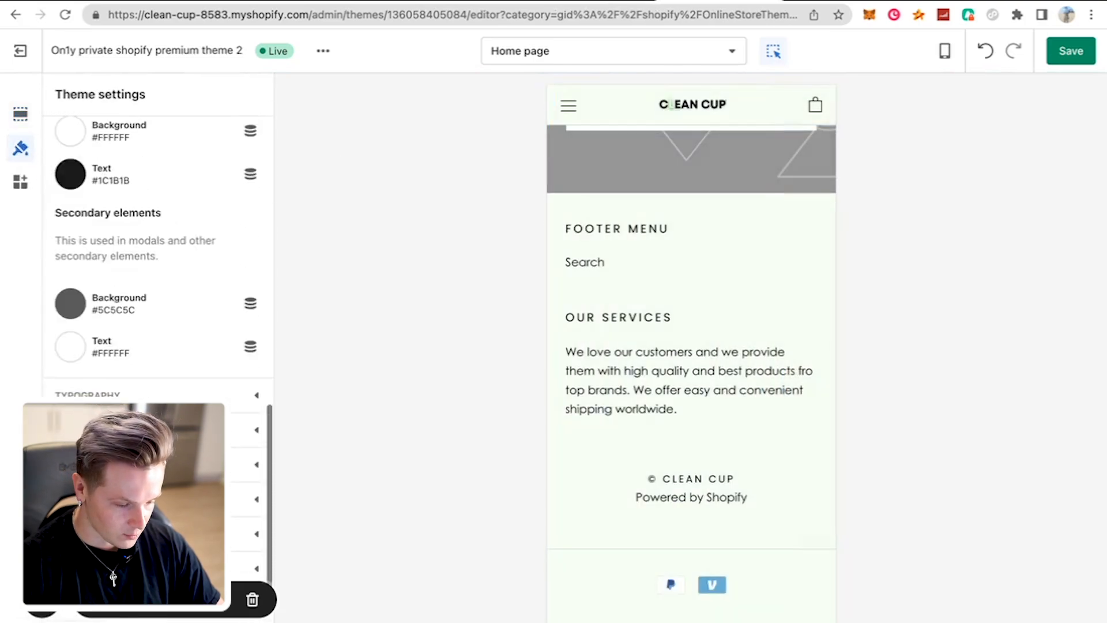
{"action": "scroll", "coordinate": [155, 260], "scroll_direction": "up", "scroll_amount": 2}
{"action": "left_click", "coordinate": [70, 261]}
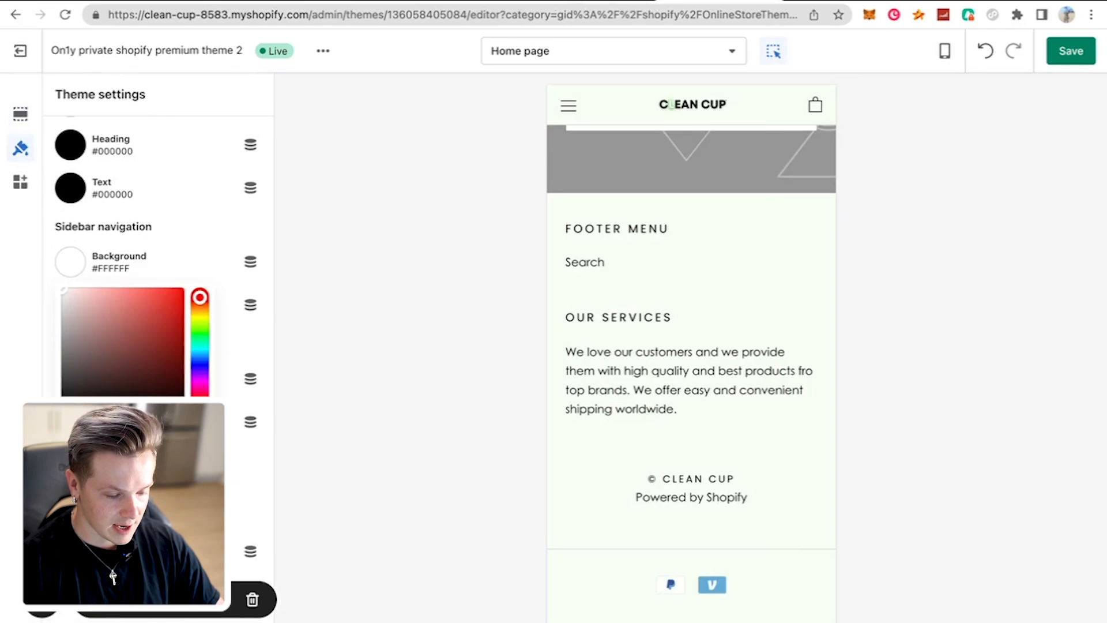
{"action": "left_click", "coordinate": [378, 321]}
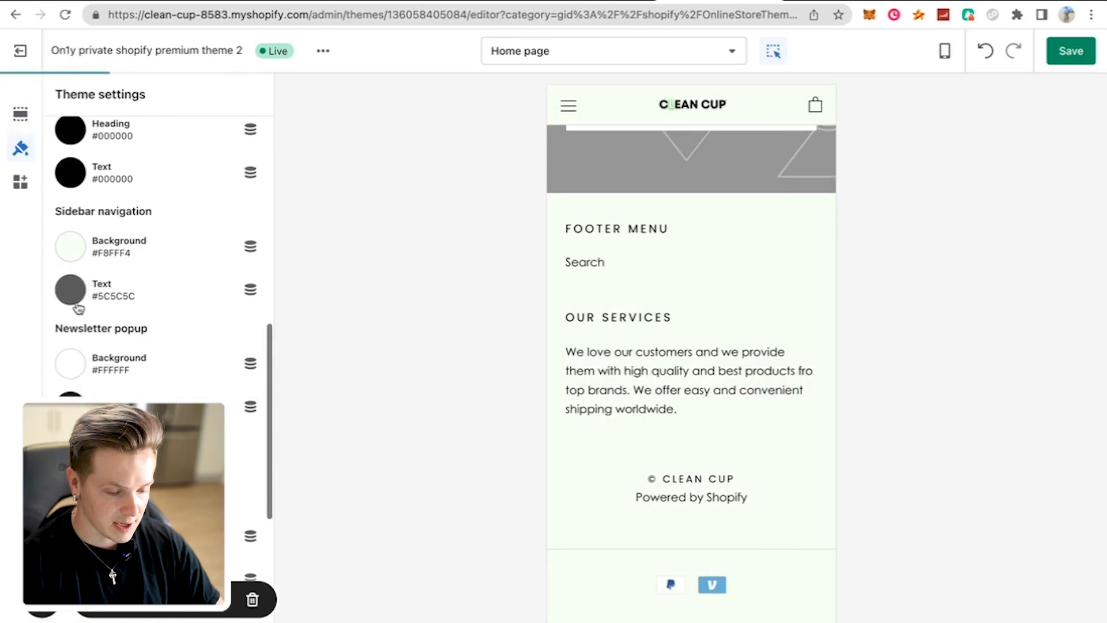
{"action": "left_click", "coordinate": [69, 289]}
{"action": "left_click_drag", "start_coordinate": [89, 361], "coordinate": [81, 394]}
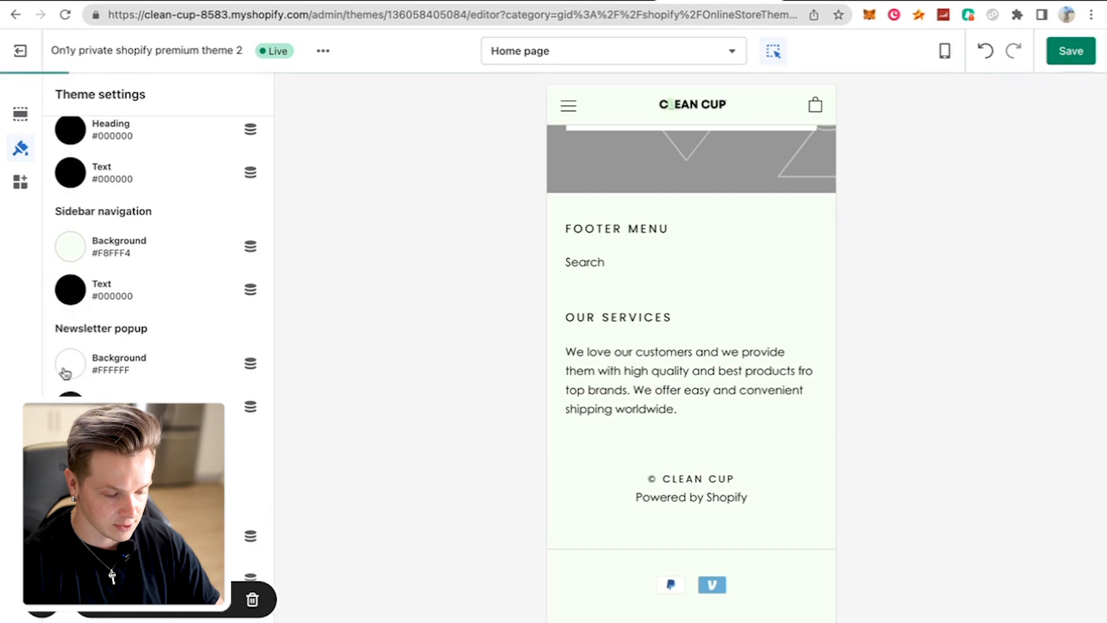
{"action": "left_click", "coordinate": [71, 303]}
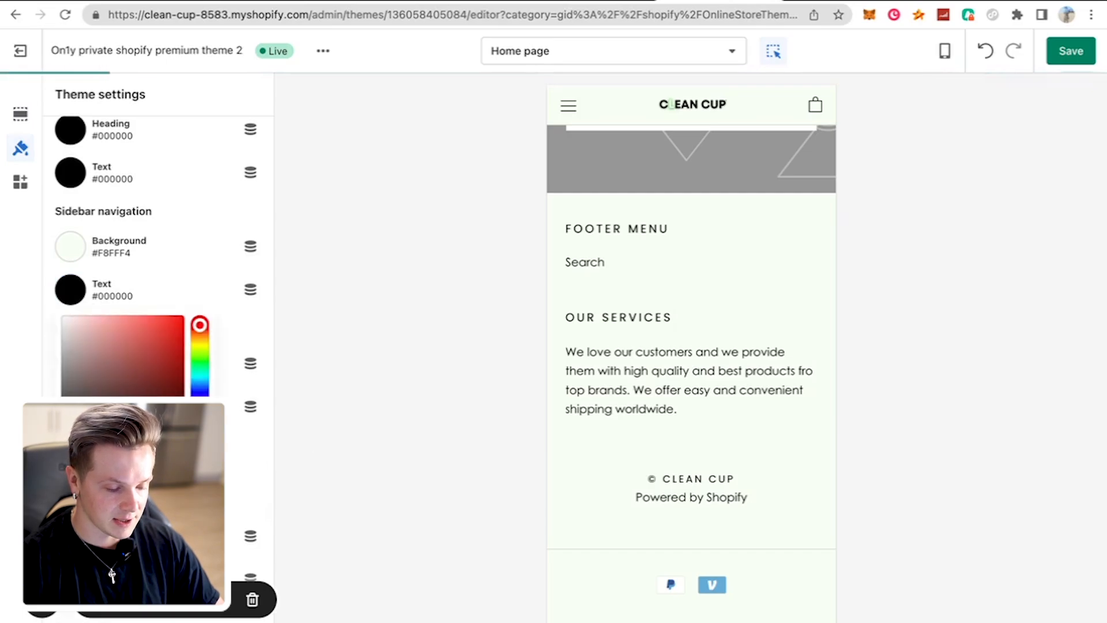
{"action": "left_click", "coordinate": [231, 416]}
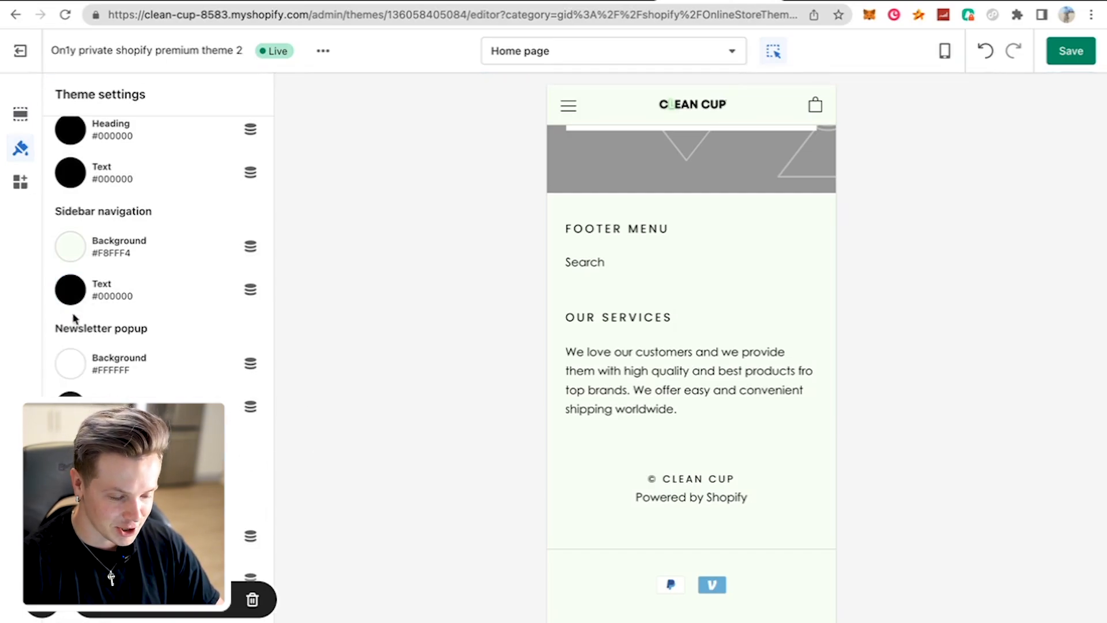
{"action": "scroll", "coordinate": [129, 322], "scroll_direction": "down", "scroll_amount": 2}
{"action": "scroll", "coordinate": [63, 346], "scroll_direction": "down", "scroll_amount": 4}
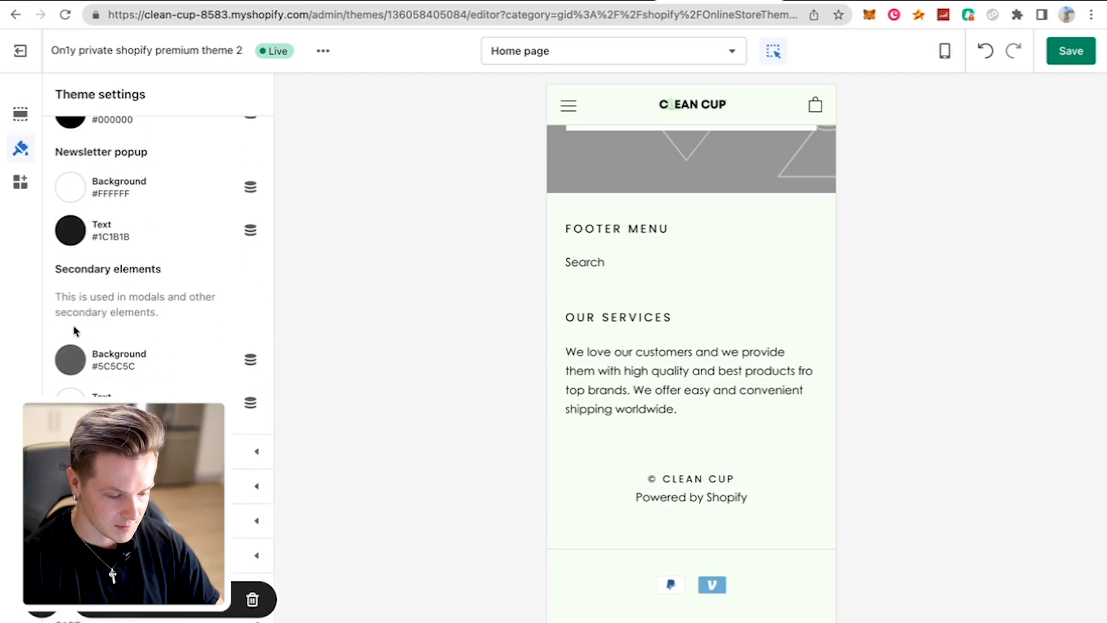
{"action": "left_click", "coordinate": [77, 362]}
{"action": "left_click", "coordinate": [1071, 51]}
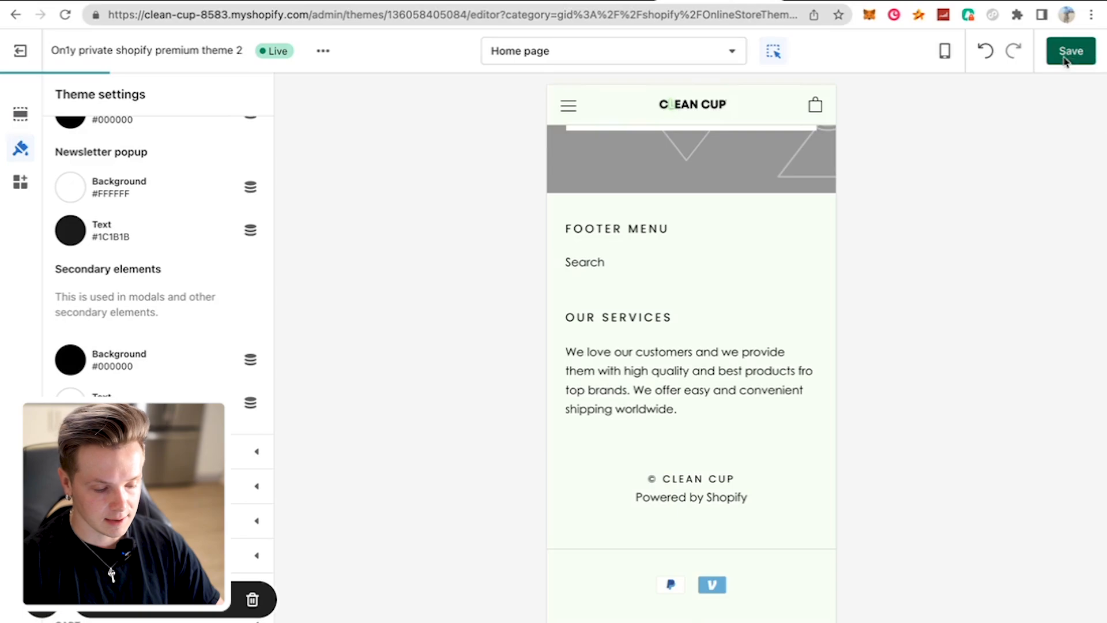
Replace the Century Gothic body text font with Sans-serif after previewing Mono
{"action": "scroll", "coordinate": [156, 288], "scroll_direction": "down", "scroll_amount": 1}
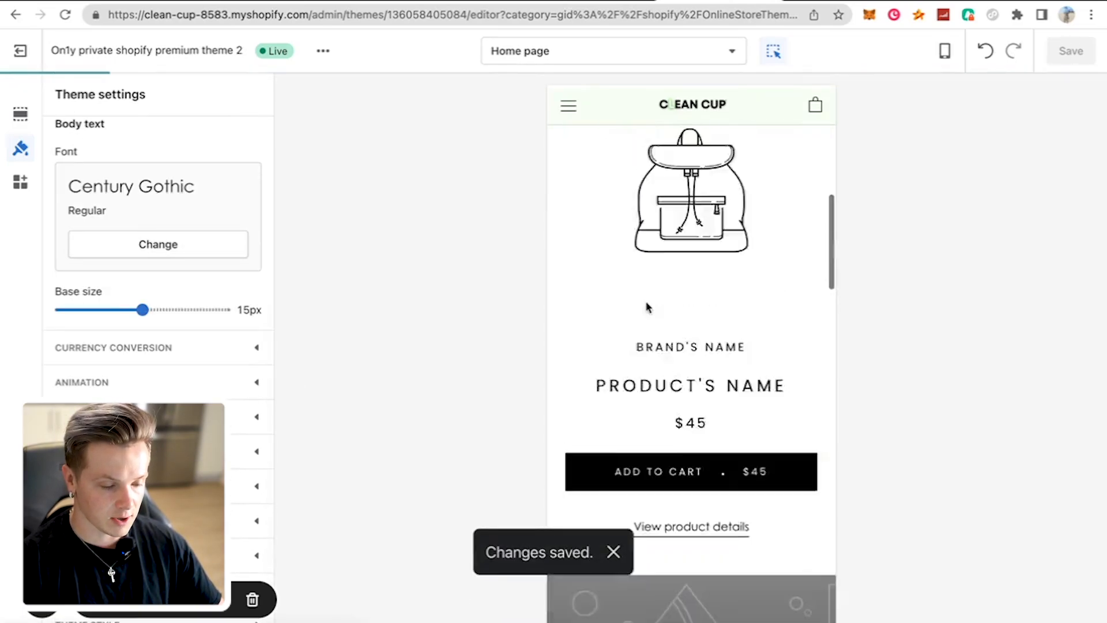
{"action": "left_click", "coordinate": [197, 251]}
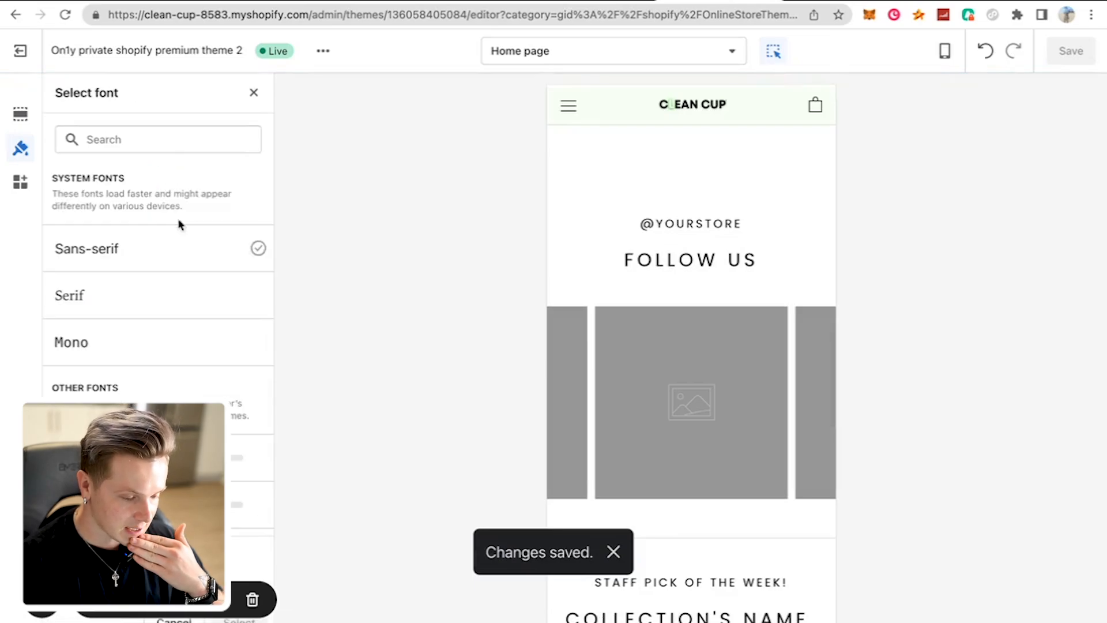
{"action": "scroll", "coordinate": [159, 280], "scroll_direction": "down", "scroll_amount": 1}
{"action": "left_click", "coordinate": [154, 297]}
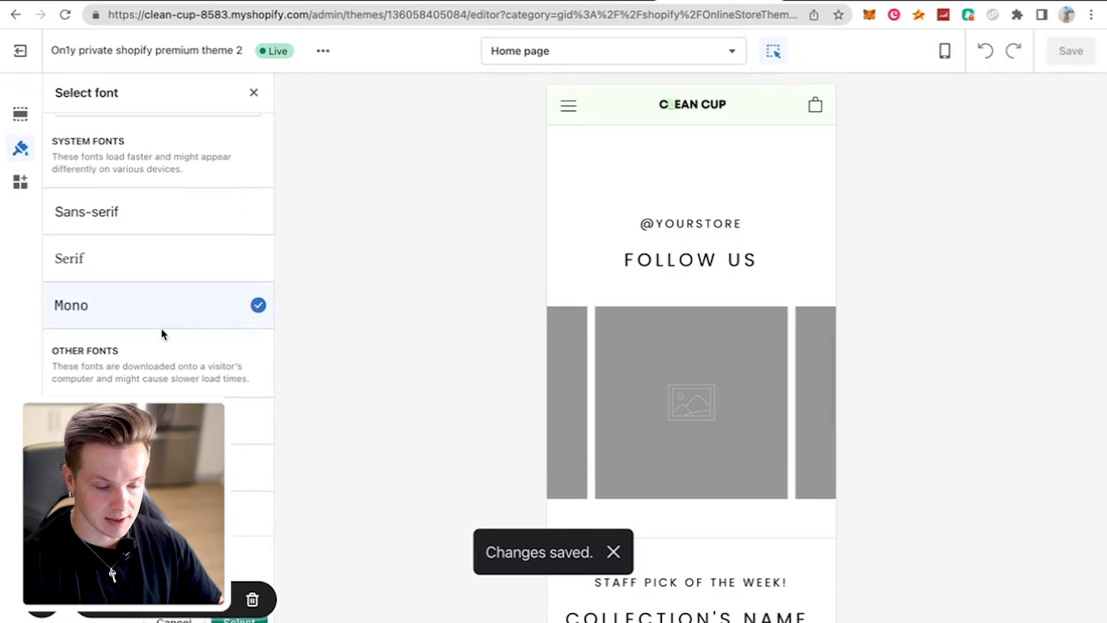
{"action": "scroll", "coordinate": [161, 334], "scroll_direction": "down", "scroll_amount": 1}
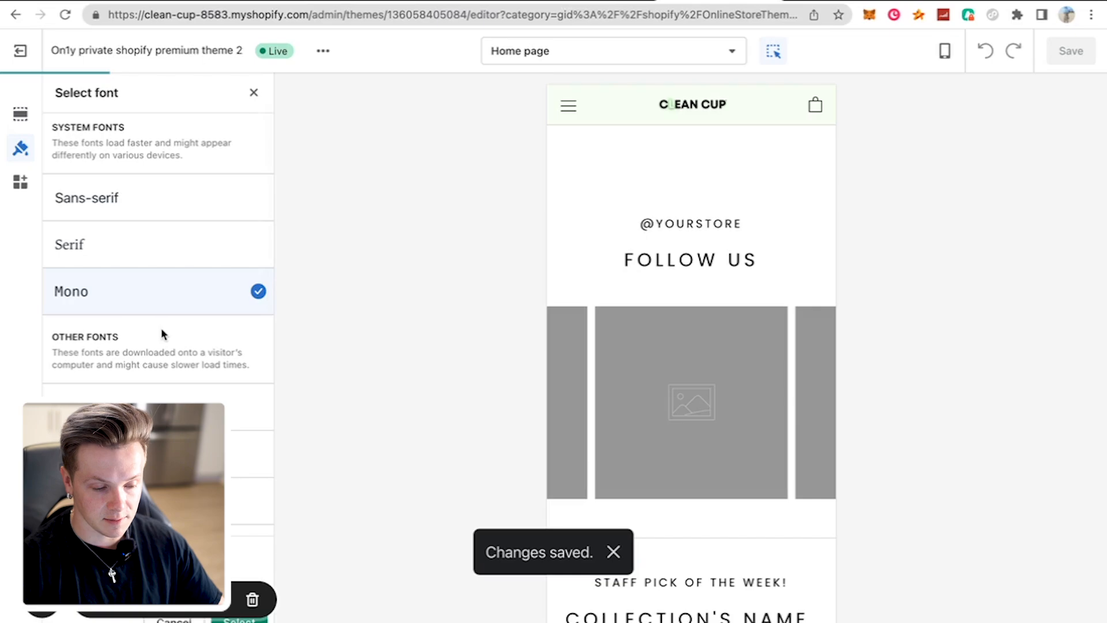
{"action": "scroll", "coordinate": [161, 331], "scroll_direction": "down", "scroll_amount": 1}
{"action": "scroll", "coordinate": [162, 333], "scroll_direction": "down", "scroll_amount": 5}
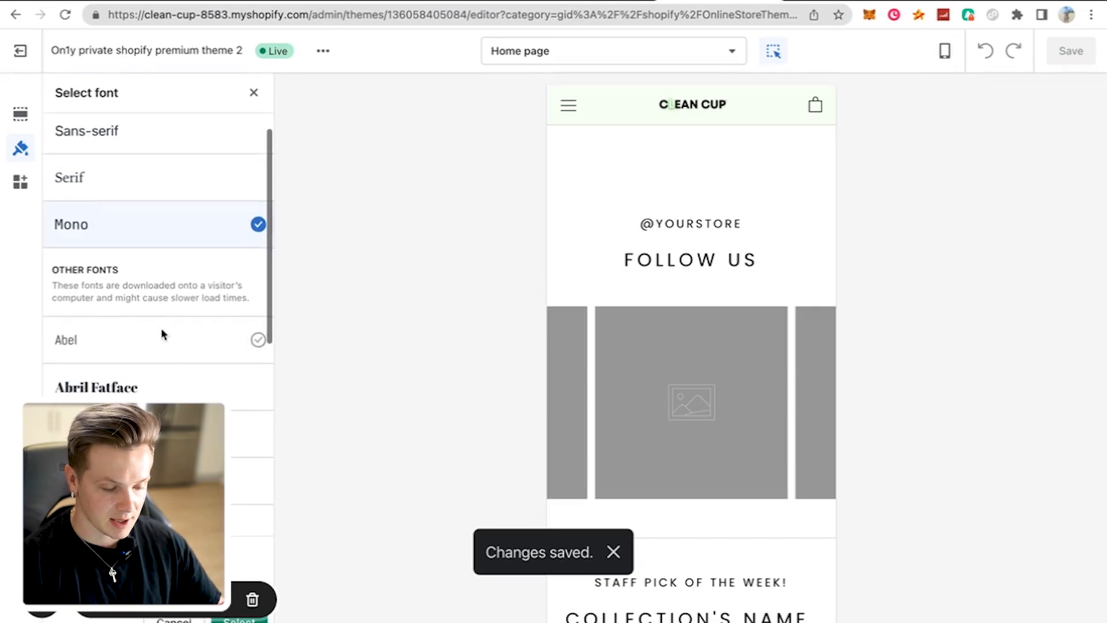
{"action": "scroll", "coordinate": [161, 333], "scroll_direction": "down", "scroll_amount": 2}
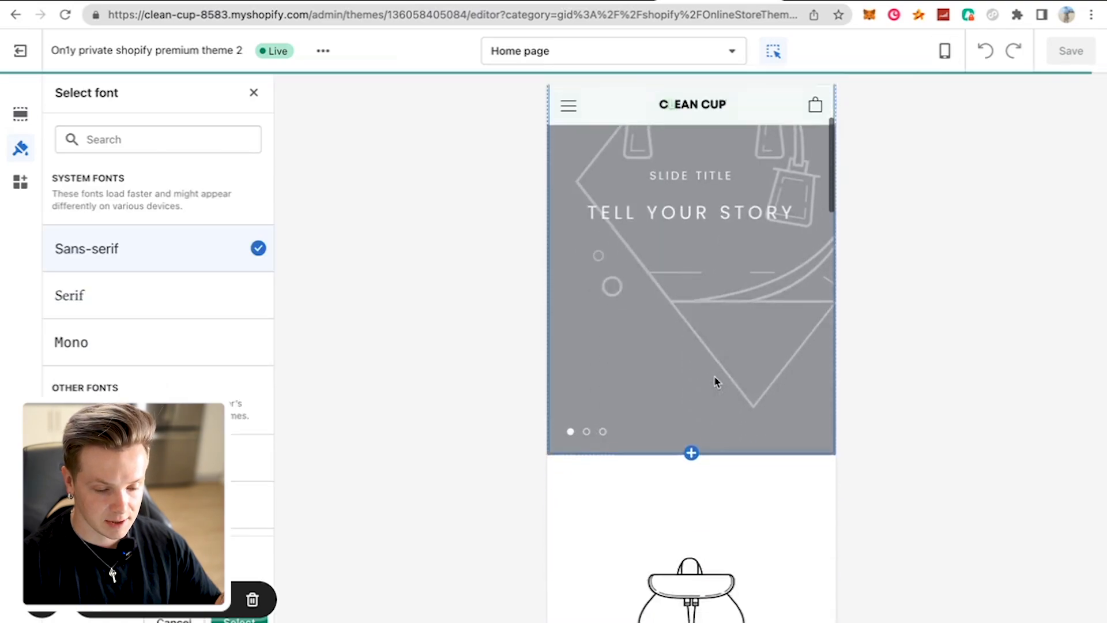
{"action": "scroll", "coordinate": [715, 379], "scroll_direction": "down", "scroll_amount": 10}
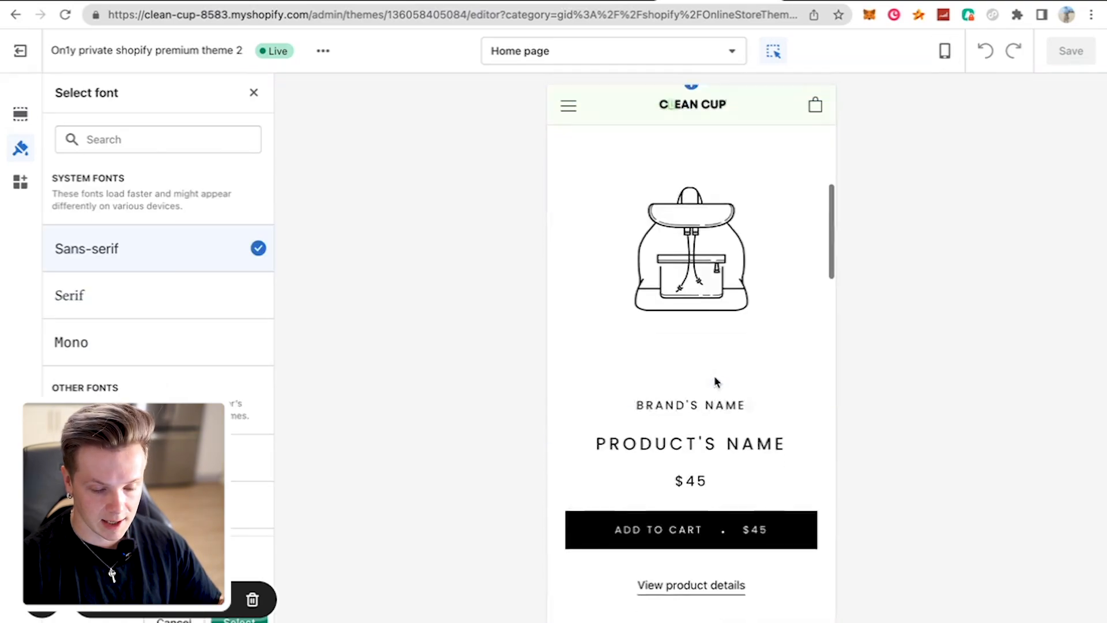
{"action": "scroll", "coordinate": [660, 353], "scroll_direction": "up", "scroll_amount": 10}
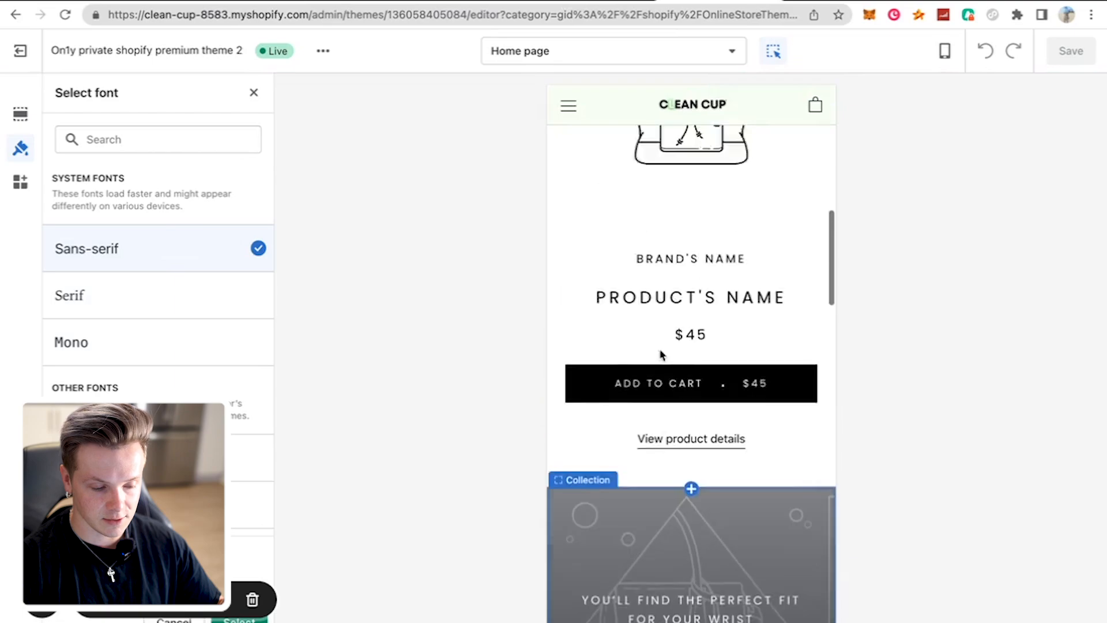
{"action": "scroll", "coordinate": [661, 354], "scroll_direction": "down", "scroll_amount": 4}
{"action": "left_click", "coordinate": [136, 342]}
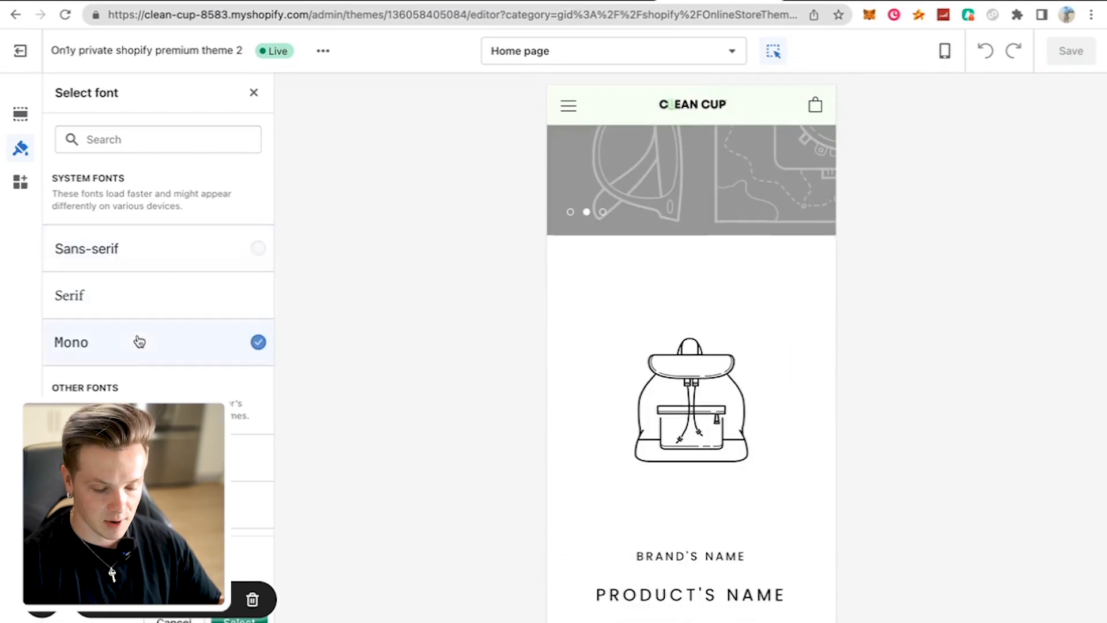
{"action": "scroll", "coordinate": [750, 346], "scroll_direction": "down", "scroll_amount": 3}
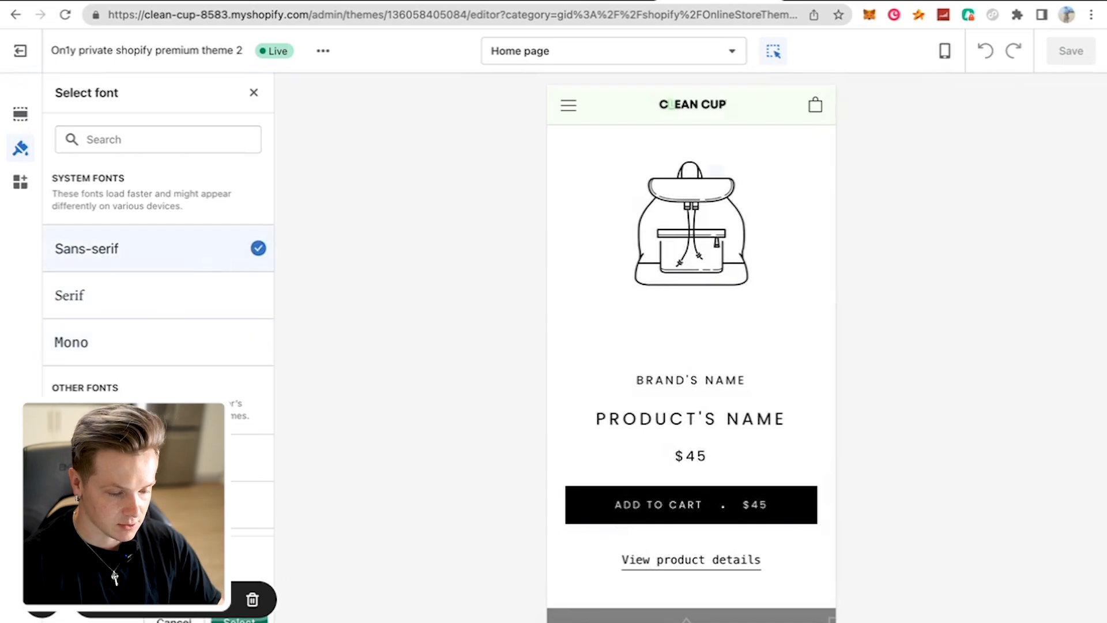
{"action": "left_click", "coordinate": [239, 619]}
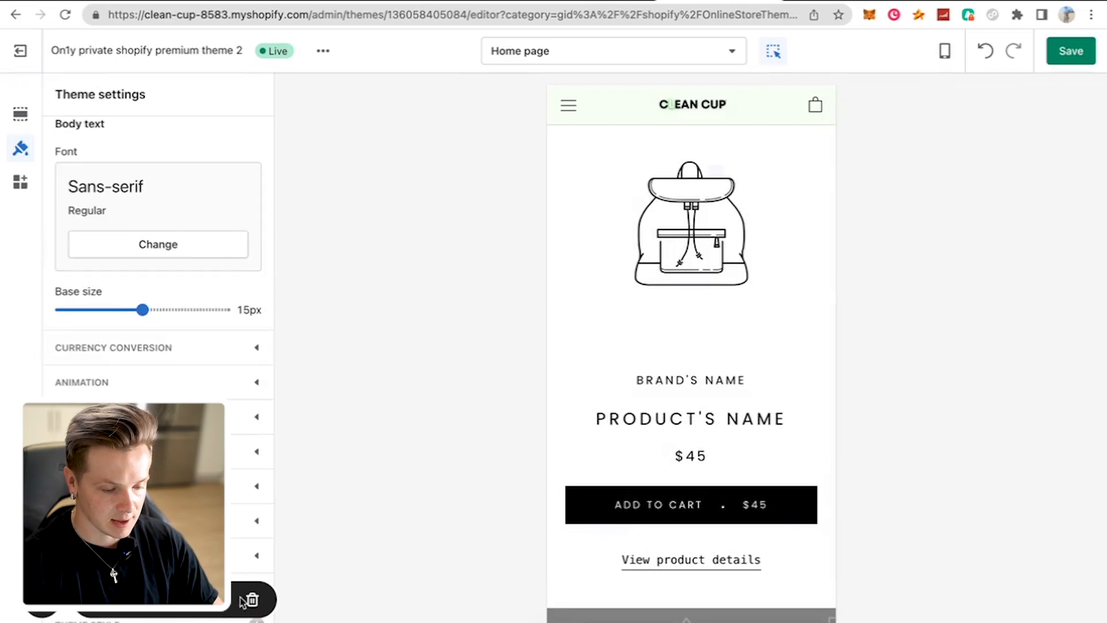
Browse the currency conversion, animation, search and social media theme settings
{"action": "left_click", "coordinate": [121, 353]}
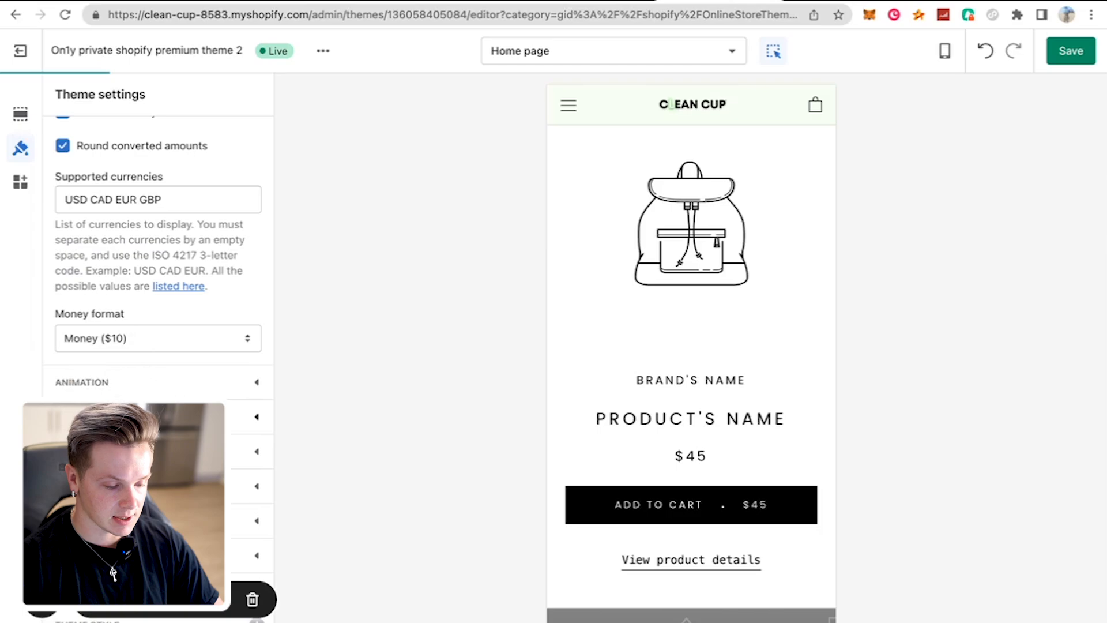
{"action": "left_click", "coordinate": [118, 381]}
{"action": "left_click", "coordinate": [119, 417]}
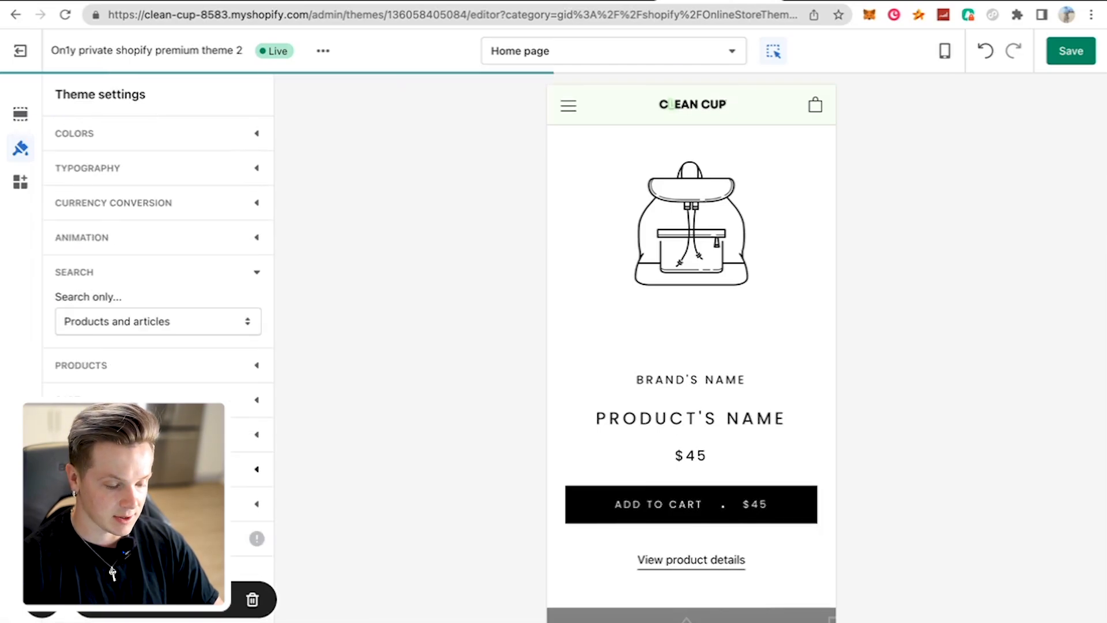
{"action": "left_click", "coordinate": [118, 435]}
{"action": "scroll", "coordinate": [119, 435], "scroll_direction": "down", "scroll_amount": 1}
{"action": "scroll", "coordinate": [156, 242], "scroll_direction": "down", "scroll_amount": 15}
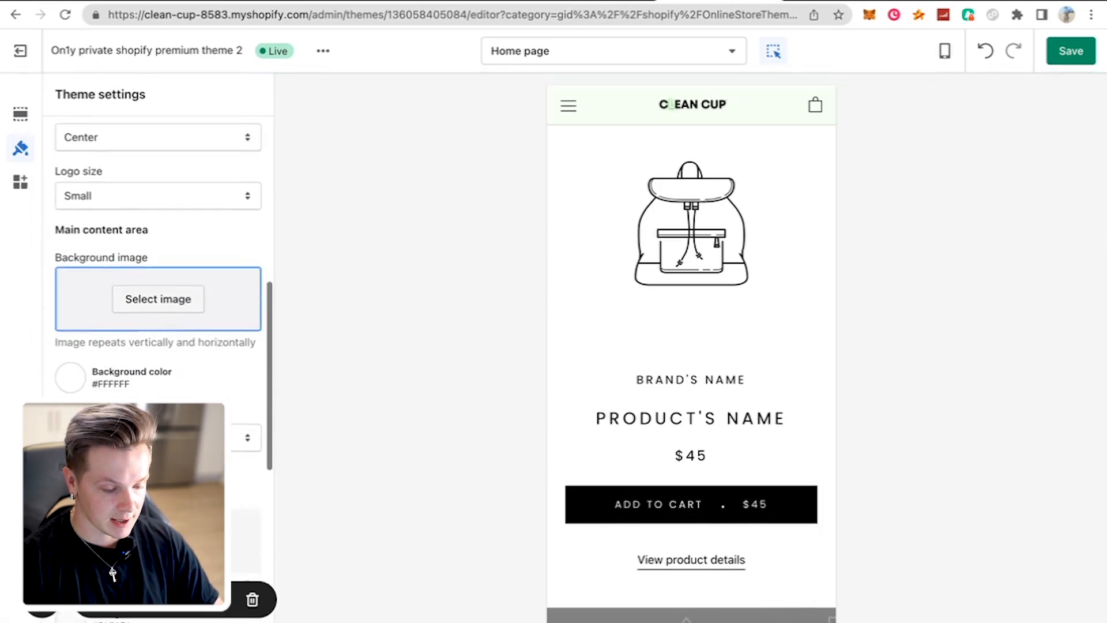
{"action": "scroll", "coordinate": [156, 243], "scroll_direction": "up", "scroll_amount": 15}
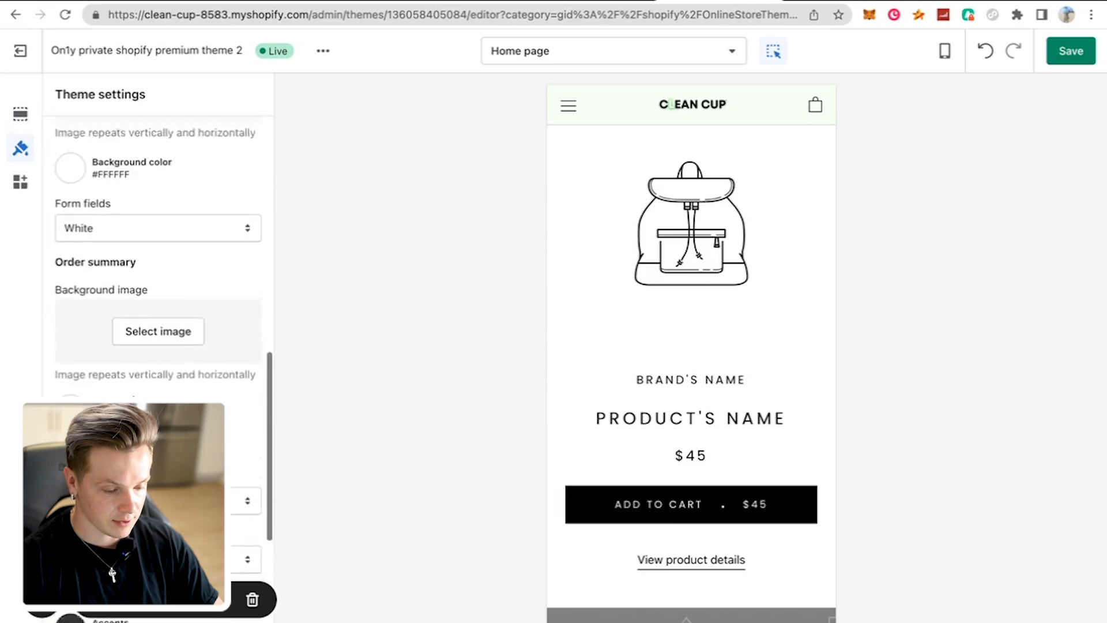
{"action": "scroll", "coordinate": [138, 364], "scroll_direction": "down", "scroll_amount": 15}
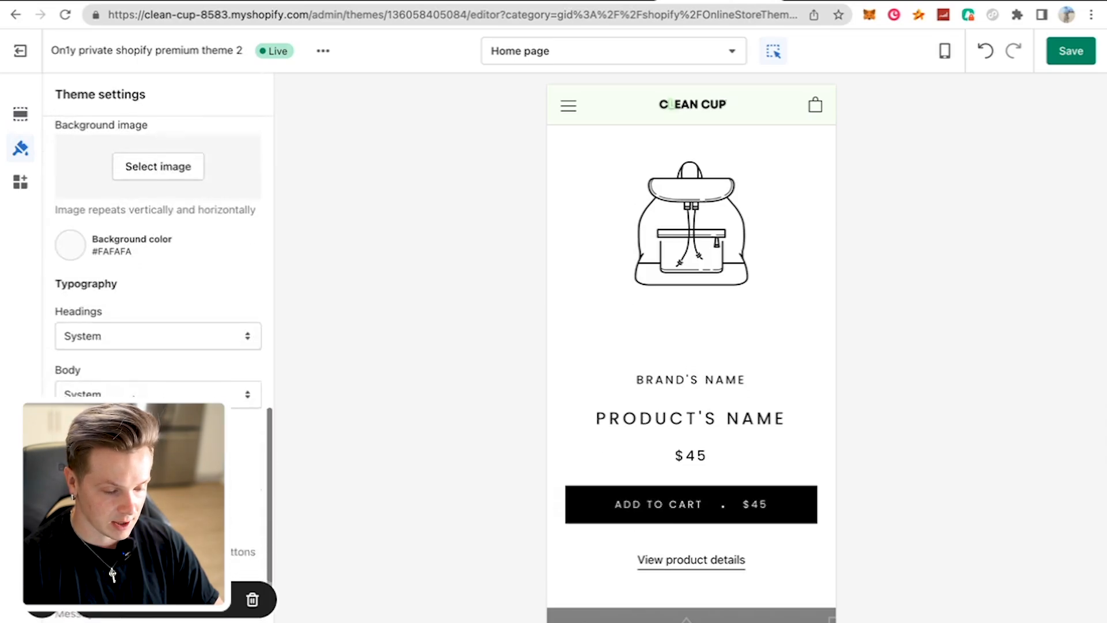
{"action": "scroll", "coordinate": [138, 365], "scroll_direction": "up", "scroll_amount": 2}
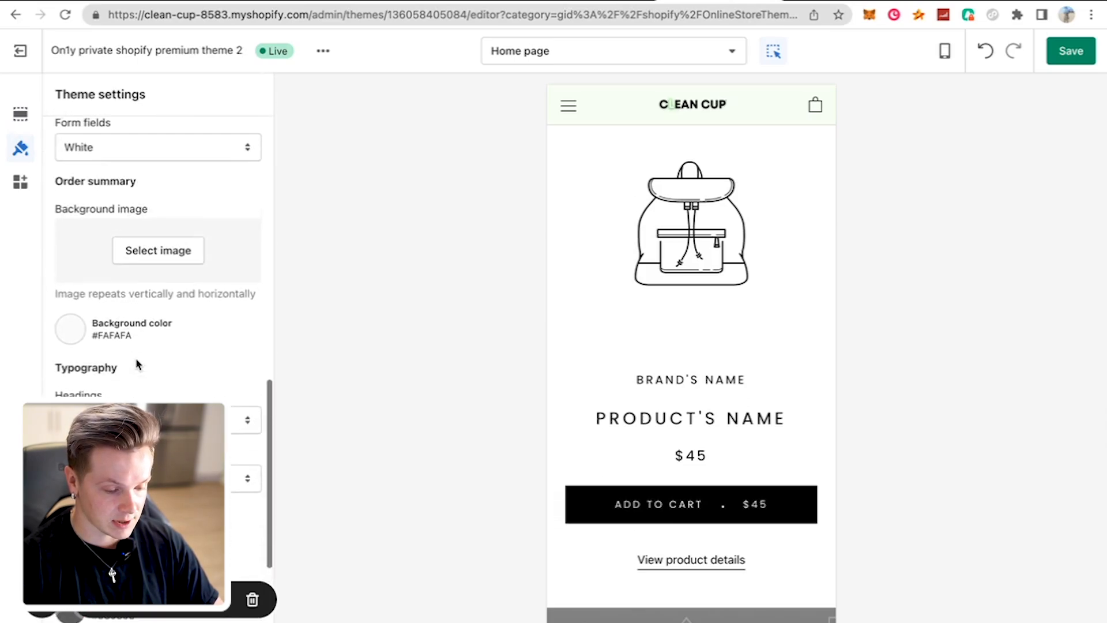
Set the checkout background colours to pale green tints and save the theme
{"action": "left_click", "coordinate": [70, 334]}
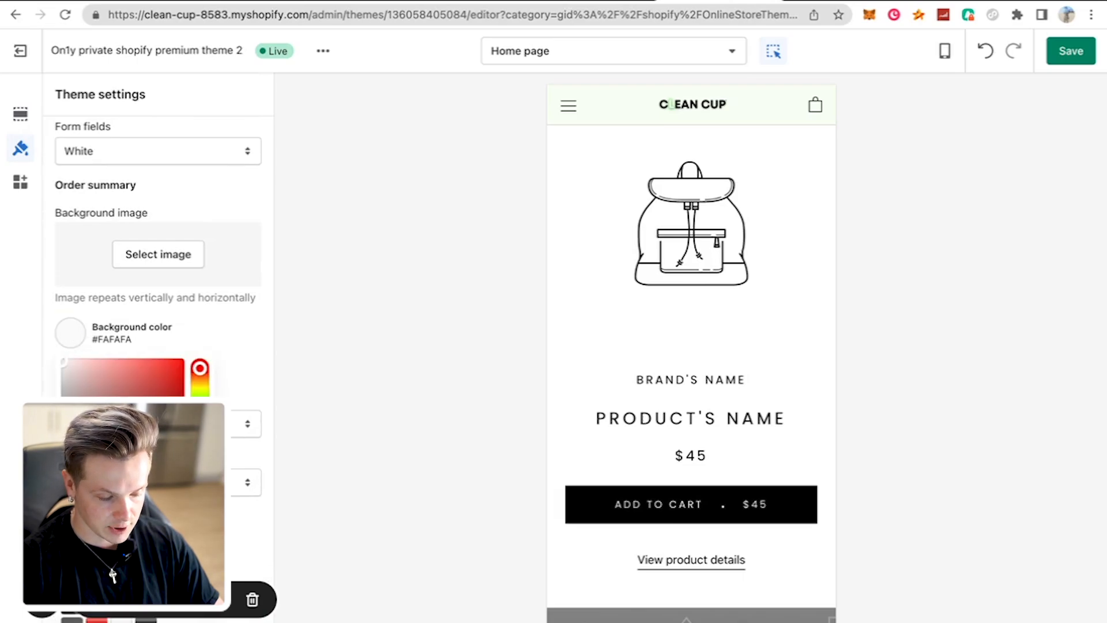
{"action": "left_click", "coordinate": [73, 553]}
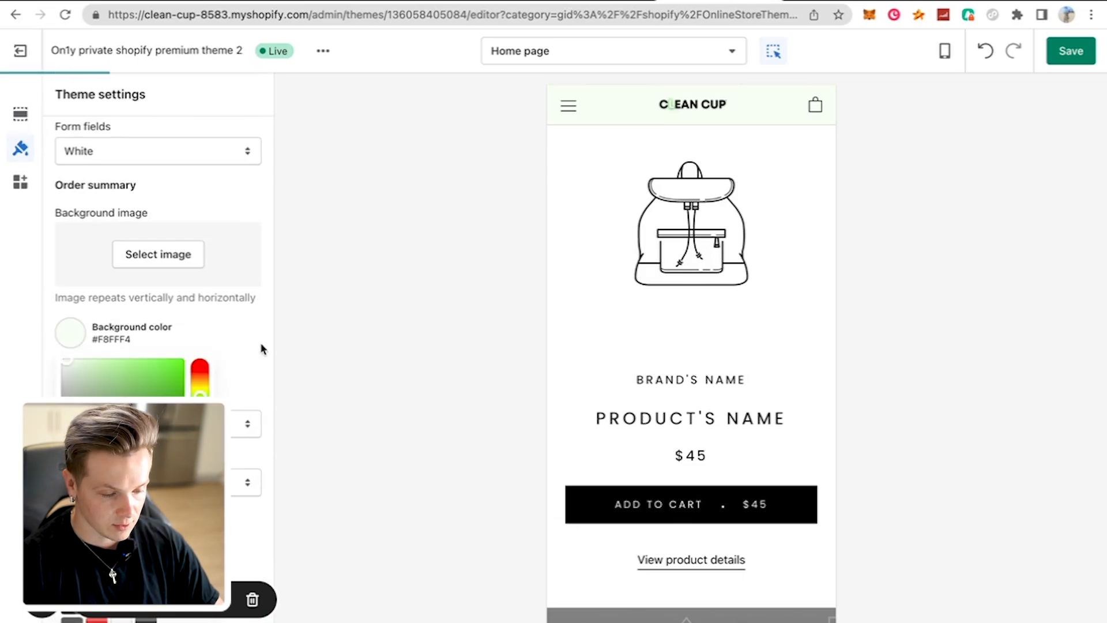
{"action": "left_click", "coordinate": [261, 346]}
{"action": "scroll", "coordinate": [77, 226], "scroll_direction": "up", "scroll_amount": 2}
{"action": "left_click", "coordinate": [71, 202]}
{"action": "left_click", "coordinate": [74, 410]}
{"action": "left_click", "coordinate": [278, 379]}
{"action": "scroll", "coordinate": [187, 380], "scroll_direction": "up", "scroll_amount": 2}
{"action": "scroll", "coordinate": [187, 379], "scroll_direction": "down", "scroll_amount": 8}
{"action": "left_click", "coordinate": [70, 301]}
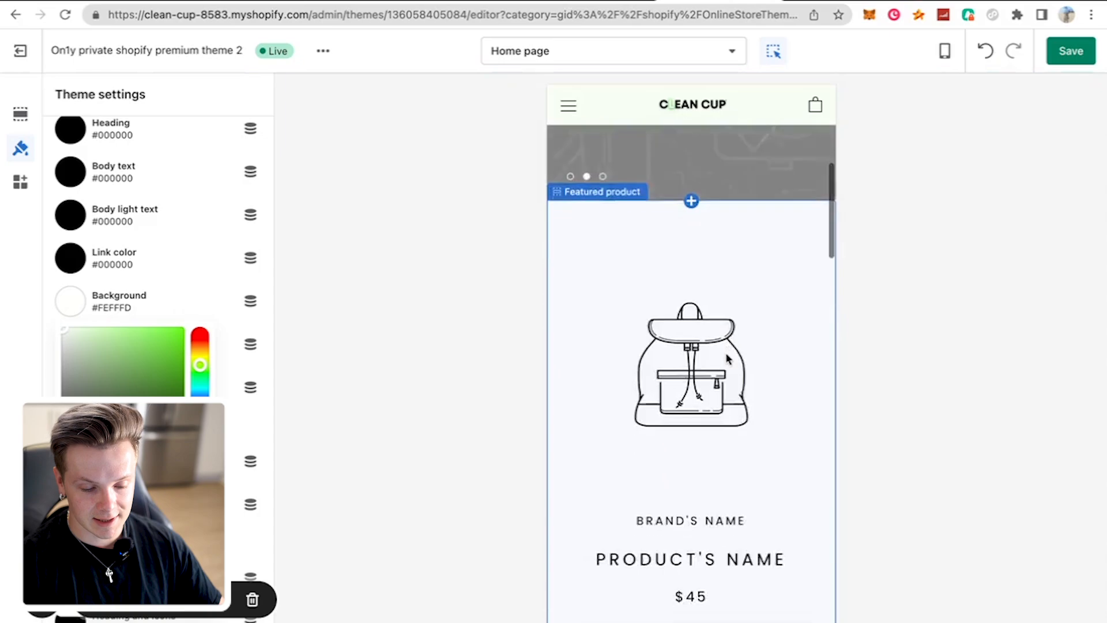
{"action": "scroll", "coordinate": [728, 359], "scroll_direction": "down", "scroll_amount": 8}
{"action": "scroll", "coordinate": [780, 314], "scroll_direction": "up", "scroll_amount": 3}
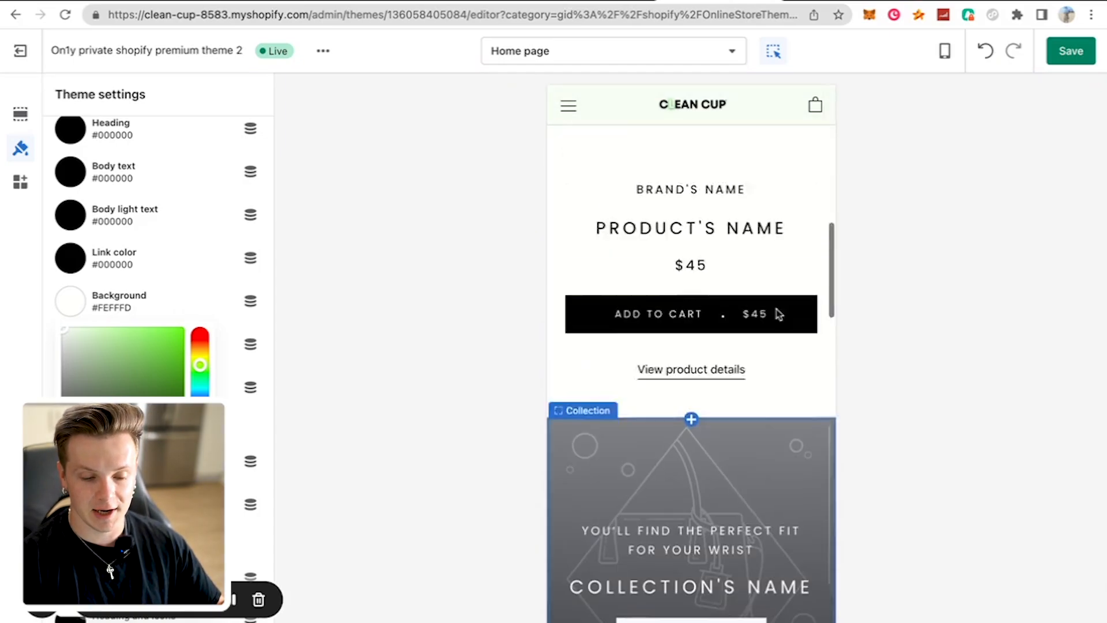
{"action": "left_click", "coordinate": [1084, 58]}
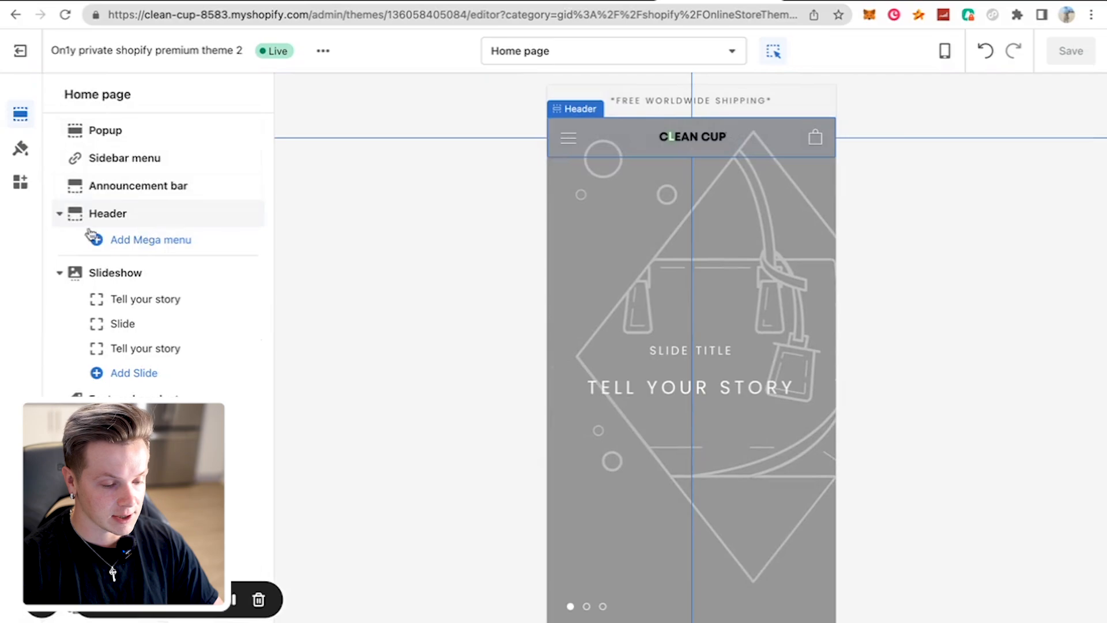
Open the announcement bar settings and try out new text and background colours
{"action": "left_click", "coordinate": [149, 185]}
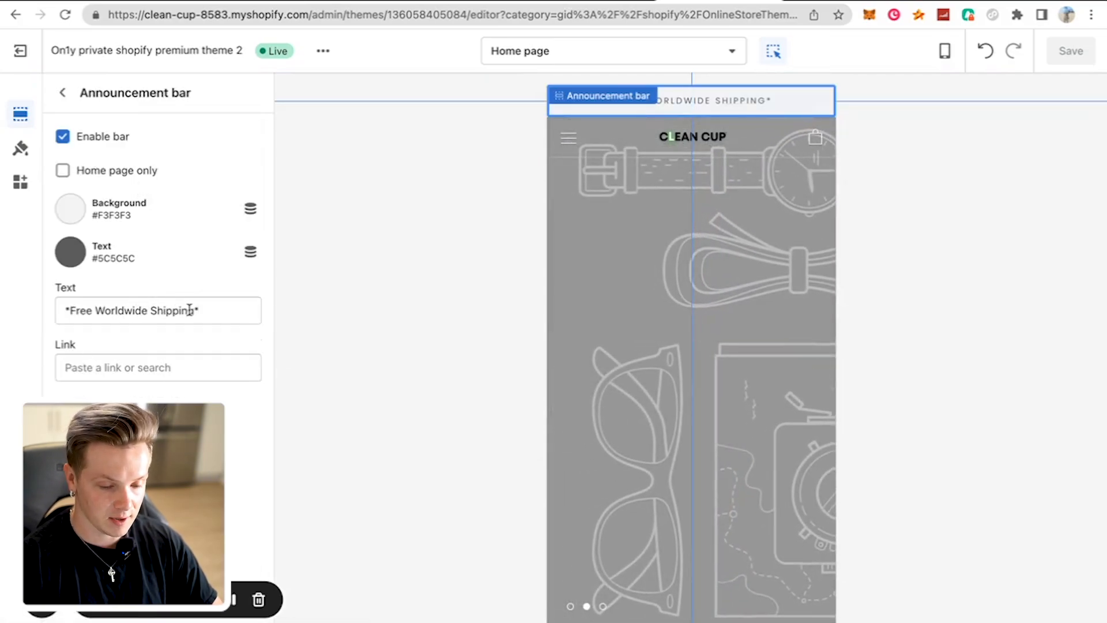
{"action": "left_click", "coordinate": [92, 311]}
{"action": "left_click", "coordinate": [1069, 57]}
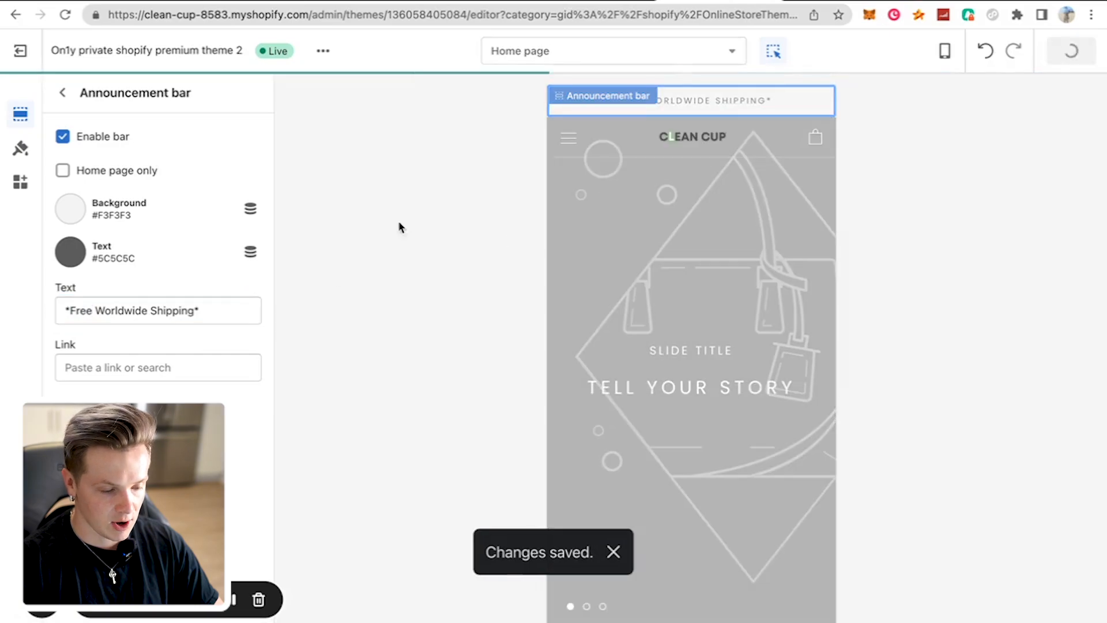
{"action": "left_click", "coordinate": [63, 249]}
{"action": "left_click", "coordinate": [86, 302]}
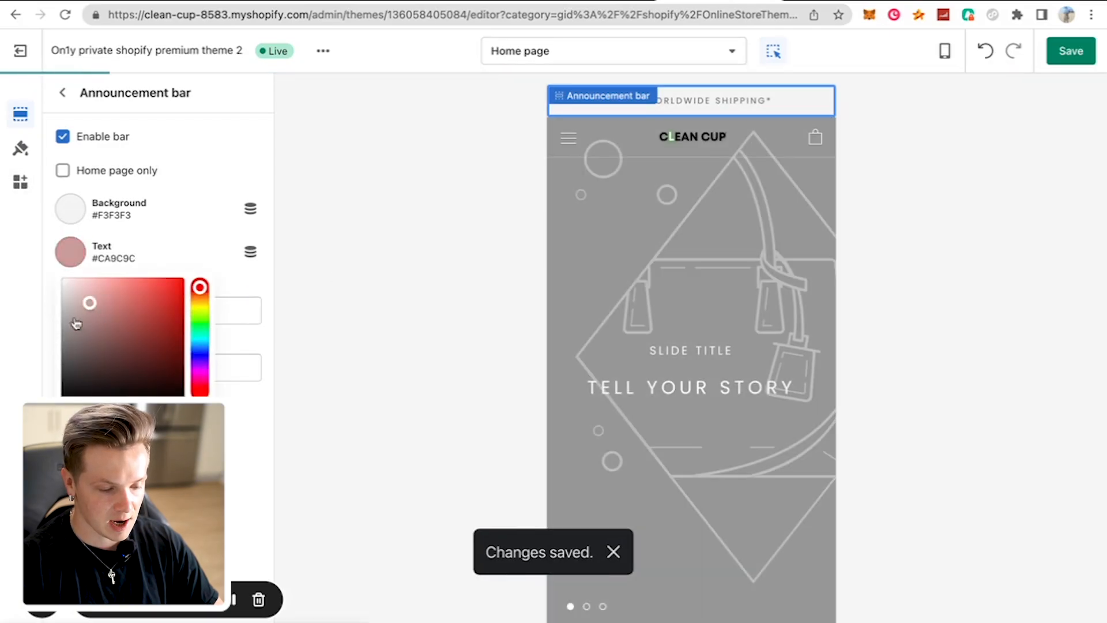
{"action": "left_click_drag", "start_coordinate": [86, 302], "coordinate": [61, 398]}
{"action": "left_click", "coordinate": [76, 218]}
{"action": "left_click_drag", "start_coordinate": [108, 280], "coordinate": [26, 195]}
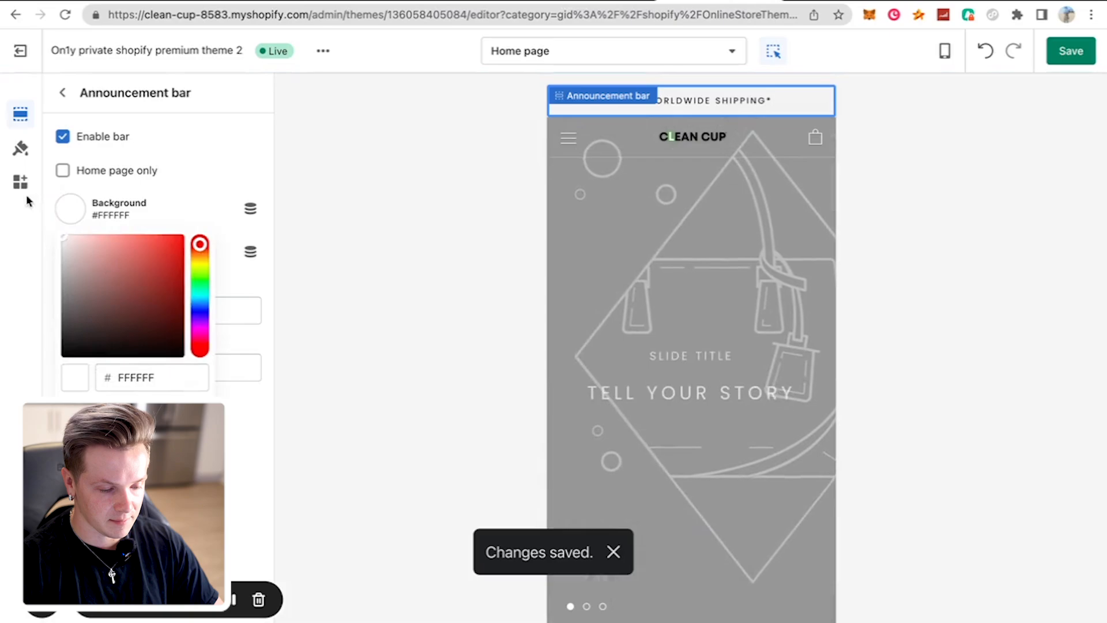
{"action": "left_click", "coordinate": [303, 208]}
Set the announcement bar background to #000000 and its text to #FFFFFF, then save
{"action": "left_click", "coordinate": [73, 246]}
{"action": "left_click", "coordinate": [79, 218]}
{"action": "left_click_drag", "start_coordinate": [89, 331], "coordinate": [12, 479]}
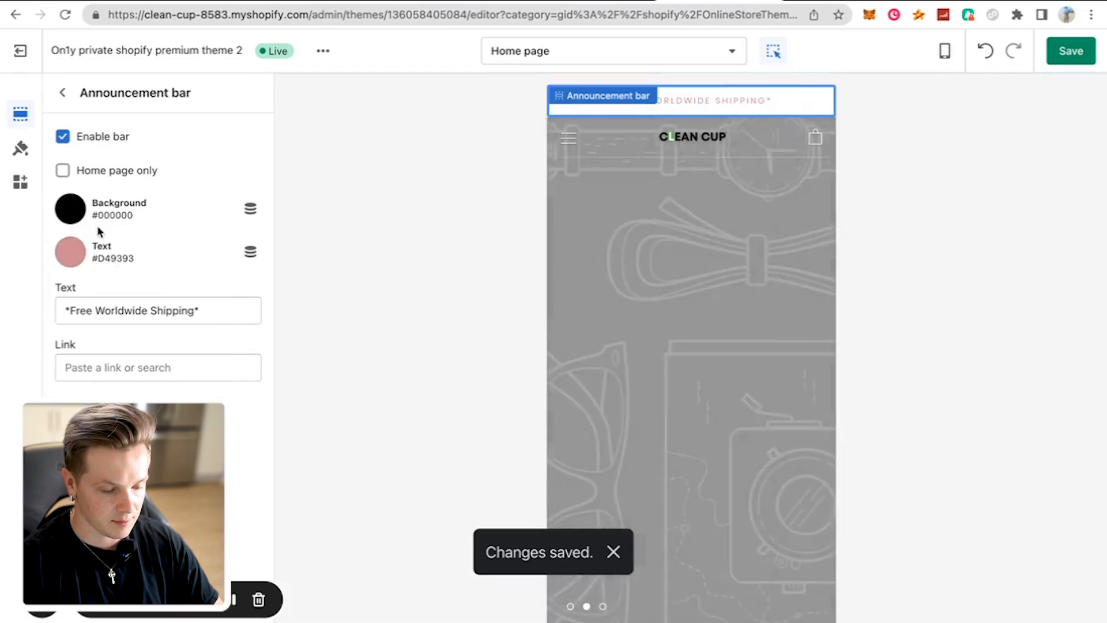
{"action": "left_click", "coordinate": [73, 251]}
{"action": "left_click_drag", "start_coordinate": [99, 296], "coordinate": [12, 208]}
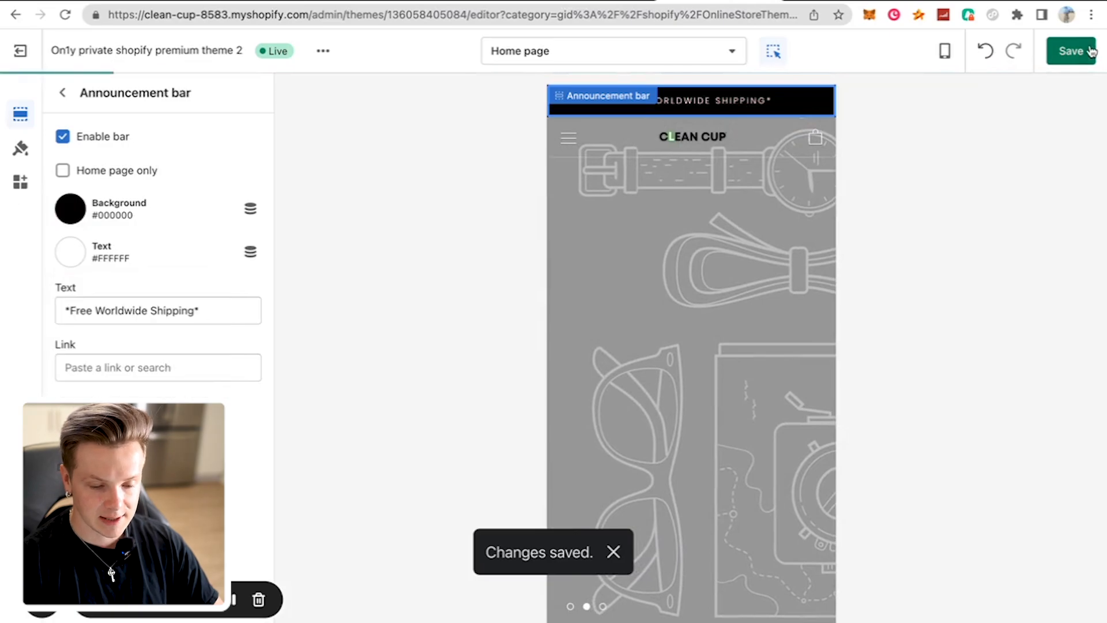
{"action": "left_click", "coordinate": [1092, 52]}
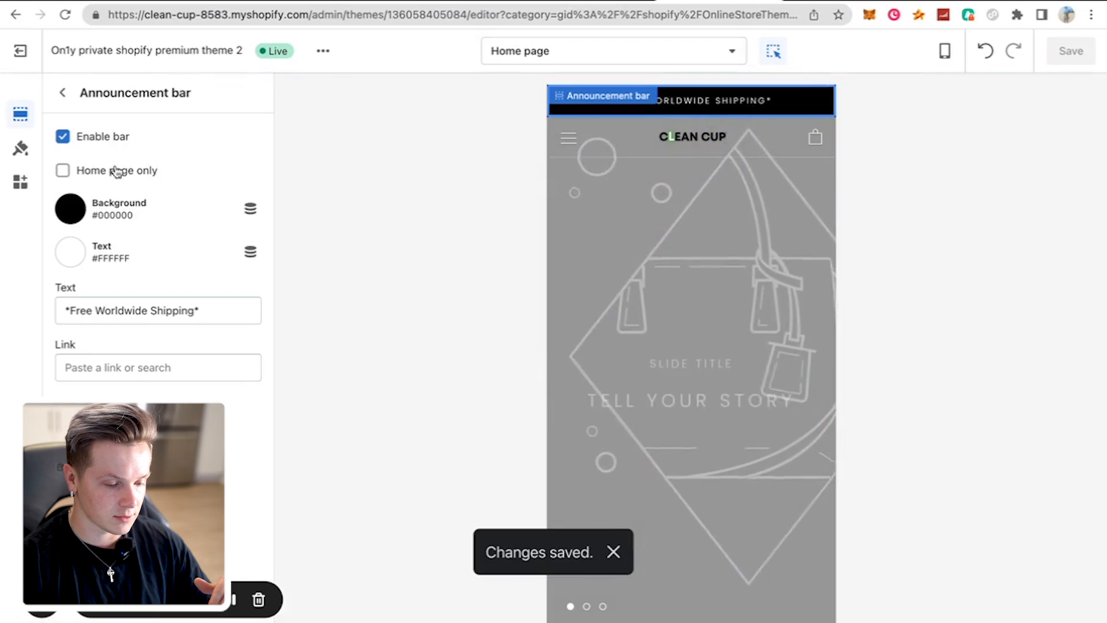
Remove the Collection list and Featured collections sections from the home page
{"action": "left_click", "coordinate": [62, 92]}
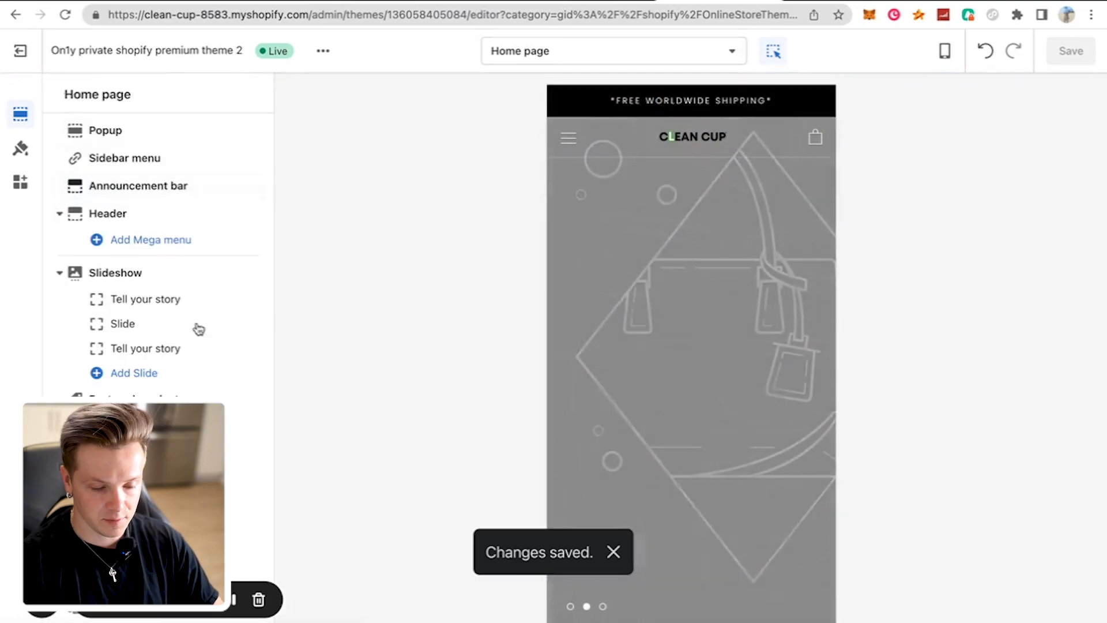
{"action": "scroll", "coordinate": [577, 355], "scroll_direction": "down", "scroll_amount": 1}
{"action": "scroll", "coordinate": [169, 386], "scroll_direction": "down", "scroll_amount": 1}
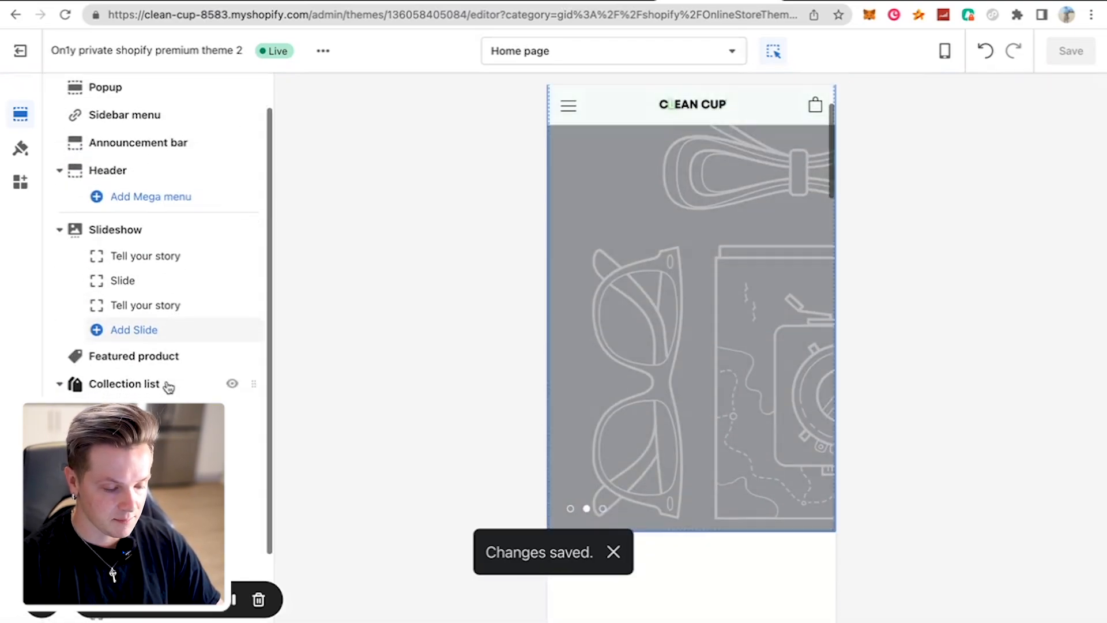
{"action": "left_click", "coordinate": [149, 384]}
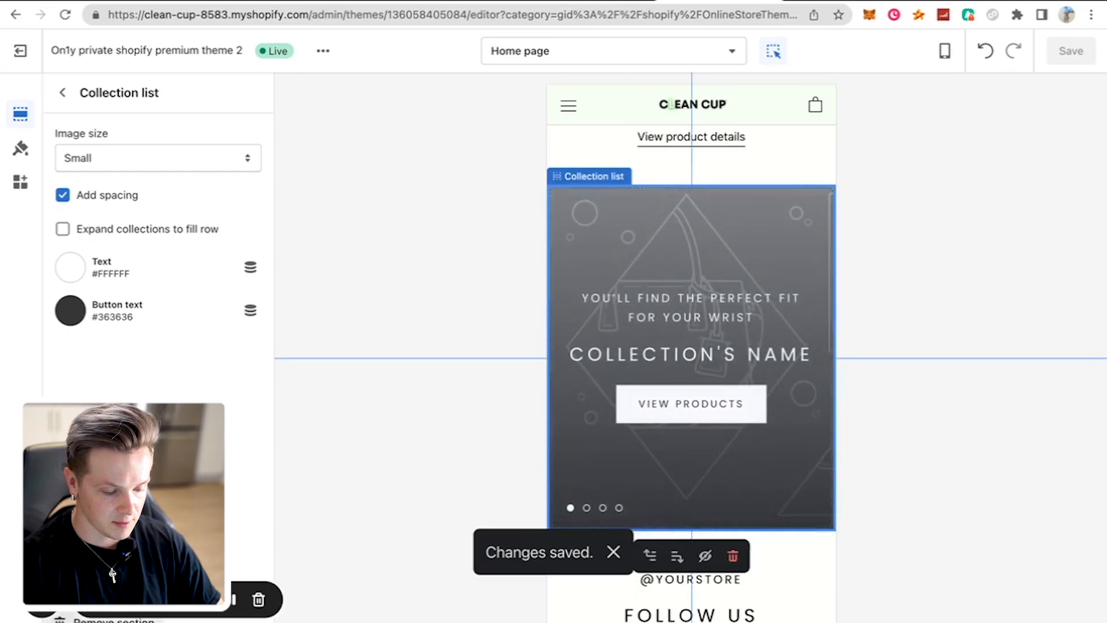
{"action": "left_click", "coordinate": [111, 620]}
{"action": "left_click", "coordinate": [124, 452]}
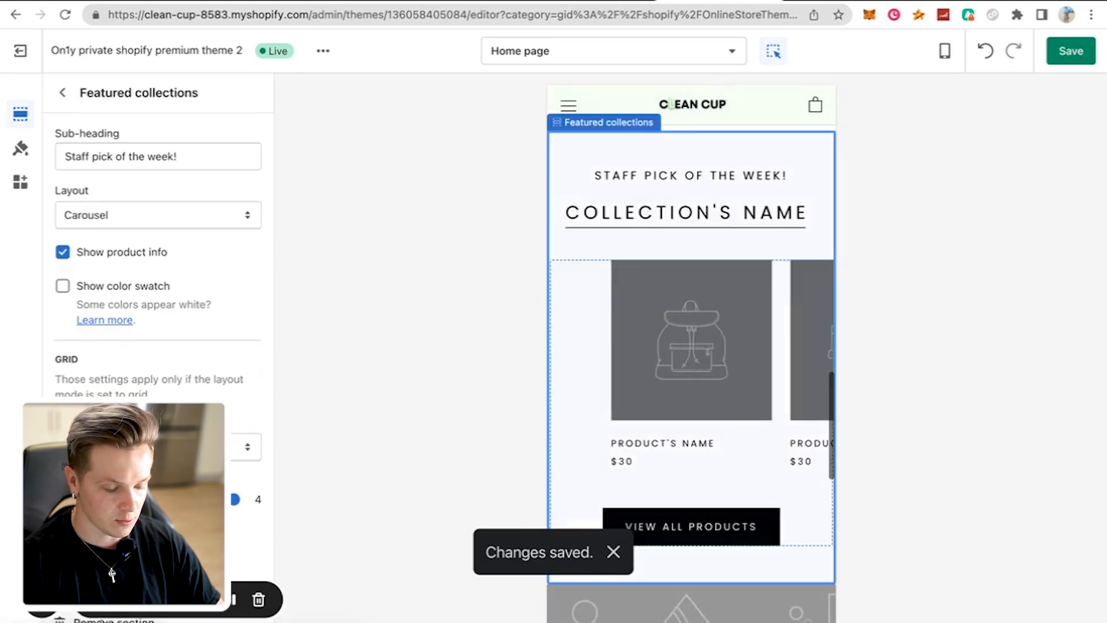
{"action": "left_click", "coordinate": [111, 620]}
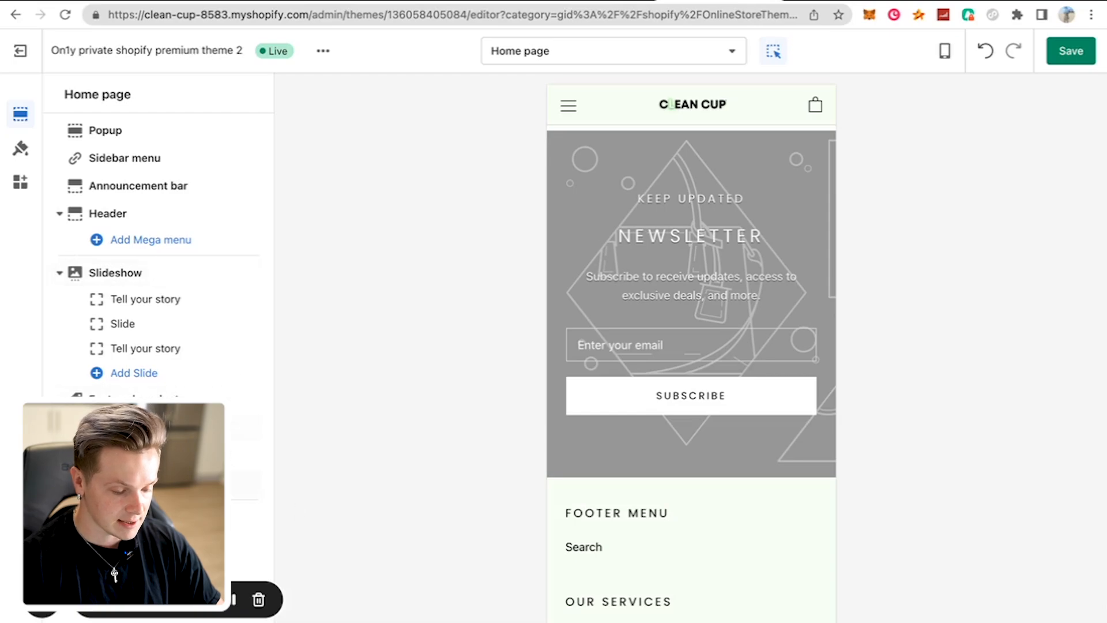
Browse the available section types without adding any, then save the home page changes
{"action": "left_click", "coordinate": [248, 482]}
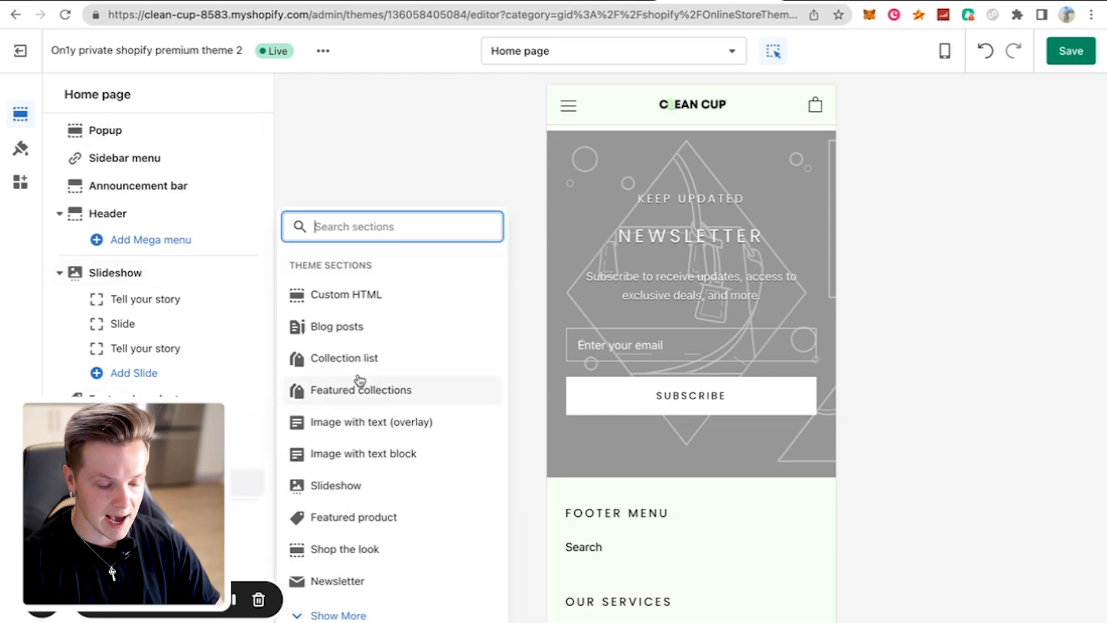
{"action": "left_click", "coordinate": [352, 616]}
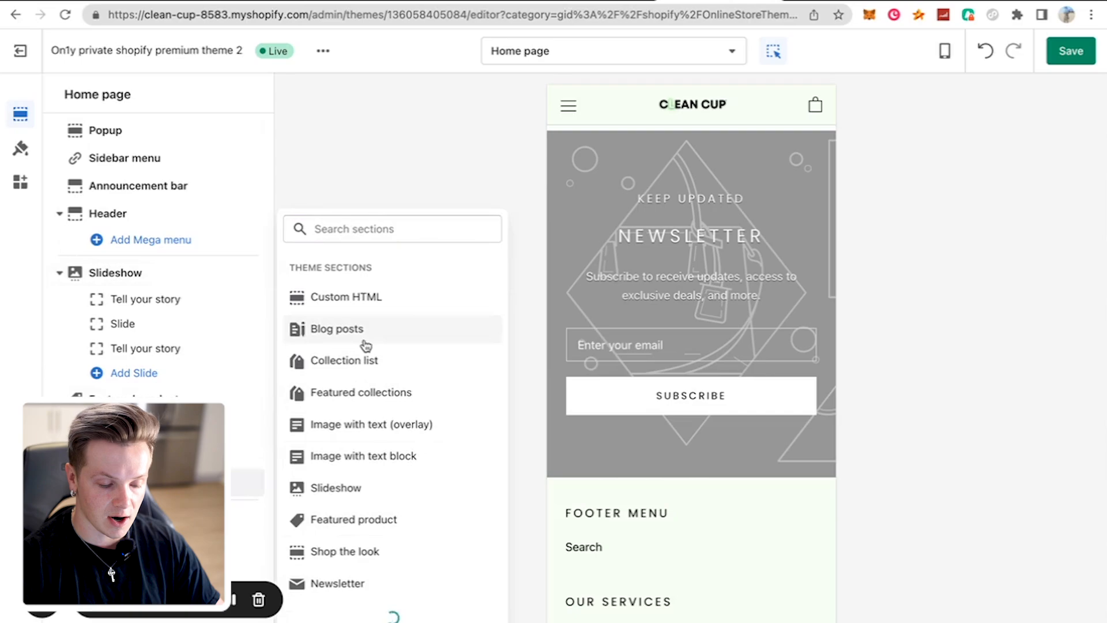
{"action": "scroll", "coordinate": [404, 500], "scroll_direction": "down", "scroll_amount": 3}
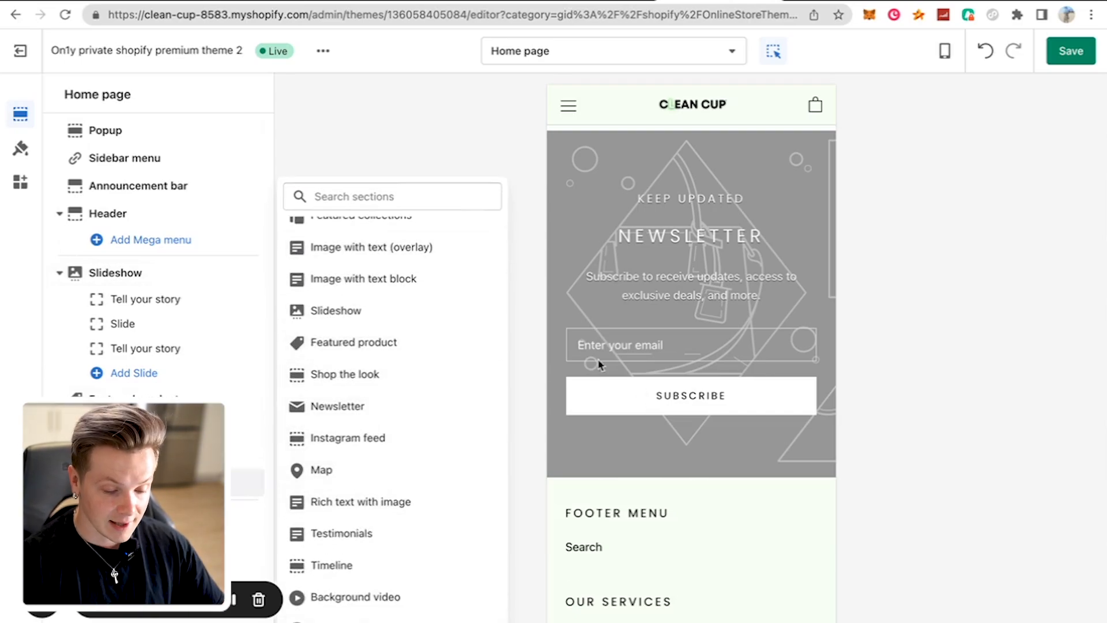
{"action": "left_click", "coordinate": [517, 154]}
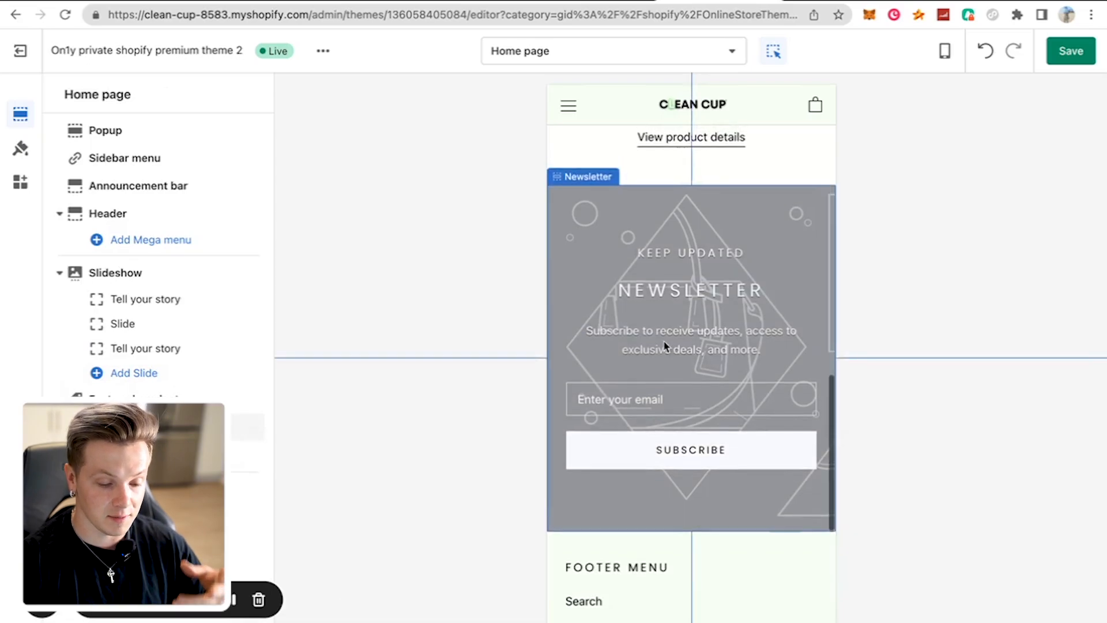
{"action": "scroll", "coordinate": [667, 346], "scroll_direction": "up", "scroll_amount": 6}
{"action": "scroll", "coordinate": [666, 347], "scroll_direction": "up", "scroll_amount": 5}
{"action": "scroll", "coordinate": [666, 346], "scroll_direction": "down", "scroll_amount": 8}
{"action": "scroll", "coordinate": [666, 345], "scroll_direction": "down", "scroll_amount": 4}
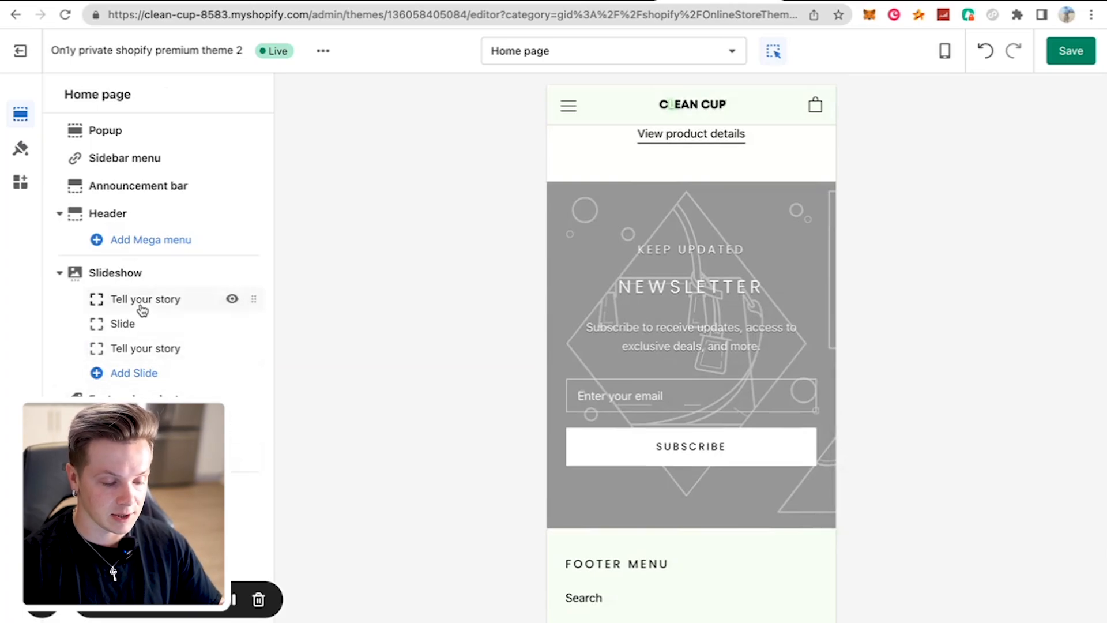
{"action": "mouse_move", "coordinate": [116, 285]}
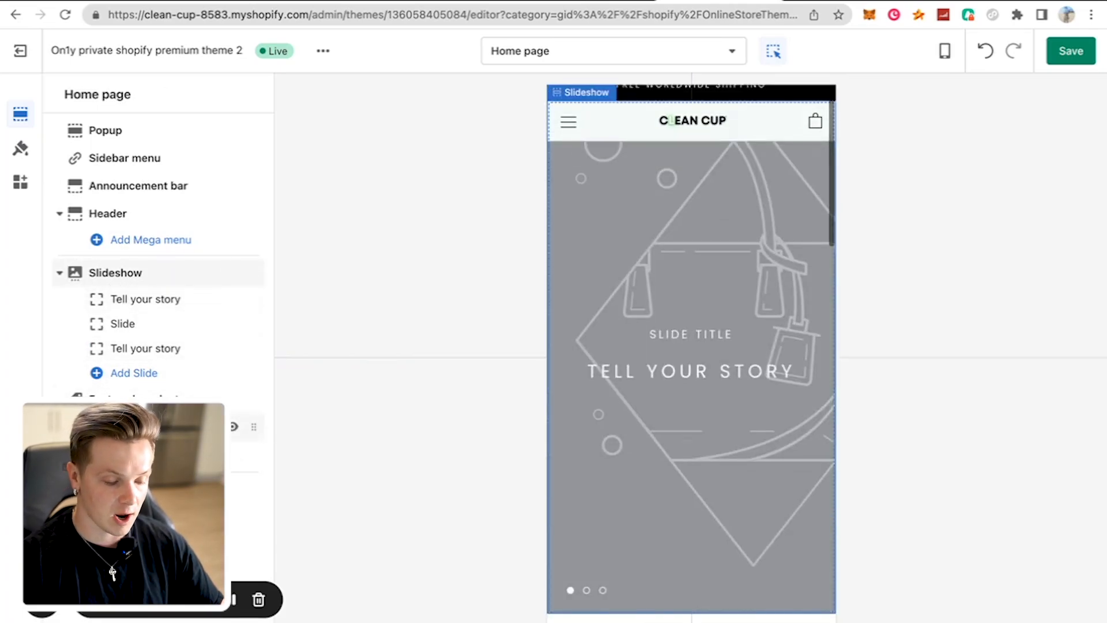
{"action": "left_click", "coordinate": [1070, 53]}
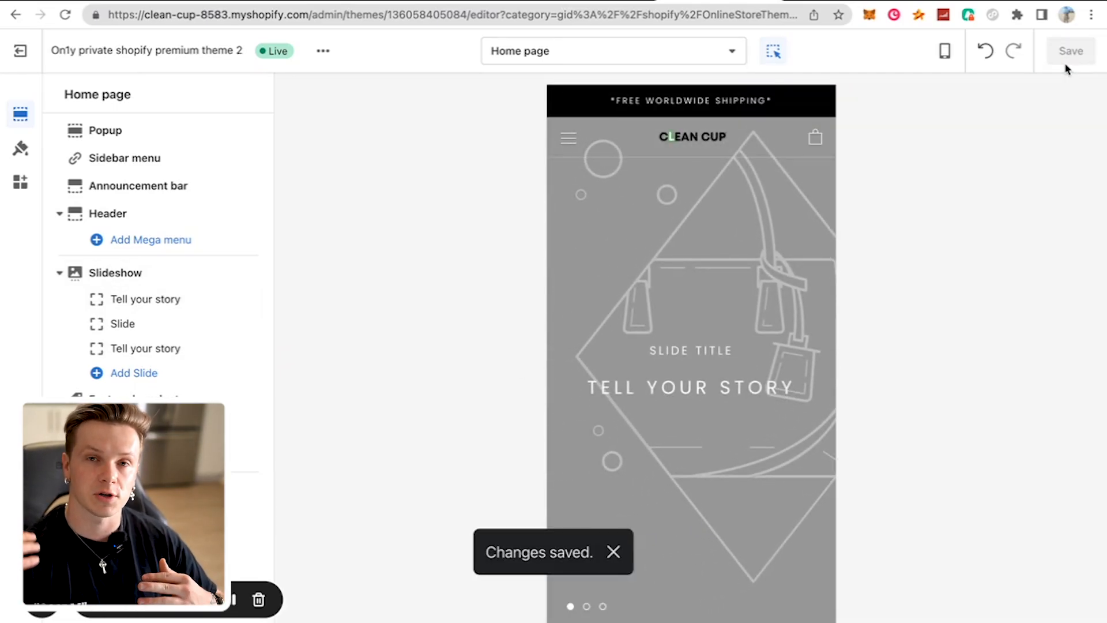
Exit the theme editor to the Themes page and start an apps search for 'ds'
{"action": "left_click", "coordinate": [19, 51]}
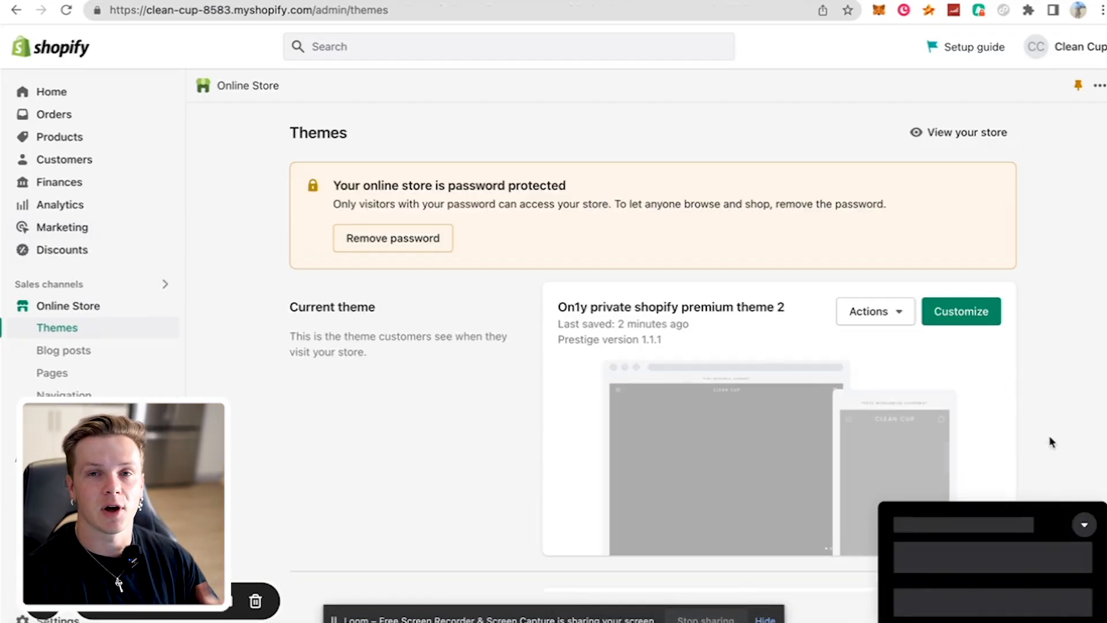
{"action": "left_click", "coordinate": [972, 317]}
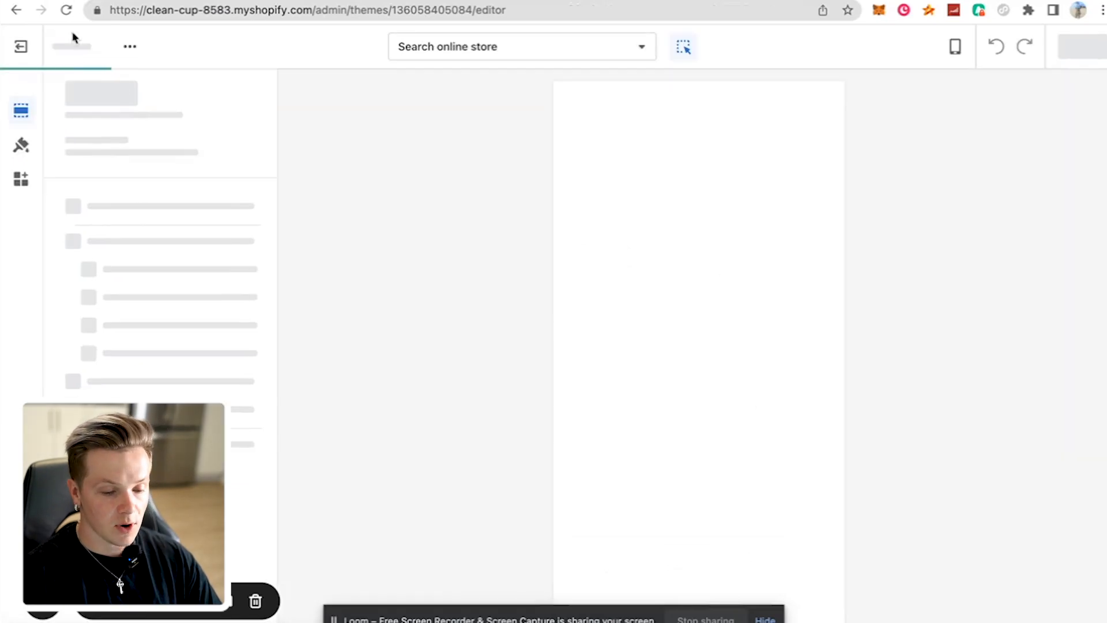
{"action": "left_click", "coordinate": [33, 49]}
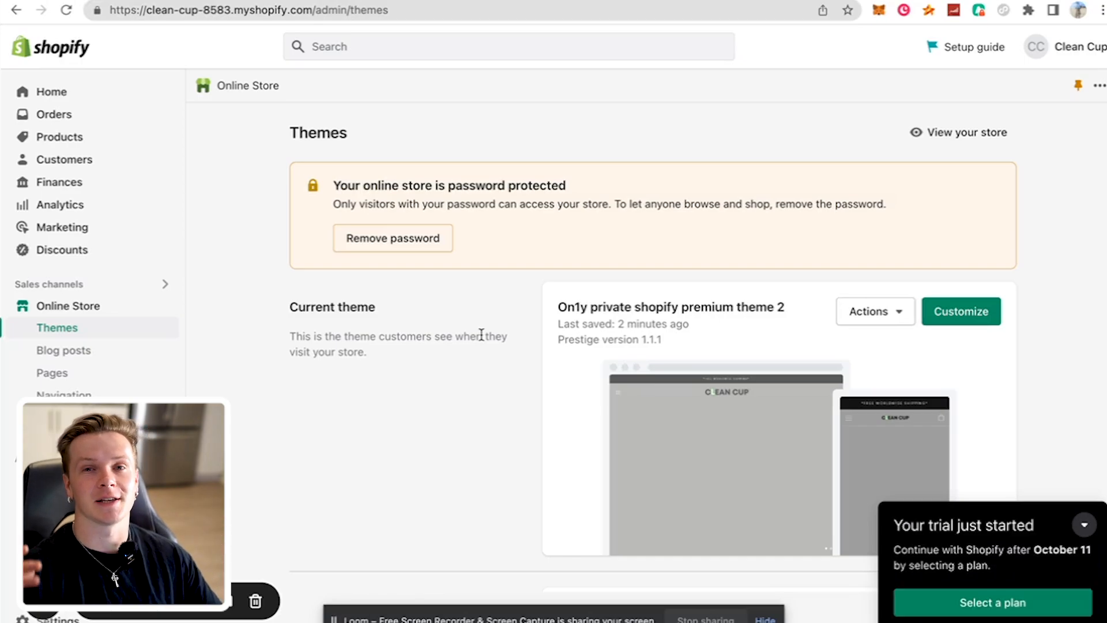
{"action": "type", "text": "dsers"}
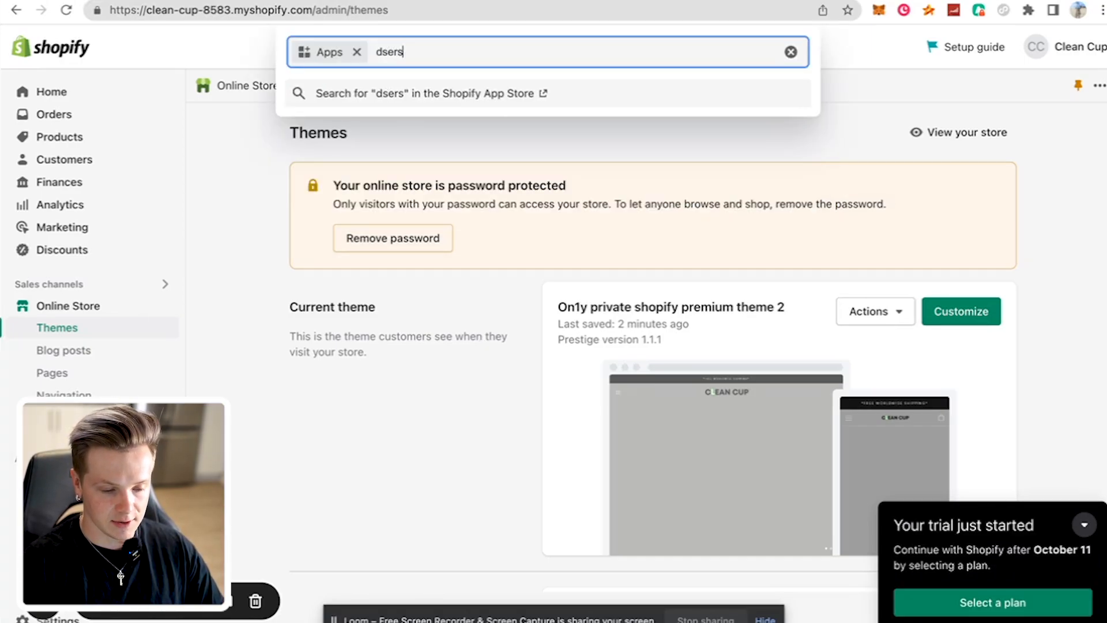
Search the App Store for DSers and install the DSers-AliExpress Dropshipping app
{"action": "key", "text": "Return"}
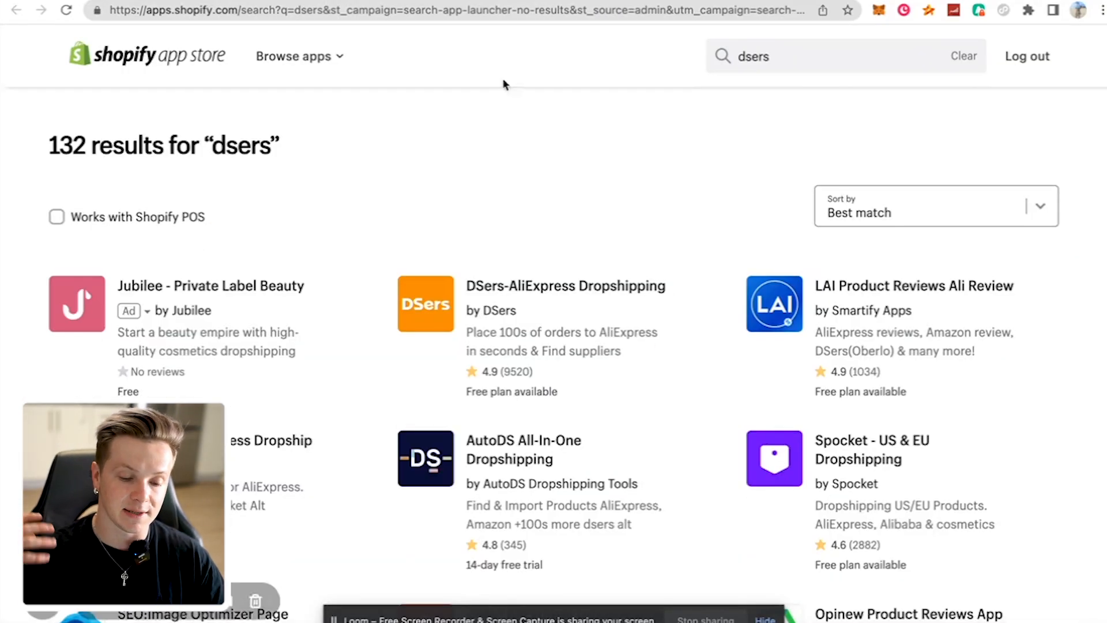
{"action": "left_click", "coordinate": [594, 410]}
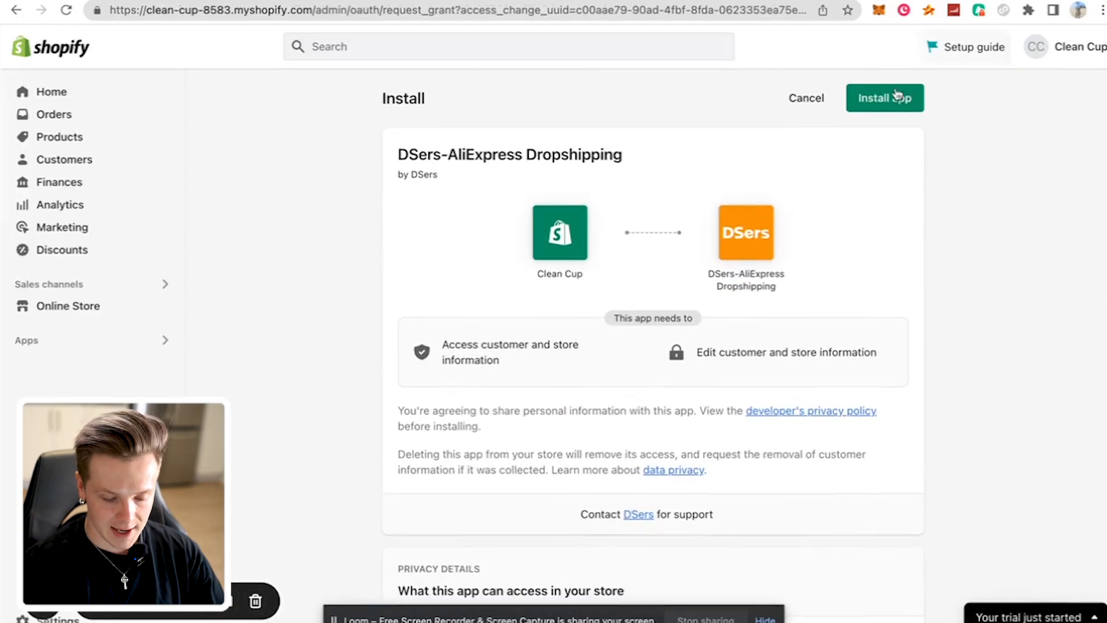
{"action": "left_click", "coordinate": [887, 99]}
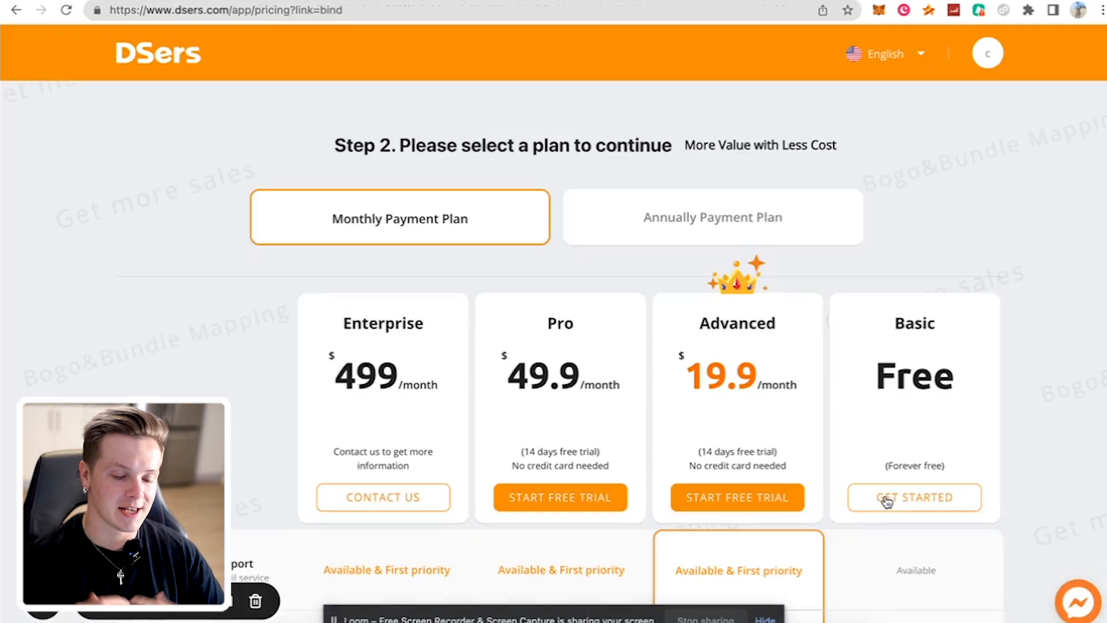
Pick the forever-free Basic plan on the DSers plan page
{"action": "left_click", "coordinate": [886, 502]}
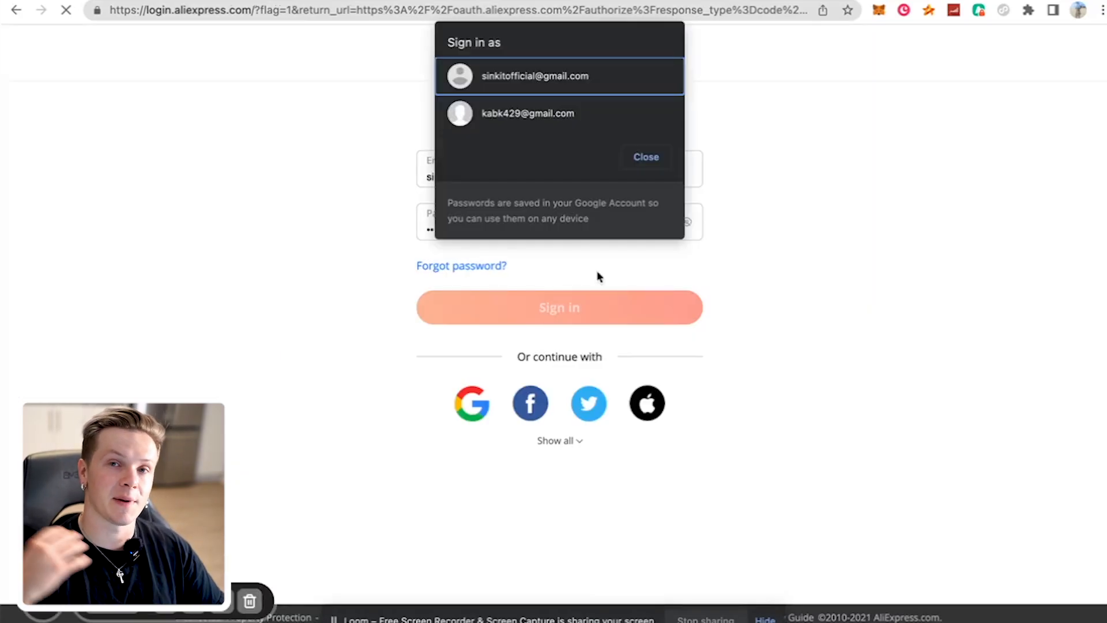
Dismiss the saved-login suggestions and clear the pre-filled e-mail field
{"action": "left_click", "coordinate": [657, 161]}
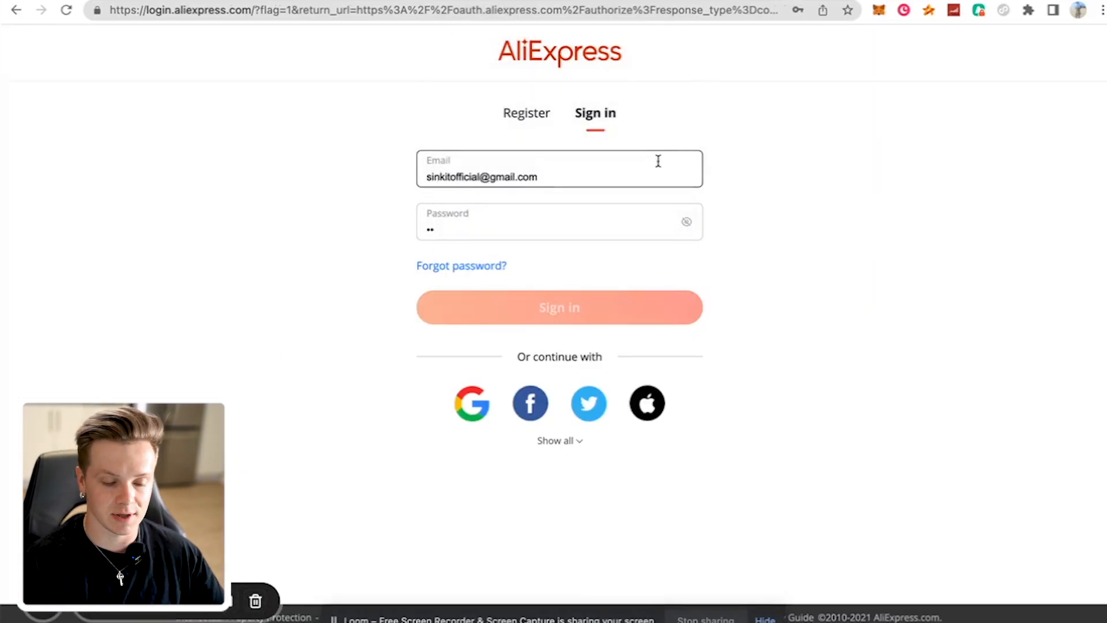
{"action": "triple_click", "coordinate": [658, 161]}
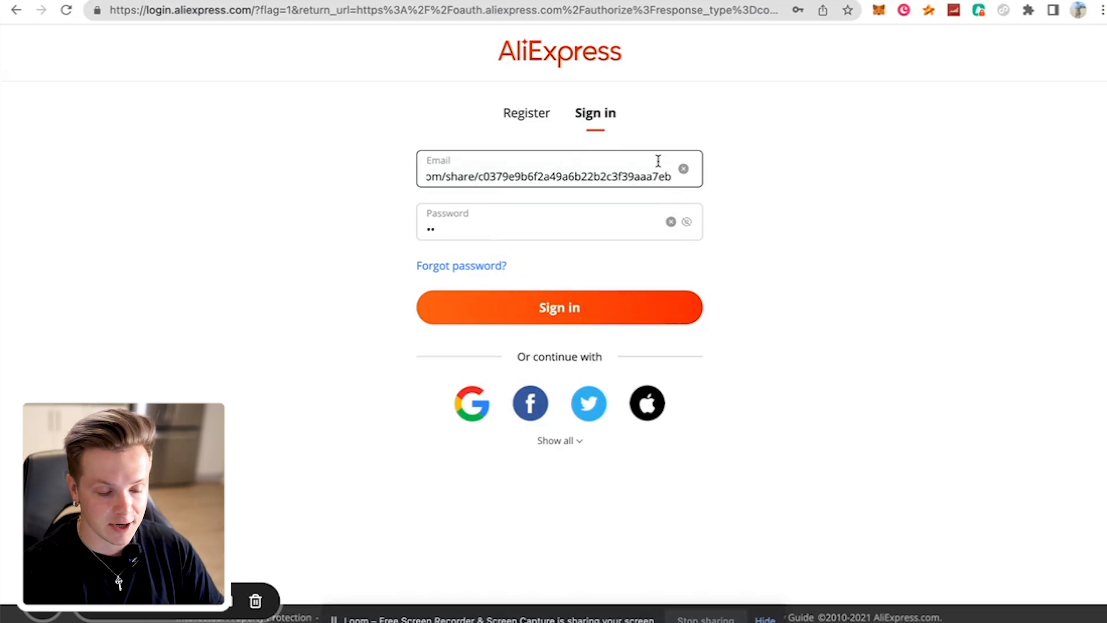
{"action": "key", "text": "super+a"}
{"action": "key", "text": "BackSpace"}
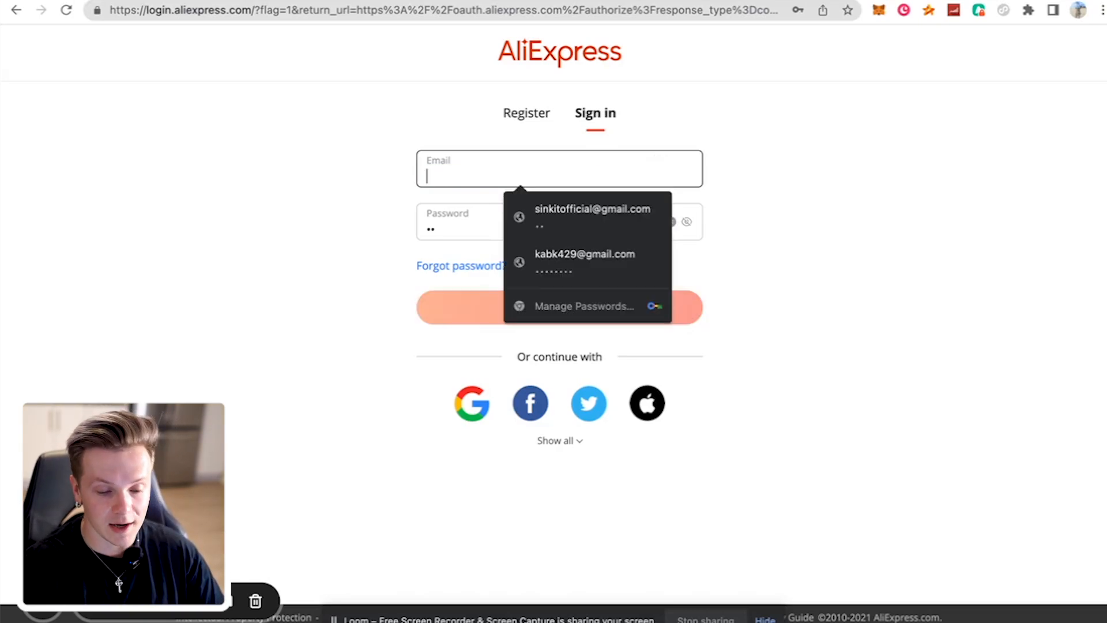
Register a new AliExpress account with the store's e-mail and a password, passing the slider check
{"action": "left_click", "coordinate": [526, 113]}
{"action": "left_click", "coordinate": [428, 277]}
{"action": "left_click", "coordinate": [474, 316]}
{"action": "left_click", "coordinate": [486, 336]}
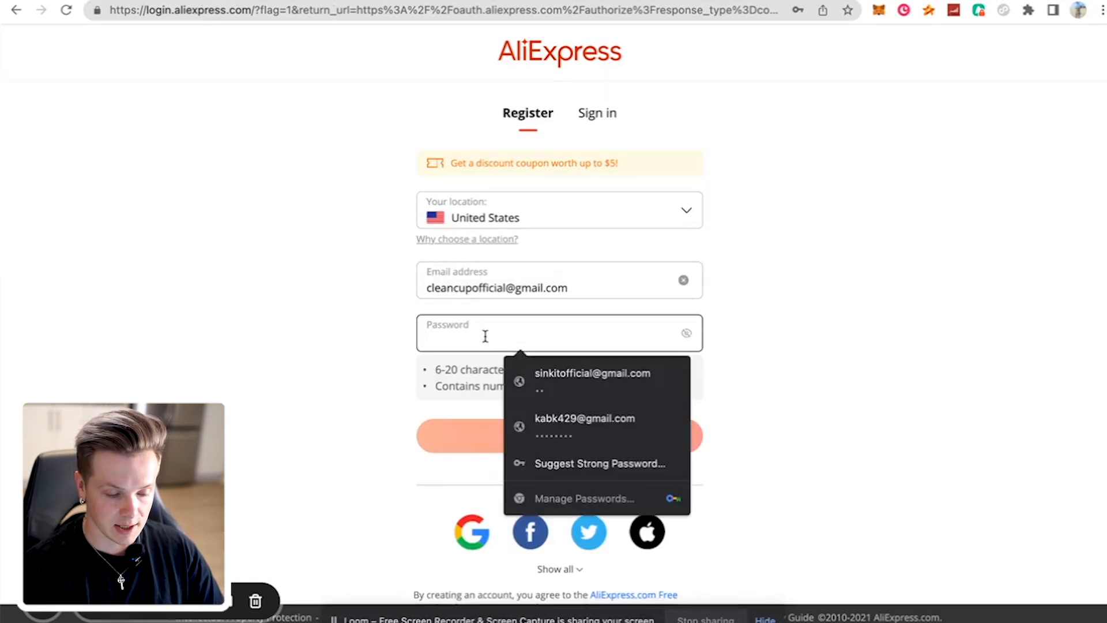
{"action": "type", "text": "••••••••"}
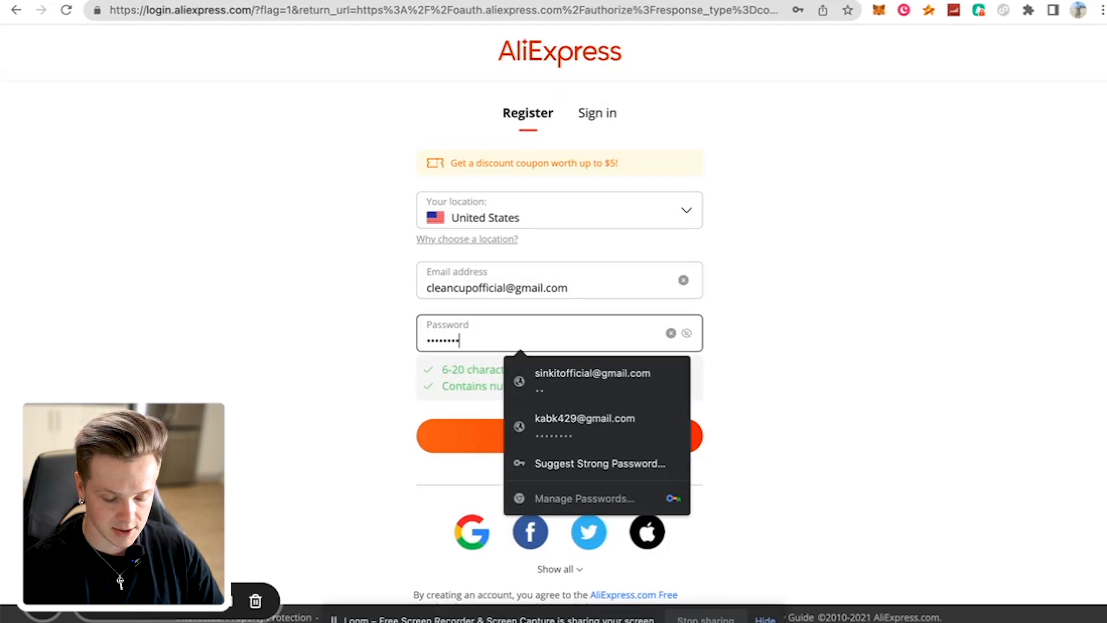
{"action": "left_click", "coordinate": [465, 438]}
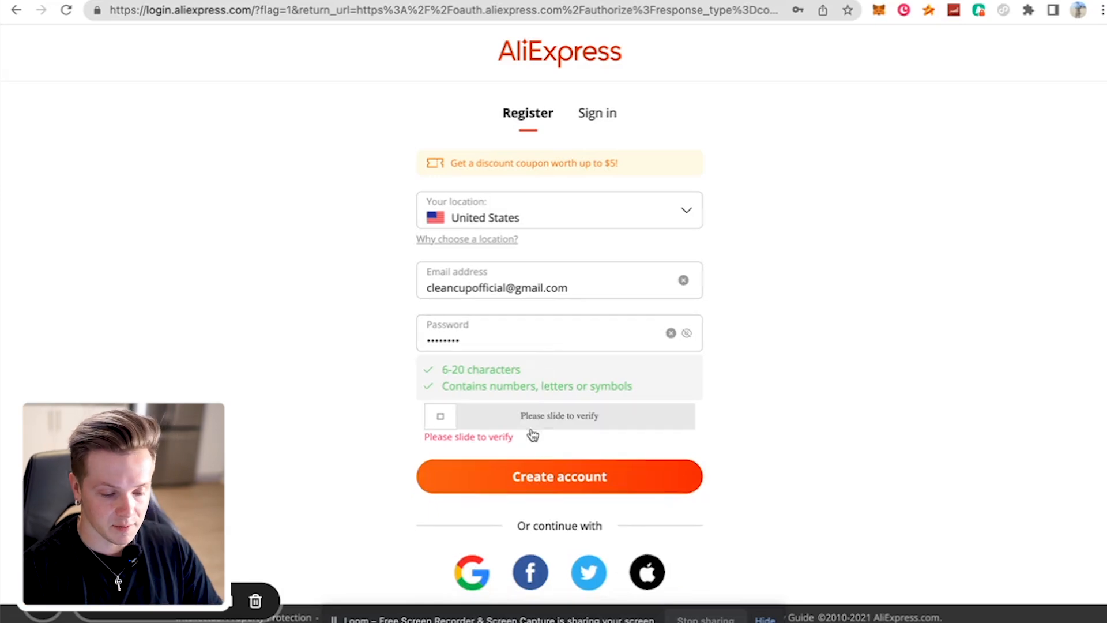
{"action": "left_click_drag", "start_coordinate": [440, 415], "coordinate": [695, 416]}
{"action": "left_click", "coordinate": [808, 233]}
Copy the emailed verification code from the Gmail inbox for the sign-up page
{"action": "key", "text": "ctrl+Tab"}
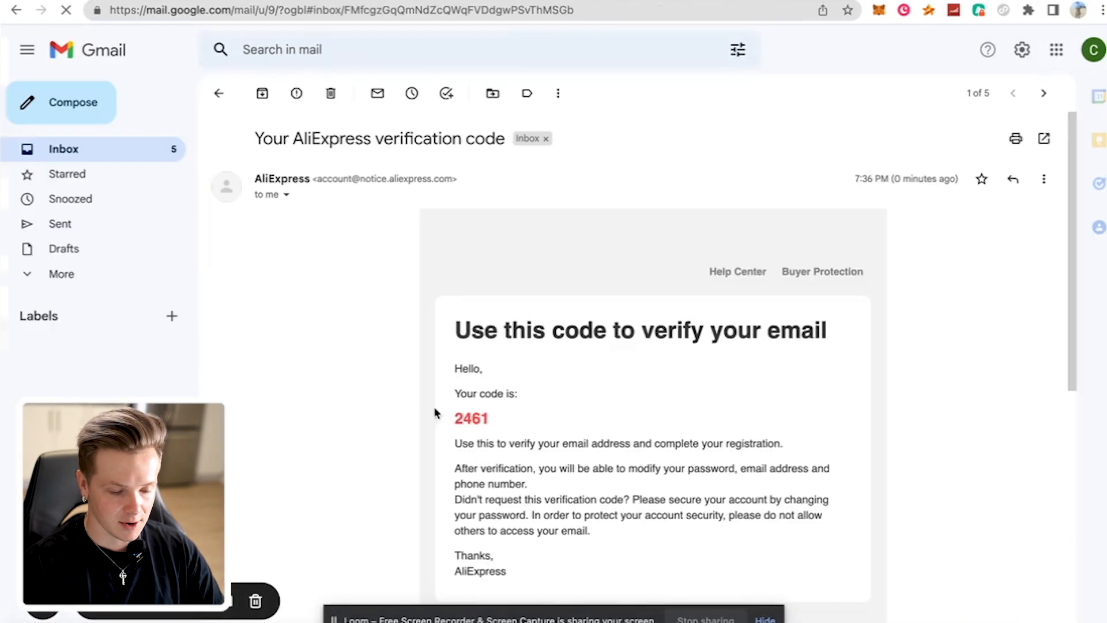
{"action": "triple_click", "coordinate": [470, 418]}
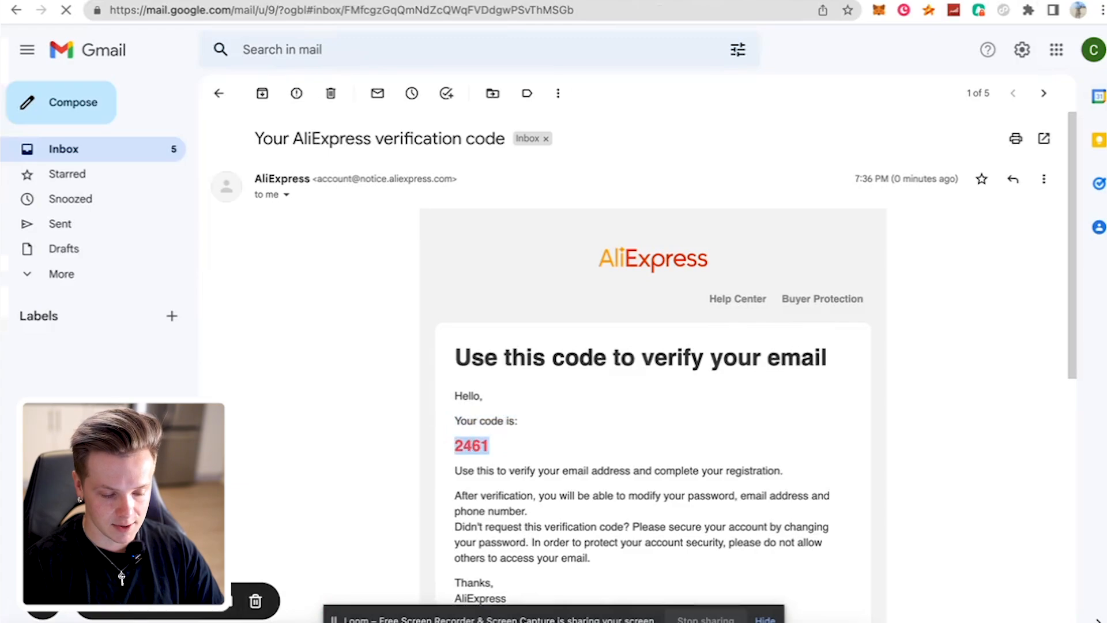
{"action": "left_click", "coordinate": [625, 2]}
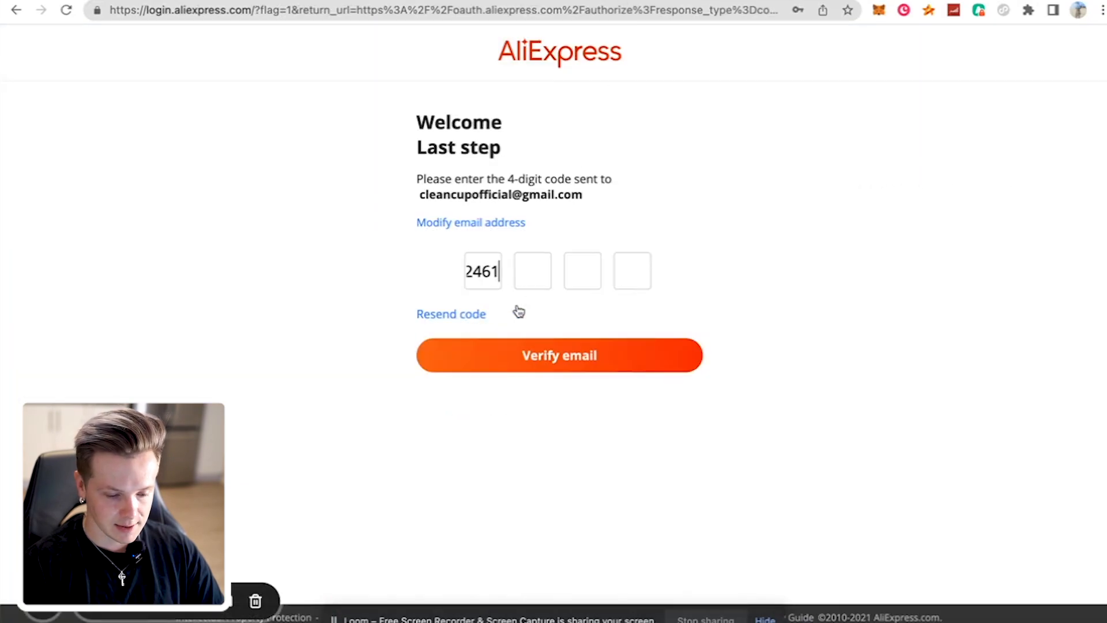
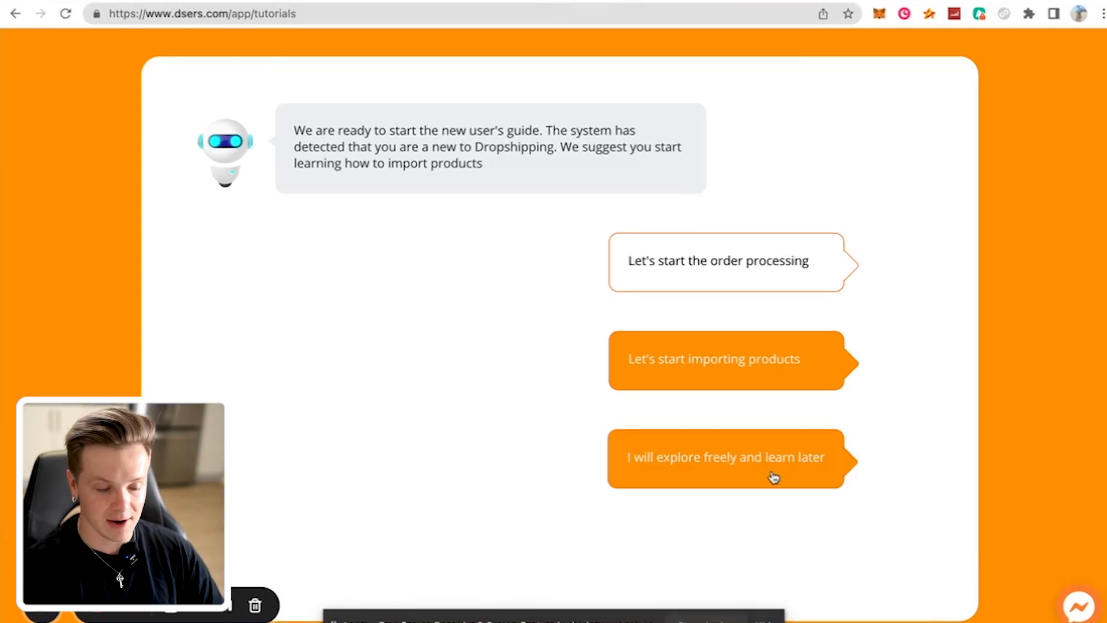
Skip the new-user guide and search DSers supplier products for 'cup brush'
{"action": "left_click", "coordinate": [722, 478]}
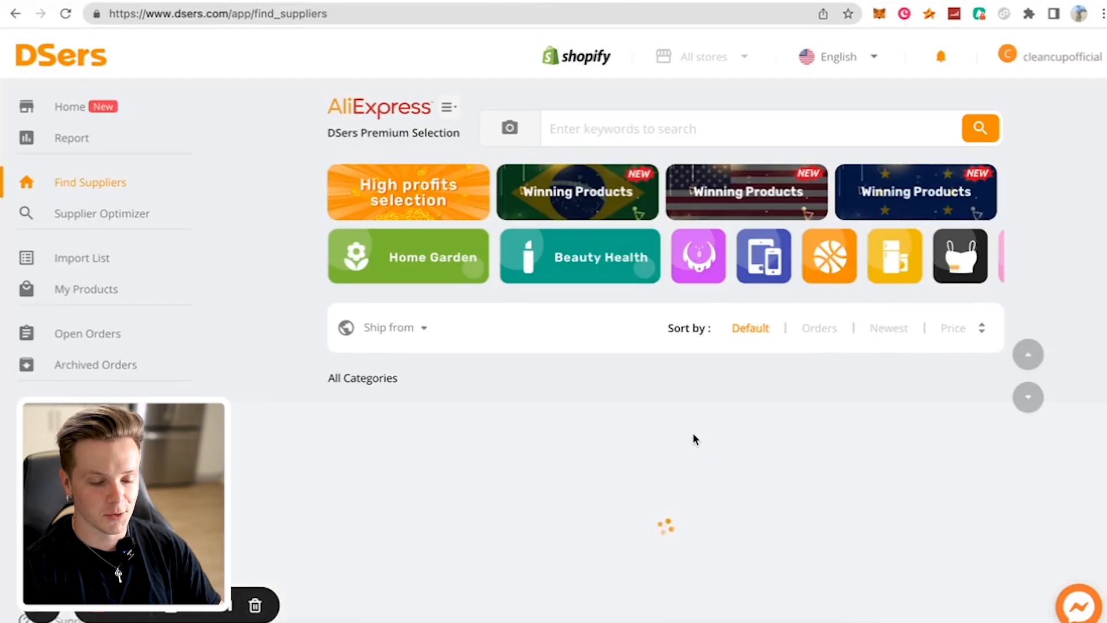
{"action": "left_click", "coordinate": [631, 125]}
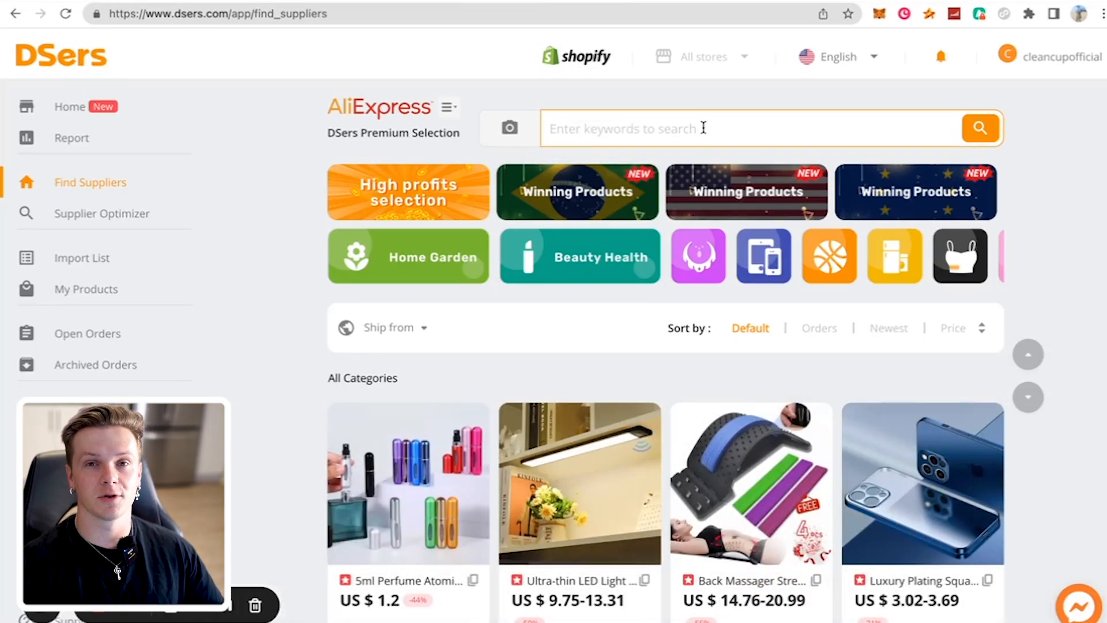
{"action": "type", "text": "cup brush"}
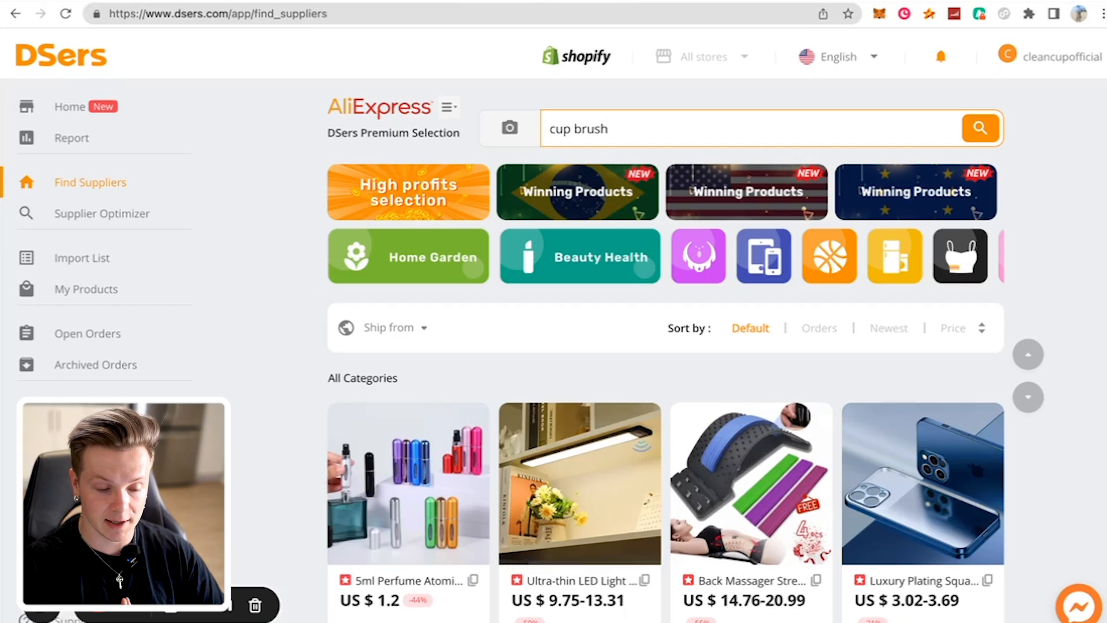
{"action": "key", "text": "Return"}
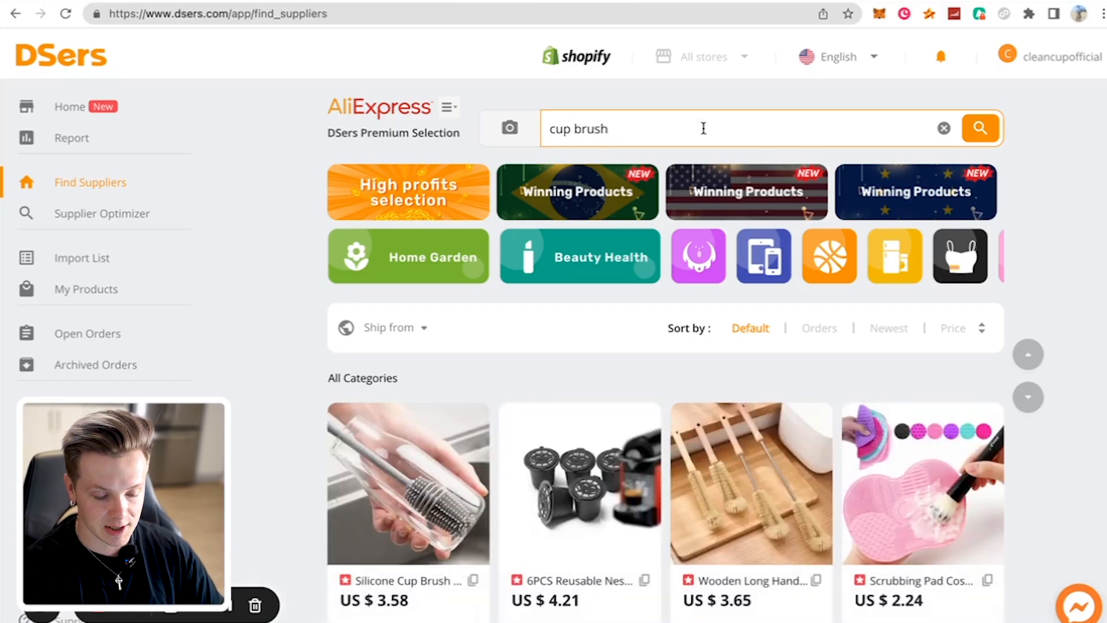
{"action": "scroll", "coordinate": [750, 462], "scroll_direction": "down", "scroll_amount": 5}
{"action": "scroll", "coordinate": [762, 397], "scroll_direction": "down", "scroll_amount": 10}
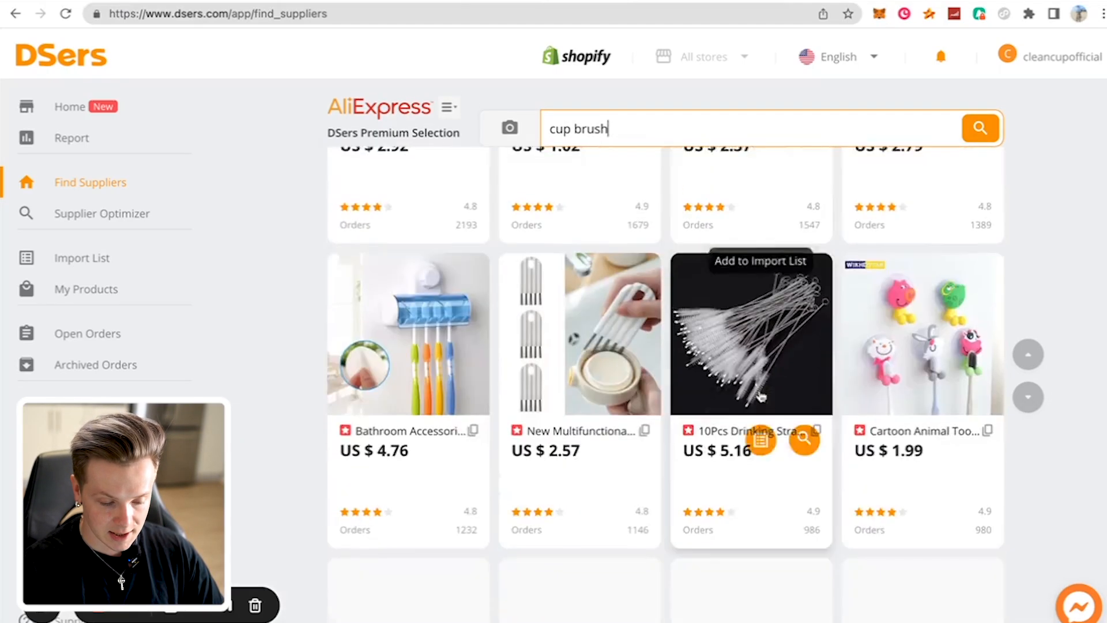
{"action": "scroll", "coordinate": [761, 396], "scroll_direction": "down", "scroll_amount": 4}
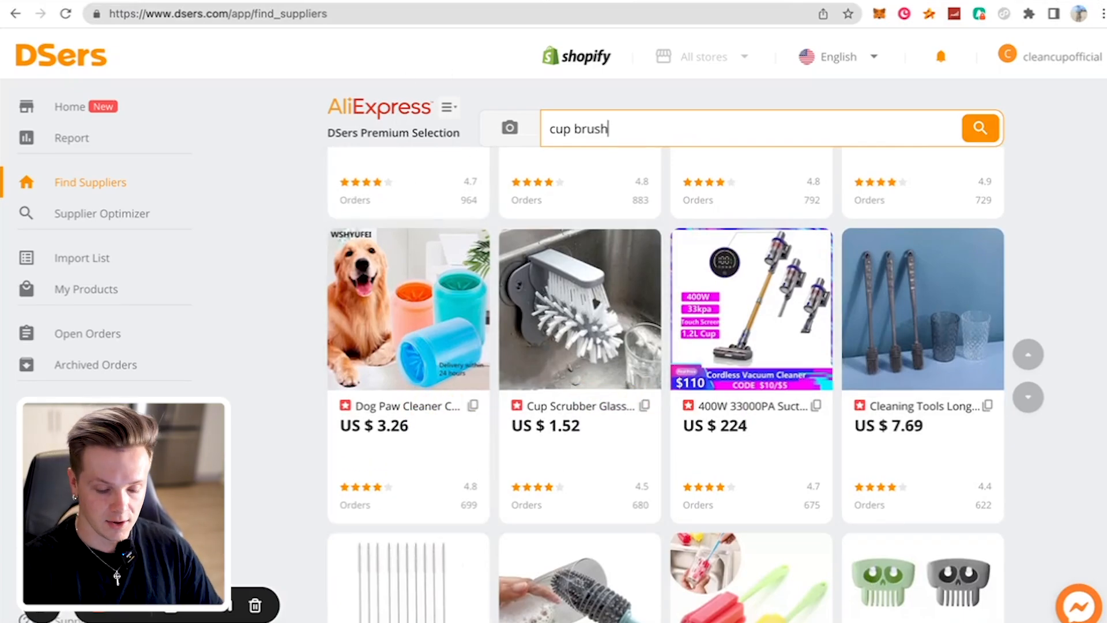
Load the AliExpress home page in a new browser tab
{"action": "key", "text": "super+t"}
{"action": "type", "text": "aliexpress.com"}
{"action": "key", "text": "Return"}
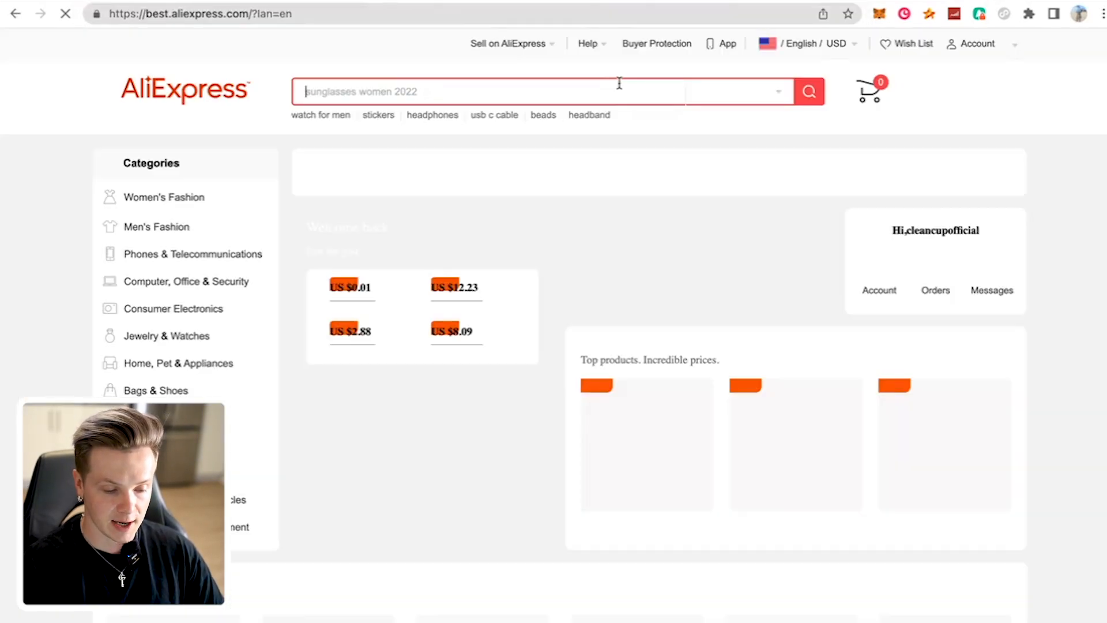
Scroll through the AliExpress home page to browse it
{"action": "scroll", "coordinate": [749, 291], "scroll_direction": "down", "scroll_amount": 4}
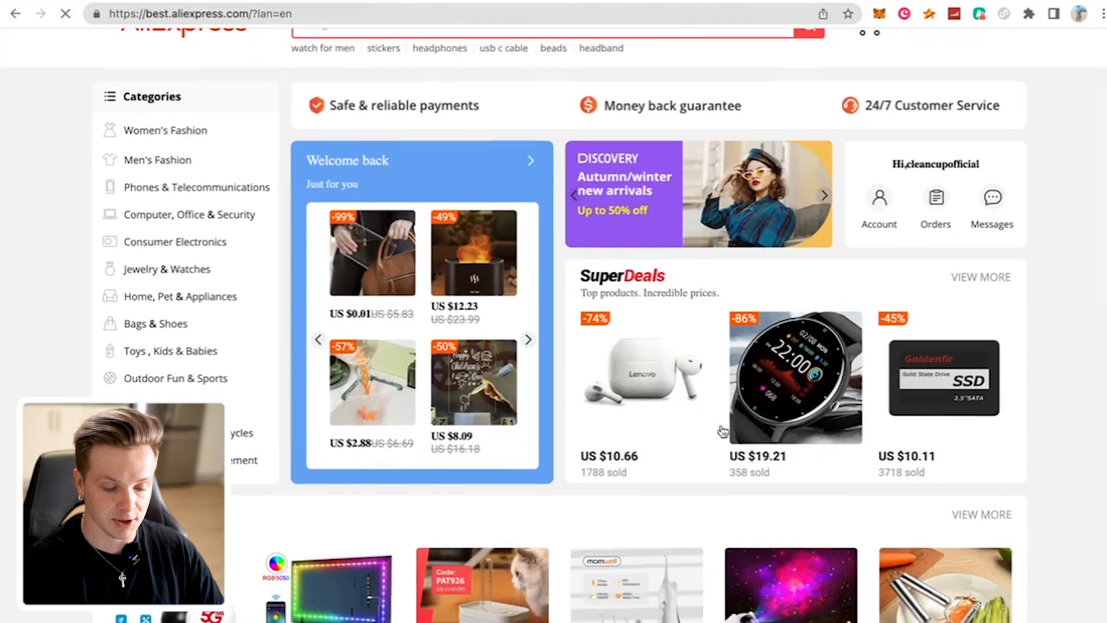
{"action": "scroll", "coordinate": [798, 426], "scroll_direction": "down", "scroll_amount": 5}
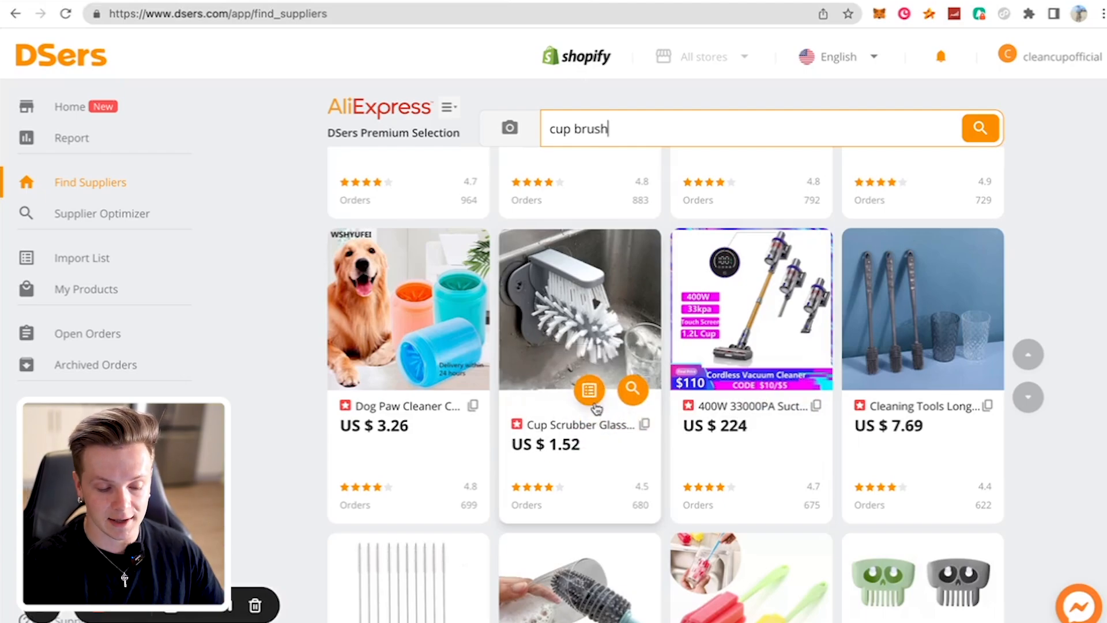
Add the Cup Scrubber Glass brush to the Import List and open its Edit Product Detail panel
{"action": "left_click", "coordinate": [590, 396]}
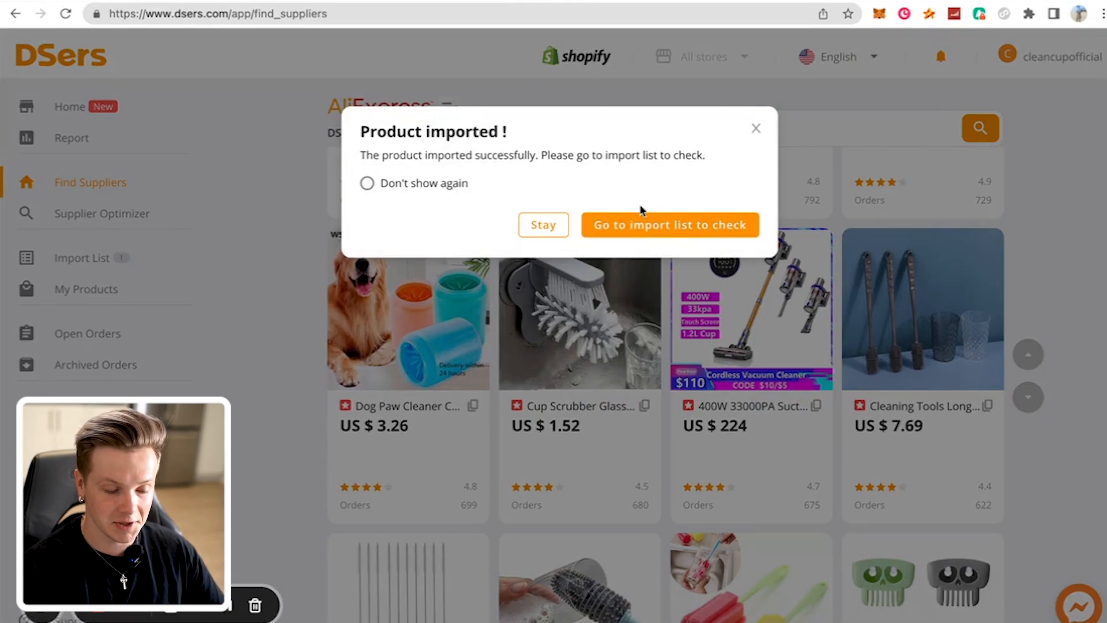
{"action": "left_click", "coordinate": [755, 129]}
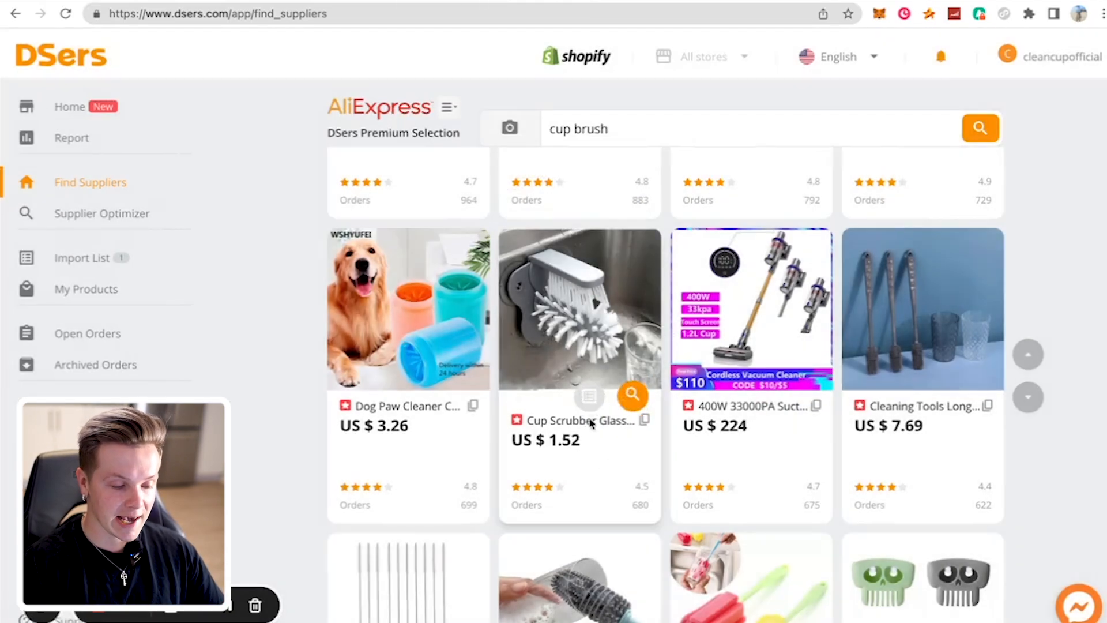
{"action": "left_click", "coordinate": [80, 258]}
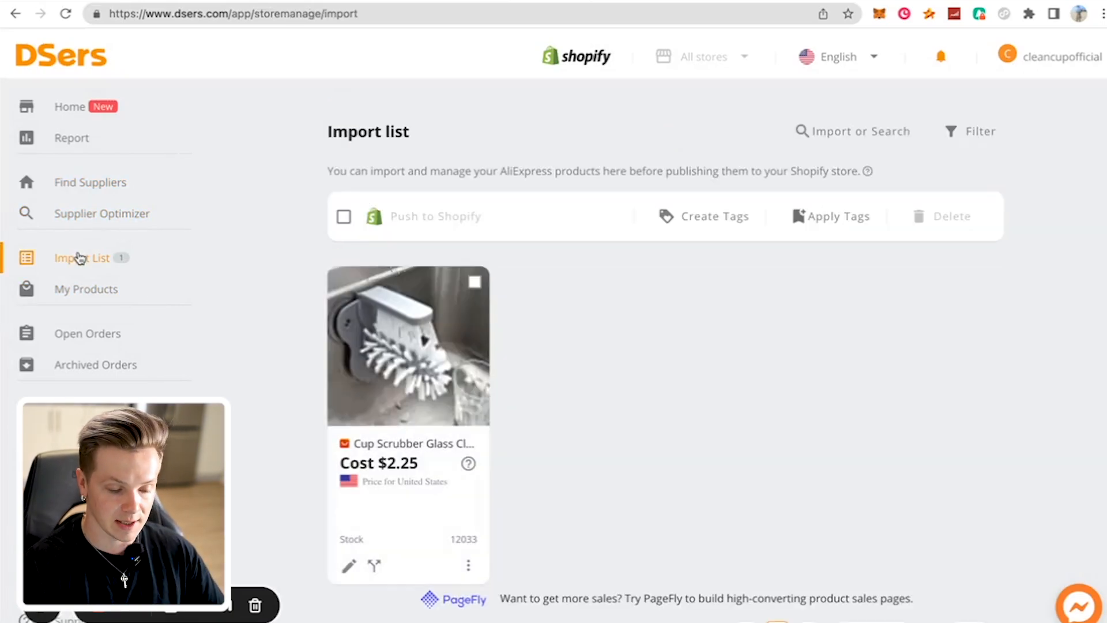
{"action": "left_click", "coordinate": [350, 569]}
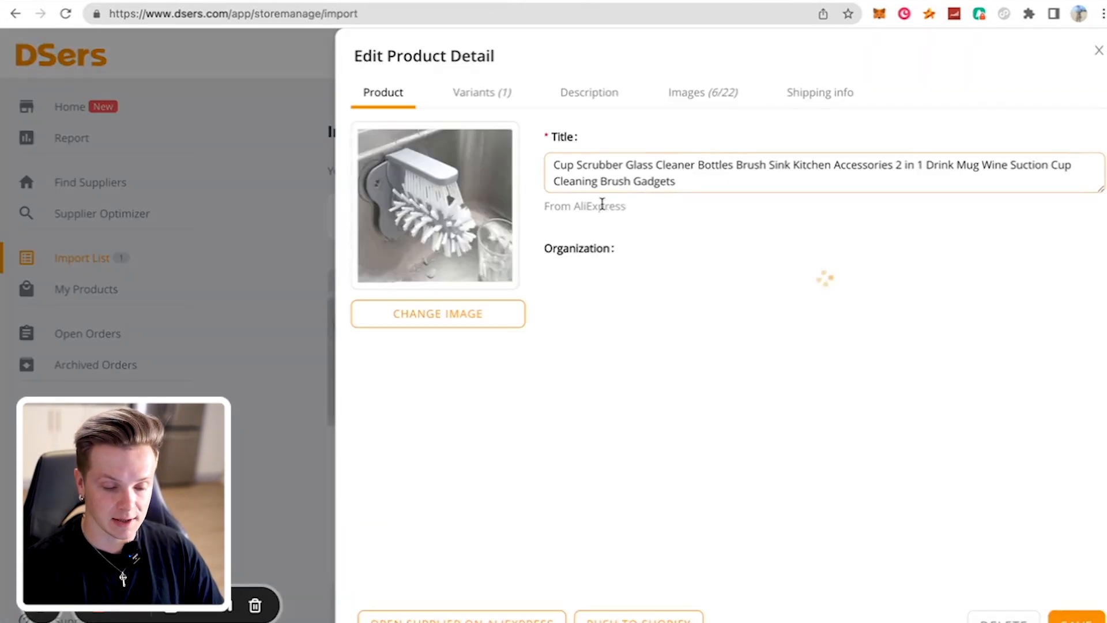
Retitle the imported product 'The Official Clean Cup' and open a new browser tab
{"action": "key", "text": "super+a"}
{"action": "key", "text": "BackSpace"}
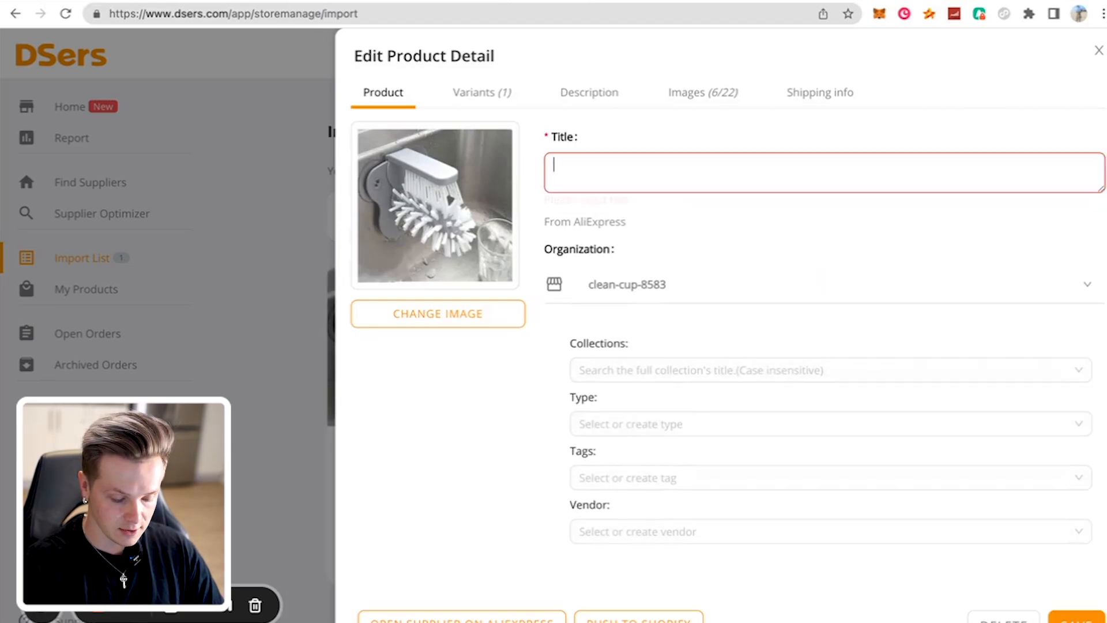
{"action": "type", "text": "Clean Cup"}
{"action": "left_click", "coordinate": [551, 165]}
{"action": "type", "text": "The Offica"}
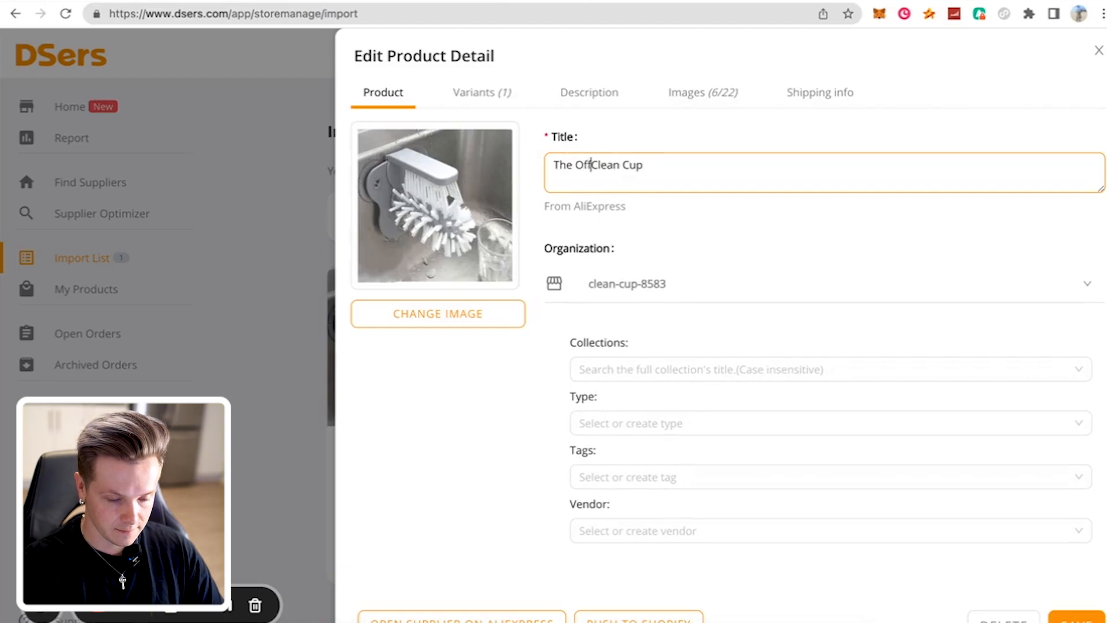
{"action": "key", "text": "BackSpace"}
{"action": "type", "text": "ivcia"}
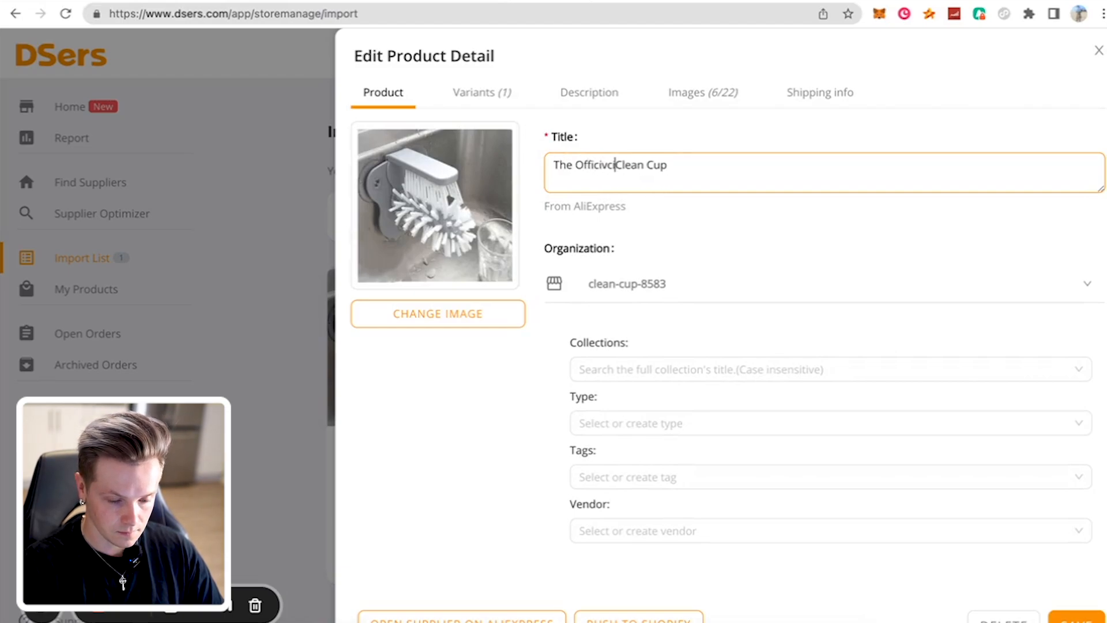
{"action": "key", "text": "BackSpace"}
{"action": "key", "text": "BackSpace"}
{"action": "key", "text": "BackSpace"}
{"action": "key", "text": "BackSpace"}
{"action": "key", "text": "BackSpace"}
{"action": "key", "text": "BackSpace"}
{"action": "key", "text": "BackSpace"}
{"action": "type", "text": "ii"}
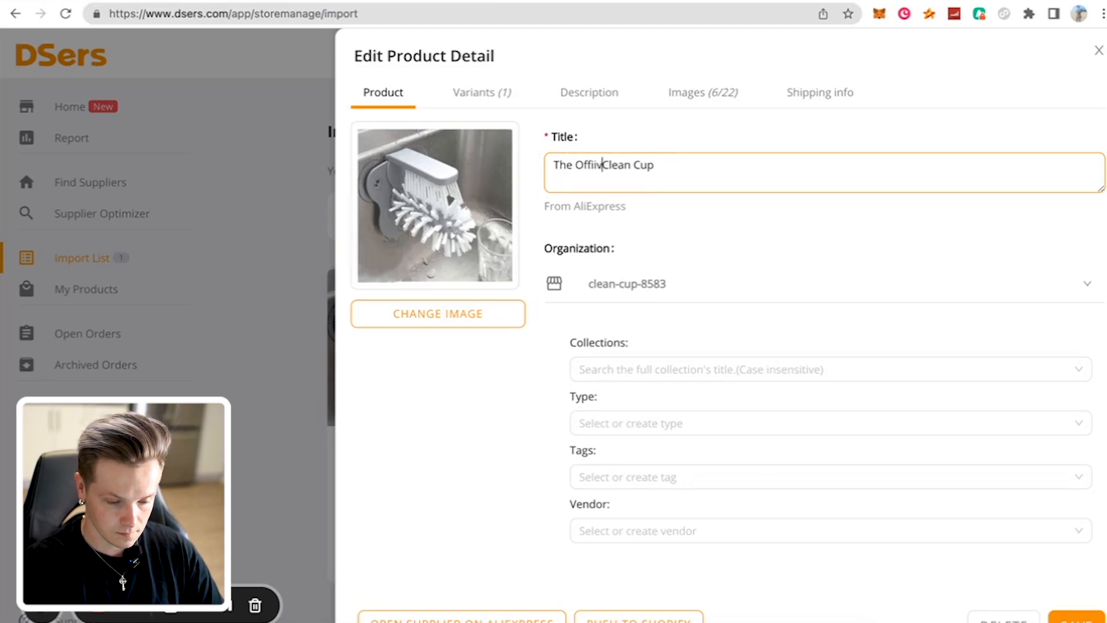
{"action": "key", "text": "BackSpace"}
{"action": "type", "text": "cial"}
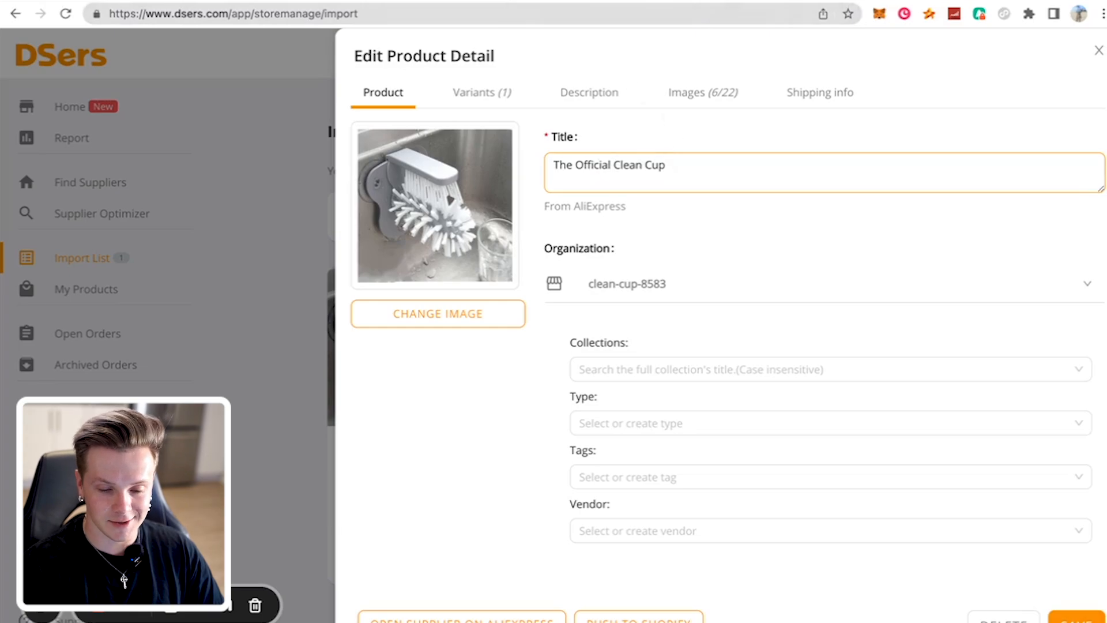
{"action": "key", "text": "ctrl+t"}
Look up the registered trademark symbol ® on Google to append to 'The Official Clean Cup'
{"action": "type", "text": "r tra"}
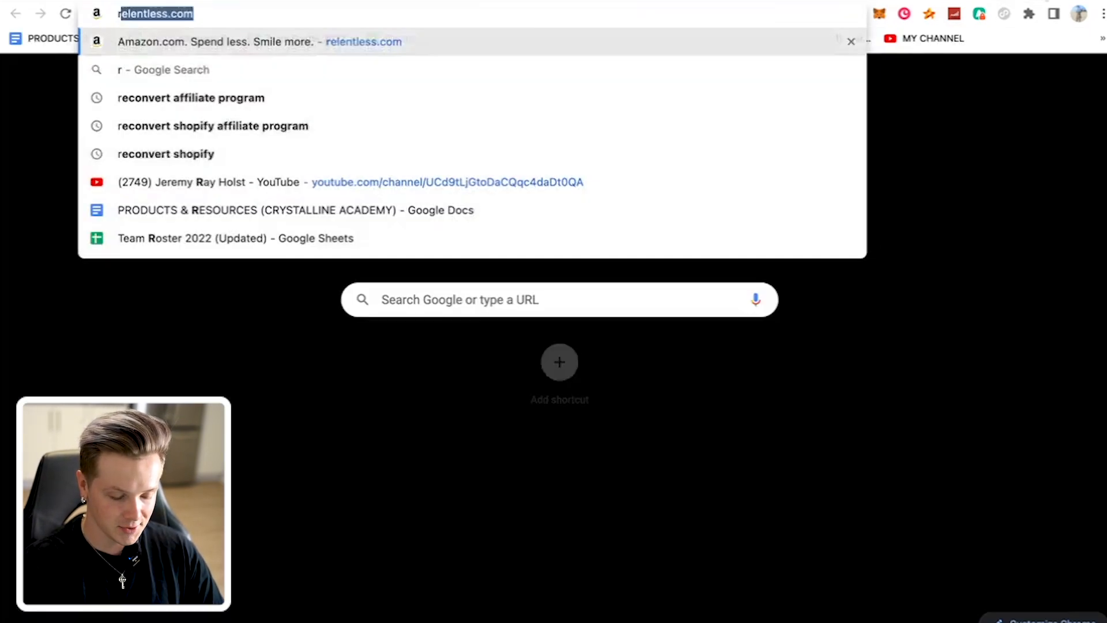
{"action": "type", "text": "de"}
{"action": "left_click", "coordinate": [650, 106]}
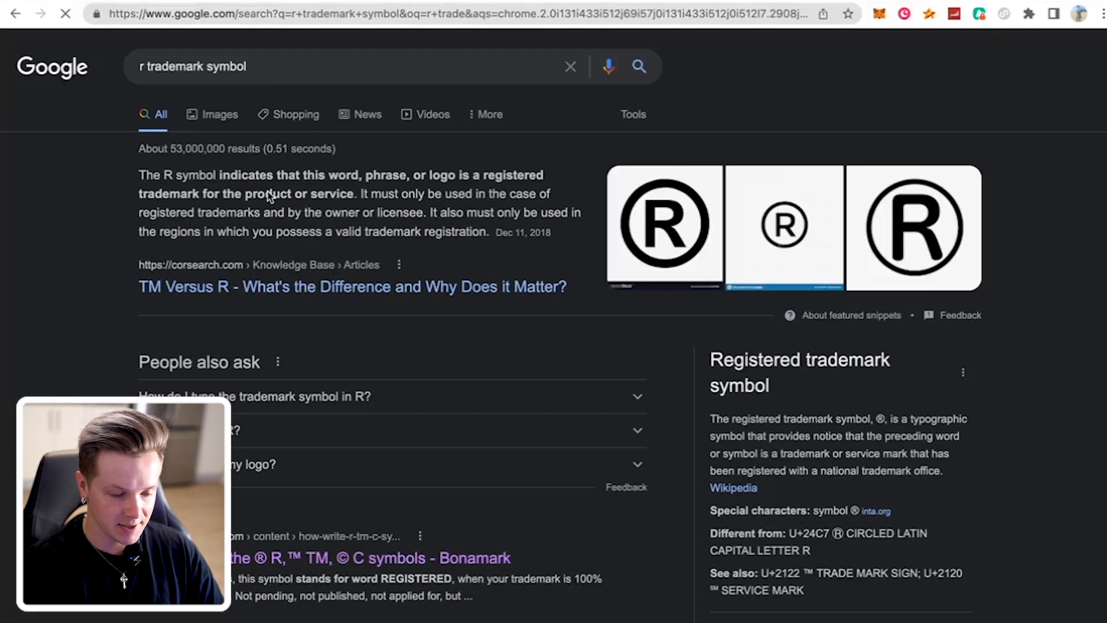
{"action": "scroll", "coordinate": [233, 259], "scroll_direction": "down", "scroll_amount": 4}
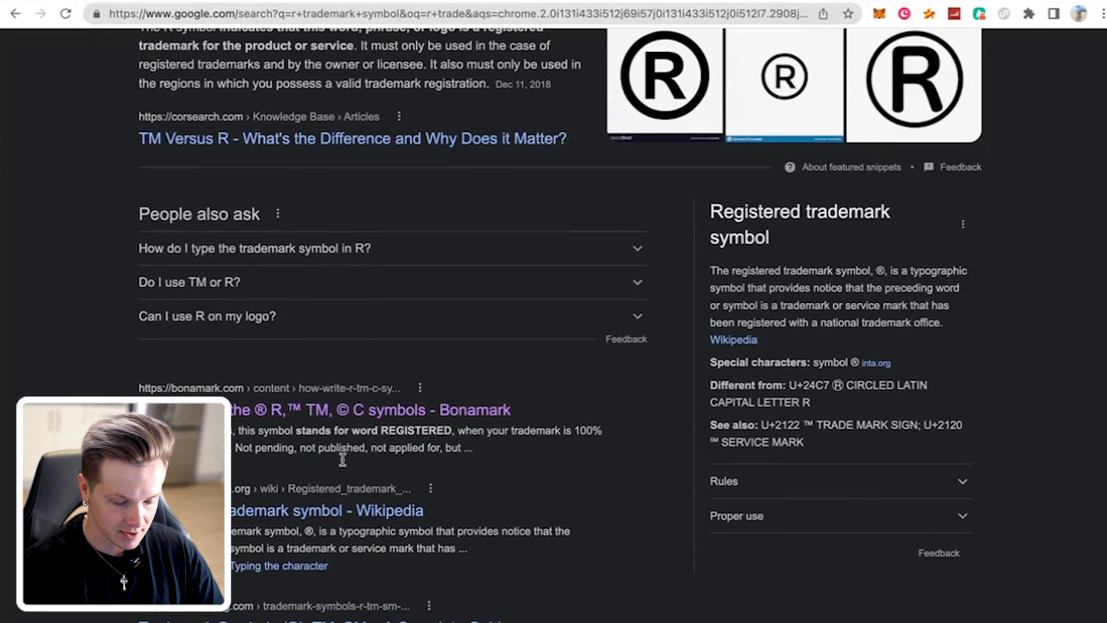
{"action": "scroll", "coordinate": [356, 421], "scroll_direction": "down", "scroll_amount": 1}
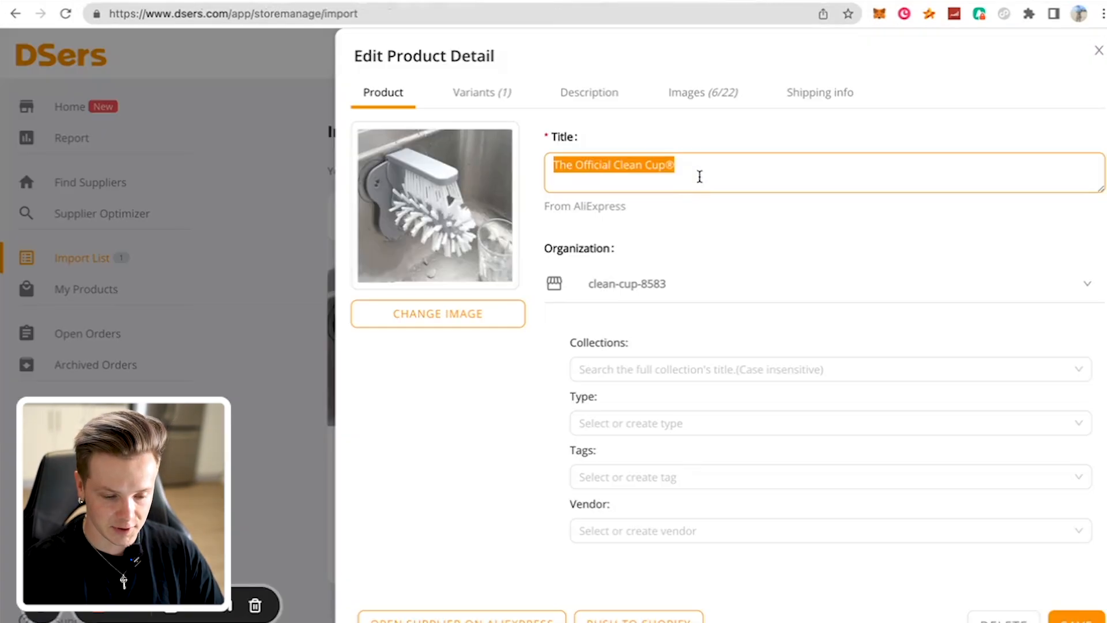
Review the variant pricing, noting the $2.25 product cost and $7.15 shipping cost
{"action": "left_click", "coordinate": [495, 107]}
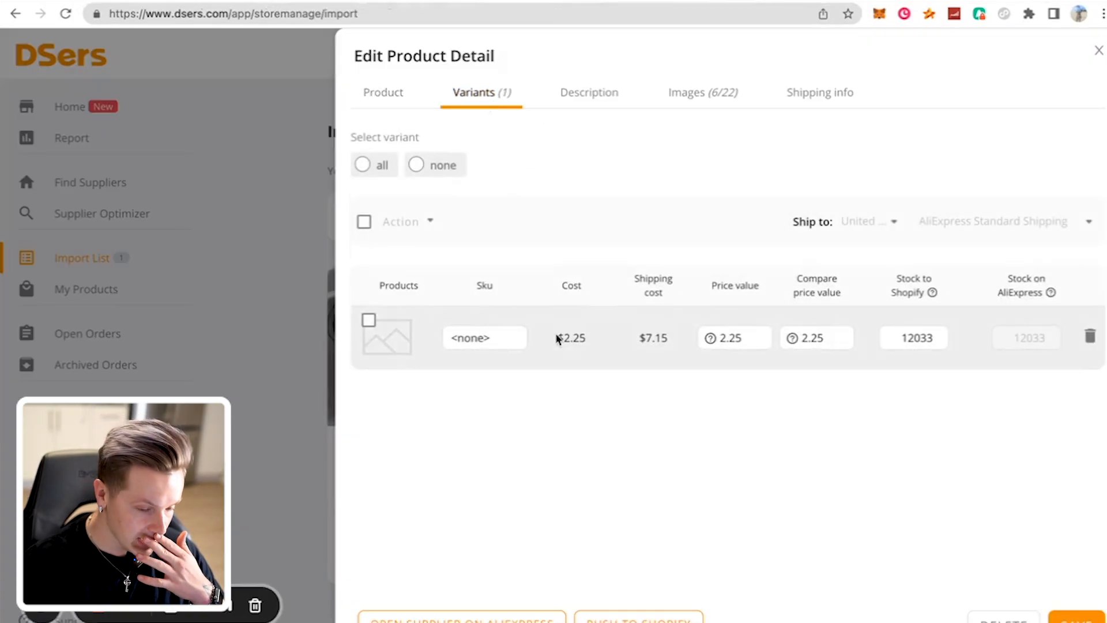
{"action": "left_click", "coordinate": [399, 101]}
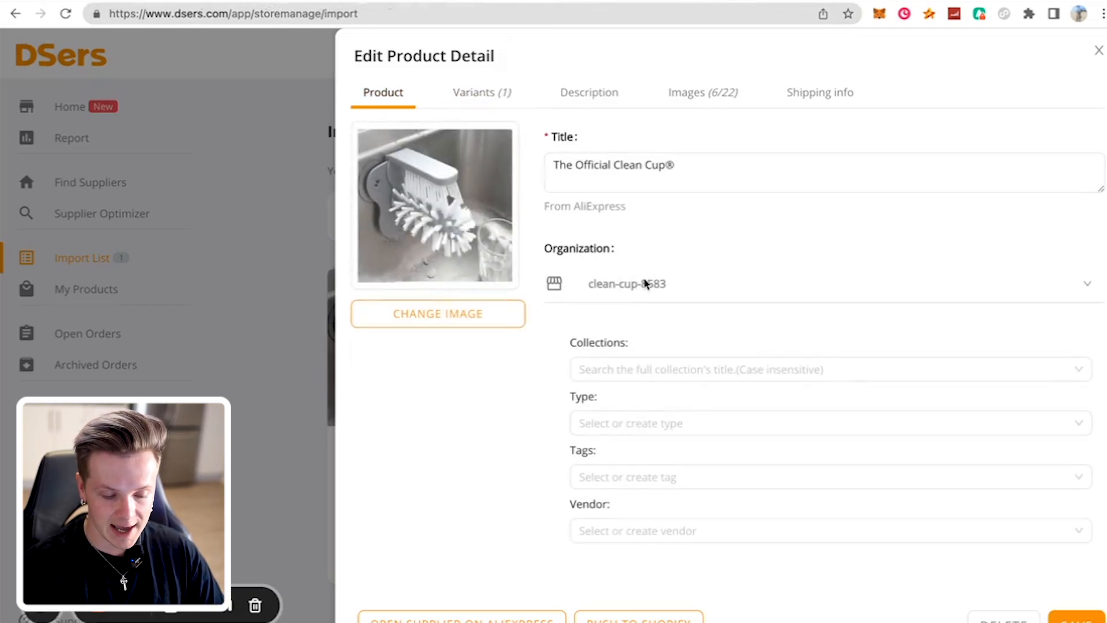
{"action": "left_click", "coordinate": [689, 368]}
{"action": "left_click", "coordinate": [687, 282]}
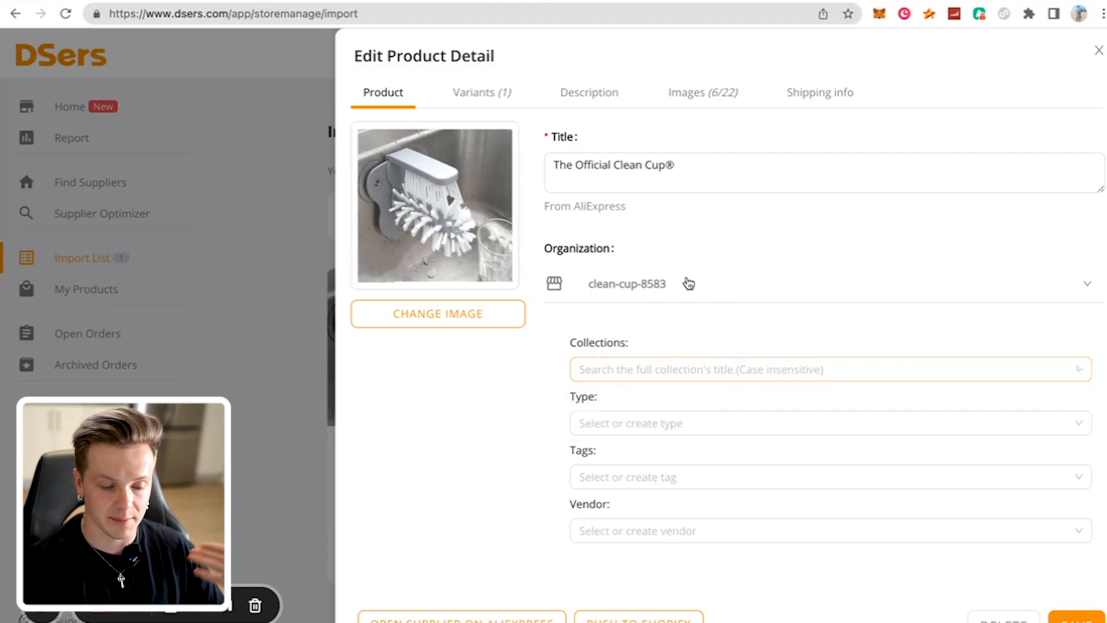
{"action": "left_click", "coordinate": [495, 94]}
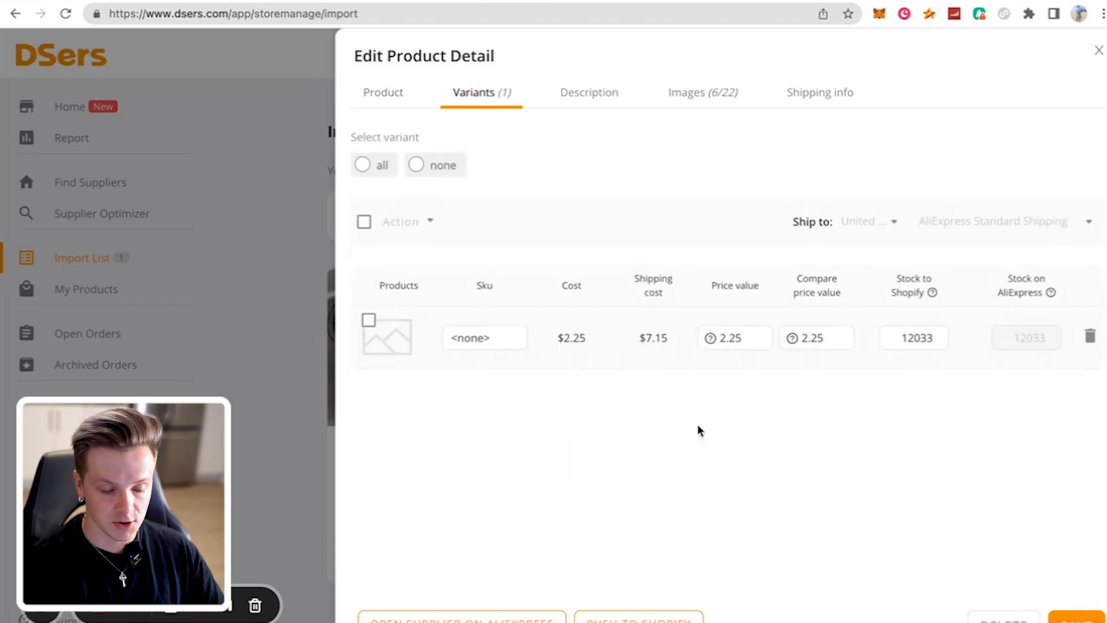
{"action": "double_click", "coordinate": [571, 339]}
{"action": "double_click", "coordinate": [666, 340]}
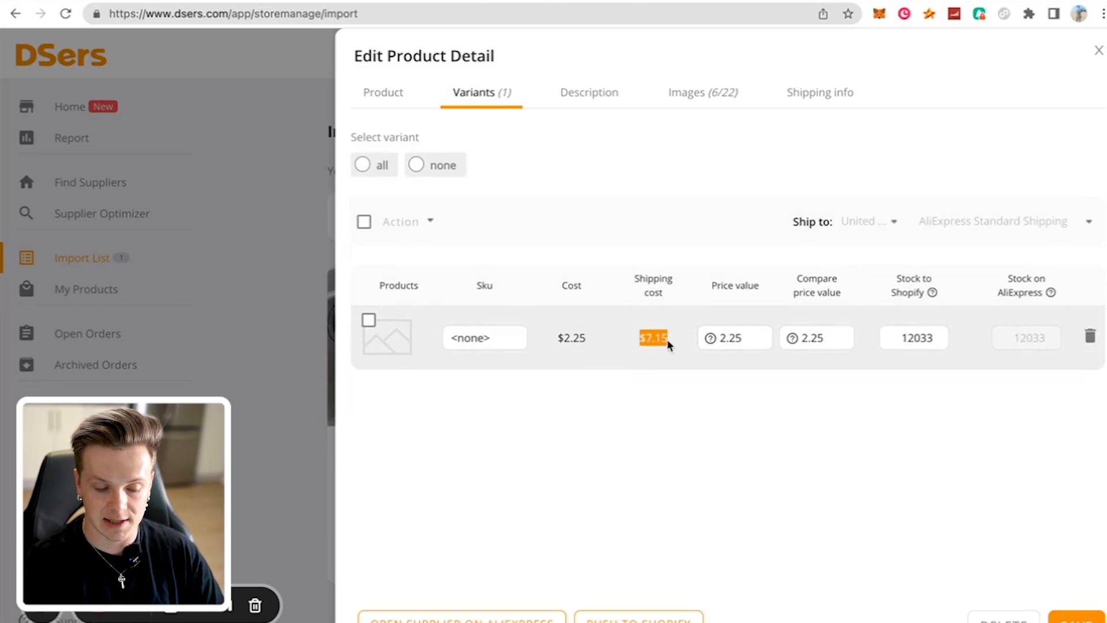
Price the single variant at 19.99 with a compare-at price of 49.99
{"action": "left_click", "coordinate": [808, 337]}
{"action": "double_click", "coordinate": [815, 338]}
{"action": "double_click", "coordinate": [722, 338]}
{"action": "type", "text": "19.99"}
{"action": "double_click", "coordinate": [721, 339]}
{"action": "double_click", "coordinate": [831, 336]}
{"action": "type", "text": "49.99"}
{"action": "left_click", "coordinate": [850, 462]}
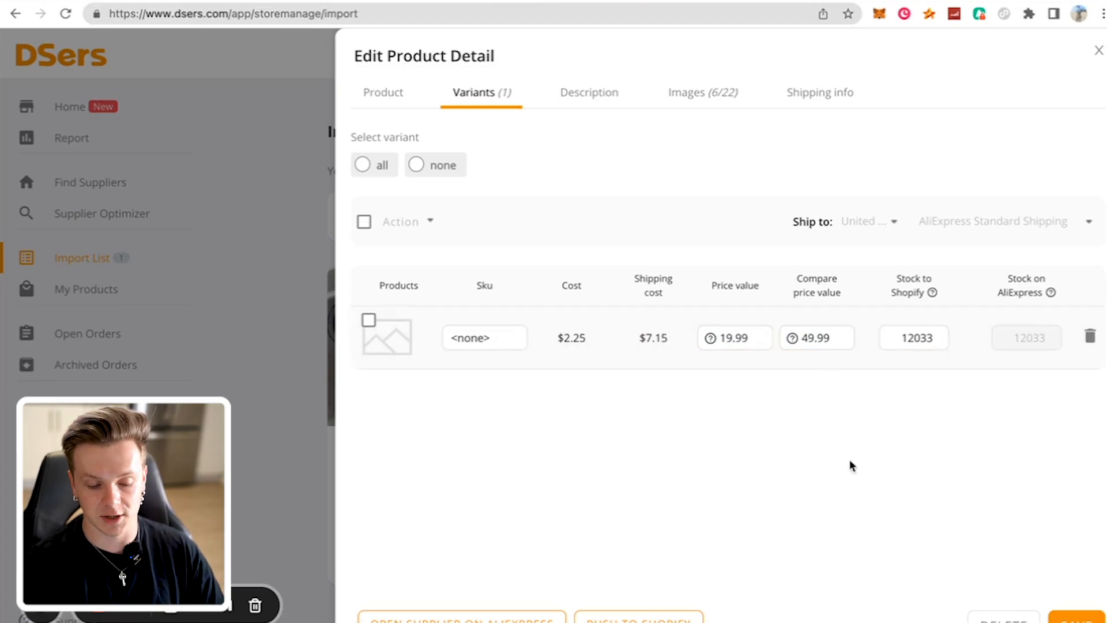
{"action": "left_click_drag", "start_coordinate": [840, 308], "coordinate": [807, 295]}
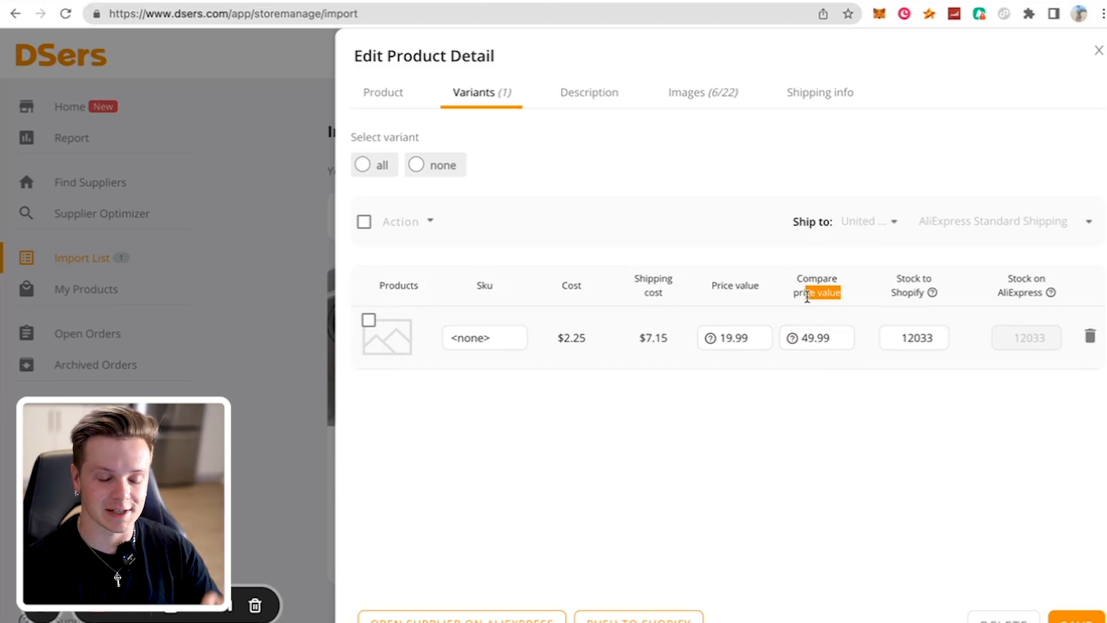
Clear all supplier text from the Specifications field on the Description tab
{"action": "left_click", "coordinate": [569, 96]}
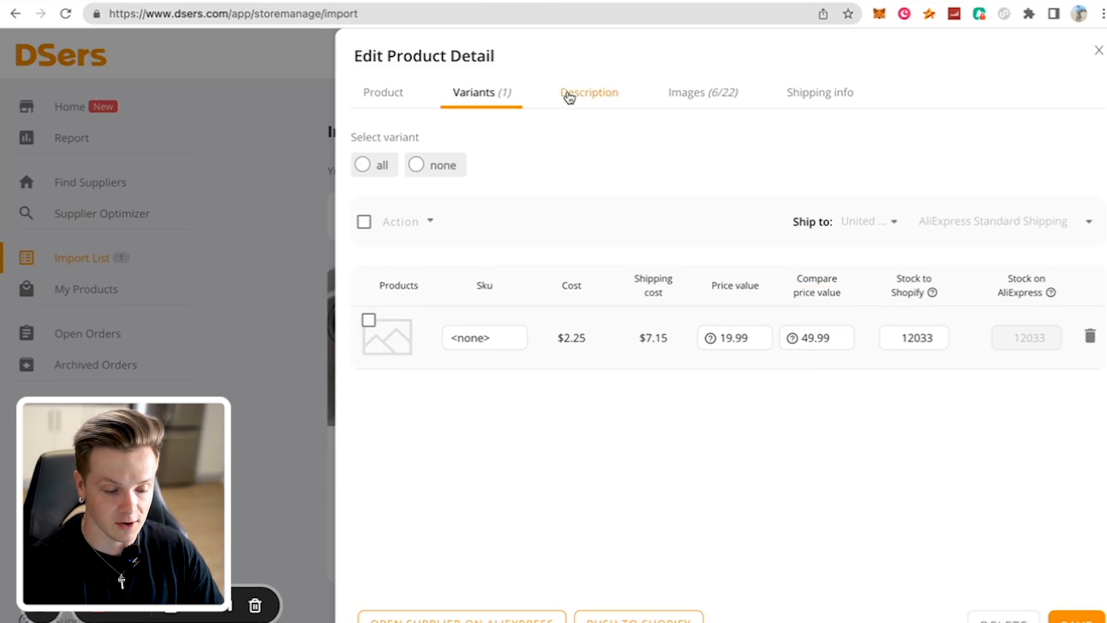
{"action": "key", "text": "ctrl+a"}
{"action": "key", "text": "BackSpace"}
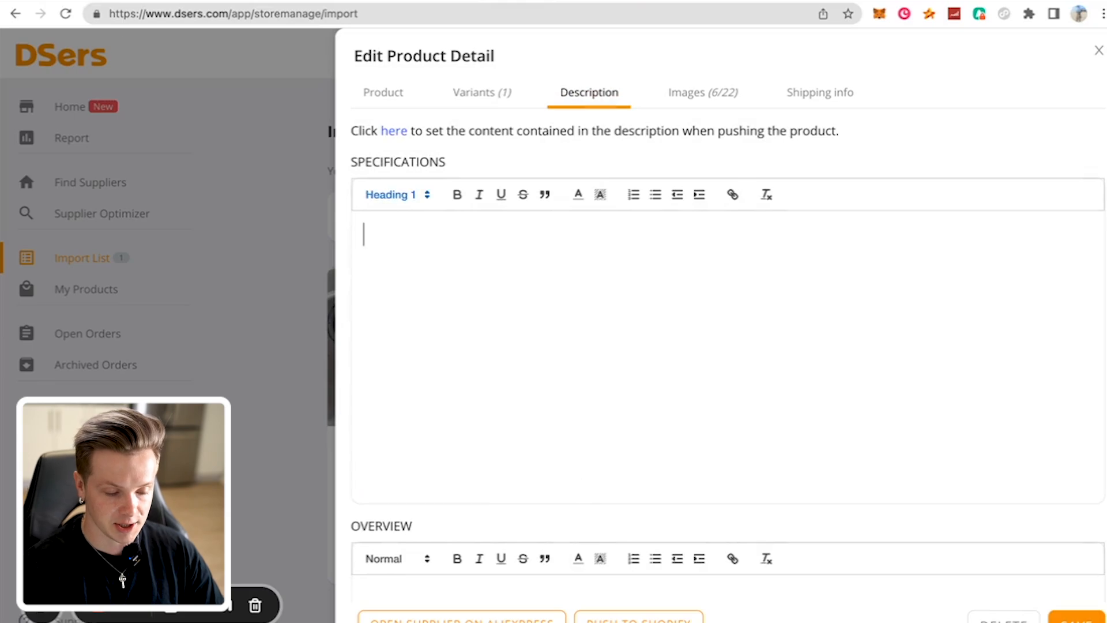
{"action": "scroll", "coordinate": [529, 344], "scroll_direction": "down", "scroll_amount": 9}
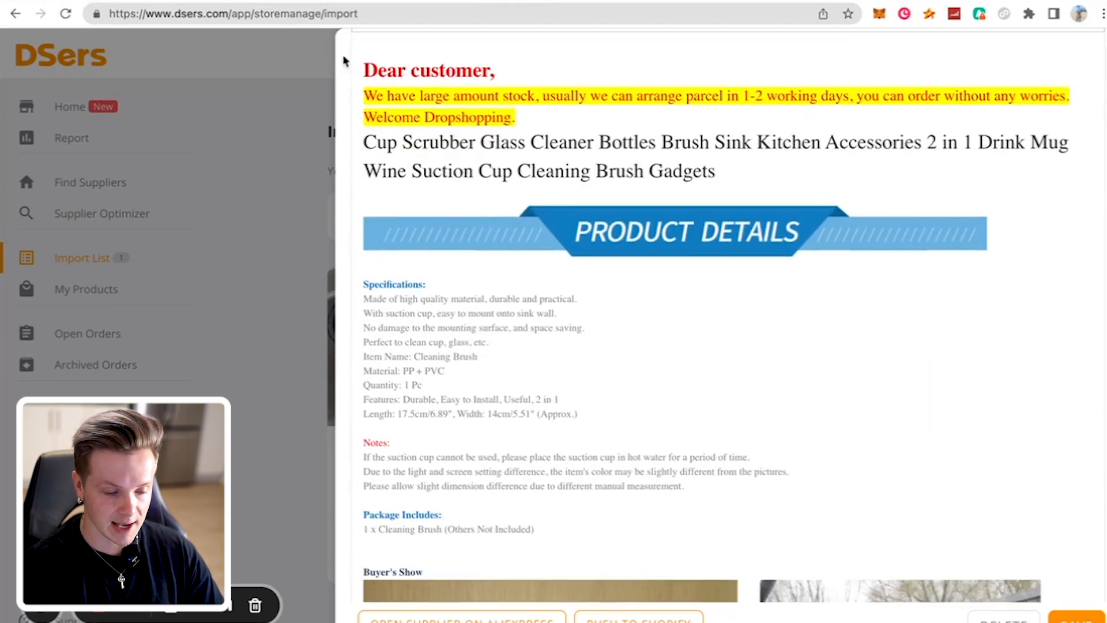
Delete all supplier text and images from the Overview field
{"action": "key", "text": "ctrl+a"}
{"action": "scroll", "coordinate": [369, 65], "scroll_direction": "down", "scroll_amount": 10}
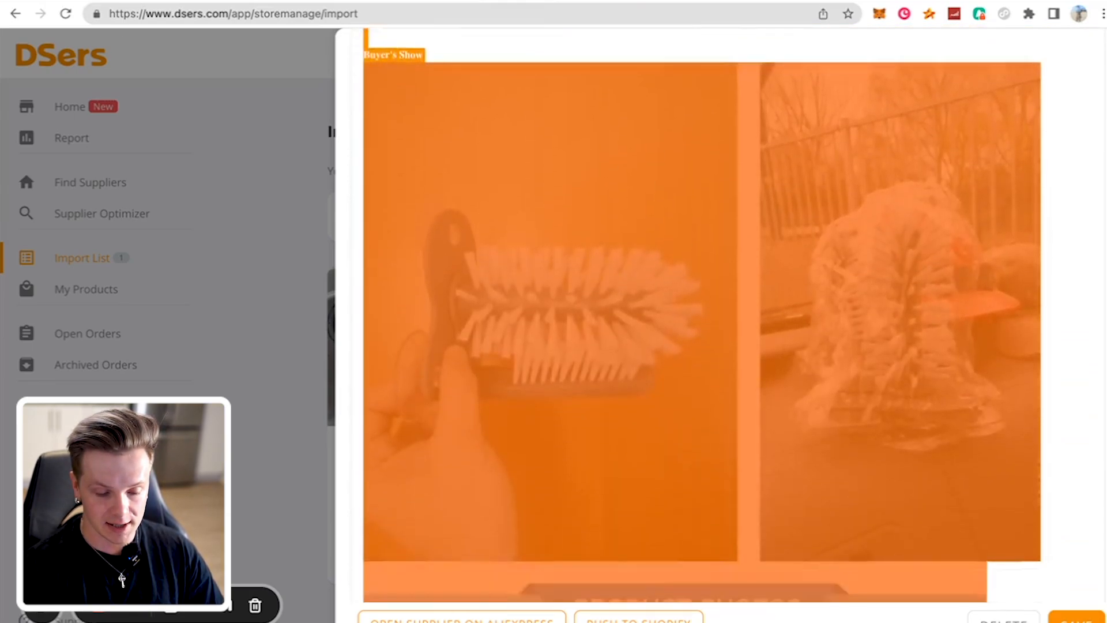
{"action": "scroll", "coordinate": [655, 315], "scroll_direction": "down", "scroll_amount": 15}
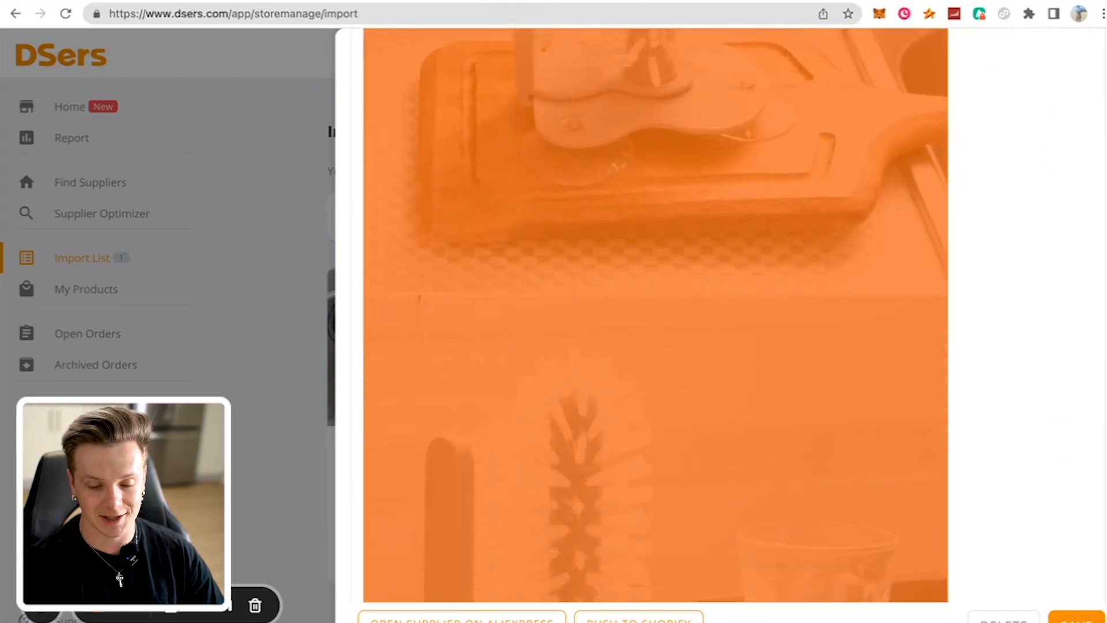
{"action": "scroll", "coordinate": [655, 315], "scroll_direction": "down", "scroll_amount": 15}
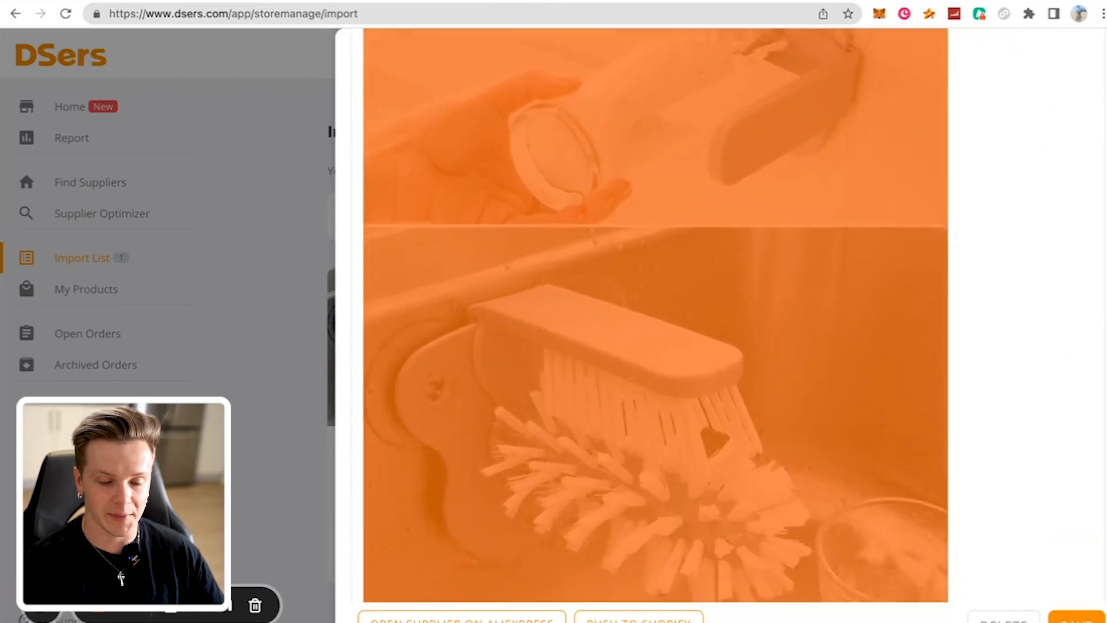
{"action": "scroll", "coordinate": [656, 314], "scroll_direction": "down", "scroll_amount": 15}
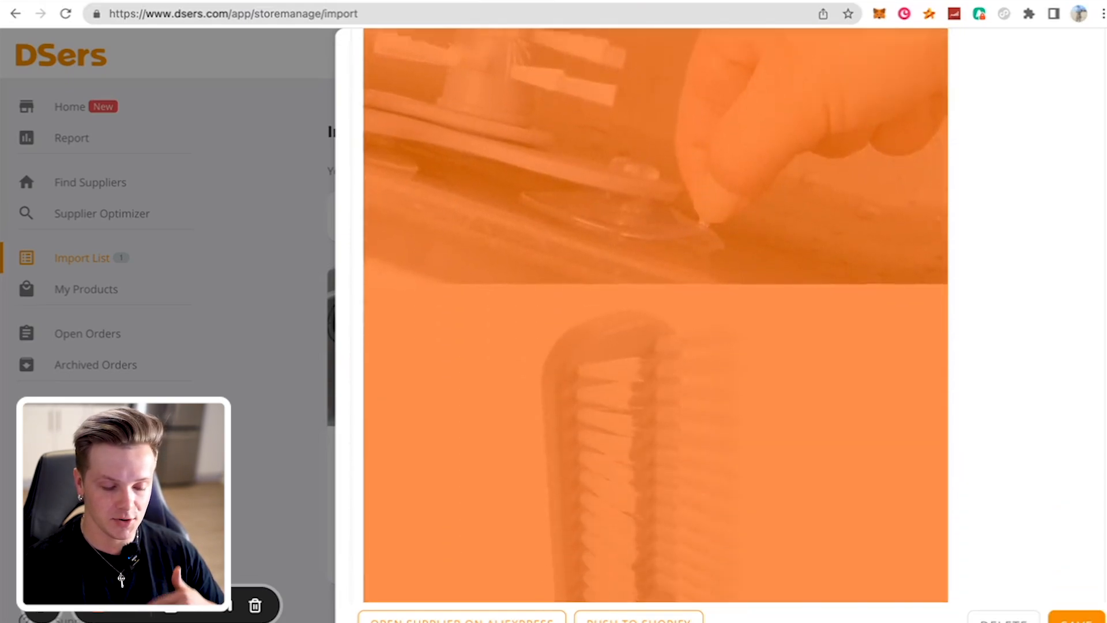
{"action": "scroll", "coordinate": [656, 314], "scroll_direction": "down", "scroll_amount": 15}
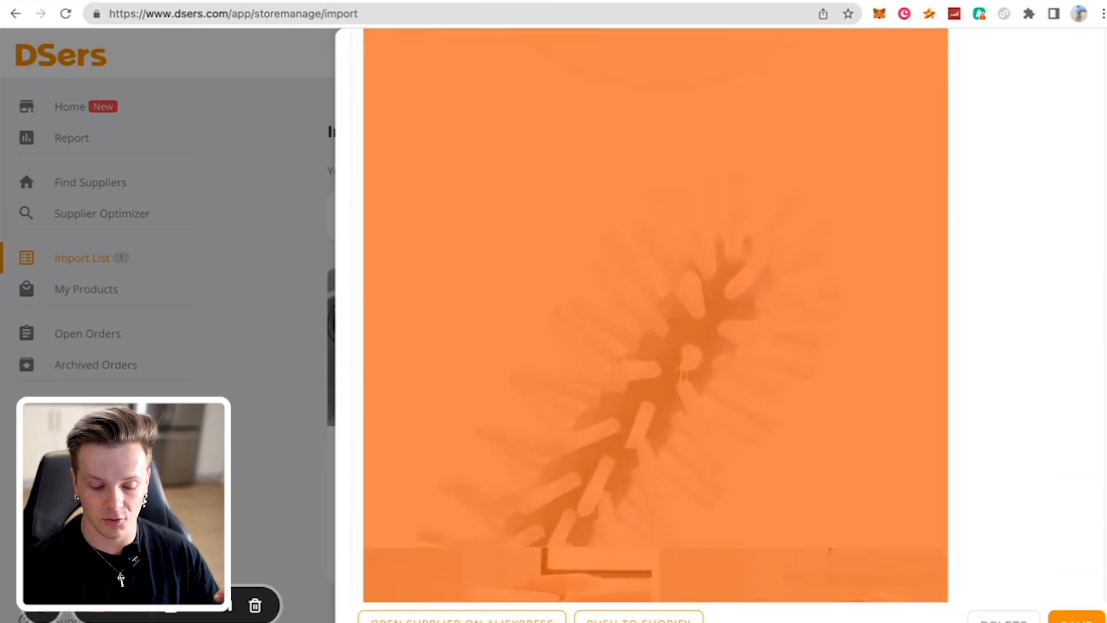
{"action": "scroll", "coordinate": [655, 314], "scroll_direction": "down", "scroll_amount": 10}
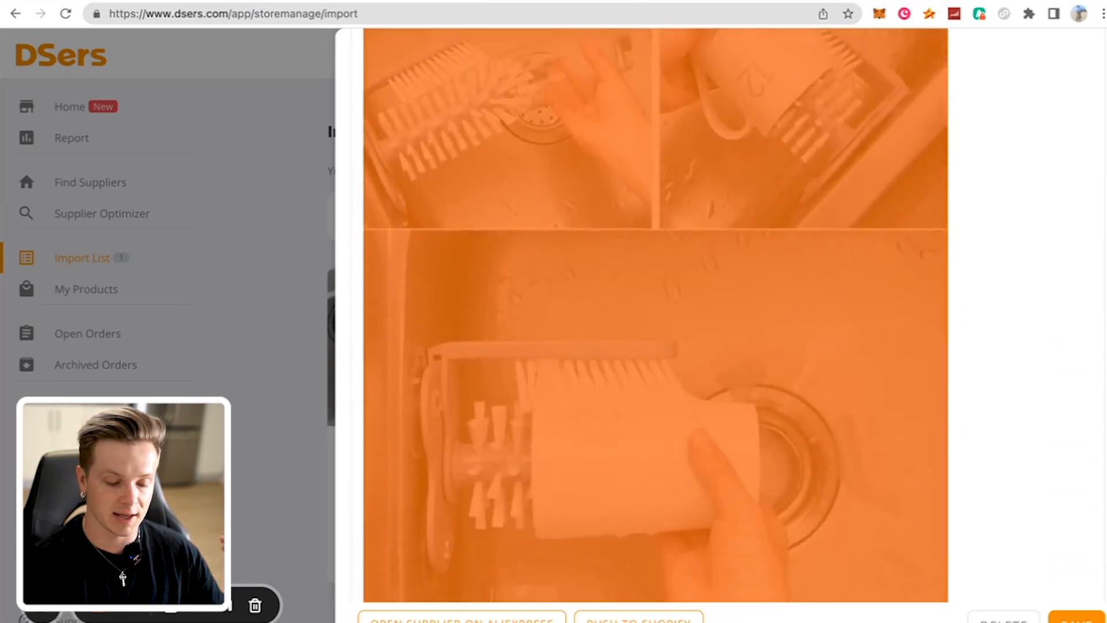
{"action": "key", "text": "BackSpace"}
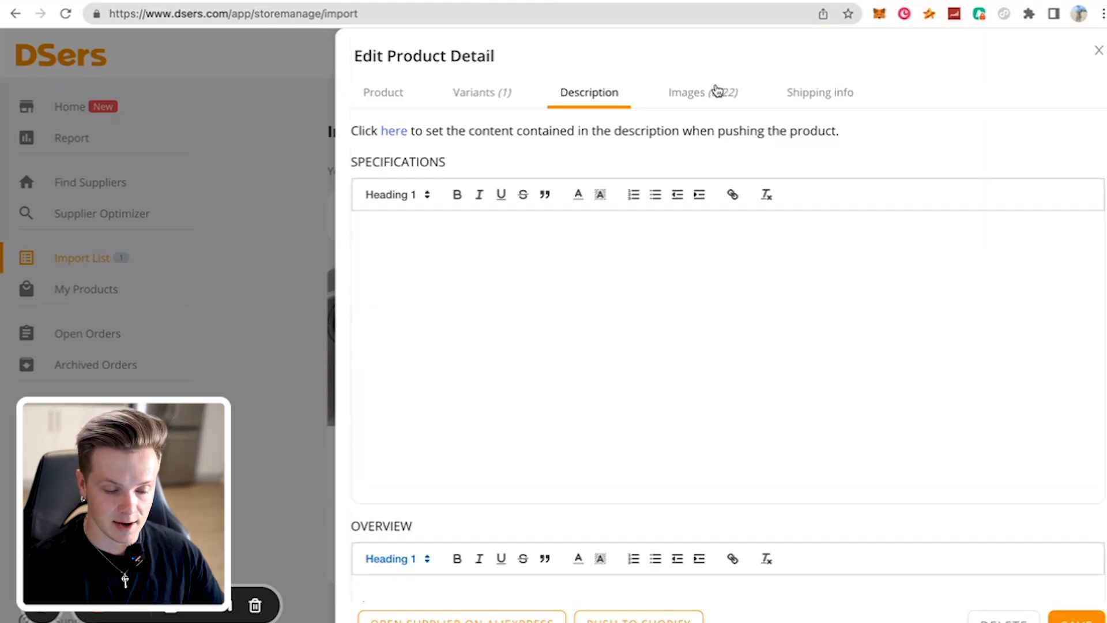
On the Images tab, clear the selection of all 22 product images
{"action": "left_click", "coordinate": [716, 91]}
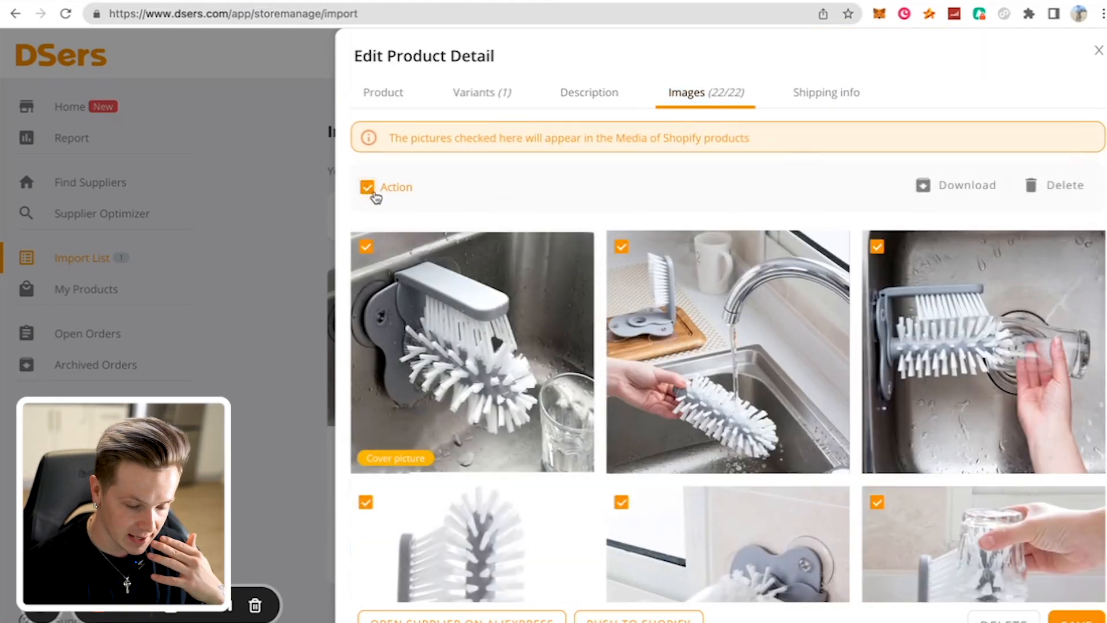
{"action": "left_click", "coordinate": [367, 189]}
{"action": "scroll", "coordinate": [552, 349], "scroll_direction": "down", "scroll_amount": 5}
{"action": "scroll", "coordinate": [552, 350], "scroll_direction": "down", "scroll_amount": 3}
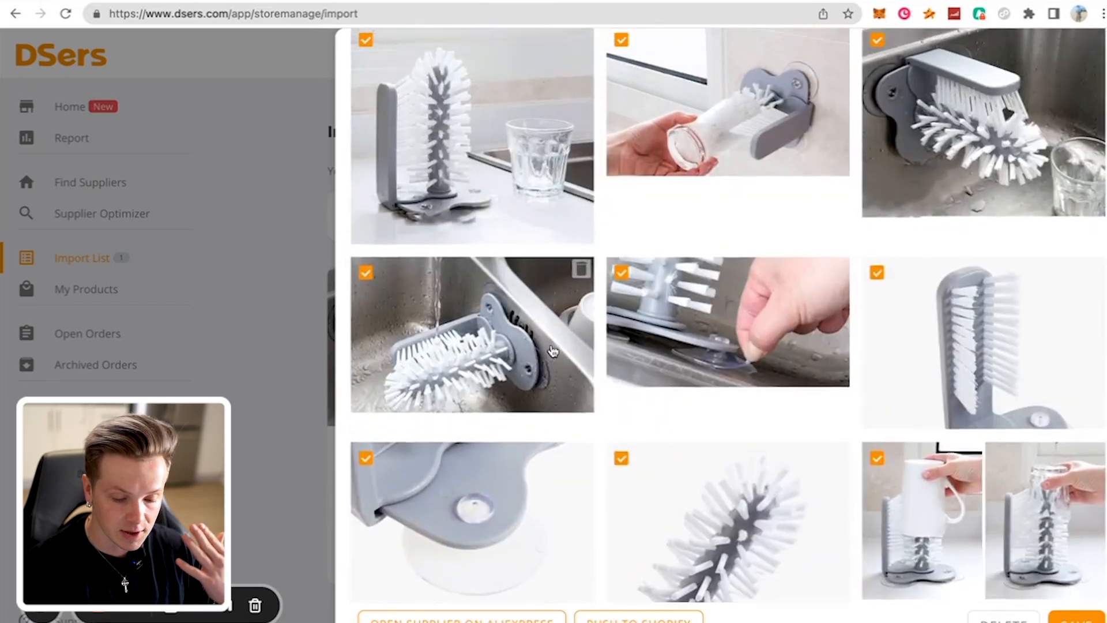
{"action": "scroll", "coordinate": [552, 350], "scroll_direction": "up", "scroll_amount": 8}
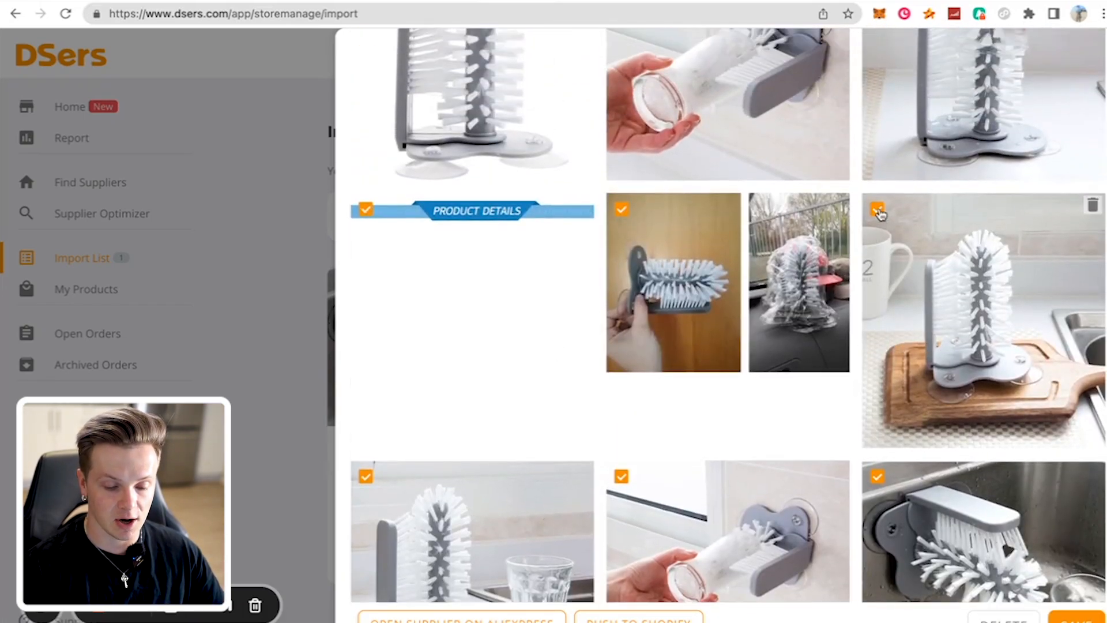
{"action": "scroll", "coordinate": [902, 266], "scroll_direction": "up", "scroll_amount": 10}
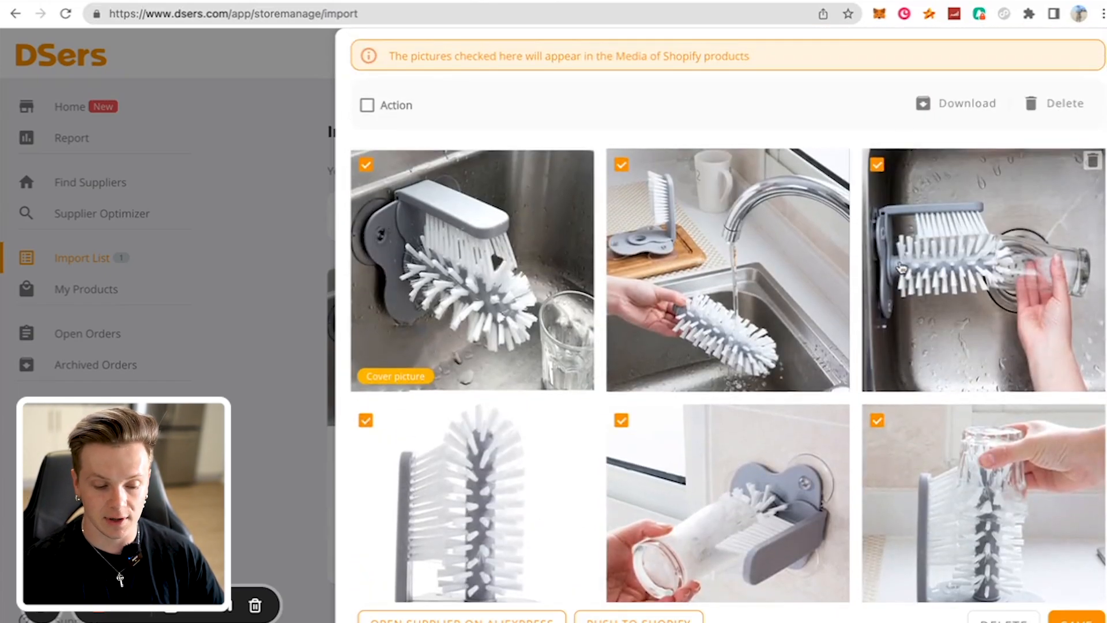
{"action": "left_click", "coordinate": [876, 167]}
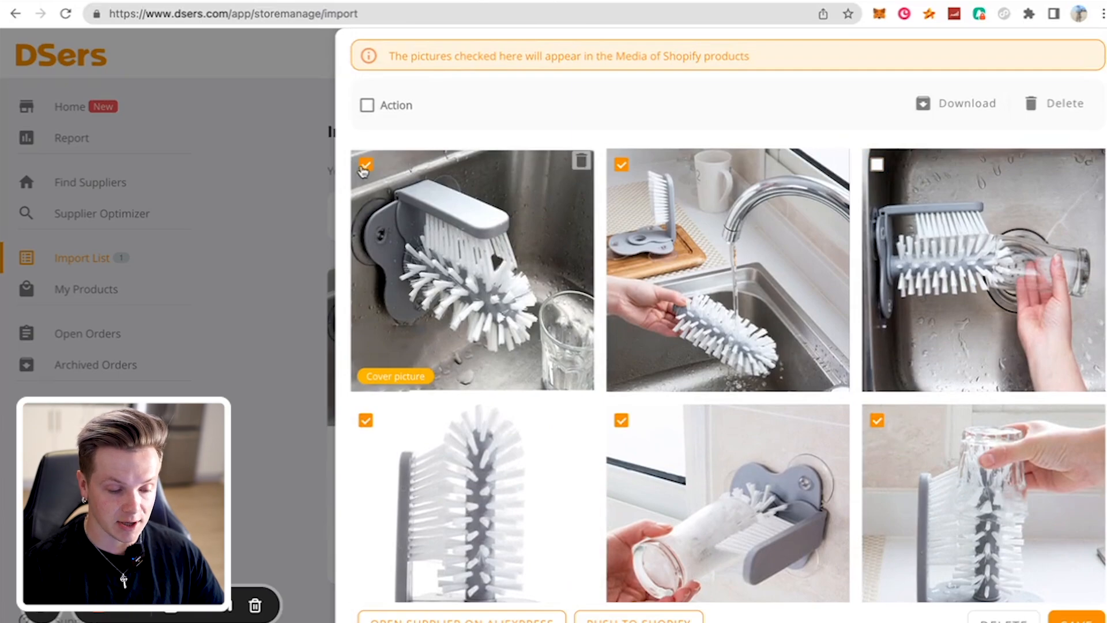
{"action": "left_click", "coordinate": [368, 107]}
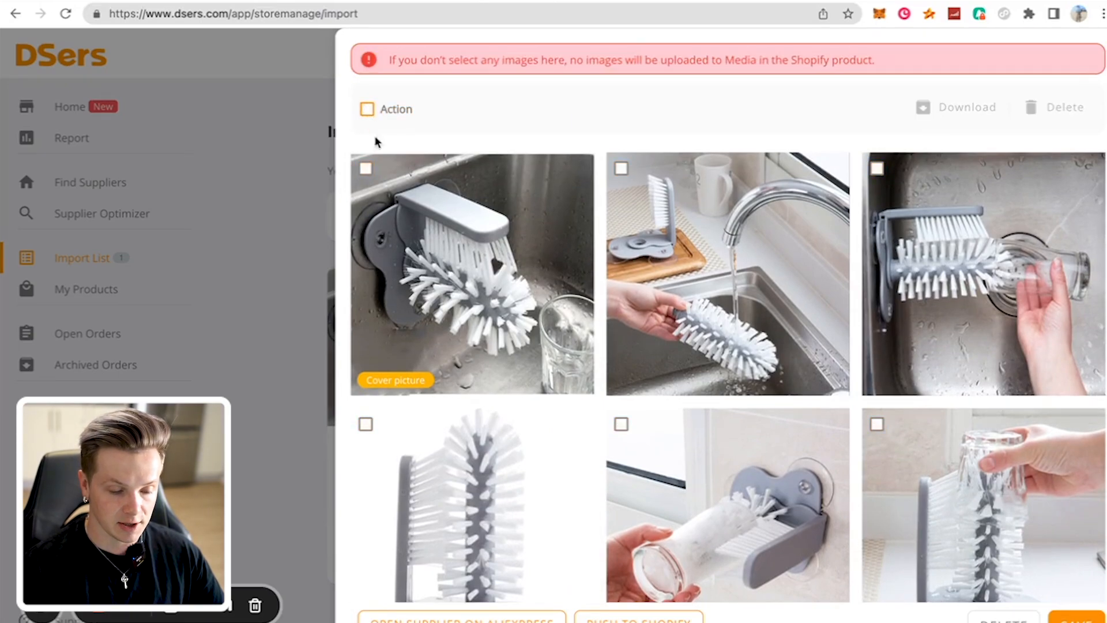
Tick only the wanted photos, including the faucet-rinsing and sink-with-brush shots, and save
{"action": "left_click", "coordinate": [623, 170]}
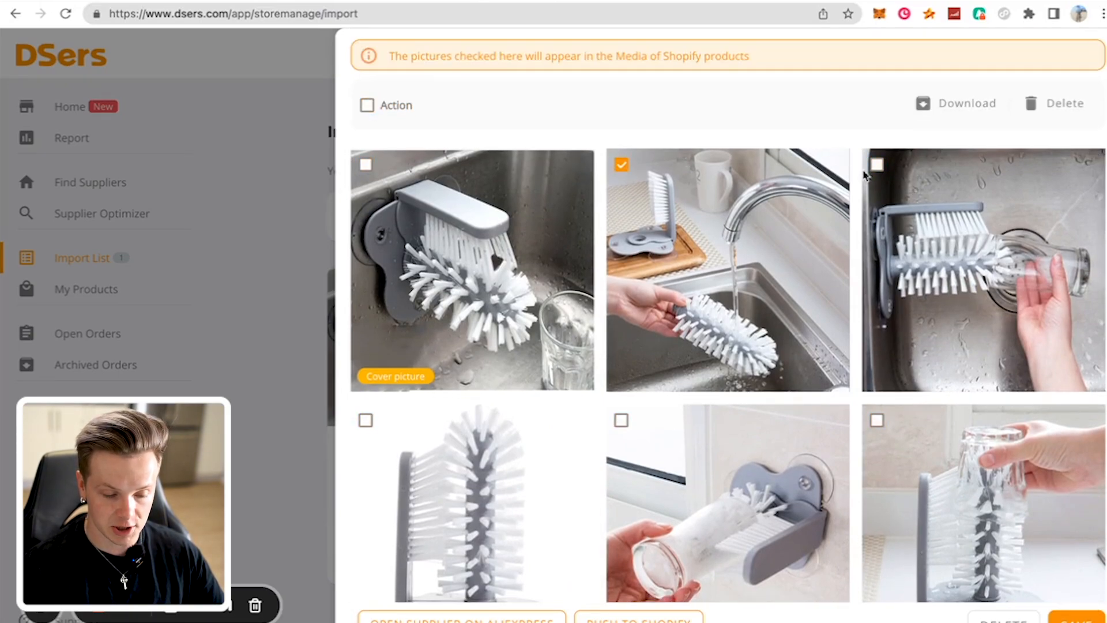
{"action": "scroll", "coordinate": [937, 303], "scroll_direction": "down", "scroll_amount": 10}
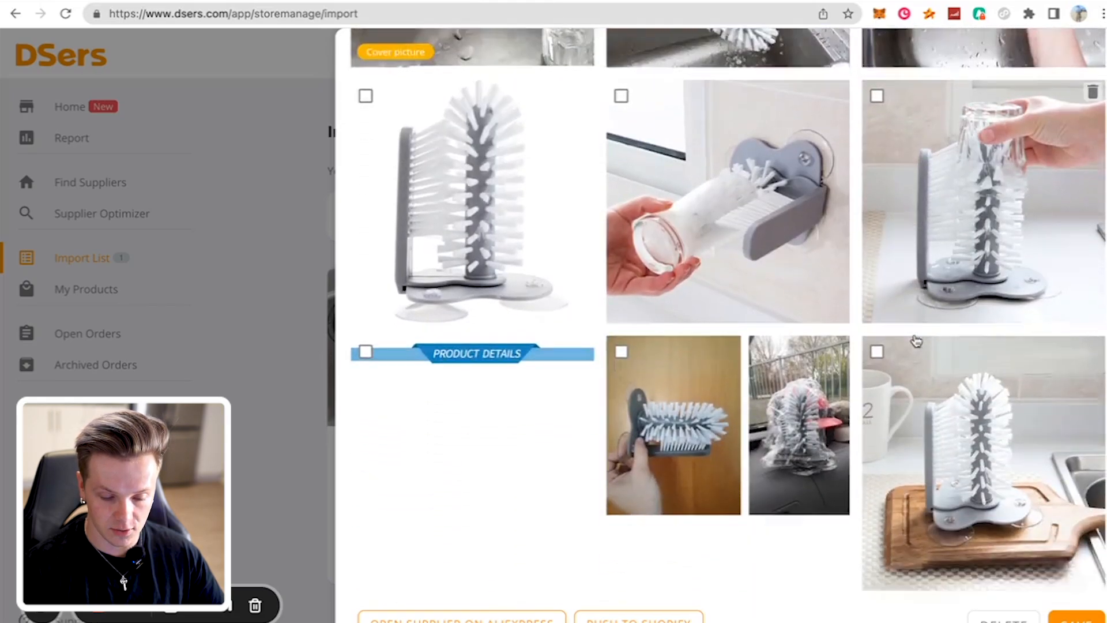
{"action": "scroll", "coordinate": [879, 155], "scroll_direction": "down", "scroll_amount": 3}
{"action": "scroll", "coordinate": [878, 144], "scroll_direction": "up", "scroll_amount": 4}
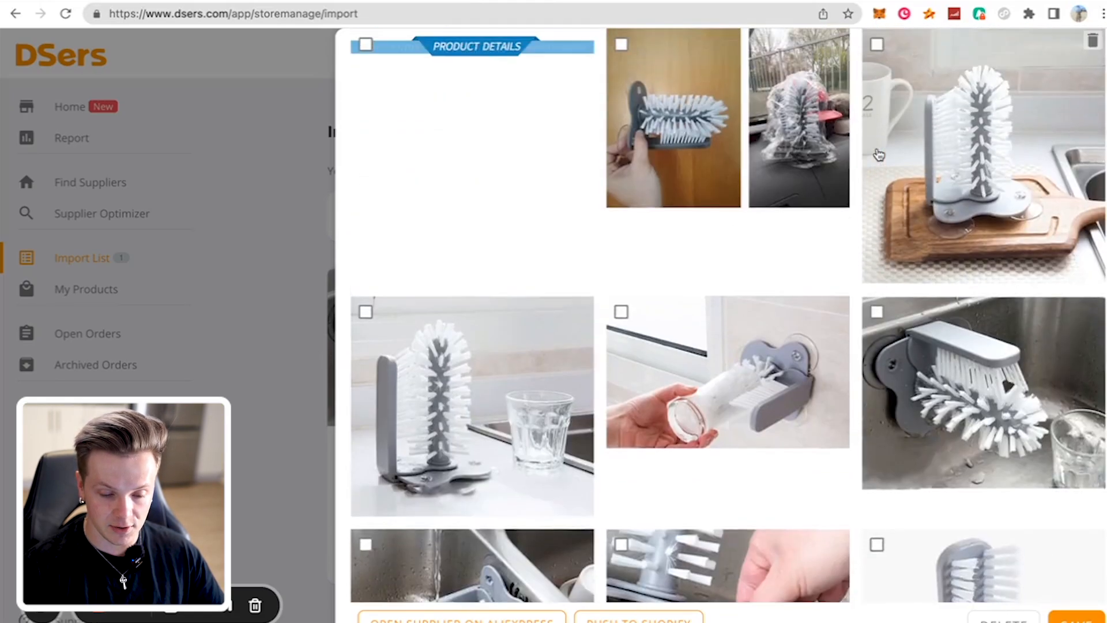
{"action": "scroll", "coordinate": [875, 132], "scroll_direction": "down", "scroll_amount": 15}
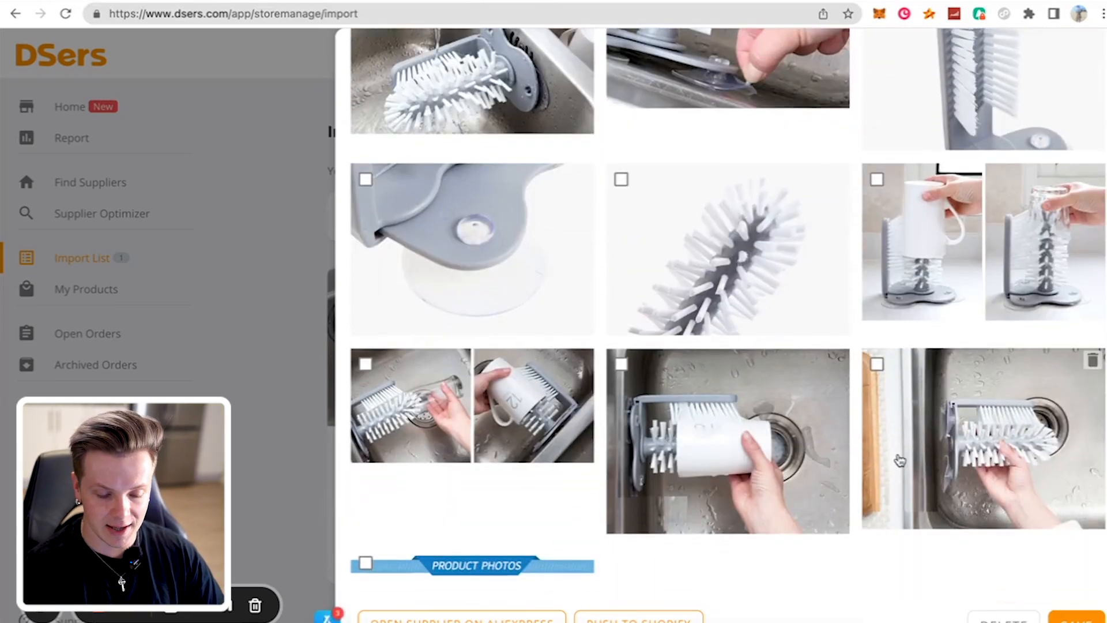
{"action": "left_click", "coordinate": [877, 364]}
{"action": "scroll", "coordinate": [815, 268], "scroll_direction": "up", "scroll_amount": 10}
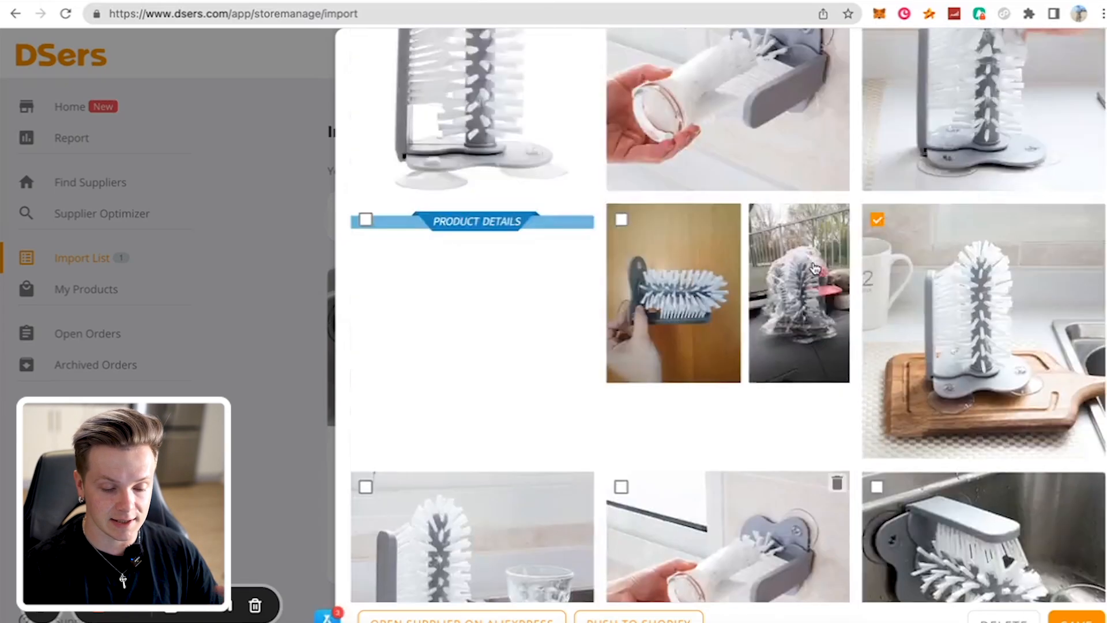
{"action": "scroll", "coordinate": [815, 269], "scroll_direction": "down", "scroll_amount": 2}
{"action": "scroll", "coordinate": [815, 269], "scroll_direction": "up", "scroll_amount": 2}
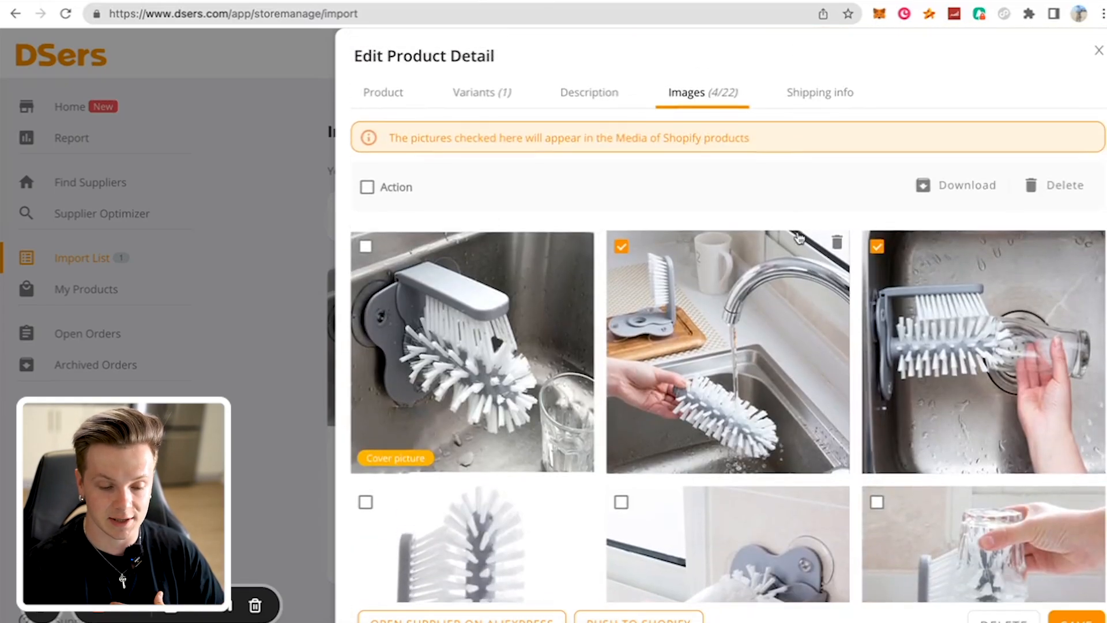
{"action": "scroll", "coordinate": [877, 331], "scroll_direction": "down", "scroll_amount": 3}
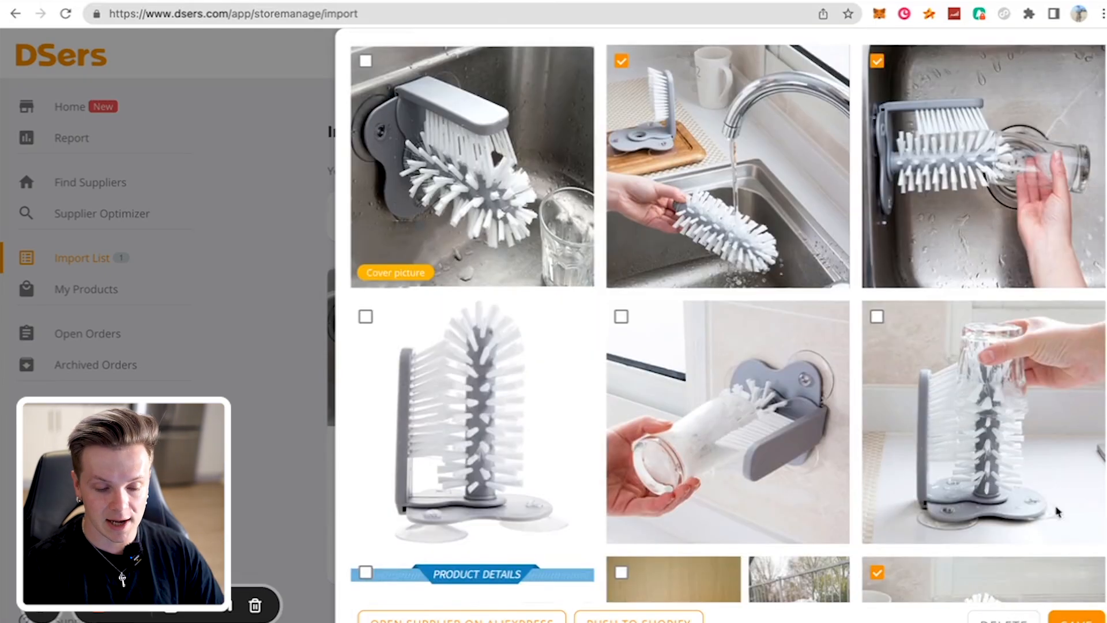
{"action": "scroll", "coordinate": [754, 430], "scroll_direction": "up", "scroll_amount": 3}
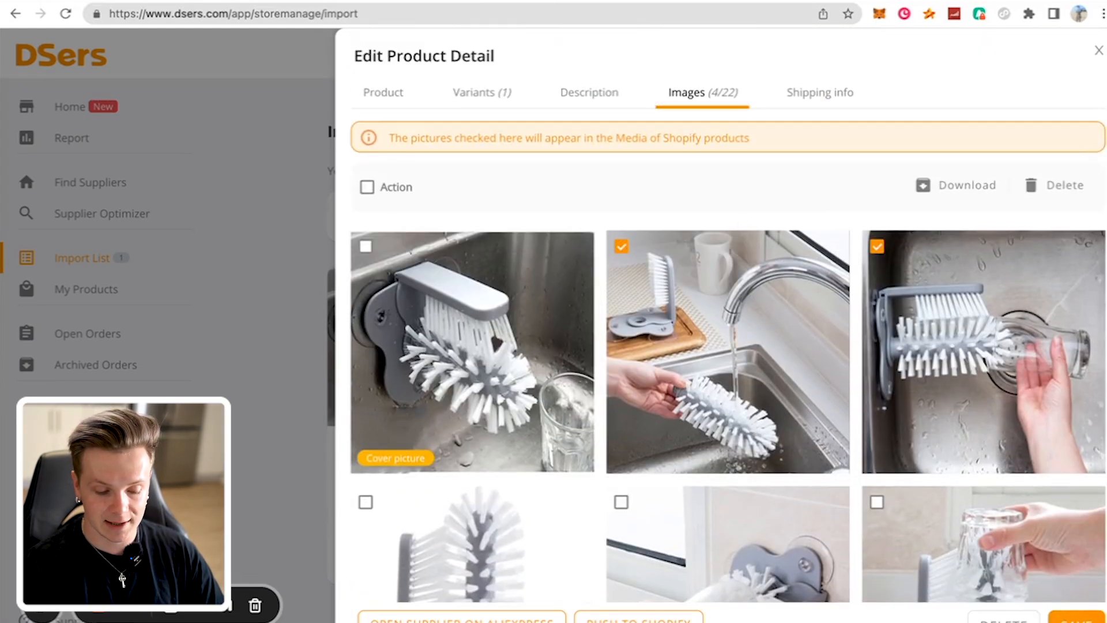
{"action": "left_click", "coordinate": [1065, 616]}
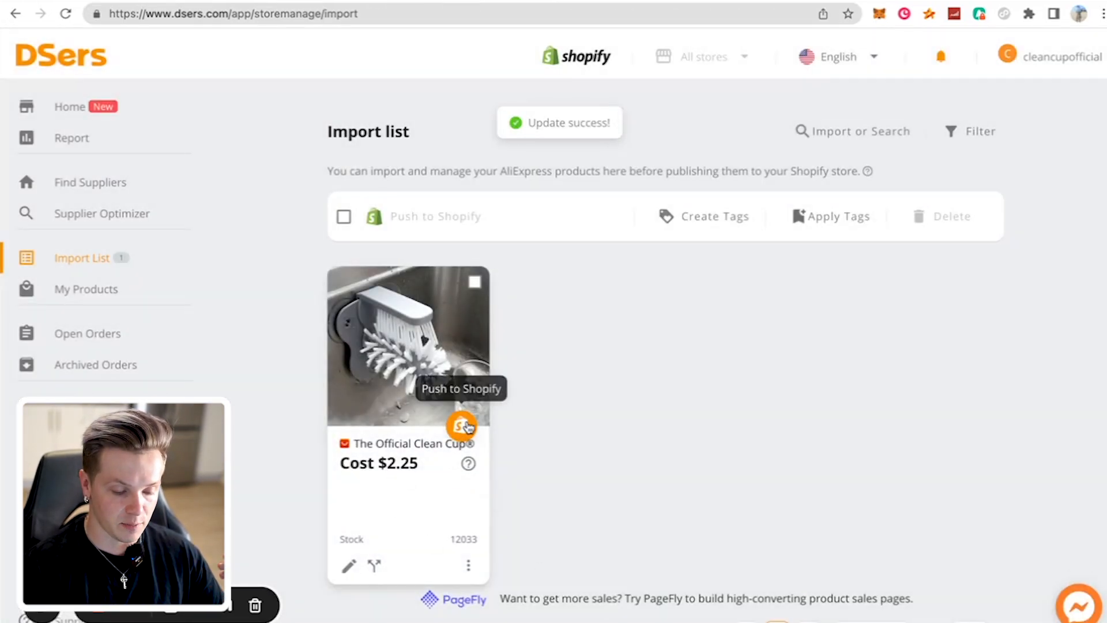
Push the product to Shopify with Continue selling and Online Store publishing on, pricing rule off
{"action": "left_click", "coordinate": [461, 428]}
{"action": "scroll", "coordinate": [343, 313], "scroll_direction": "down", "scroll_amount": 1}
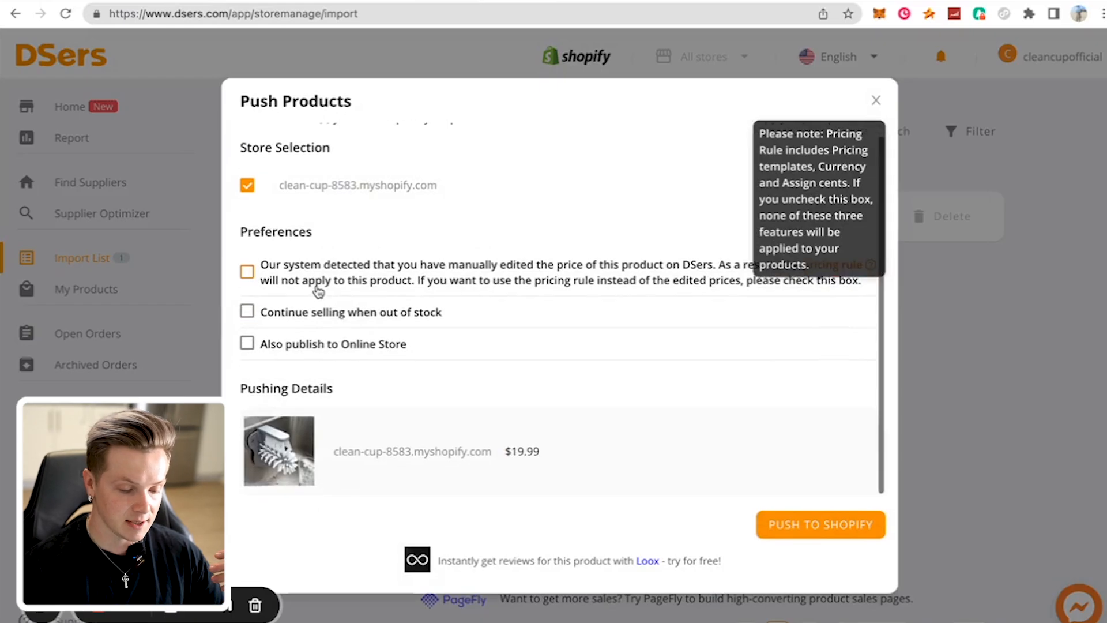
{"action": "left_click", "coordinate": [320, 288]}
{"action": "left_click", "coordinate": [320, 315]}
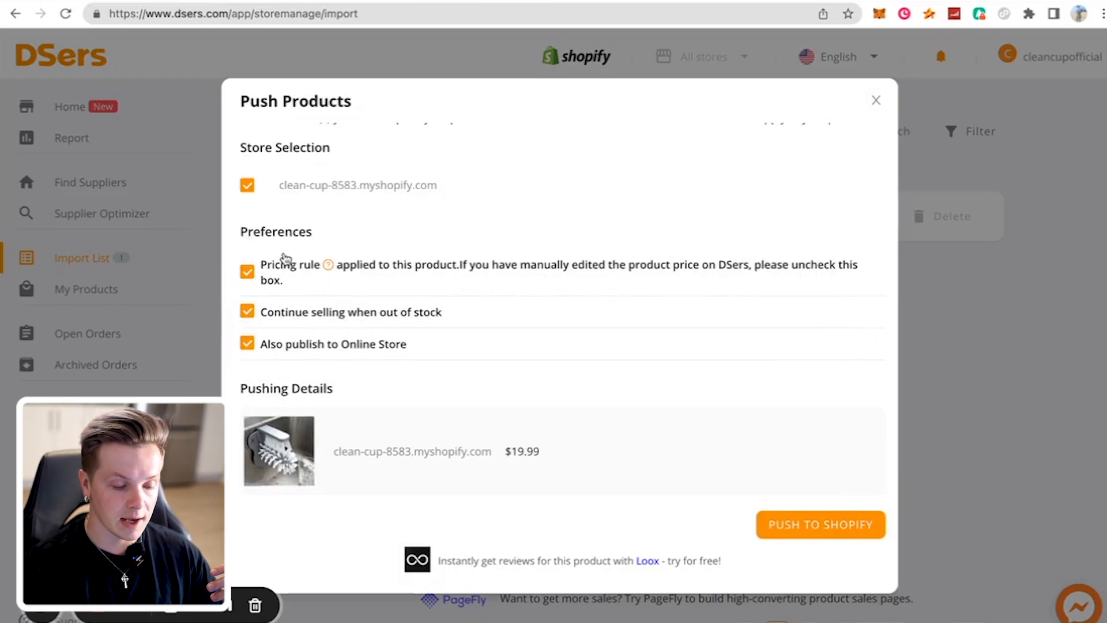
{"action": "left_click", "coordinate": [275, 279]}
{"action": "left_click", "coordinate": [275, 279]}
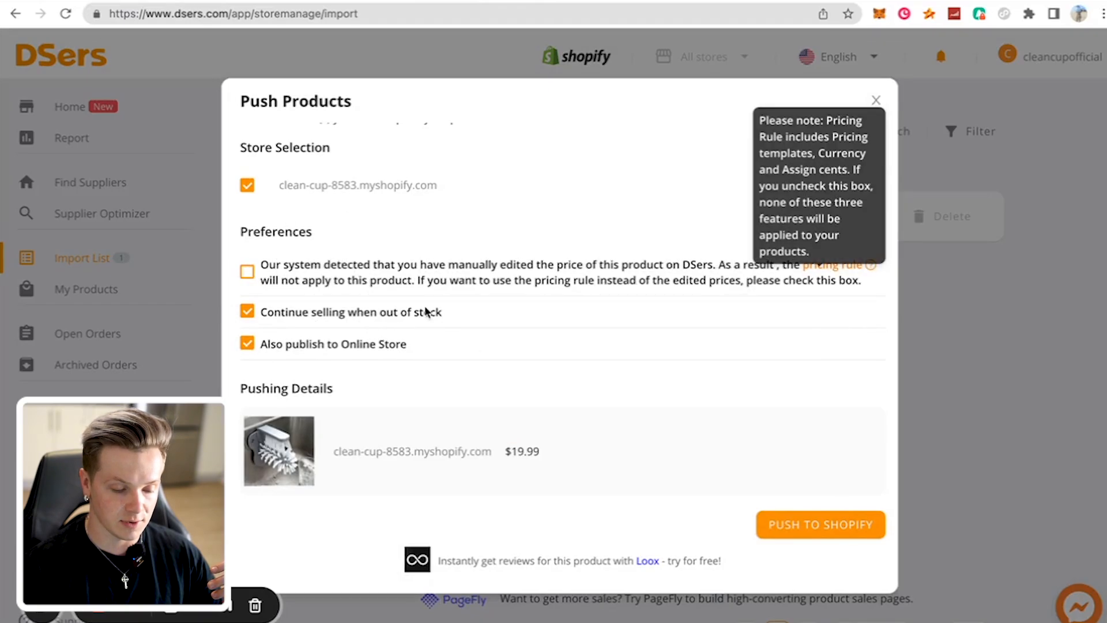
{"action": "left_click", "coordinate": [828, 524]}
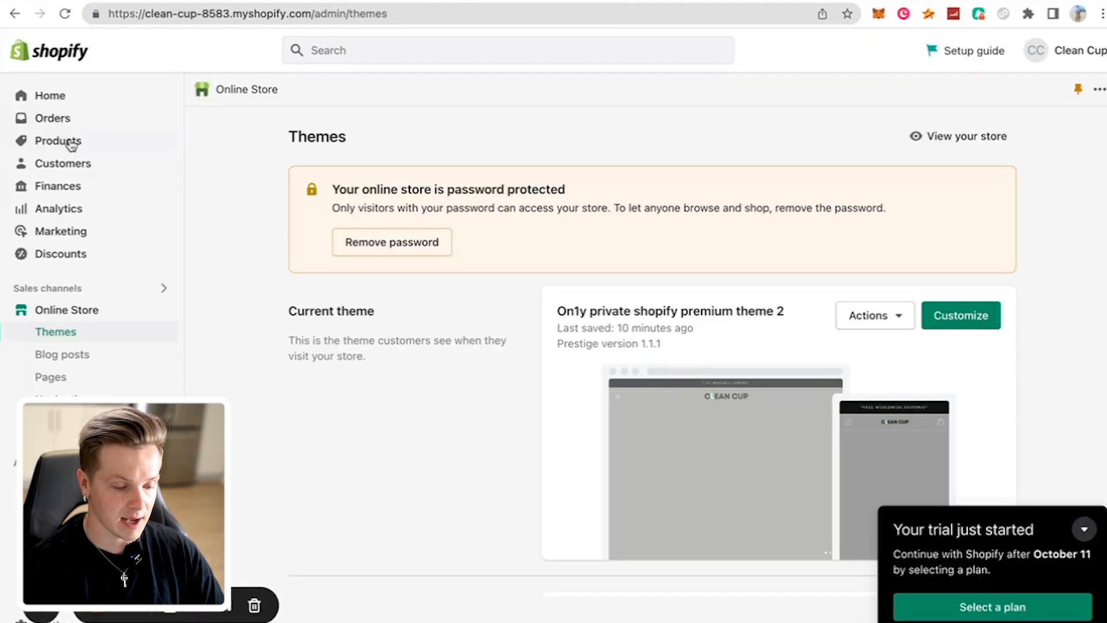
{"action": "left_click", "coordinate": [70, 144]}
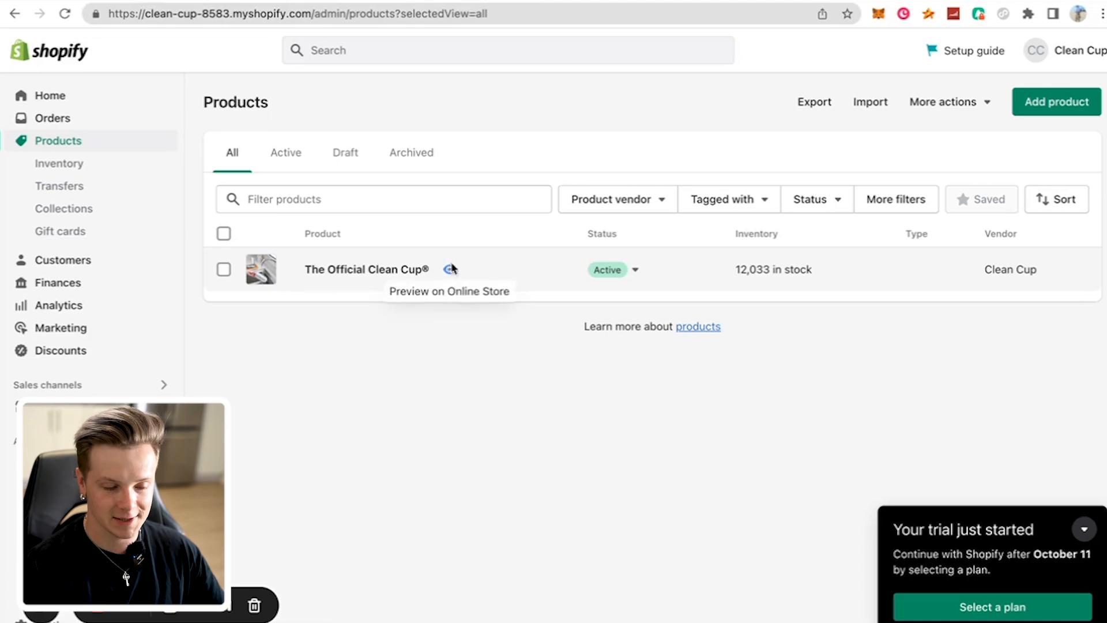
Check the storefront preview shows $19.99 against $49.99, then open the product's admin edit page
{"action": "left_click", "coordinate": [452, 265]}
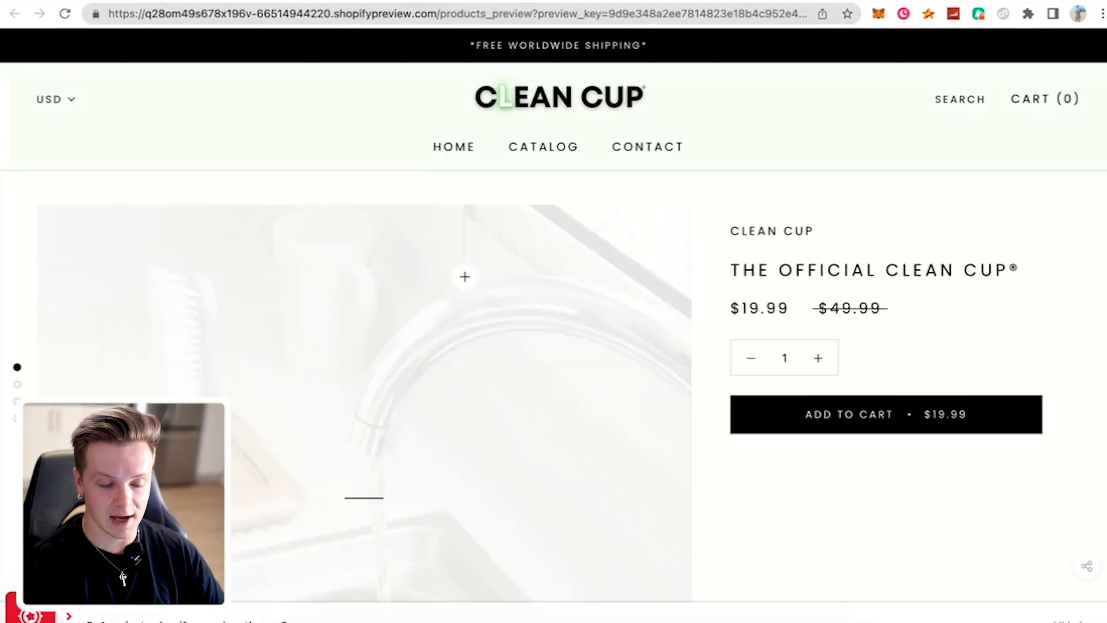
{"action": "scroll", "coordinate": [709, 384], "scroll_direction": "down", "scroll_amount": 2}
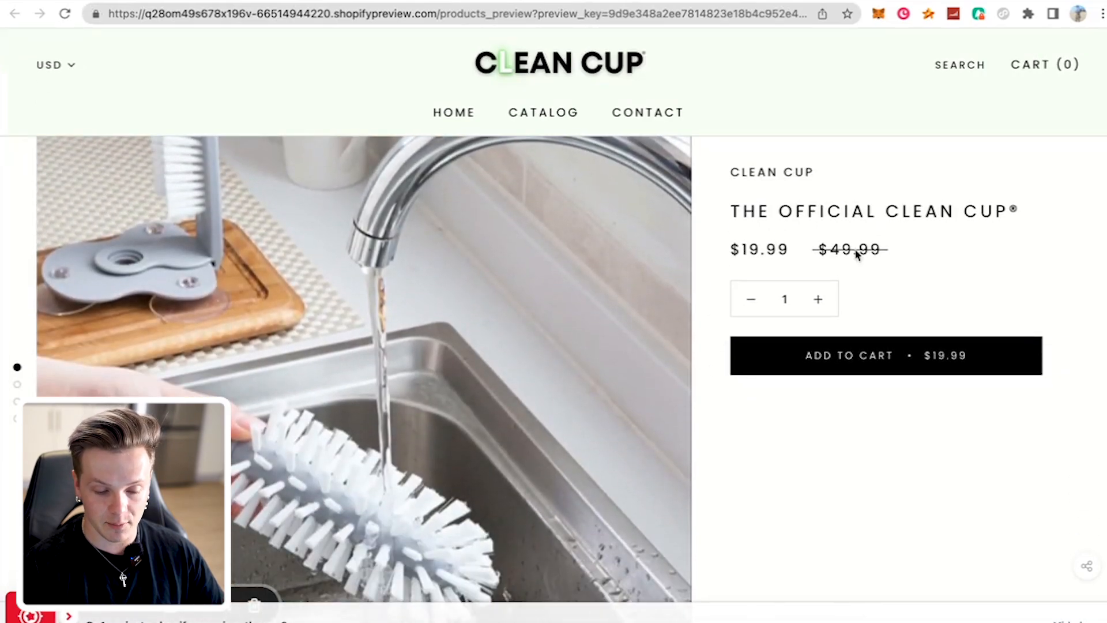
{"action": "left_click_drag", "start_coordinate": [911, 254], "coordinate": [815, 257]}
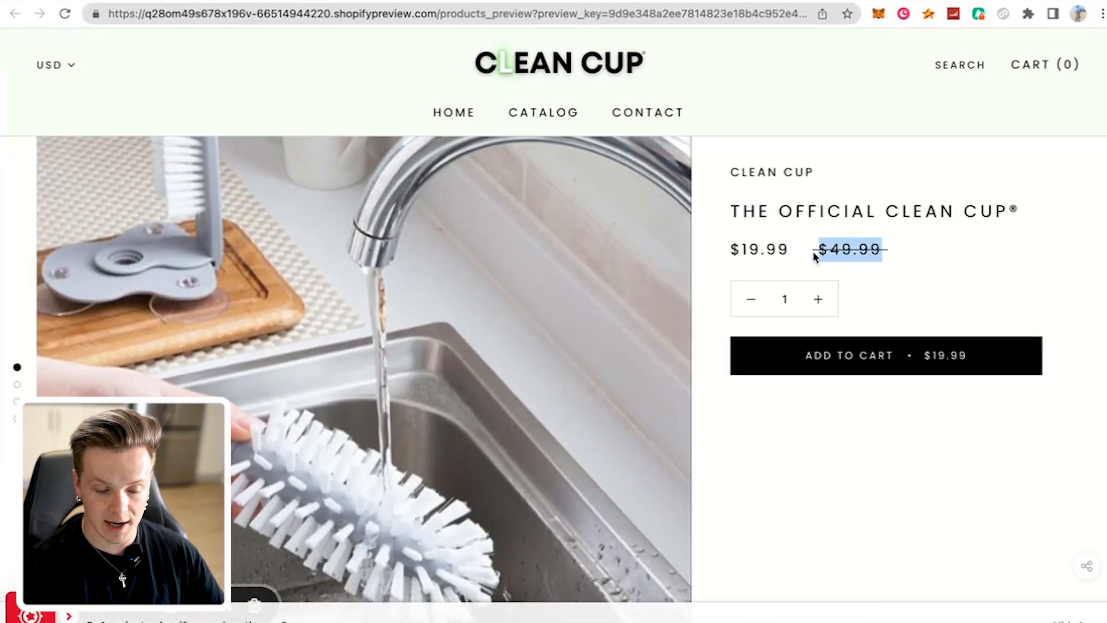
{"action": "left_click_drag", "start_coordinate": [705, 254], "coordinate": [800, 241]}
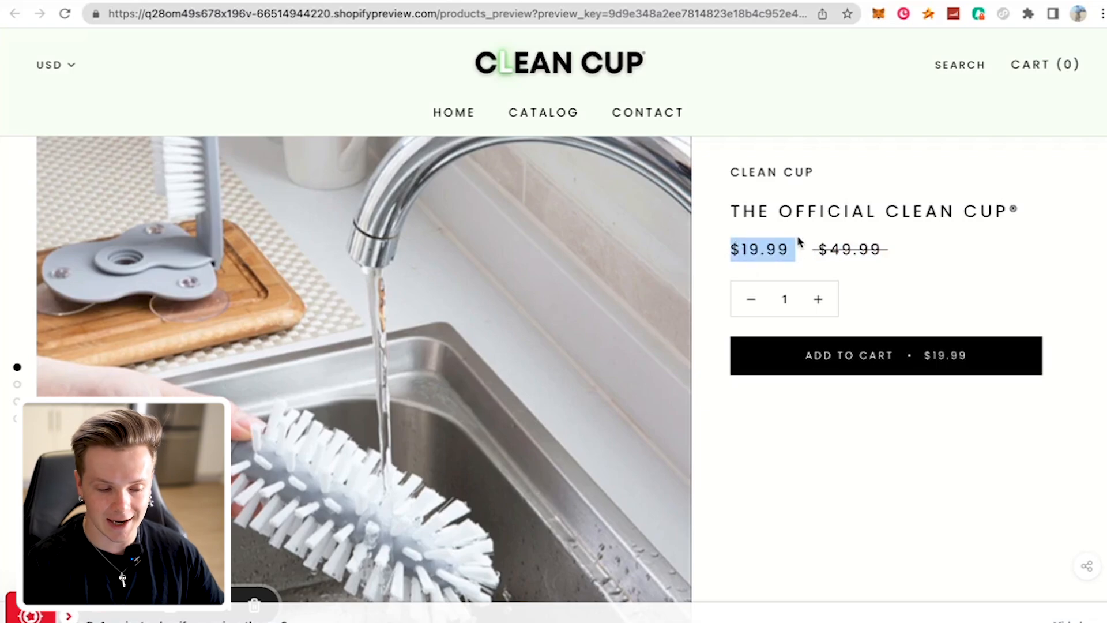
{"action": "key", "text": "ctrl+w"}
{"action": "left_click", "coordinate": [371, 275]}
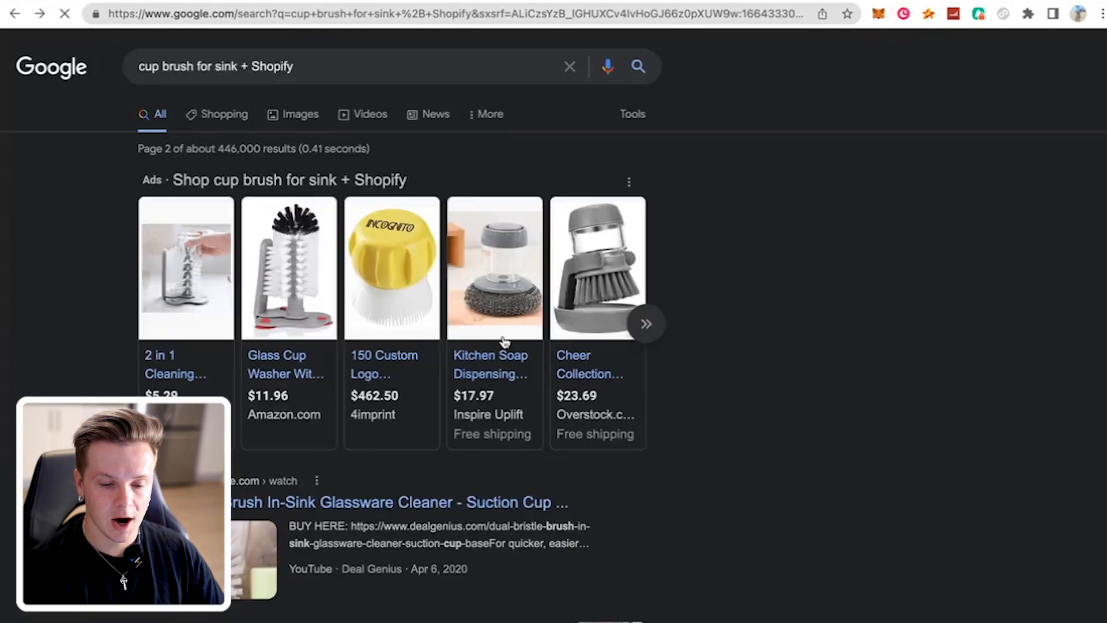
Search Google for 'cup brush + Shopify' and skim the results before going back
{"action": "scroll", "coordinate": [503, 342], "scroll_direction": "down", "scroll_amount": 9}
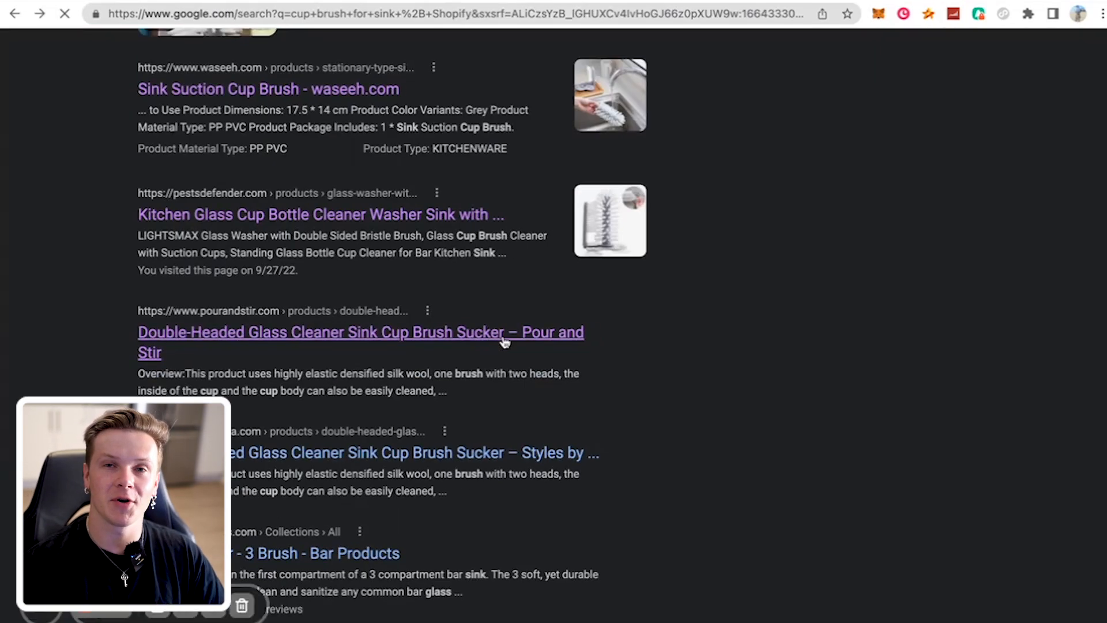
{"action": "scroll", "coordinate": [504, 342], "scroll_direction": "up", "scroll_amount": 15}
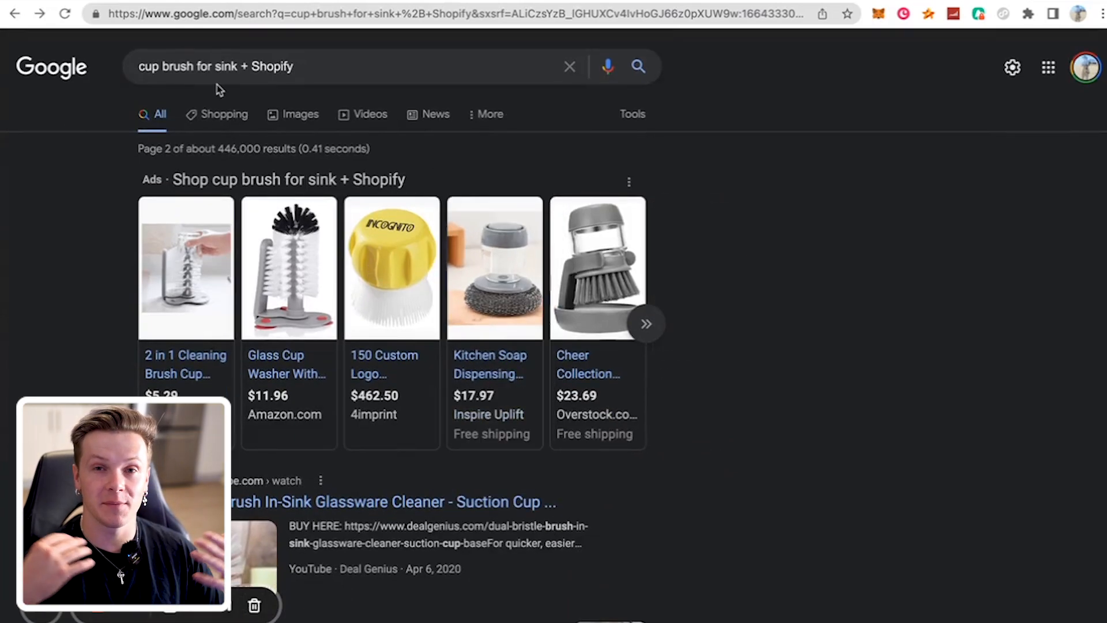
{"action": "double_click", "coordinate": [227, 65]}
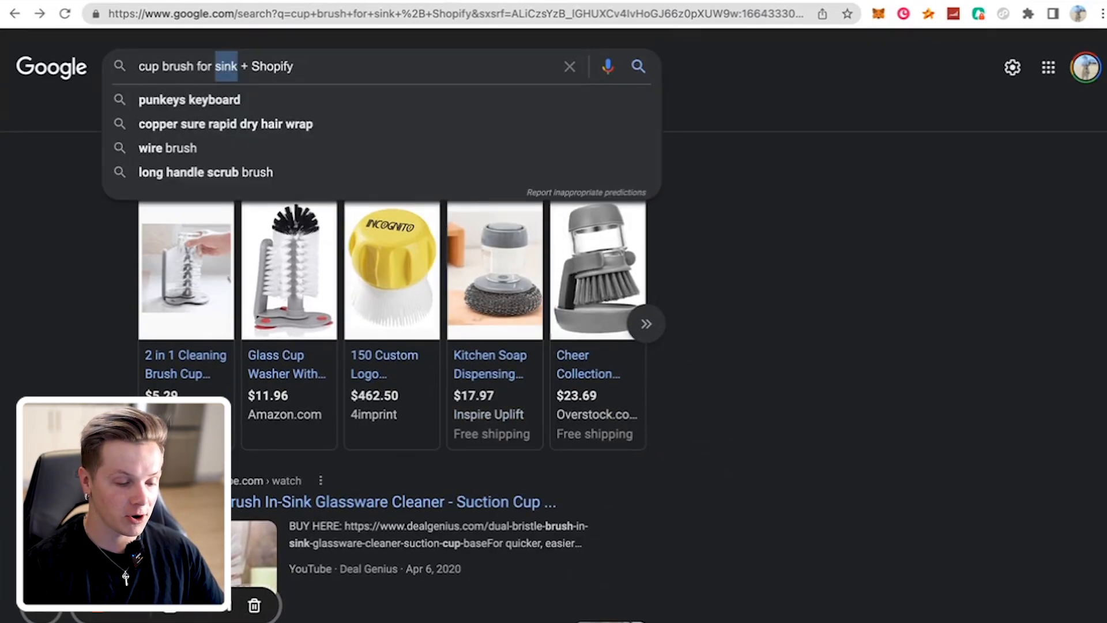
{"action": "key", "text": "BackSpace"}
{"action": "key", "text": "BackSpace"}
{"action": "key", "text": "BackSpace"}
{"action": "key", "text": "BackSpace"}
{"action": "key", "text": "BackSpace"}
{"action": "key", "text": "BackSpace"}
{"action": "left_click", "coordinate": [280, 61]}
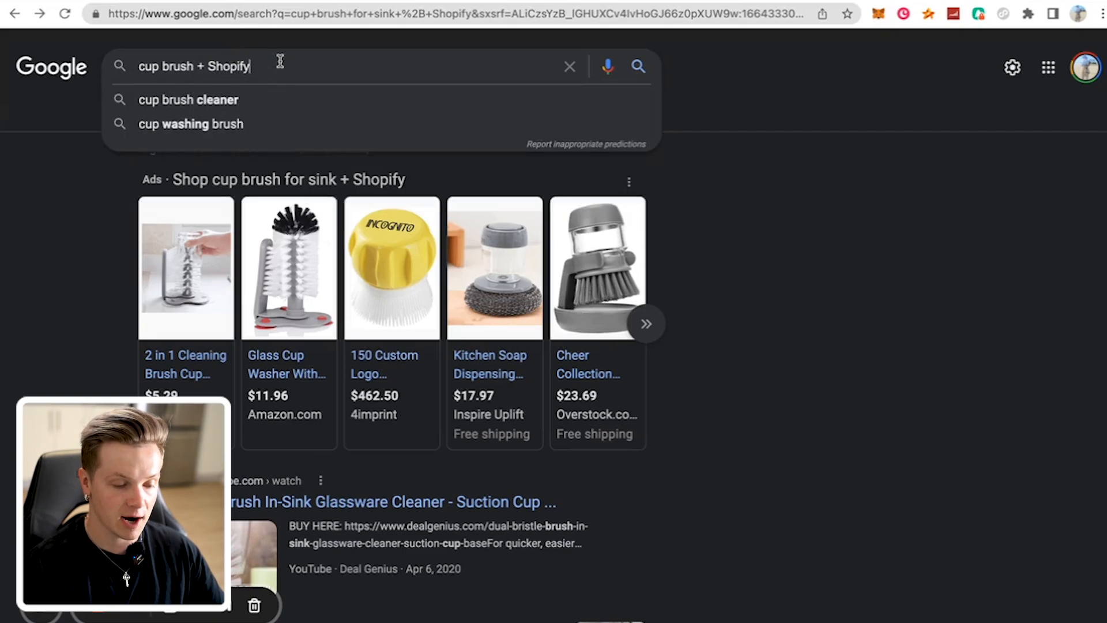
{"action": "key", "text": "Return"}
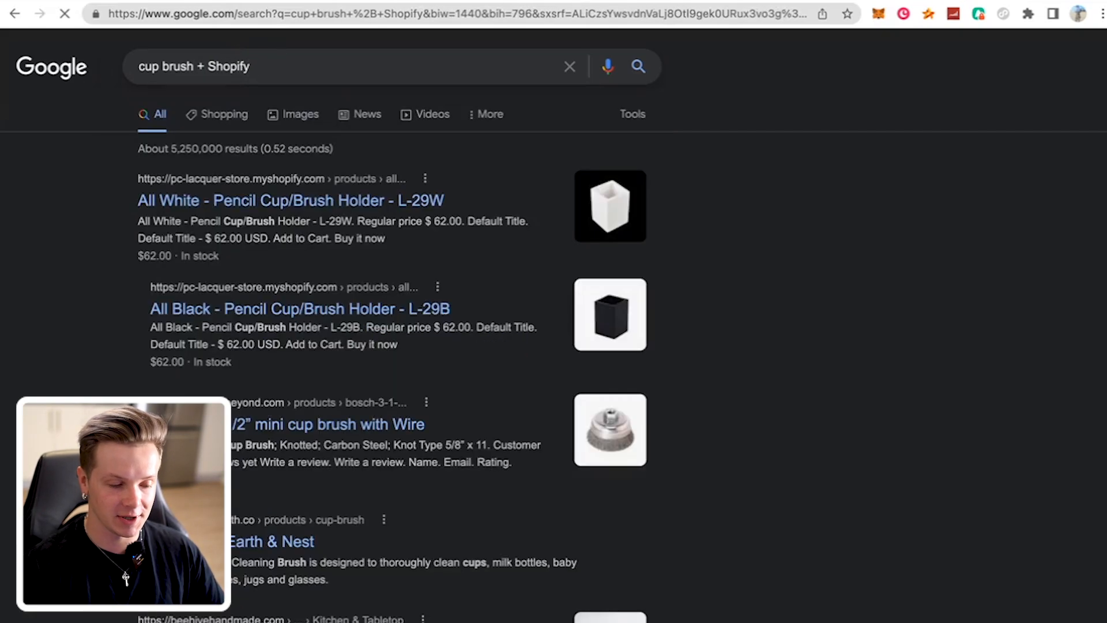
{"action": "scroll", "coordinate": [229, 305], "scroll_direction": "down", "scroll_amount": 6}
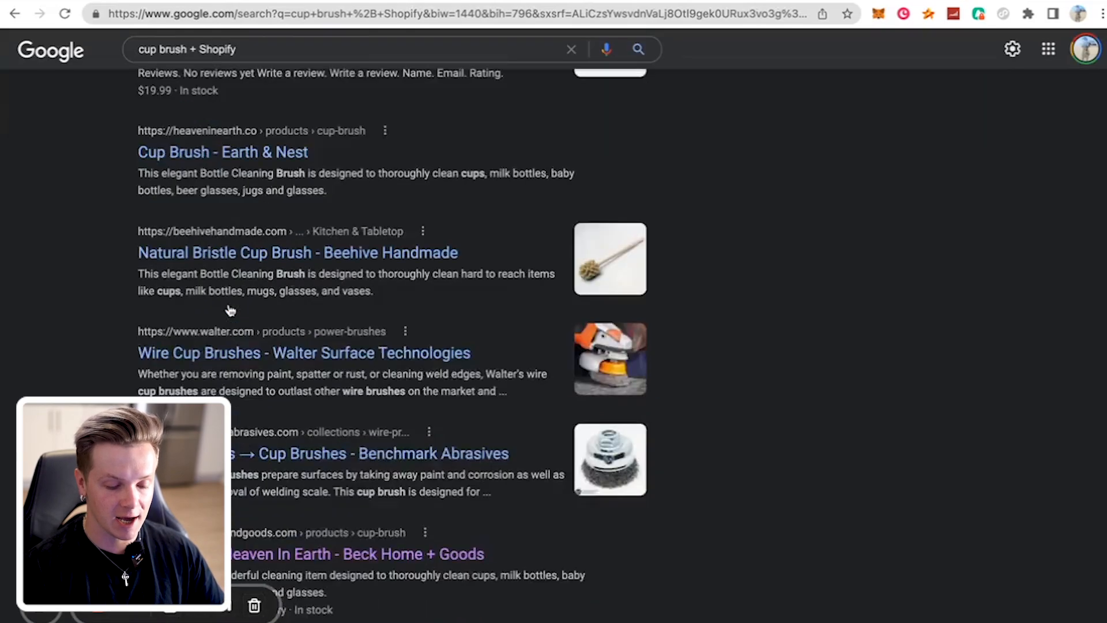
{"action": "scroll", "coordinate": [229, 304], "scroll_direction": "down", "scroll_amount": 8}
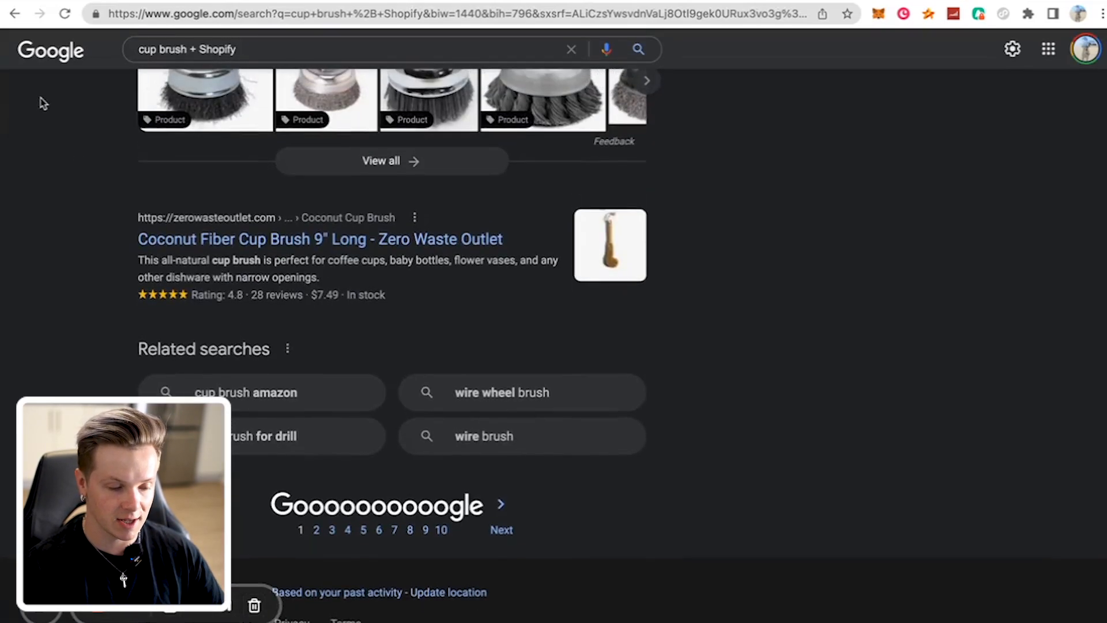
{"action": "left_click", "coordinate": [14, 13]}
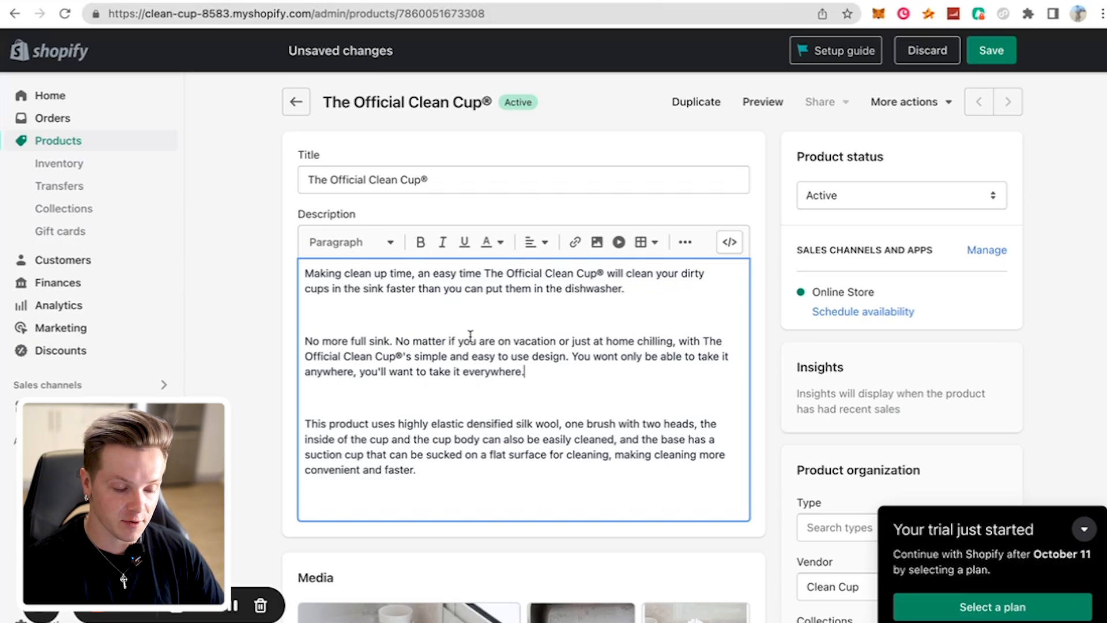
{"action": "left_click", "coordinate": [299, 268]}
{"action": "left_click", "coordinate": [717, 471]}
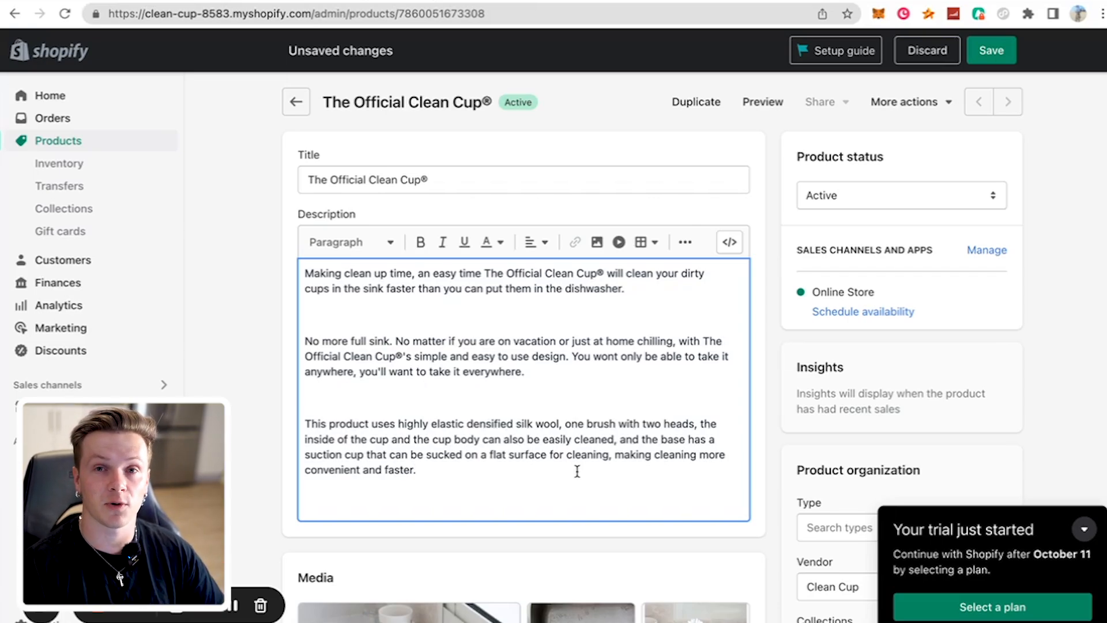
{"action": "left_click_drag", "start_coordinate": [561, 375], "coordinate": [282, 335]}
{"action": "left_click", "coordinate": [397, 351]}
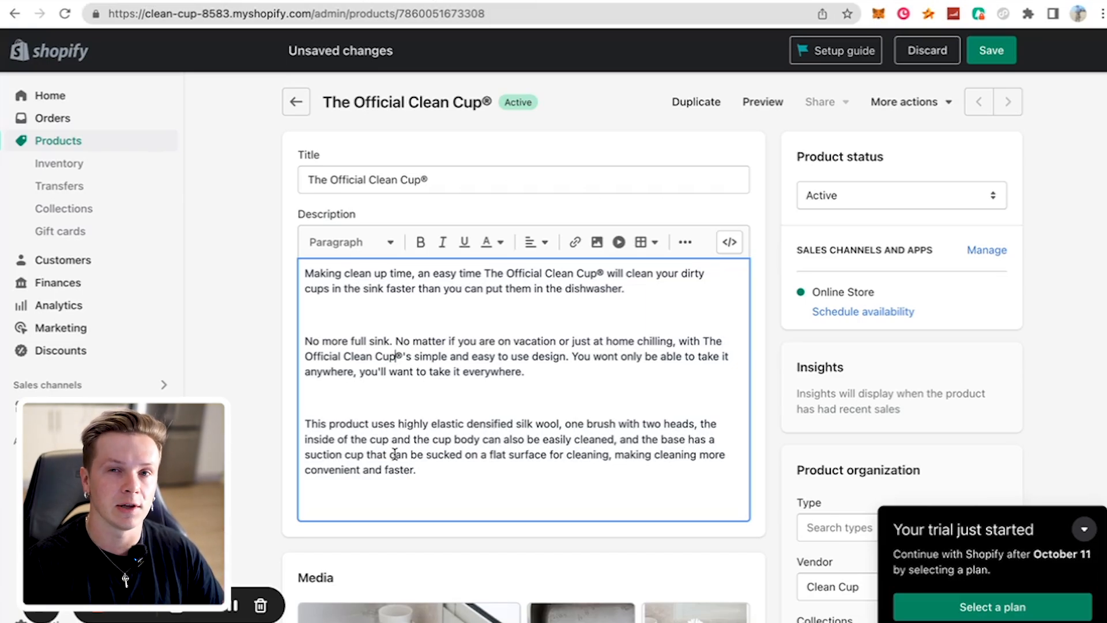
{"action": "left_click", "coordinate": [375, 317]}
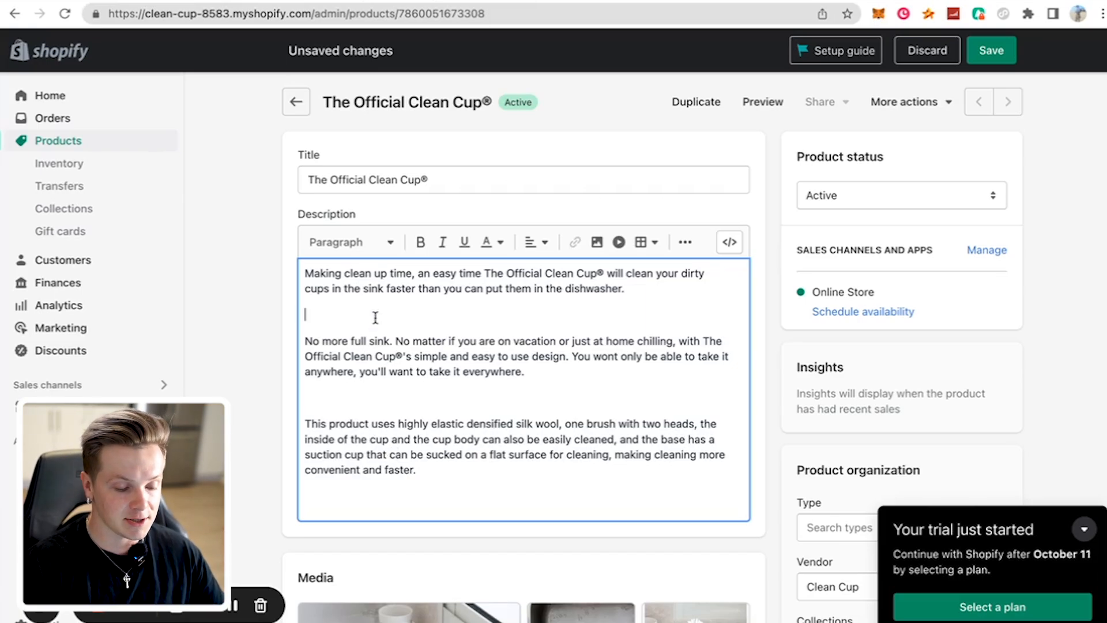
{"action": "left_click_drag", "start_coordinate": [308, 268], "coordinate": [558, 470]}
{"action": "left_click", "coordinate": [491, 392]}
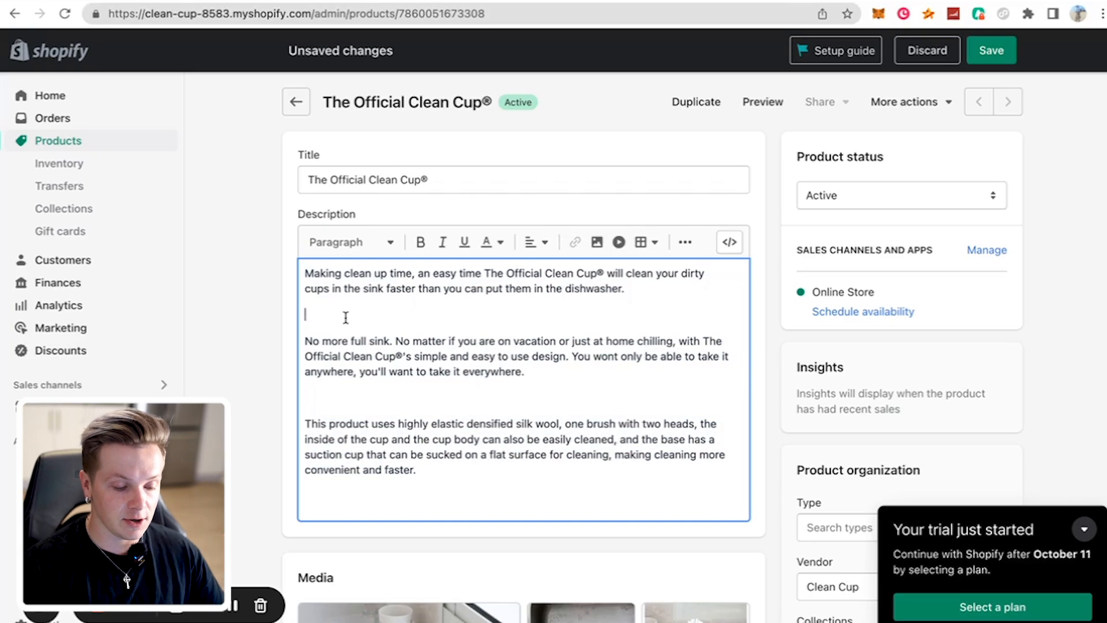
Upload the first scrub-brush GIF, insert it below paragraph one and enlarge it to 435 × 268
{"action": "left_click", "coordinate": [597, 241]}
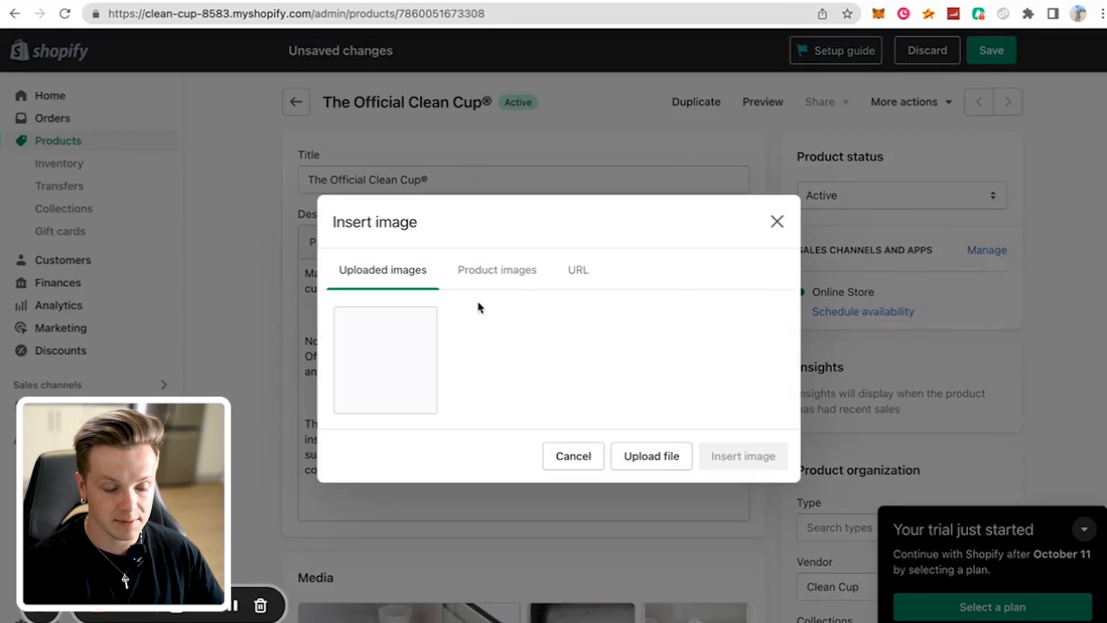
{"action": "left_click", "coordinate": [507, 271]}
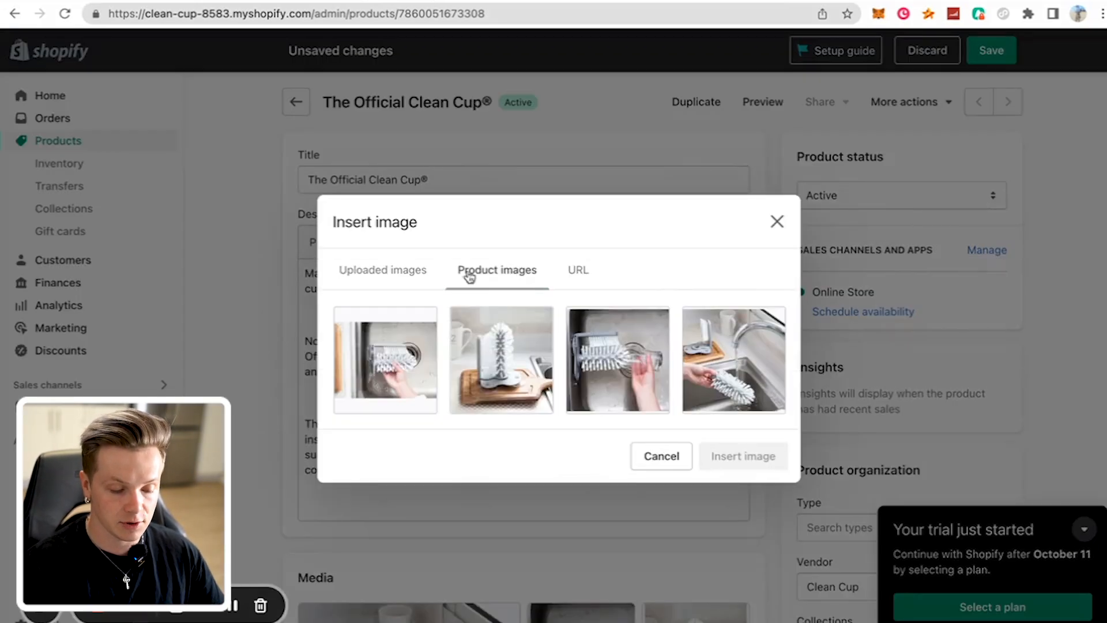
{"action": "left_click", "coordinate": [413, 272]}
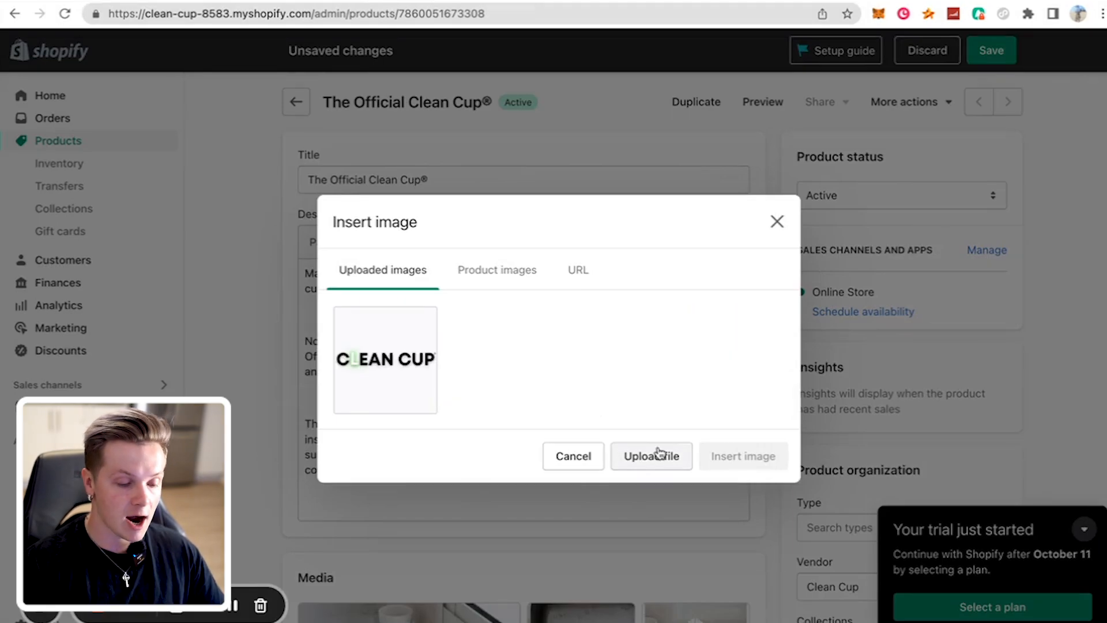
{"action": "left_click", "coordinate": [659, 453]}
{"action": "left_click", "coordinate": [720, 140]}
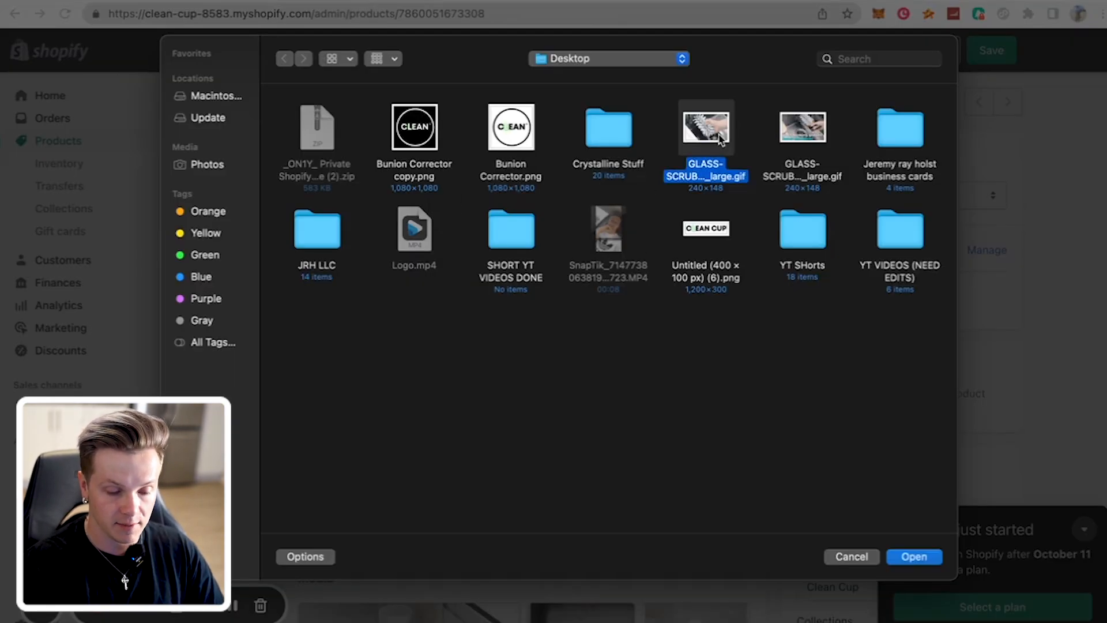
{"action": "left_click", "coordinate": [914, 558]}
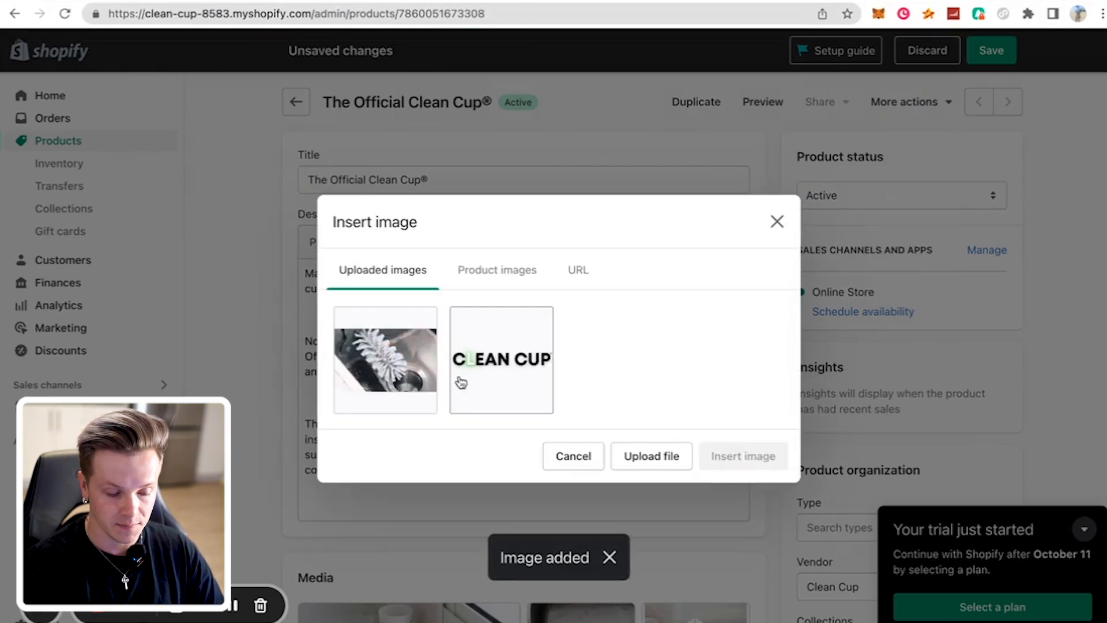
{"action": "left_click", "coordinate": [749, 553]}
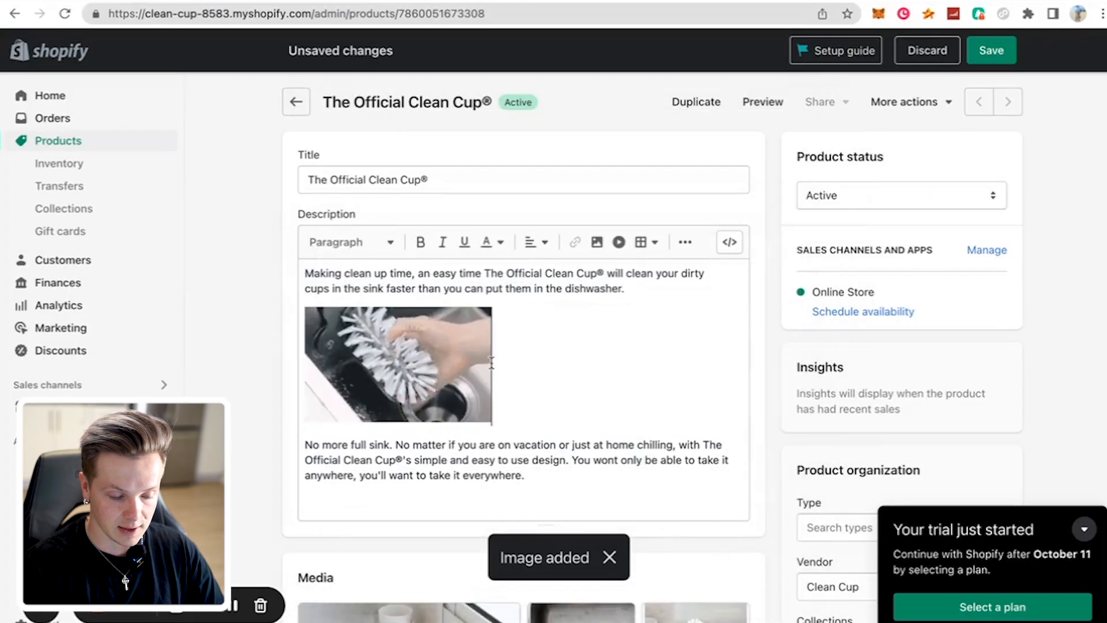
{"action": "left_click", "coordinate": [425, 374]}
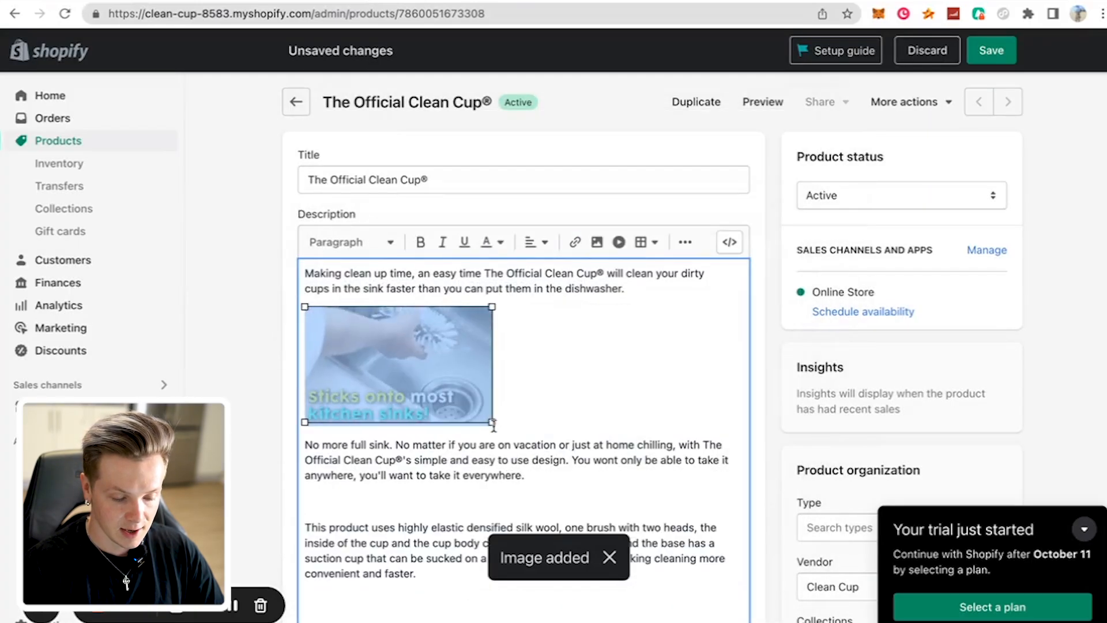
{"action": "left_click_drag", "start_coordinate": [492, 423], "coordinate": [647, 518]}
{"action": "left_click", "coordinate": [651, 422]}
Upload a second scrub-brush GIF from the Desktop for insertion
{"action": "scroll", "coordinate": [662, 425], "scroll_direction": "down", "scroll_amount": 3}
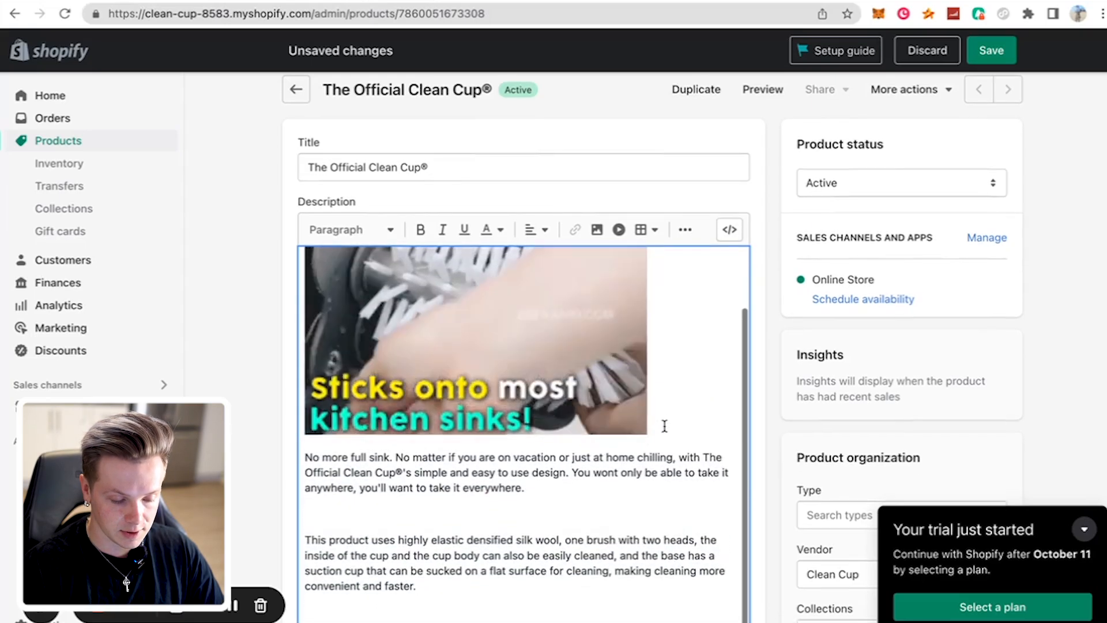
{"action": "left_click", "coordinate": [597, 229]}
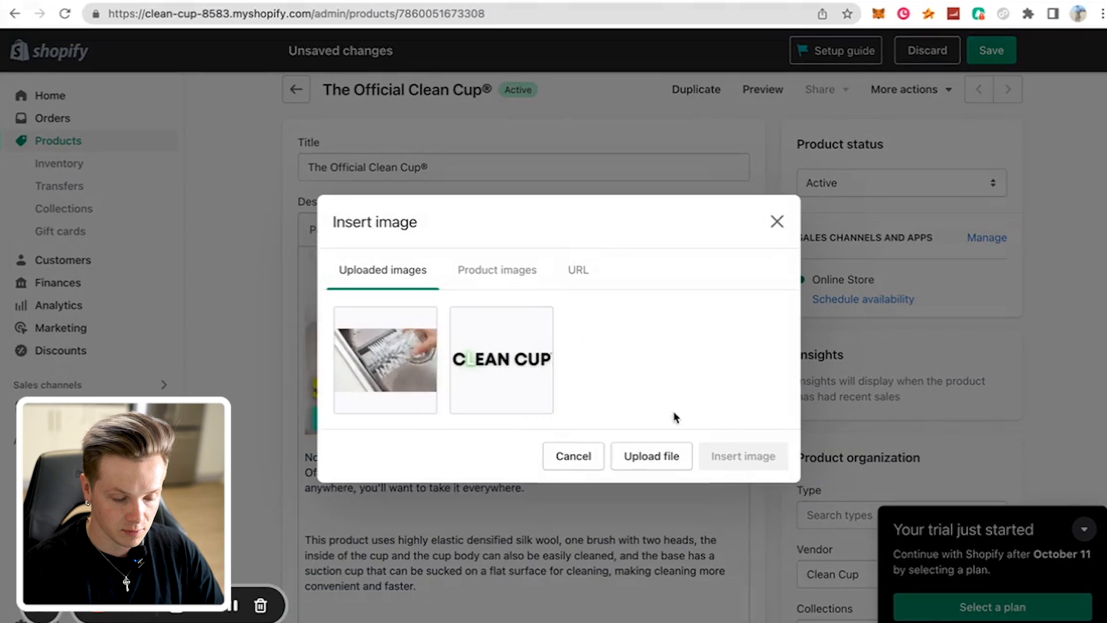
{"action": "left_click", "coordinate": [657, 462]}
{"action": "left_click", "coordinate": [806, 146]}
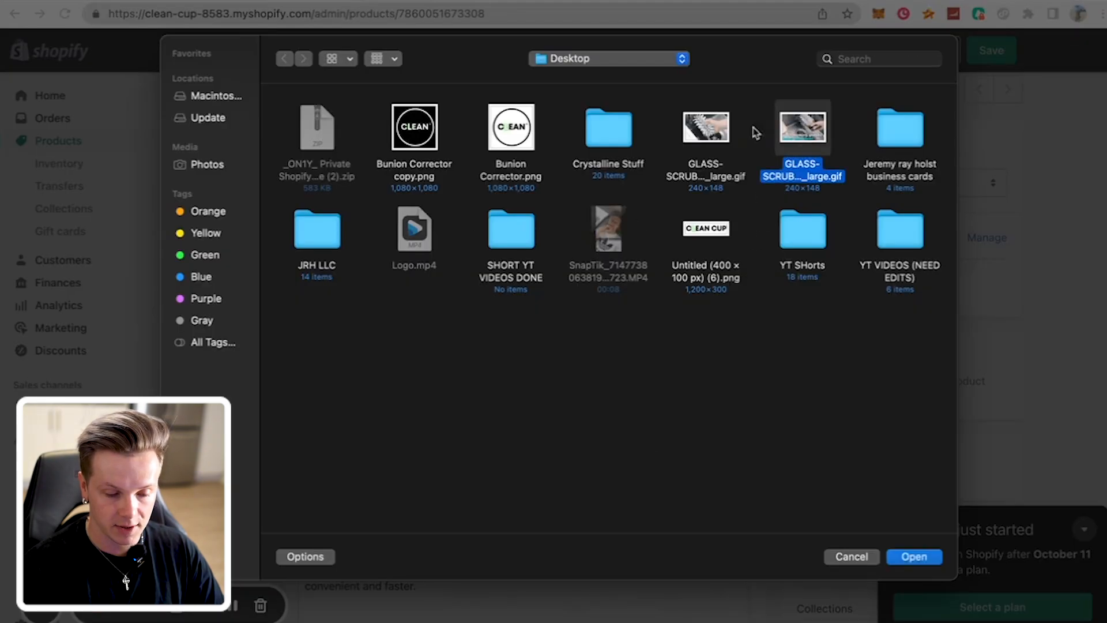
{"action": "left_click", "coordinate": [904, 558]}
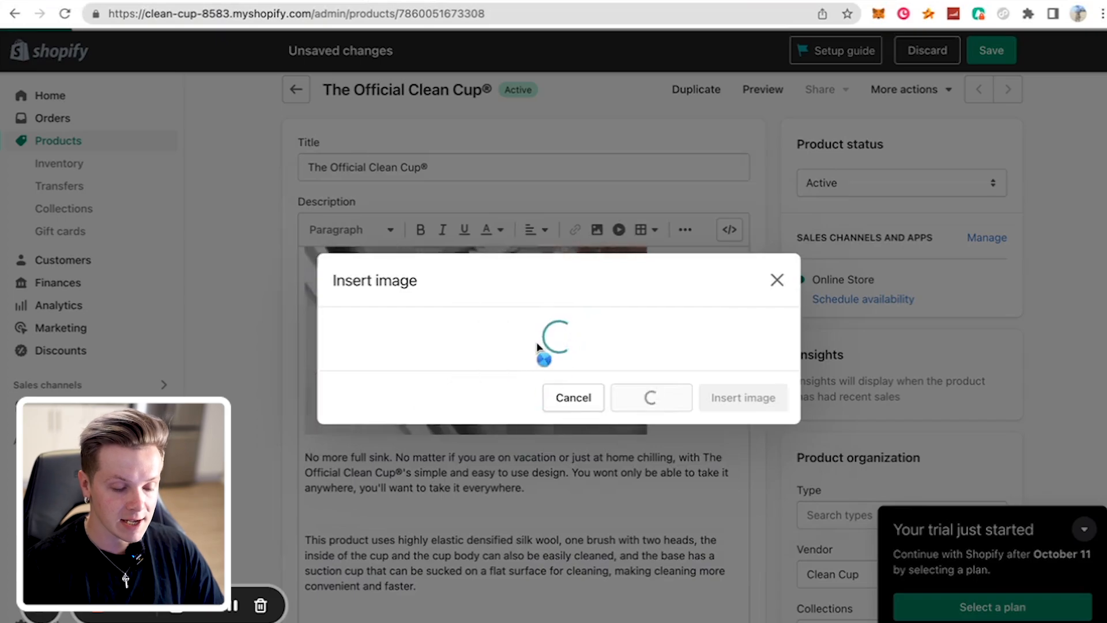
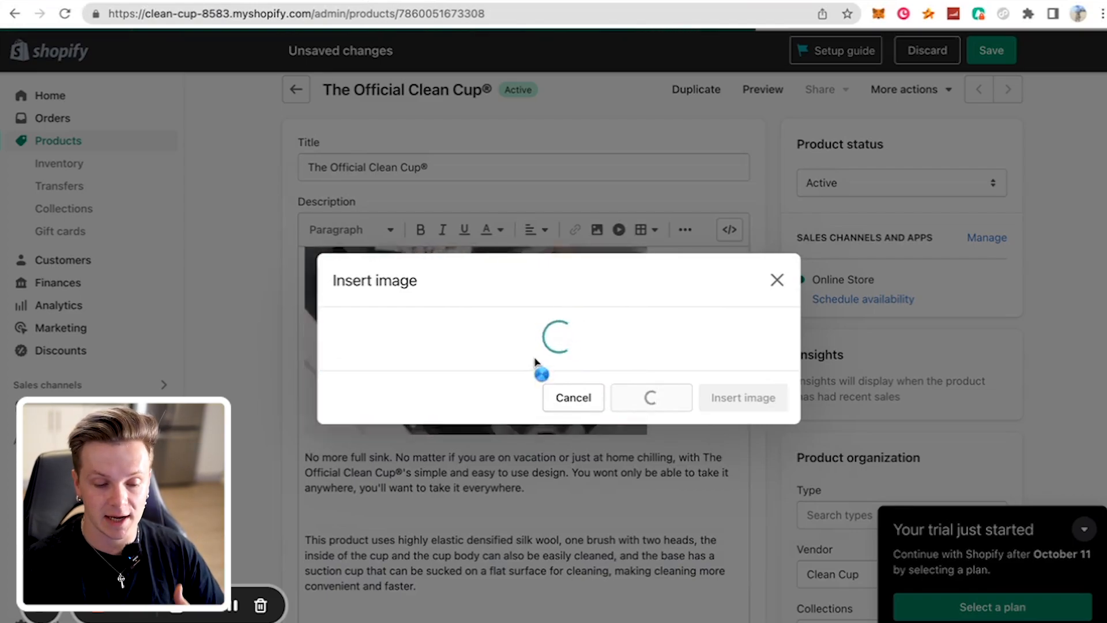
Insert the second cup-brush GIF into the description and enlarge it by its corner
{"action": "left_click", "coordinate": [426, 369]}
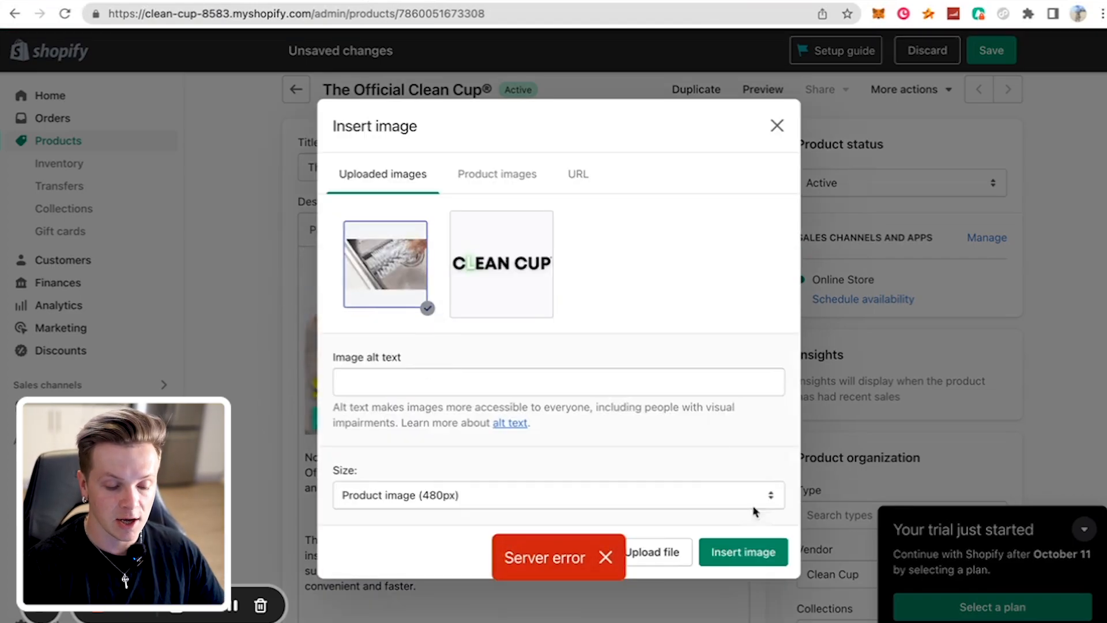
{"action": "left_click", "coordinate": [737, 566]}
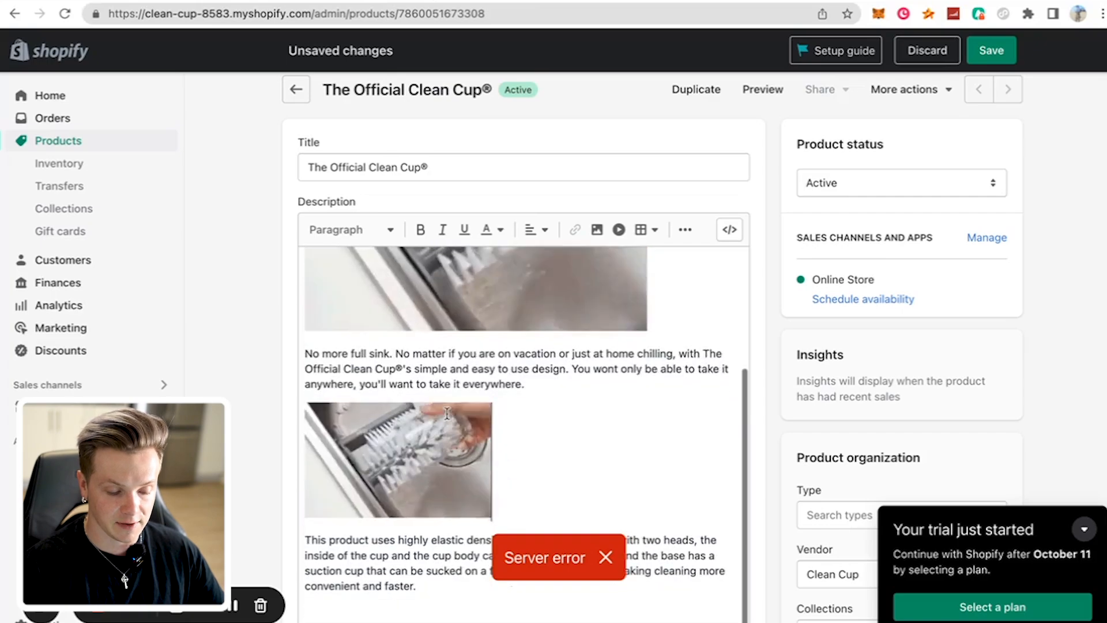
{"action": "left_click_drag", "start_coordinate": [492, 518], "coordinate": [657, 608]}
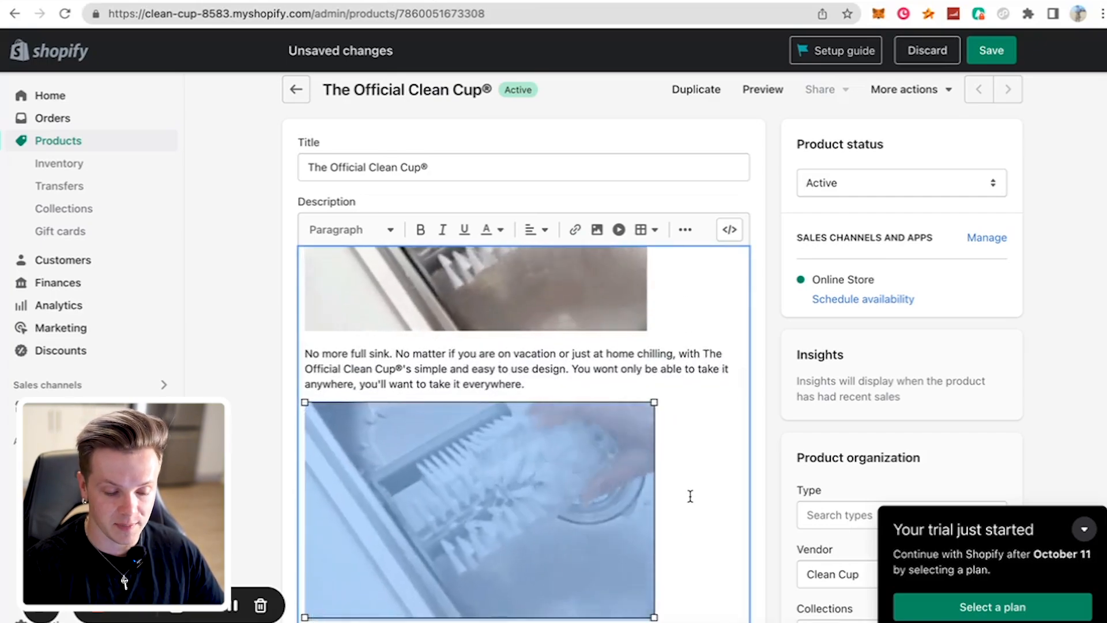
Save The Official Clean Cup® product and go to Online Store > Themes
{"action": "scroll", "coordinate": [691, 497], "scroll_direction": "down", "scroll_amount": 2}
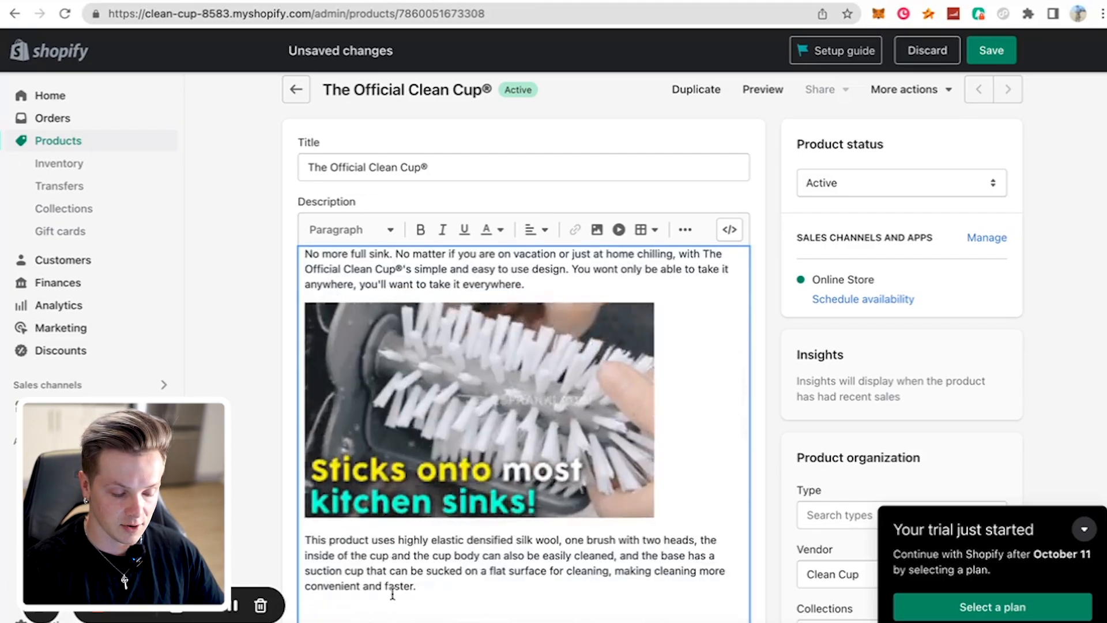
{"action": "scroll", "coordinate": [611, 432], "scroll_direction": "up", "scroll_amount": 3}
{"action": "left_click", "coordinate": [992, 51]}
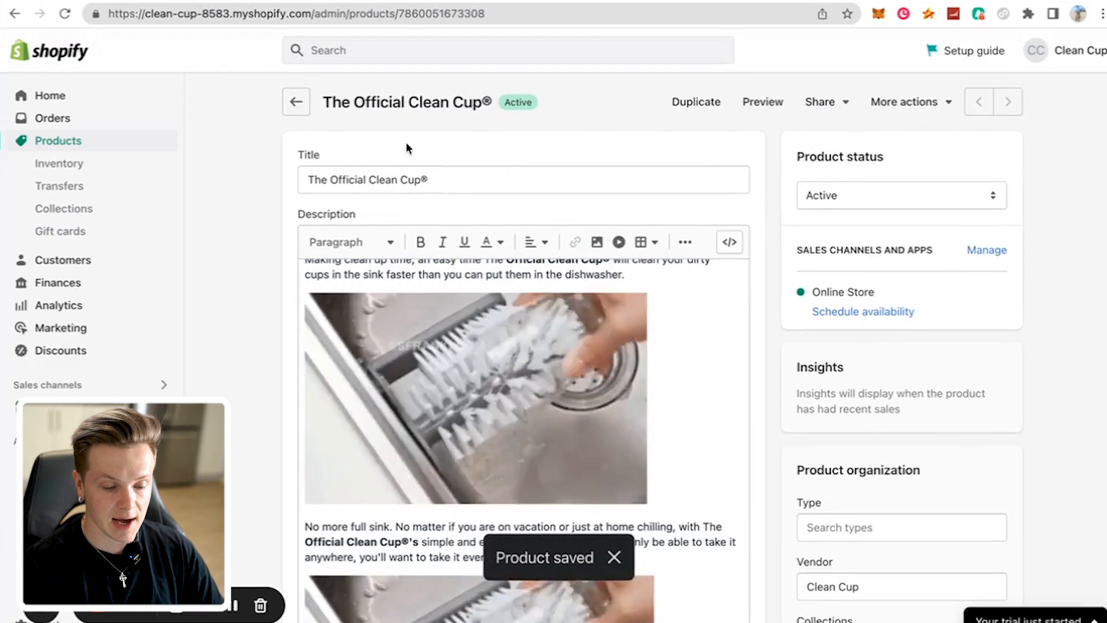
{"action": "left_click", "coordinate": [80, 407]}
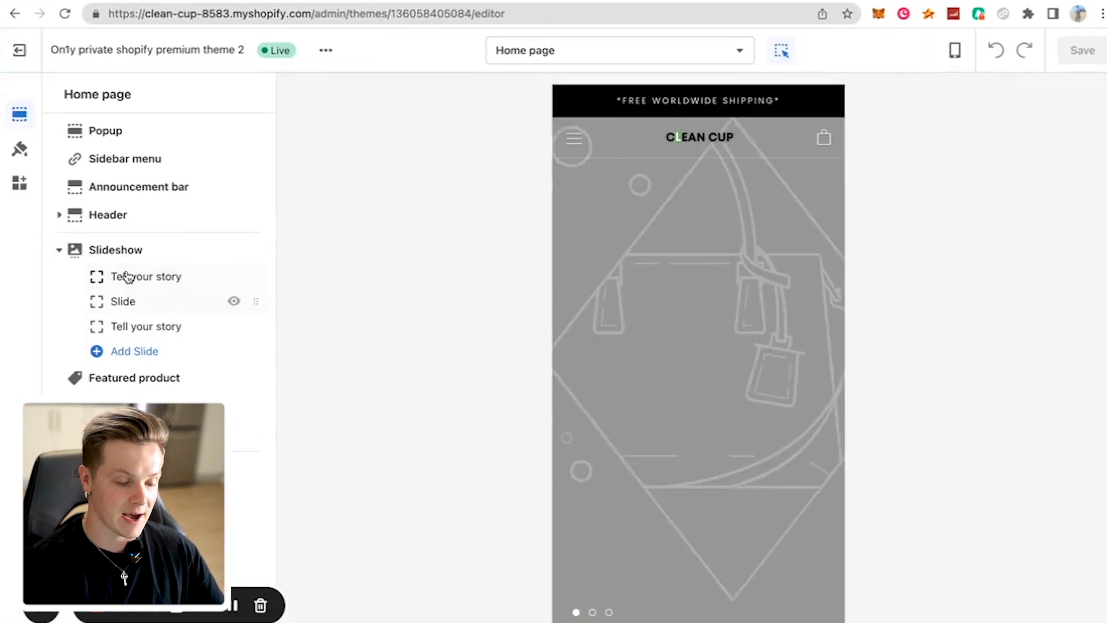
Feature The Official Clean Cup® in the home page's Featured product section and save
{"action": "left_click", "coordinate": [135, 378]}
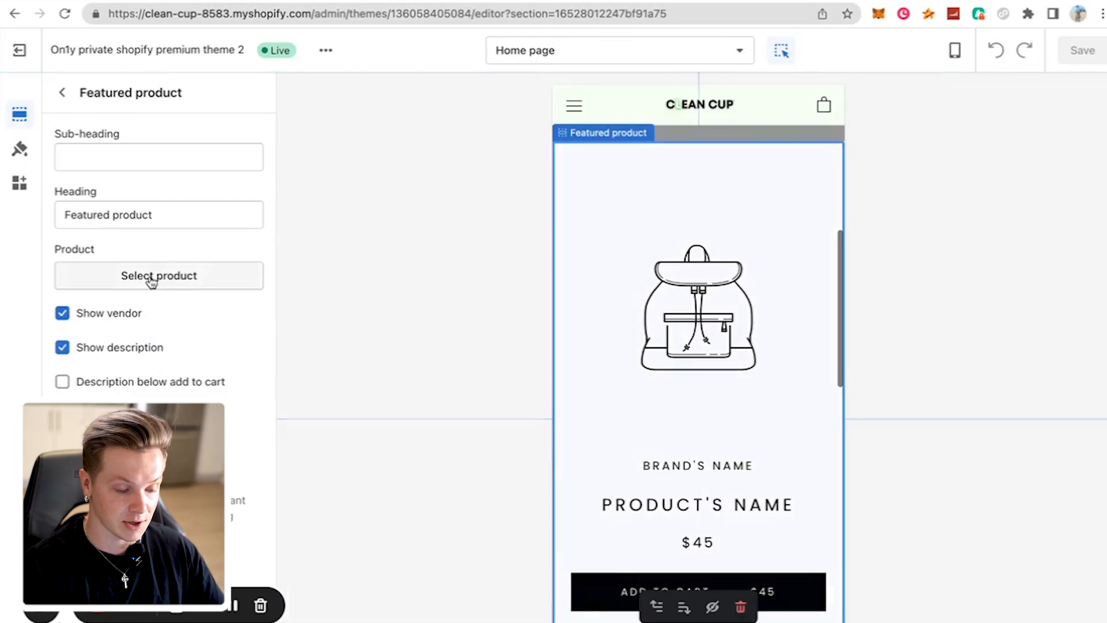
{"action": "left_click", "coordinate": [157, 274]}
{"action": "left_click", "coordinate": [121, 238]}
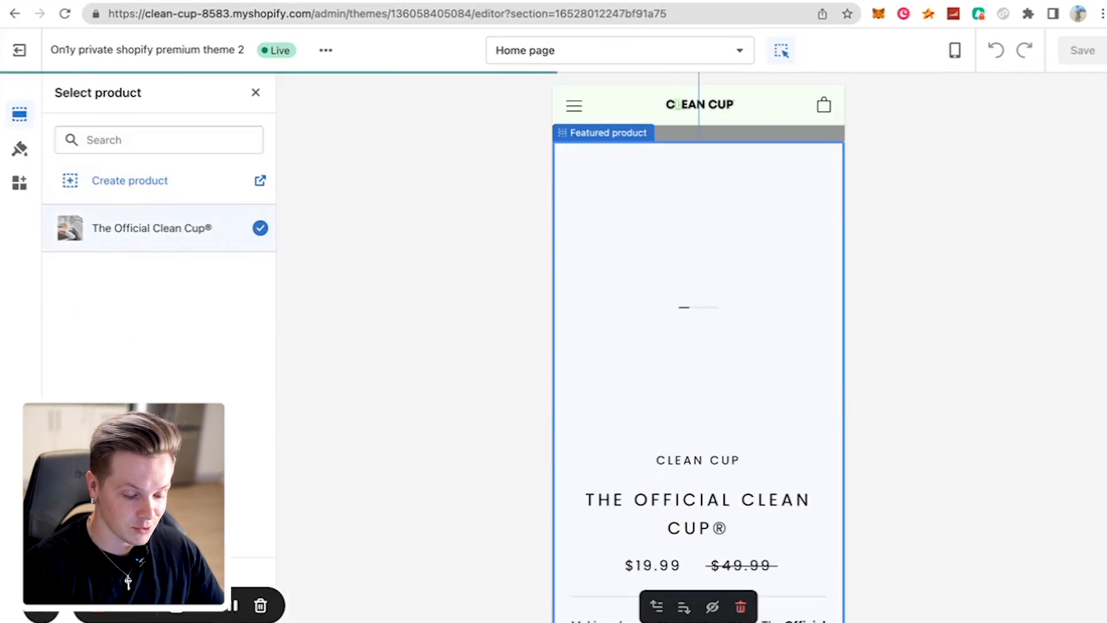
{"action": "left_click", "coordinate": [75, 582]}
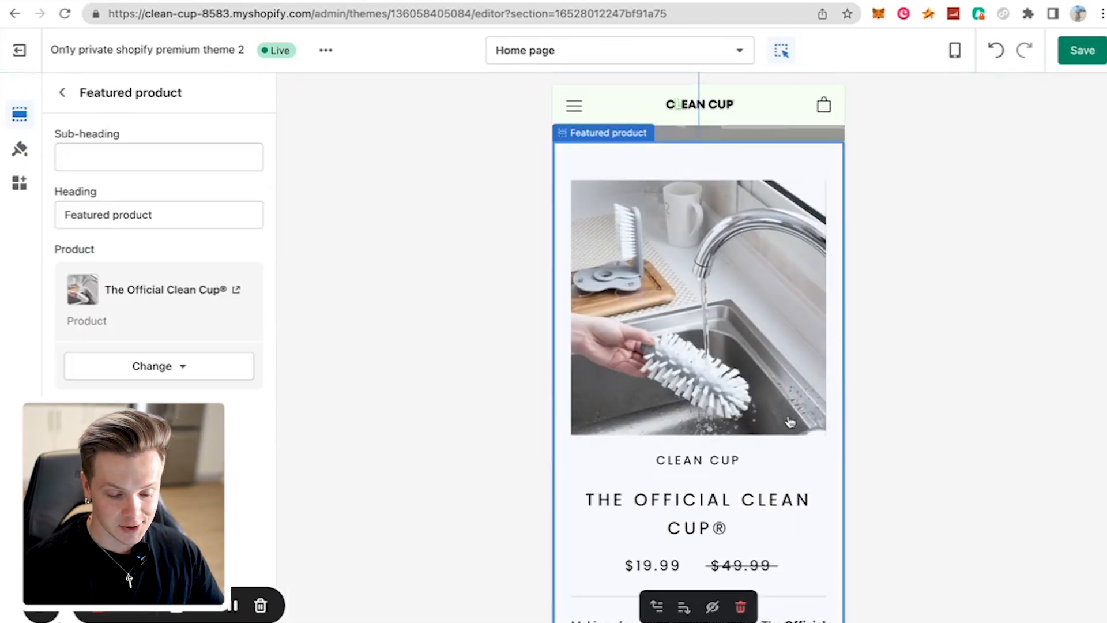
{"action": "scroll", "coordinate": [790, 420], "scroll_direction": "down", "scroll_amount": 6}
{"action": "scroll", "coordinate": [787, 414], "scroll_direction": "up", "scroll_amount": 3}
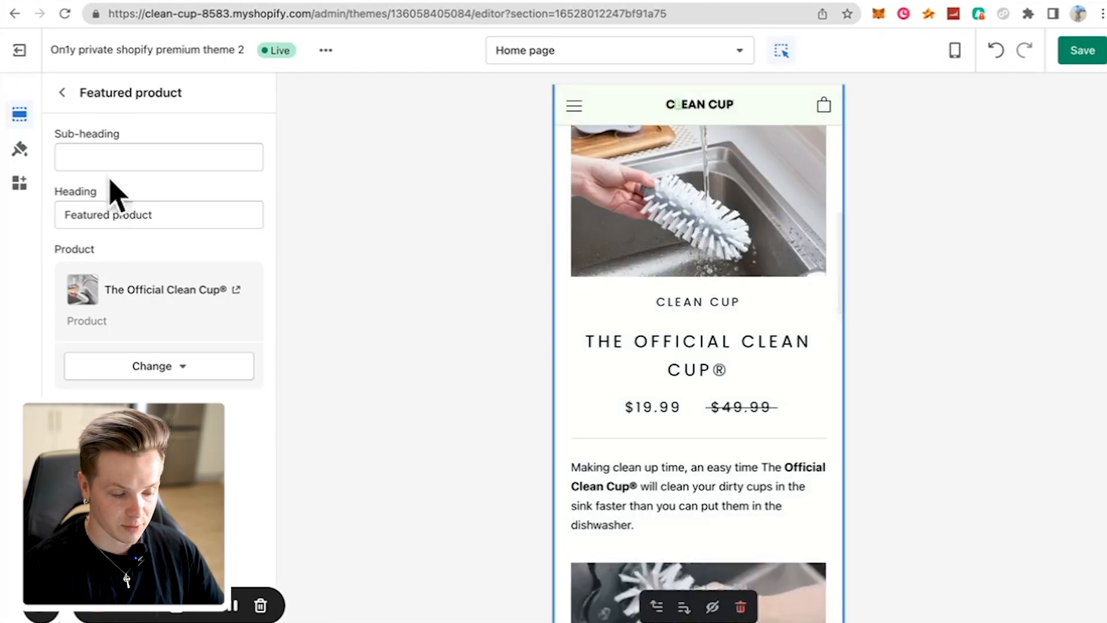
{"action": "left_click", "coordinate": [62, 97]}
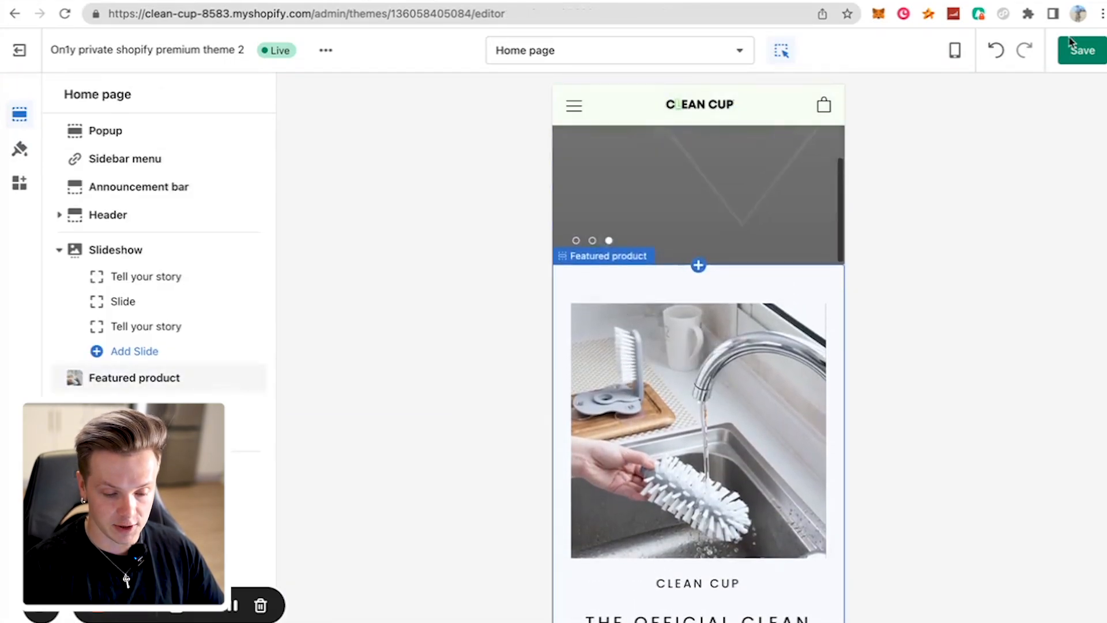
{"action": "left_click", "coordinate": [1083, 58]}
Inspect the featured product in the preview and select its description paragraph
{"action": "scroll", "coordinate": [721, 378], "scroll_direction": "down", "scroll_amount": 8}
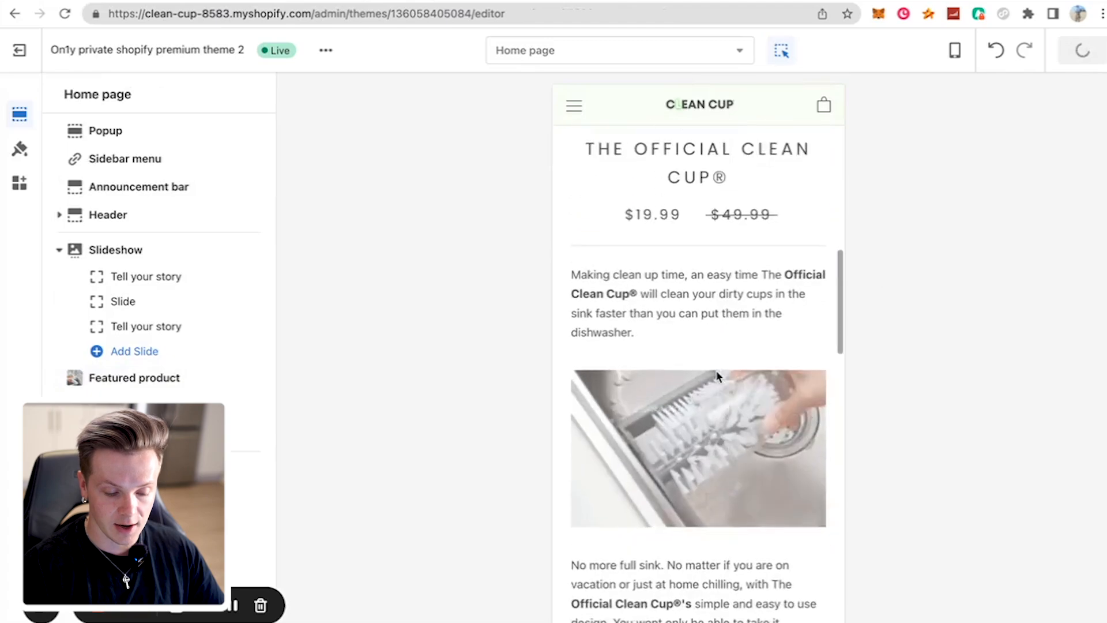
{"action": "scroll", "coordinate": [718, 376], "scroll_direction": "down", "scroll_amount": 1}
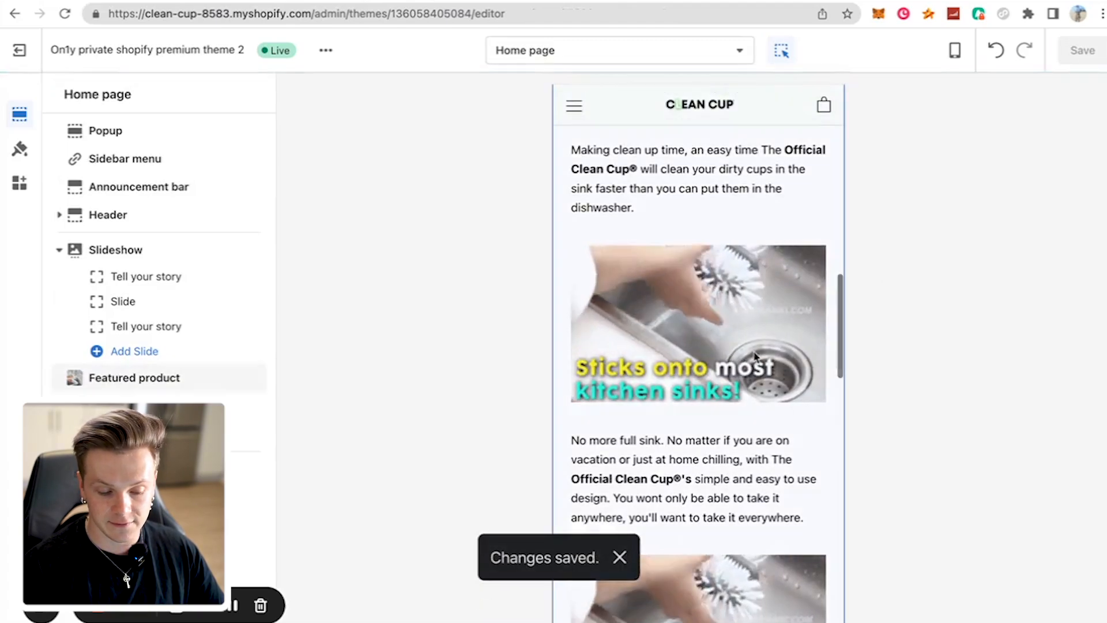
{"action": "scroll", "coordinate": [757, 358], "scroll_direction": "down", "scroll_amount": 1}
{"action": "triple_click", "coordinate": [680, 144]}
{"action": "double_click", "coordinate": [663, 118]}
{"action": "triple_click", "coordinate": [663, 118]}
{"action": "scroll", "coordinate": [663, 120], "scroll_direction": "down", "scroll_amount": 9}
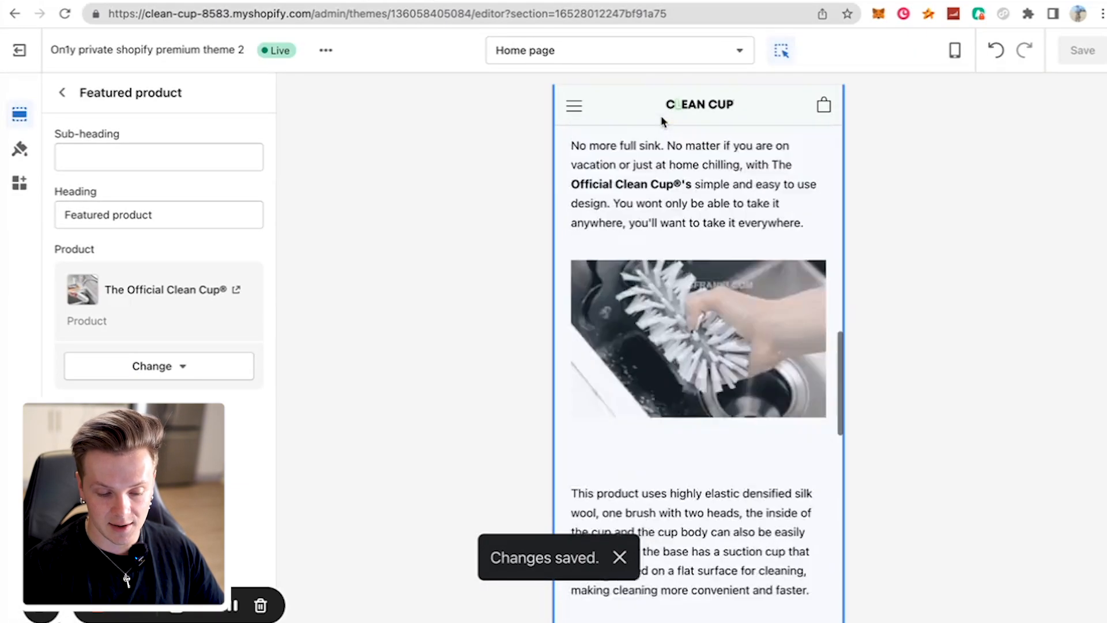
{"action": "scroll", "coordinate": [662, 120], "scroll_direction": "down", "scroll_amount": 7}
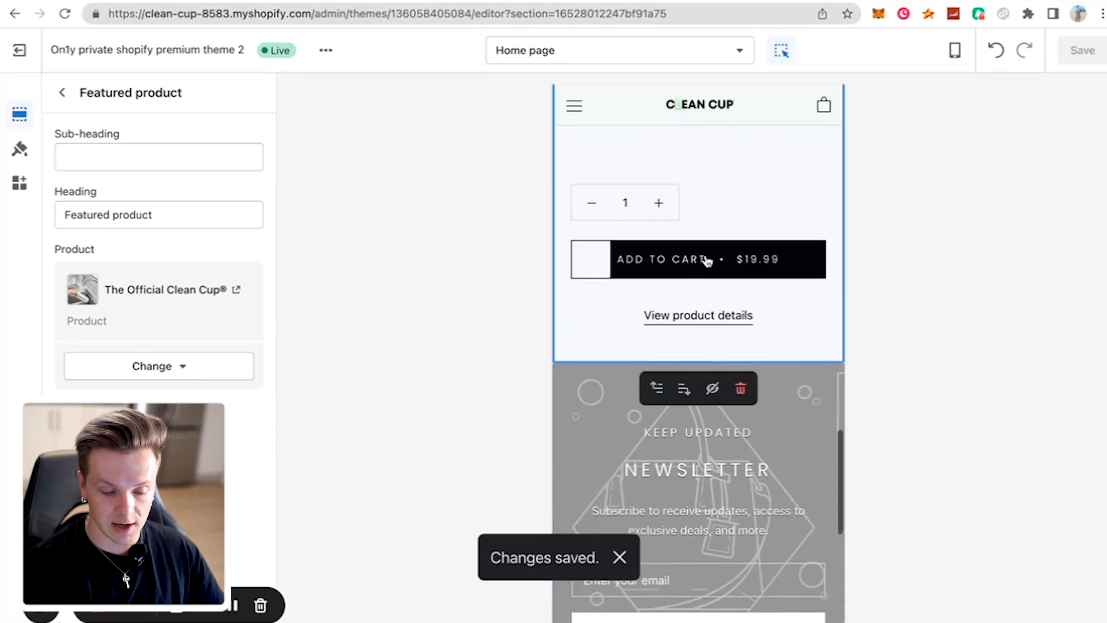
{"action": "scroll", "coordinate": [708, 261], "scroll_direction": "up", "scroll_amount": 2}
{"action": "scroll", "coordinate": [158, 366], "scroll_direction": "down", "scroll_amount": 1}
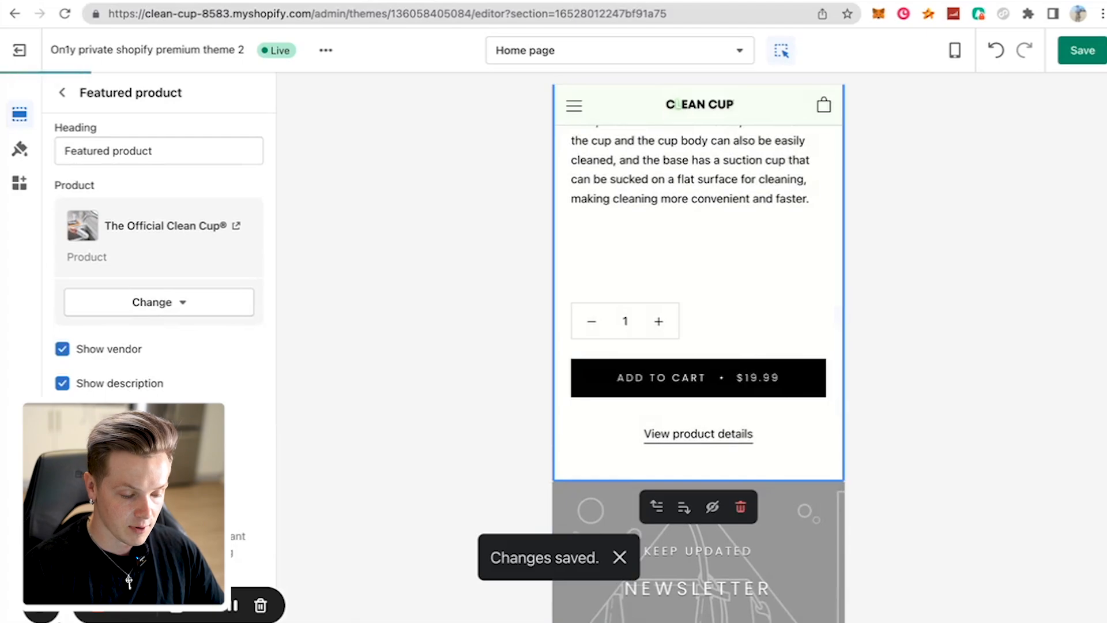
{"action": "scroll", "coordinate": [671, 349], "scroll_direction": "up", "scroll_amount": 20}
{"action": "scroll", "coordinate": [671, 348], "scroll_direction": "down", "scroll_amount": 6}
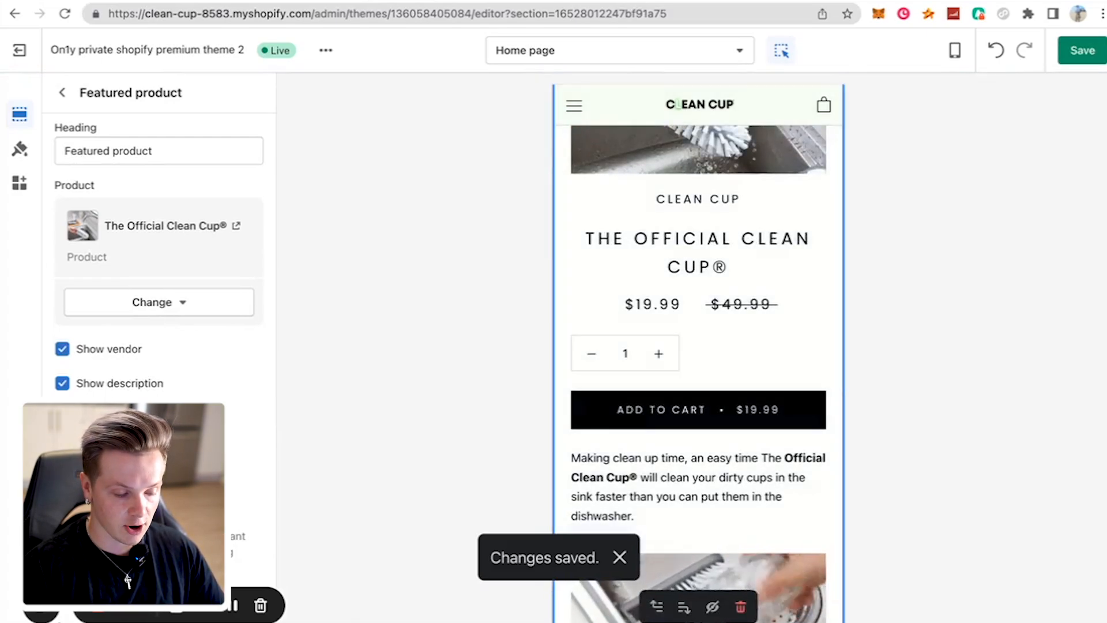
Save the theme again and return to the home page section list
{"action": "left_click", "coordinate": [1082, 62]}
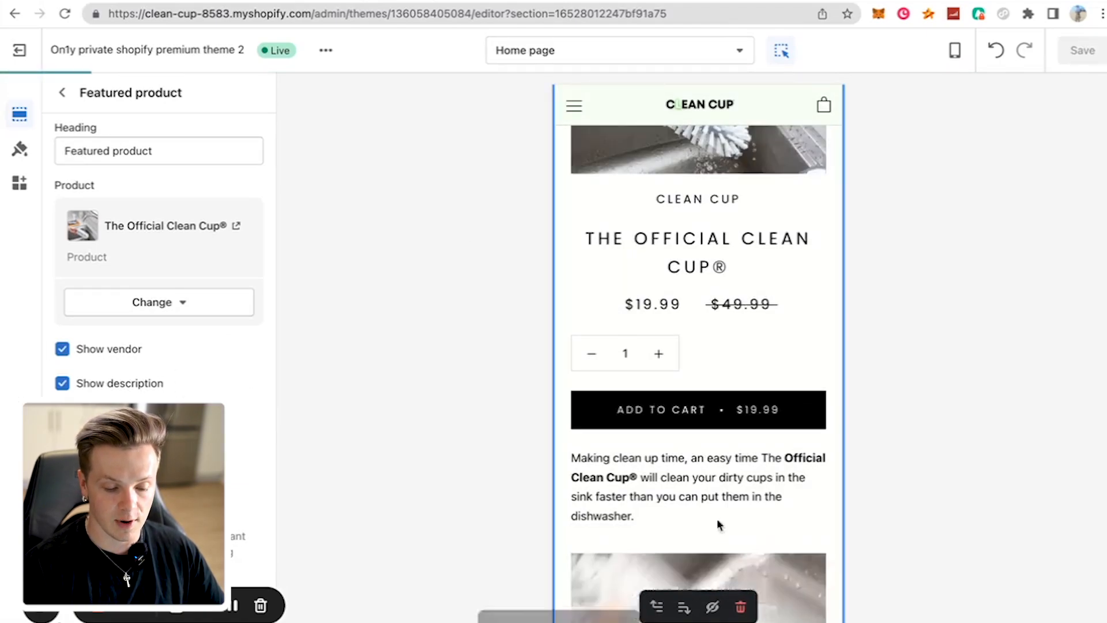
{"action": "scroll", "coordinate": [717, 518], "scroll_direction": "down", "scroll_amount": 6}
{"action": "scroll", "coordinate": [668, 441], "scroll_direction": "up", "scroll_amount": 5}
{"action": "scroll", "coordinate": [668, 447], "scroll_direction": "up", "scroll_amount": 10}
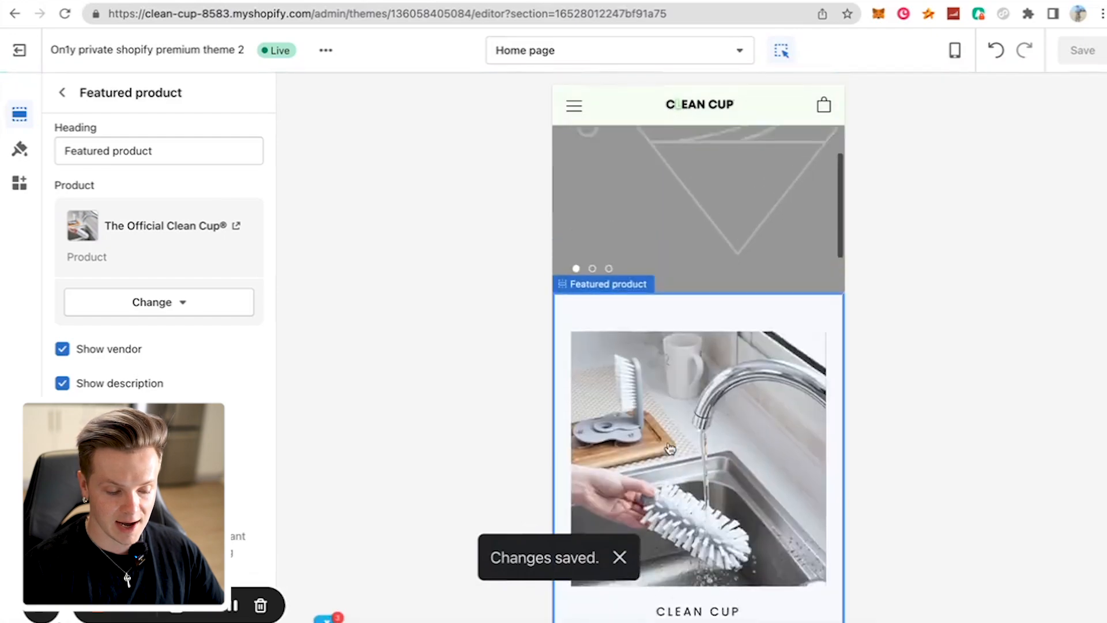
{"action": "scroll", "coordinate": [668, 447], "scroll_direction": "down", "scroll_amount": 5}
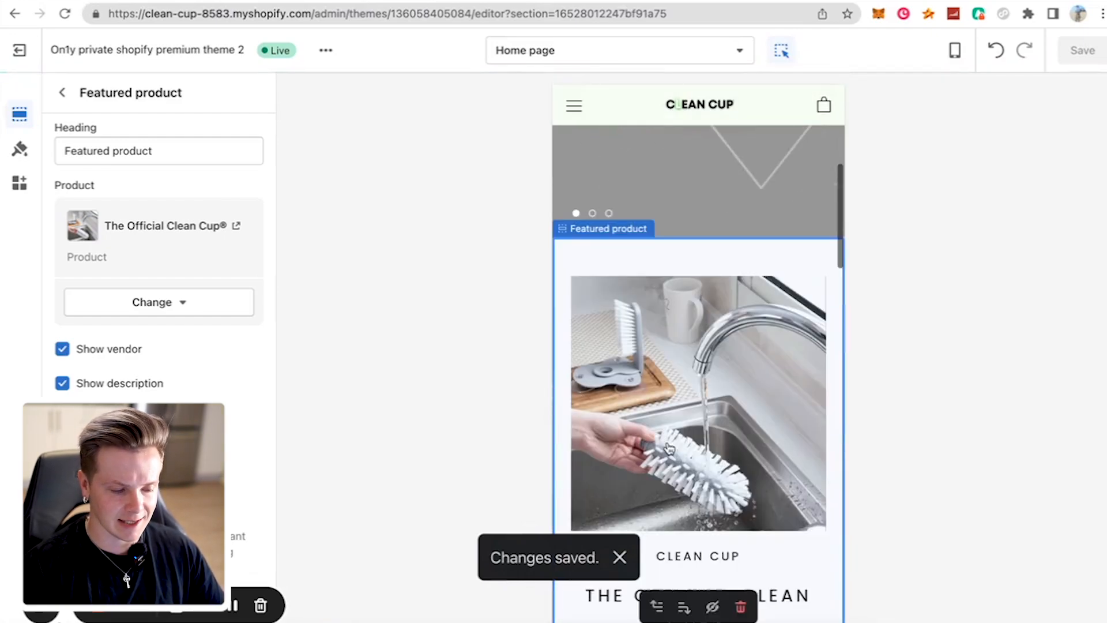
{"action": "left_click", "coordinate": [60, 94]}
Search the free images for the first Slideshow slide and try the kitchen shelves photo
{"action": "left_click", "coordinate": [126, 256]}
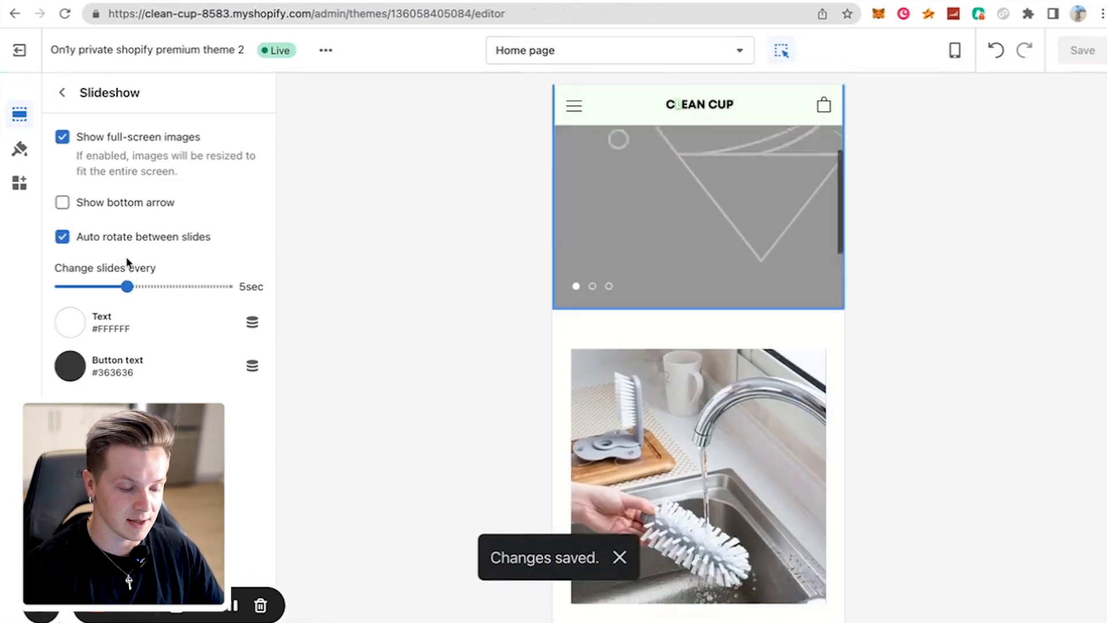
{"action": "left_click", "coordinate": [134, 215]}
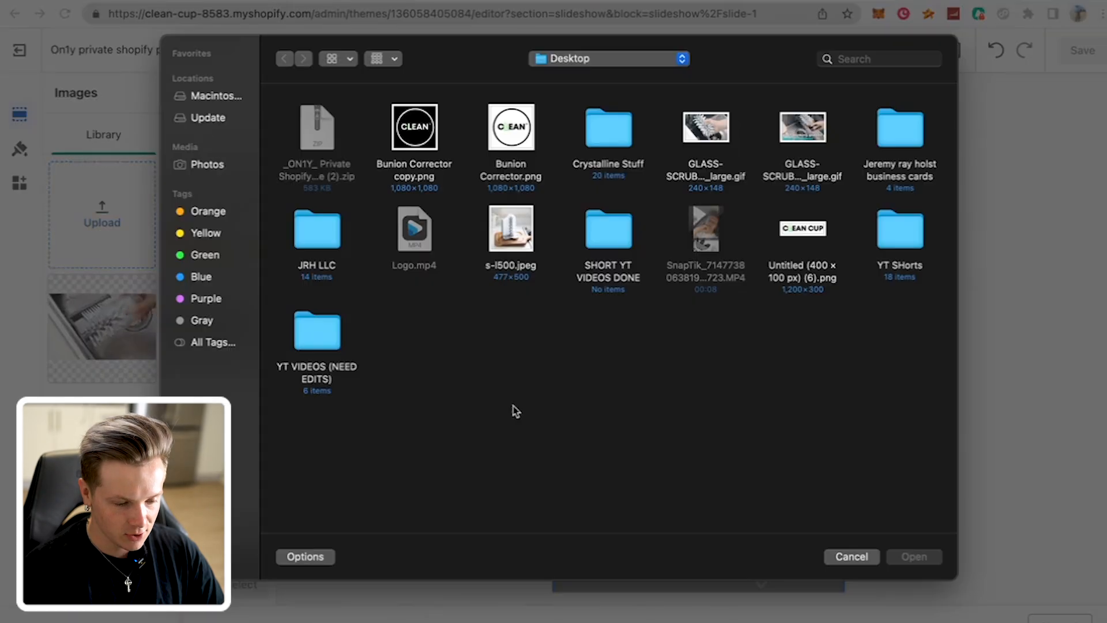
{"action": "left_click", "coordinate": [852, 556]}
{"action": "left_click", "coordinate": [210, 134]}
{"action": "left_click", "coordinate": [154, 189]}
{"action": "type", "text": "kitchen"}
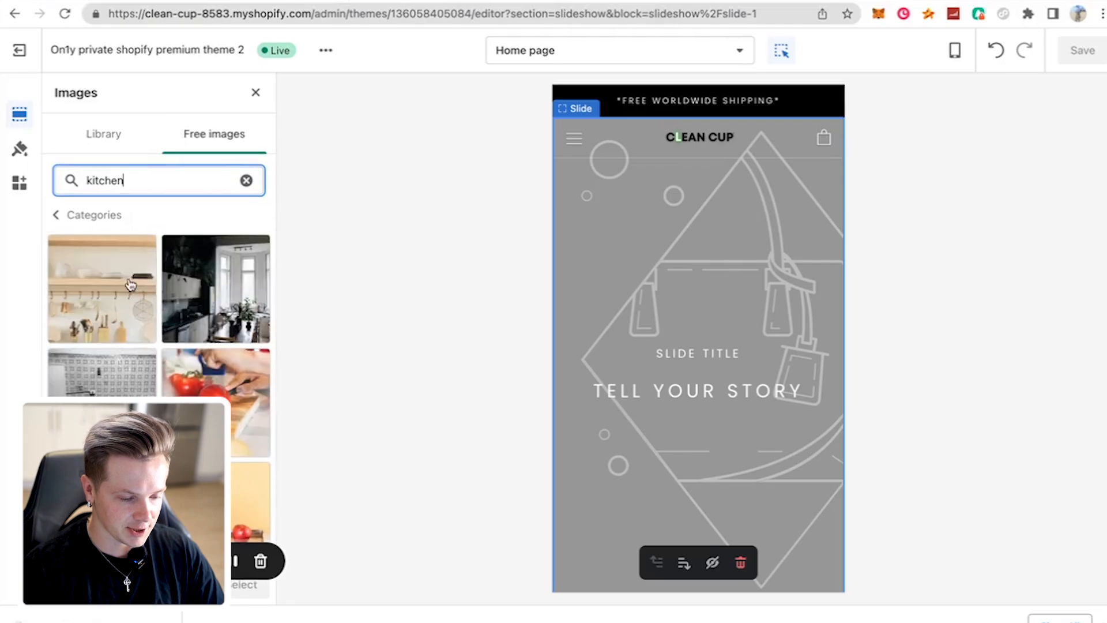
{"action": "scroll", "coordinate": [127, 282], "scroll_direction": "down", "scroll_amount": 2}
{"action": "left_click", "coordinate": [109, 225]}
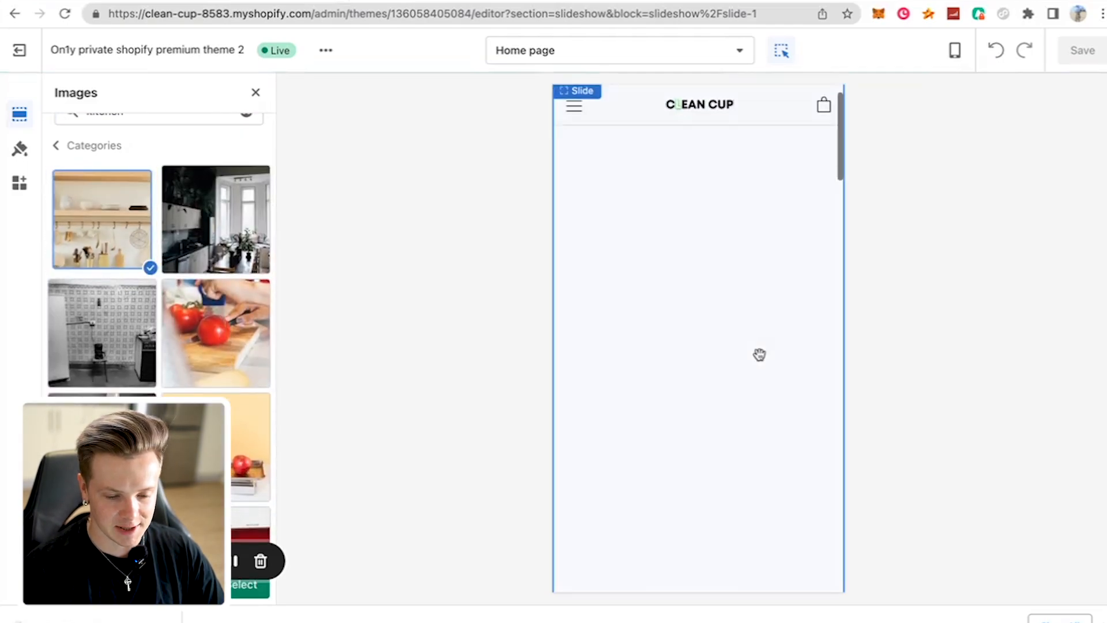
Try the sink-washing, white kitchen-sink and latte photos as the slide image
{"action": "scroll", "coordinate": [684, 426], "scroll_direction": "down", "scroll_amount": 5}
{"action": "scroll", "coordinate": [684, 425], "scroll_direction": "down", "scroll_amount": 2}
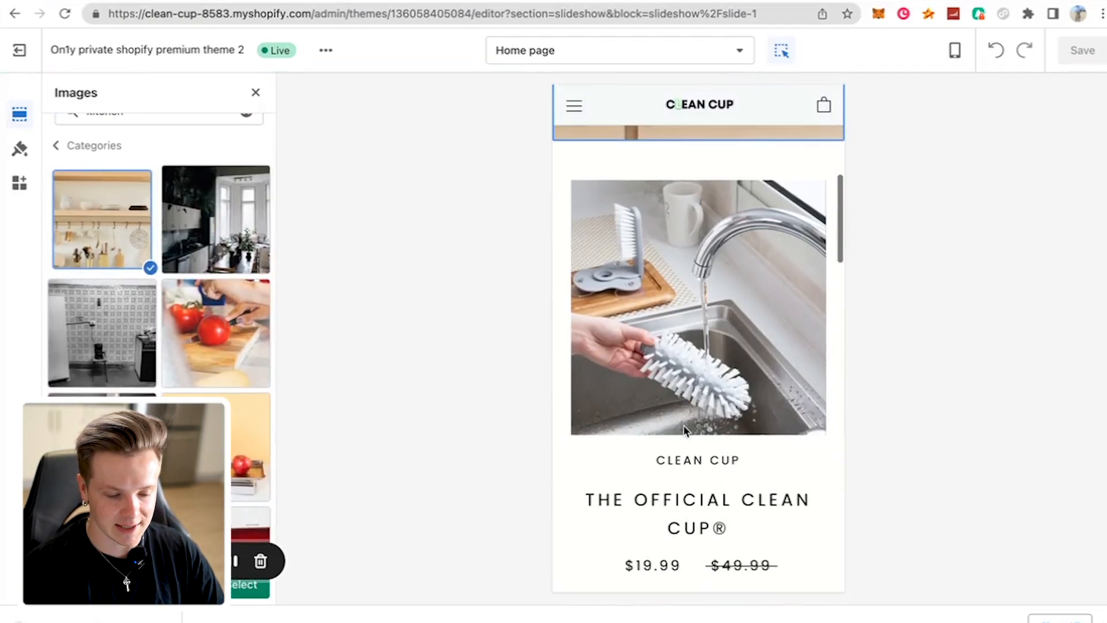
{"action": "scroll", "coordinate": [208, 323], "scroll_direction": "down", "scroll_amount": 8}
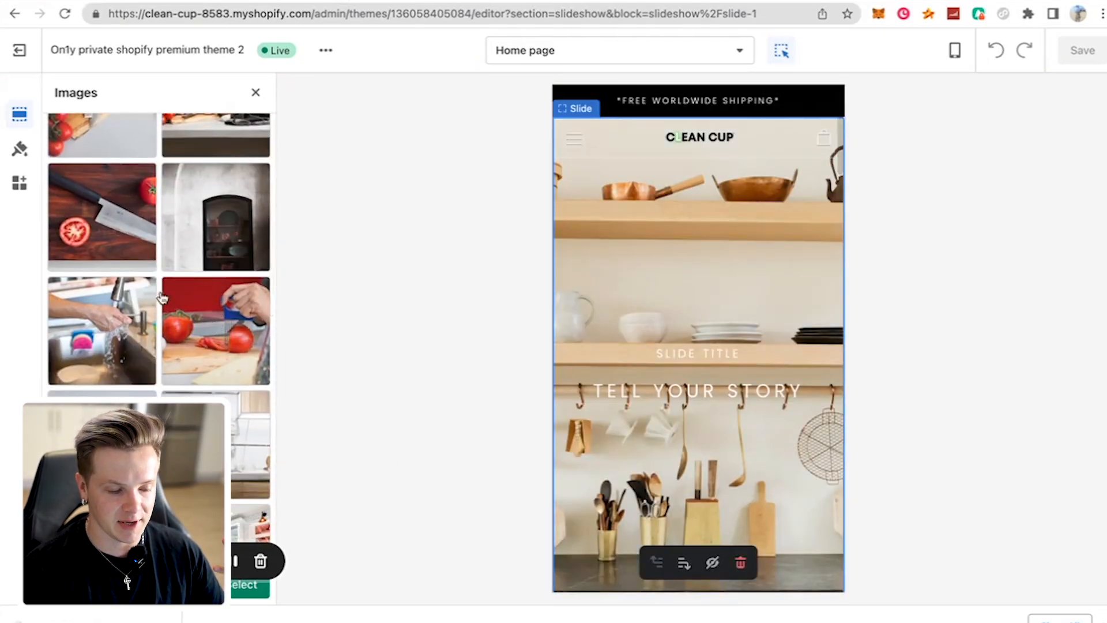
{"action": "left_click", "coordinate": [118, 312]}
{"action": "scroll", "coordinate": [115, 311], "scroll_direction": "down", "scroll_amount": 2}
{"action": "scroll", "coordinate": [115, 311], "scroll_direction": "down", "scroll_amount": 3}
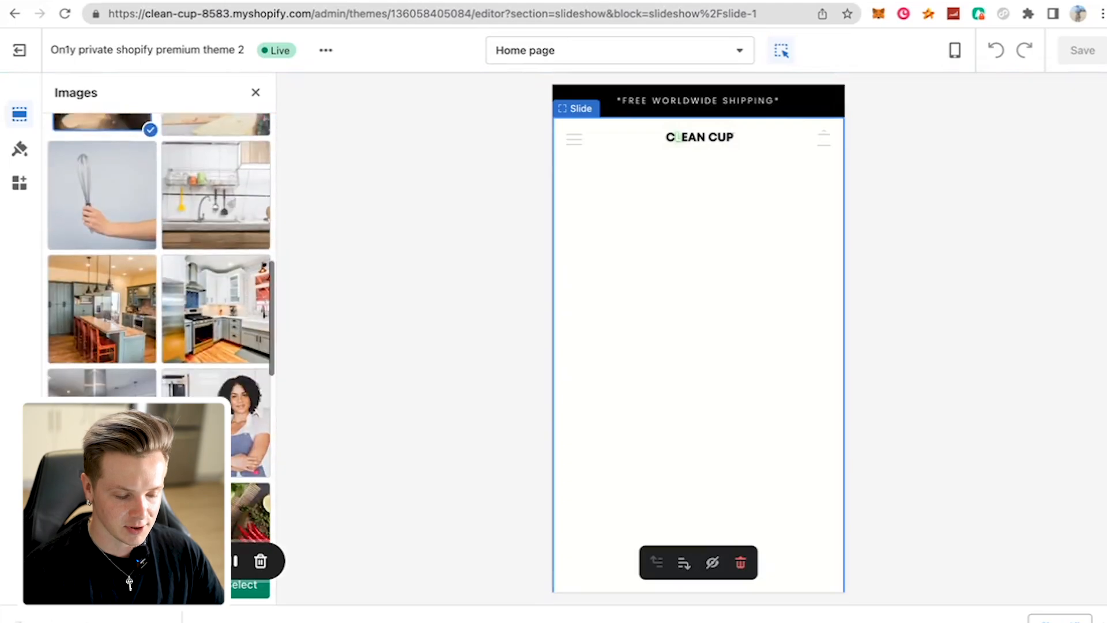
{"action": "scroll", "coordinate": [712, 415], "scroll_direction": "down", "scroll_amount": 10}
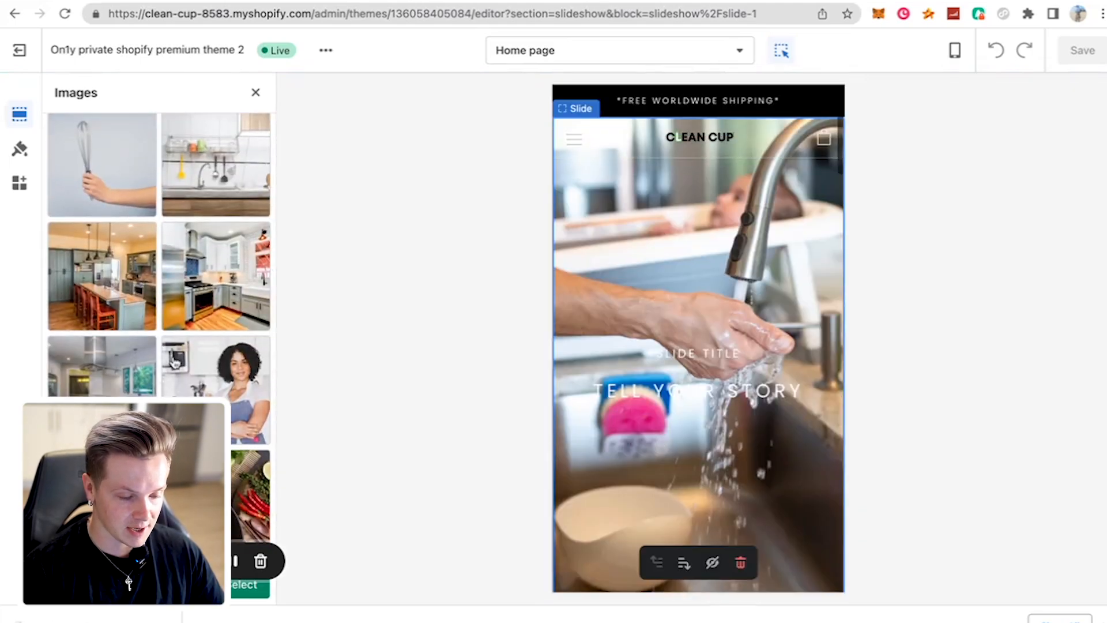
{"action": "scroll", "coordinate": [175, 362], "scroll_direction": "down", "scroll_amount": 5}
{"action": "scroll", "coordinate": [175, 362], "scroll_direction": "down", "scroll_amount": 10}
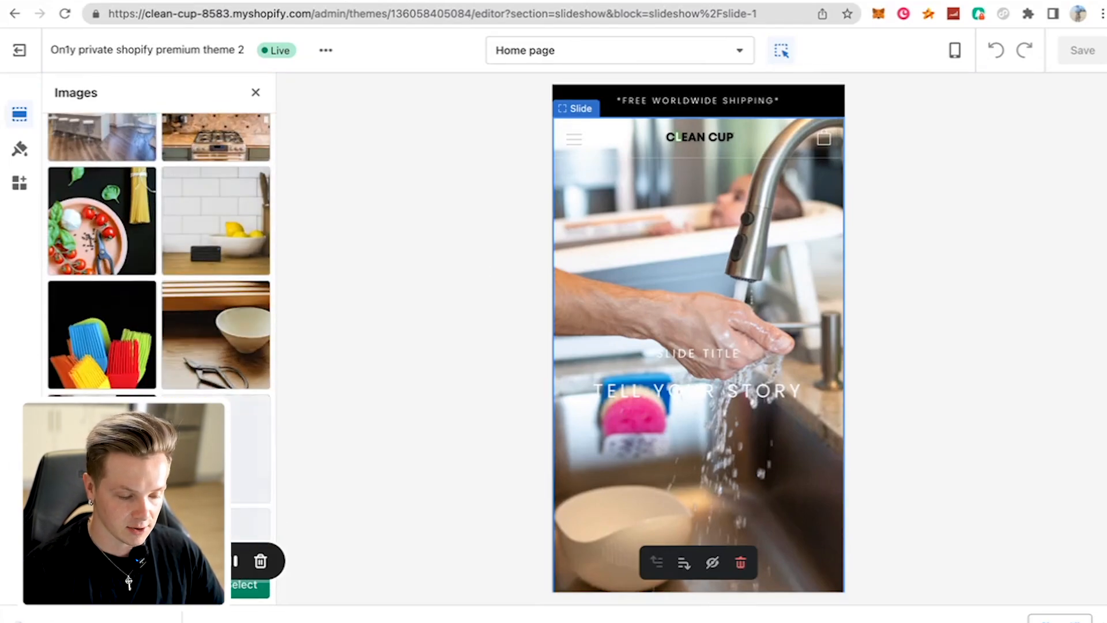
{"action": "scroll", "coordinate": [225, 310], "scroll_direction": "down", "scroll_amount": 3}
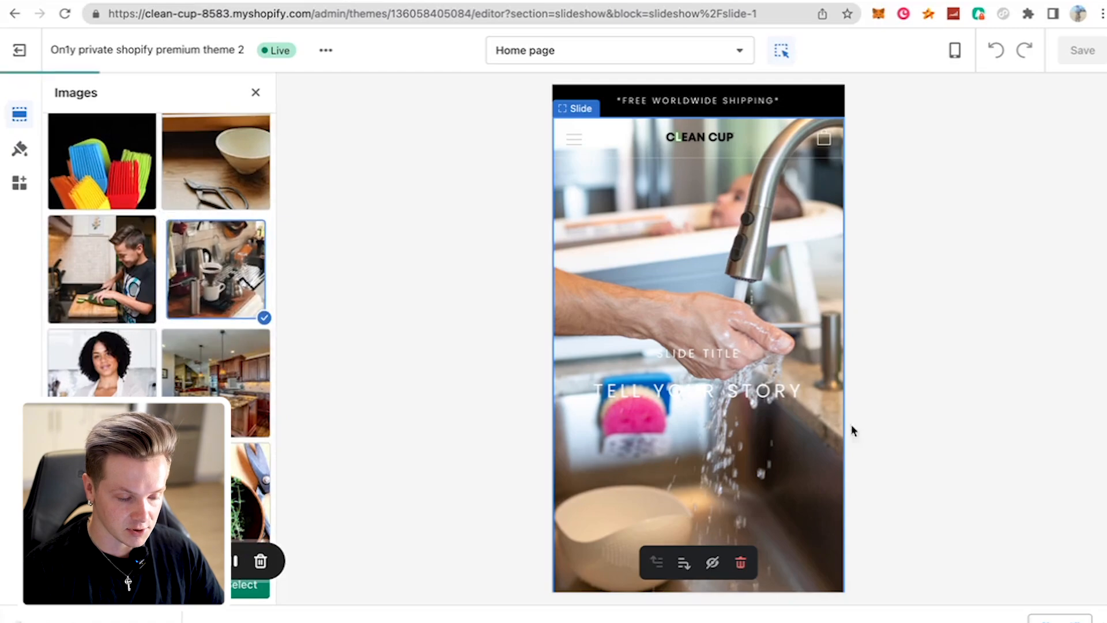
{"action": "scroll", "coordinate": [115, 393], "scroll_direction": "down", "scroll_amount": 3}
{"action": "left_click", "coordinate": [93, 376]}
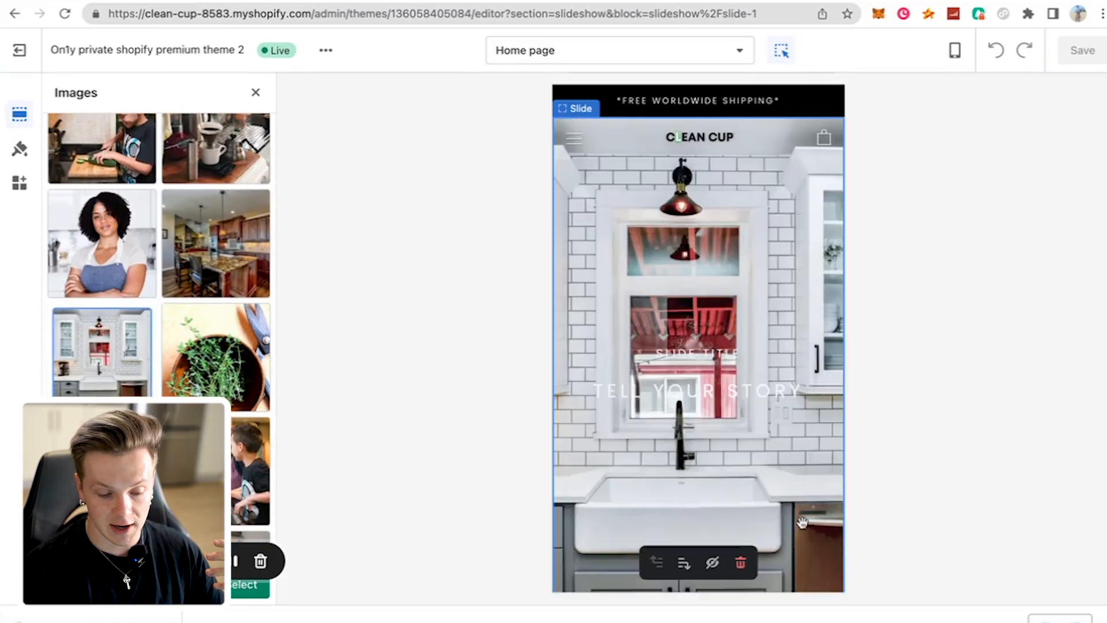
{"action": "scroll", "coordinate": [807, 507], "scroll_direction": "down", "scroll_amount": 5}
{"action": "scroll", "coordinate": [805, 529], "scroll_direction": "down", "scroll_amount": 1}
{"action": "scroll", "coordinate": [249, 382], "scroll_direction": "down", "scroll_amount": 8}
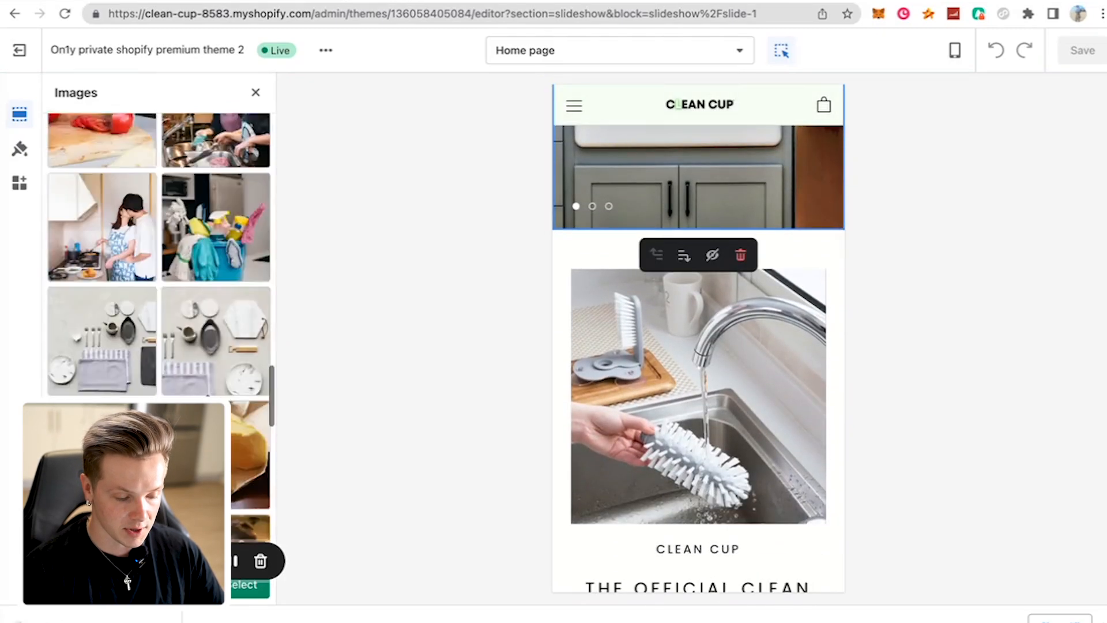
{"action": "scroll", "coordinate": [214, 224], "scroll_direction": "down", "scroll_amount": 10}
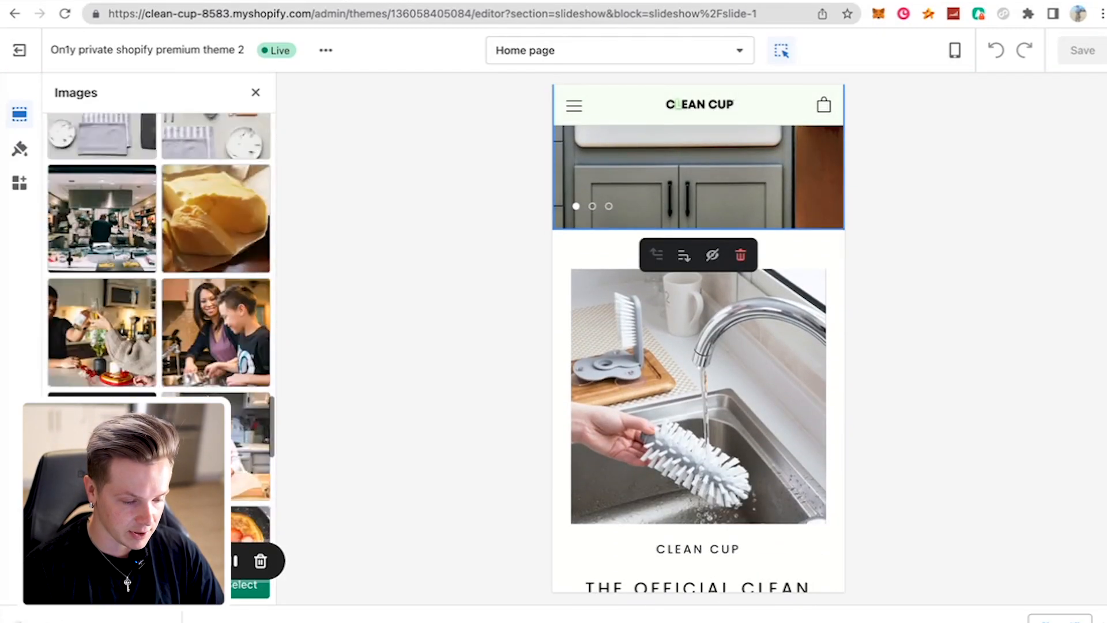
{"action": "left_click", "coordinate": [214, 223]}
Test two more kitchen photos, then settle on the kitchen shelves photo
{"action": "scroll", "coordinate": [215, 260], "scroll_direction": "up", "scroll_amount": 15}
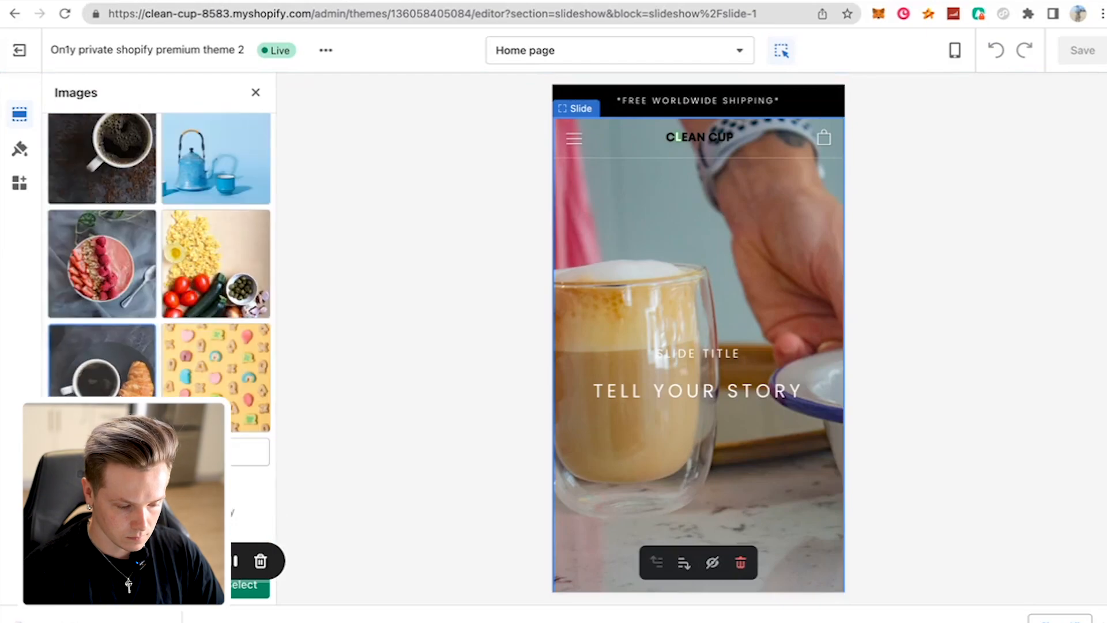
{"action": "left_click", "coordinate": [216, 289]}
{"action": "scroll", "coordinate": [181, 358], "scroll_direction": "down", "scroll_amount": 5}
{"action": "left_click", "coordinate": [190, 398]}
{"action": "scroll", "coordinate": [190, 398], "scroll_direction": "down", "scroll_amount": 2}
{"action": "scroll", "coordinate": [188, 345], "scroll_direction": "down", "scroll_amount": 5}
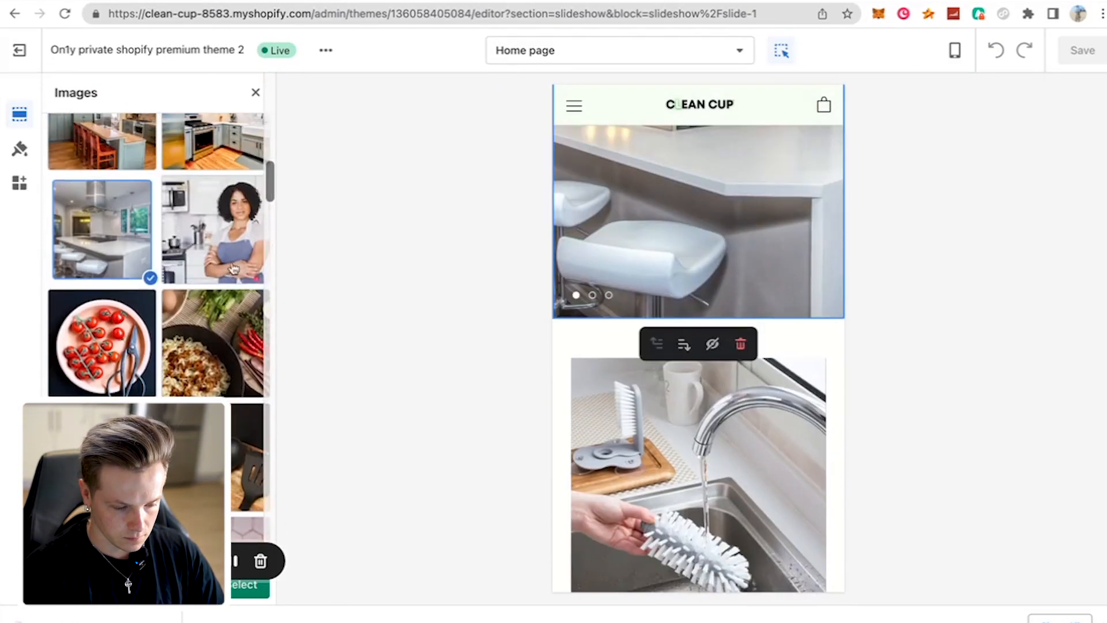
{"action": "scroll", "coordinate": [188, 344], "scroll_direction": "up", "scroll_amount": 10}
{"action": "left_click", "coordinate": [102, 164]}
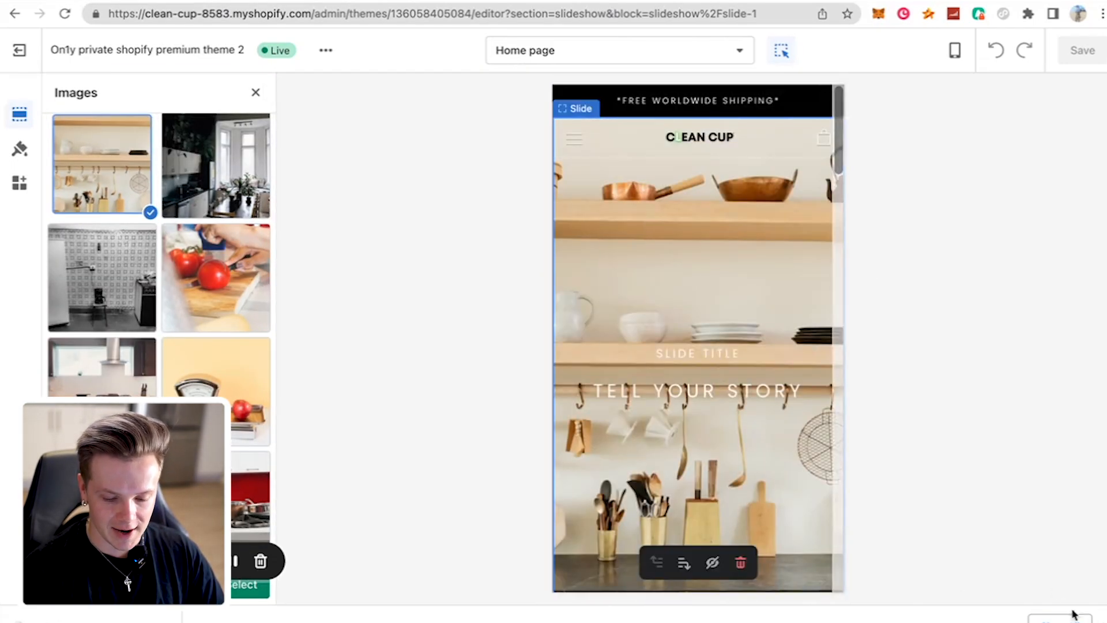
{"action": "mouse_move", "coordinate": [577, 620]}
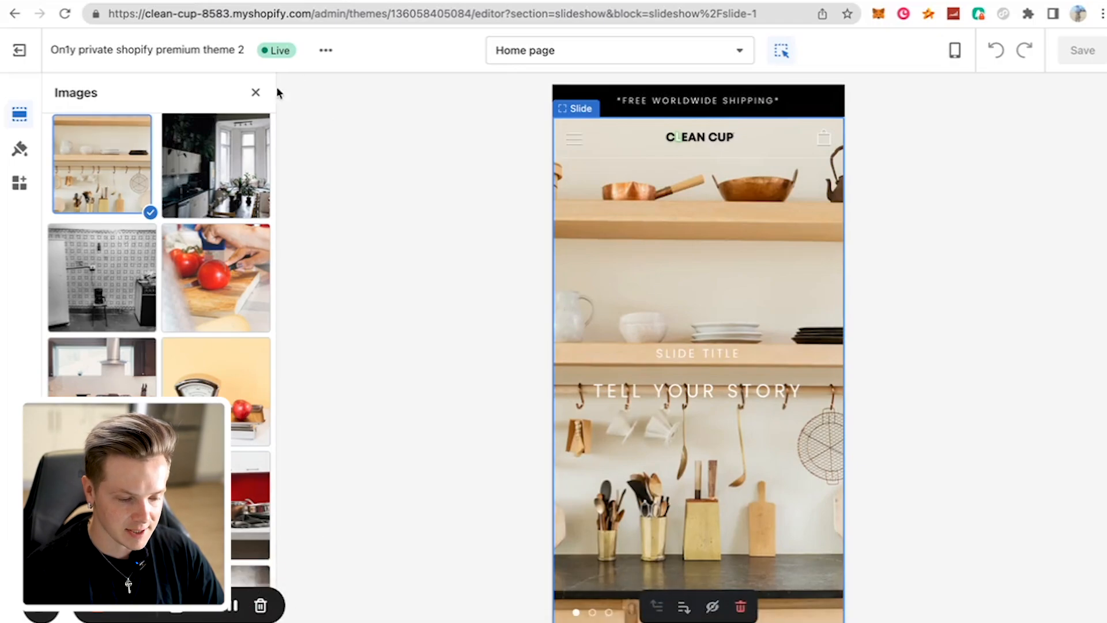
{"action": "left_click", "coordinate": [256, 93]}
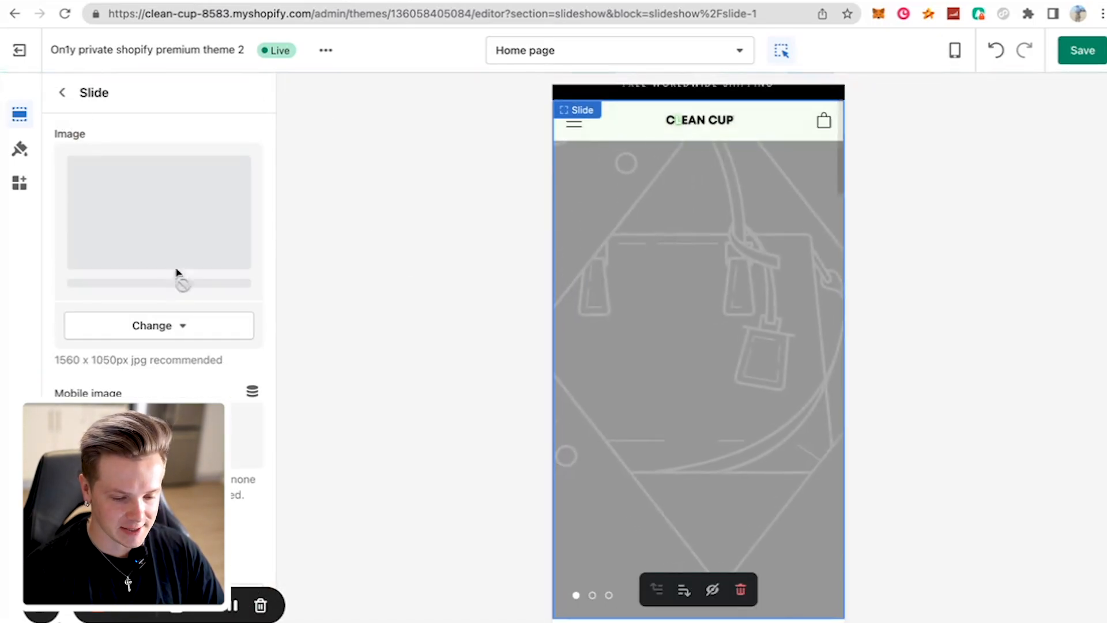
Clear the slide's heading and sub-heading, set the heading to Clean.EASY.SIMPLE, and save
{"action": "scroll", "coordinate": [176, 272], "scroll_direction": "down", "scroll_amount": 10}
{"action": "left_click", "coordinate": [165, 212]}
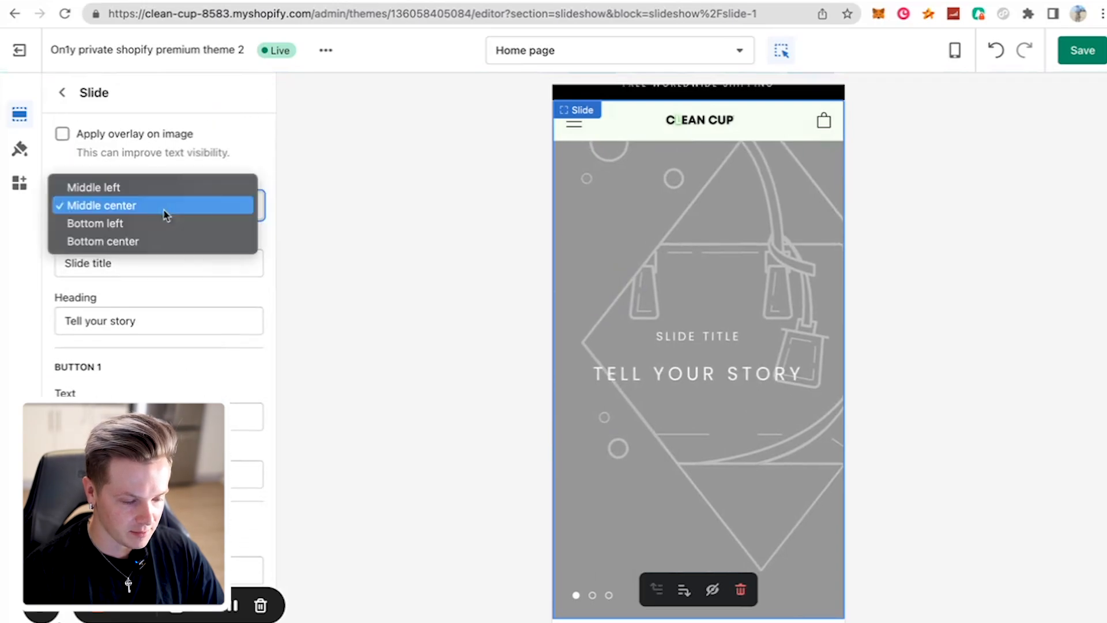
{"action": "double_click", "coordinate": [128, 315]}
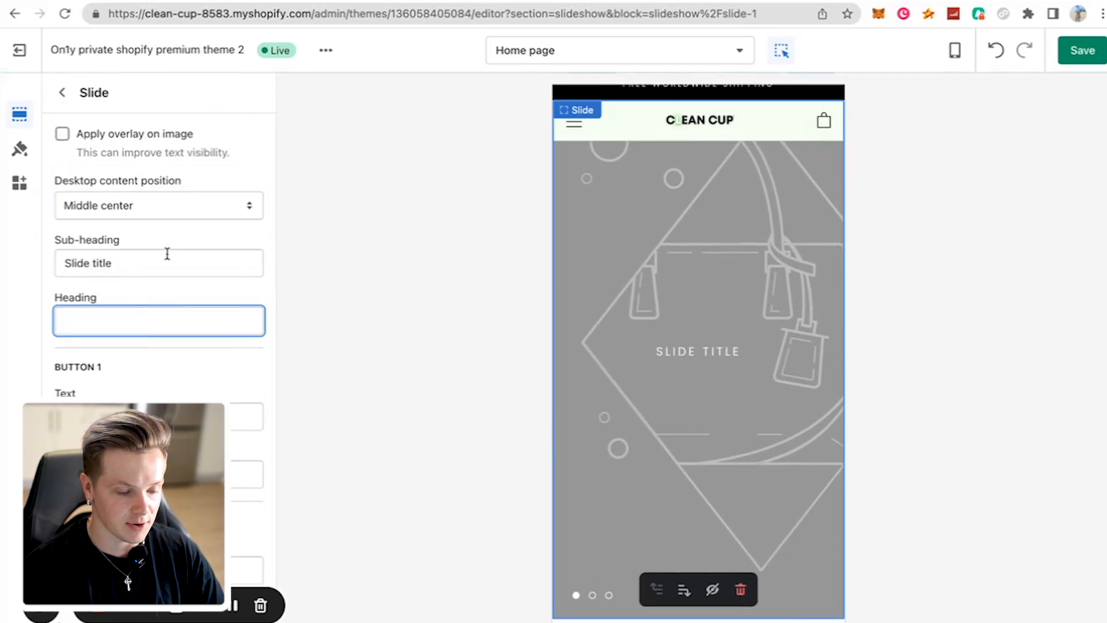
{"action": "key", "text": "super+a"}
{"action": "key", "text": "BackSpace"}
{"action": "left_click", "coordinate": [148, 312]}
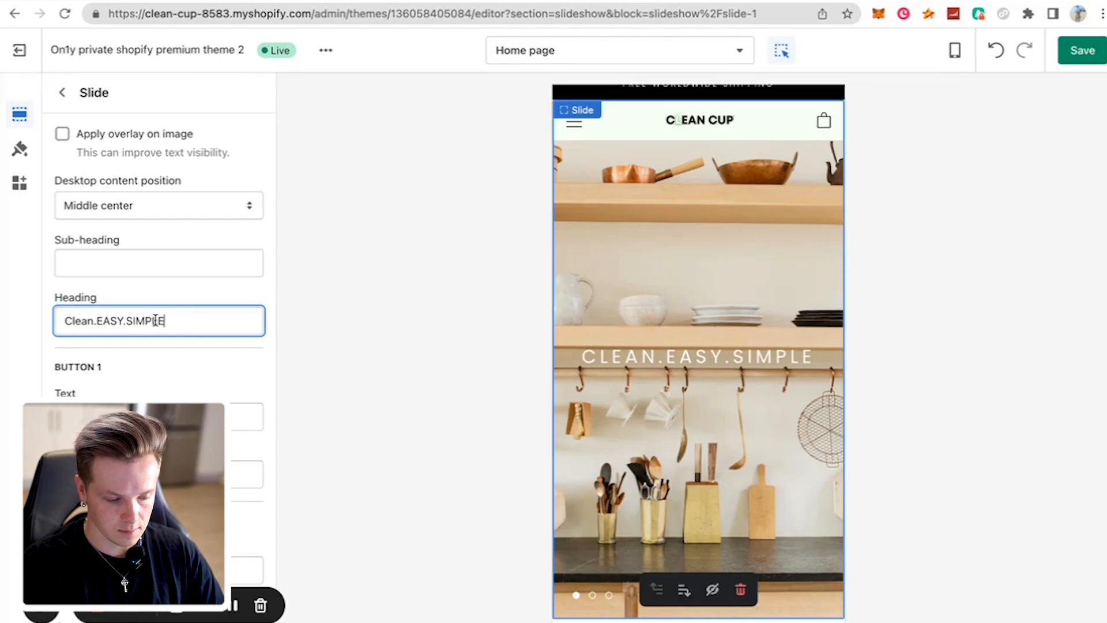
{"action": "key", "text": "super+s"}
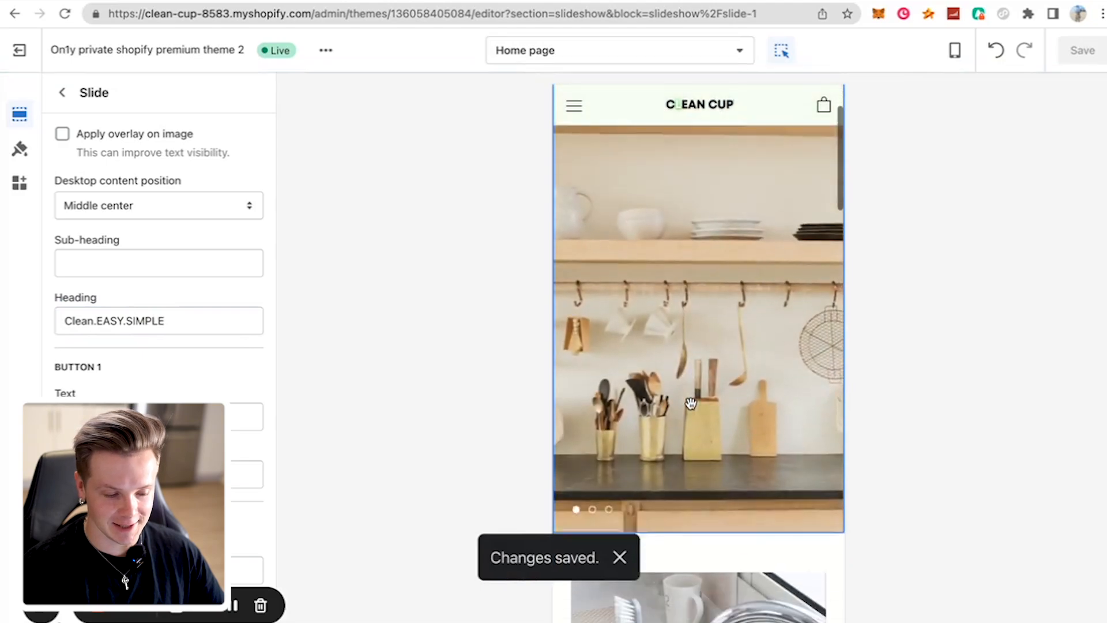
{"action": "scroll", "coordinate": [133, 311], "scroll_direction": "down", "scroll_amount": 2}
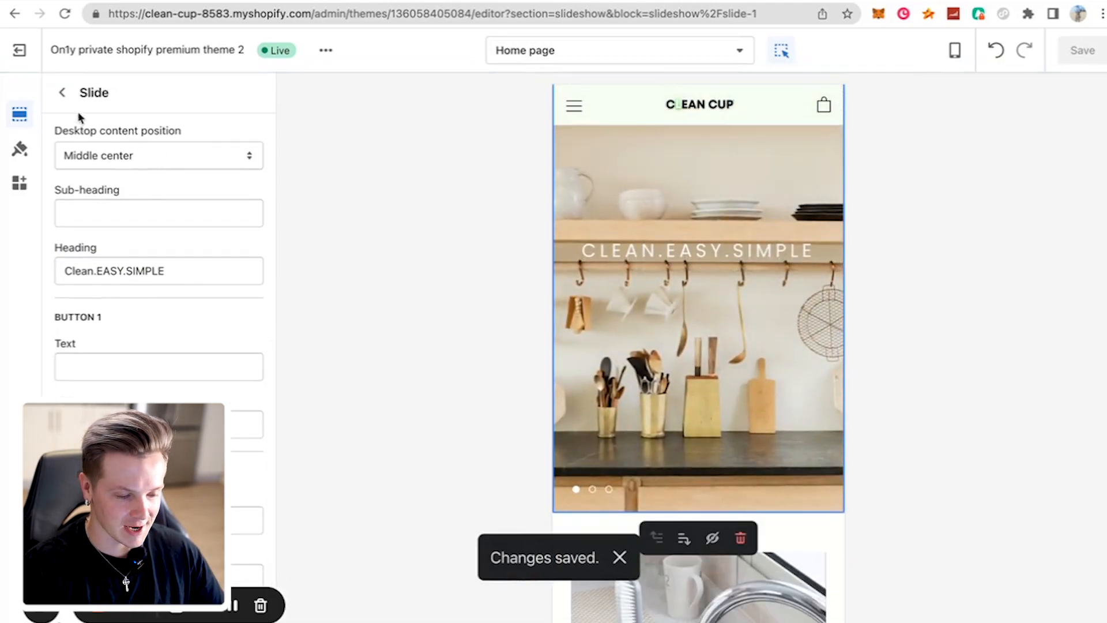
Open the Newsletter section's background image picker and try the store's brush photo
{"action": "left_click", "coordinate": [62, 94]}
{"action": "left_click", "coordinate": [68, 228]}
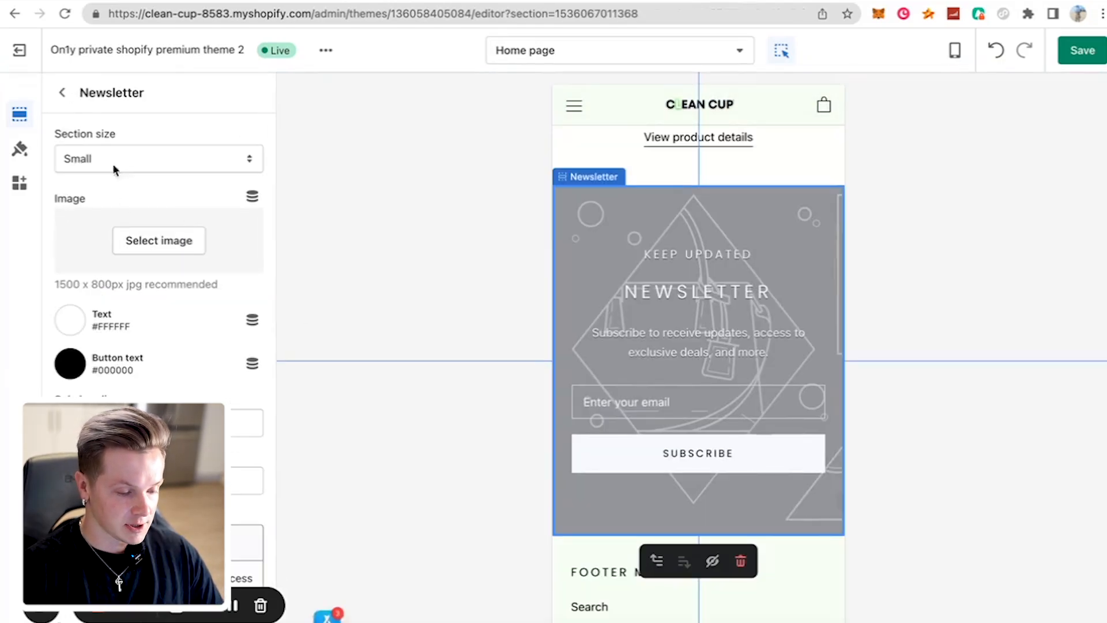
{"action": "left_click", "coordinate": [144, 260]}
{"action": "left_click", "coordinate": [228, 136]}
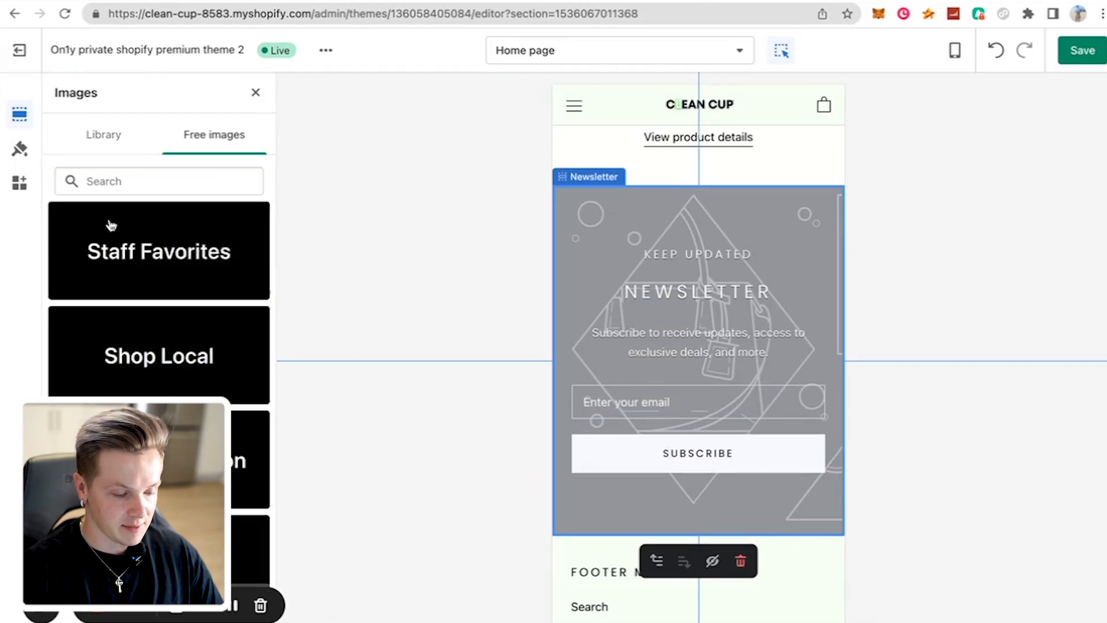
{"action": "left_click", "coordinate": [104, 134]}
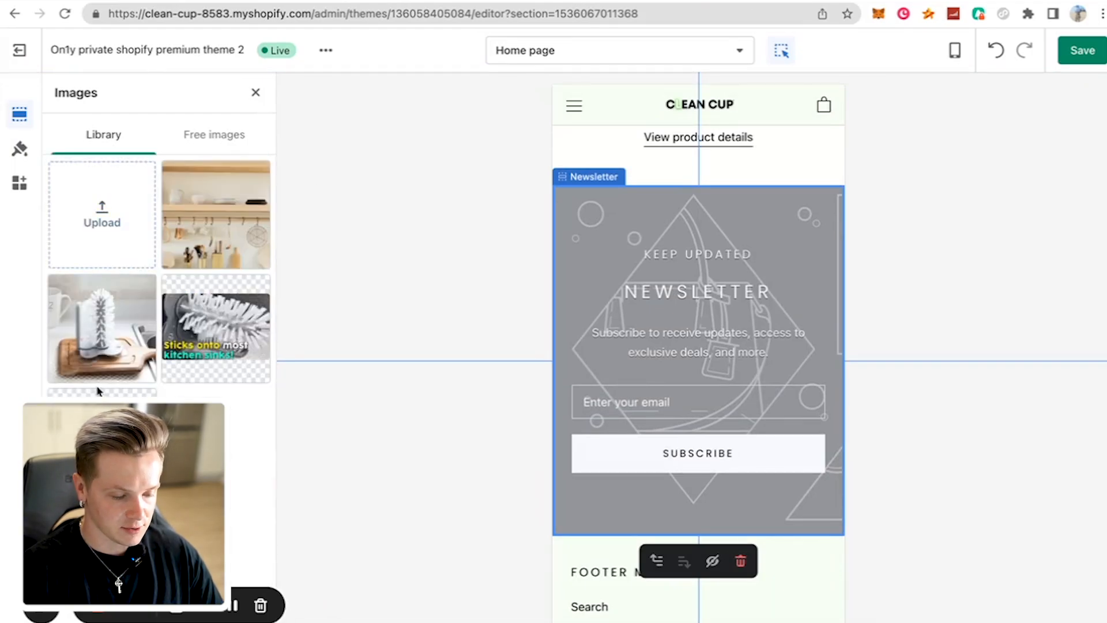
{"action": "left_click", "coordinate": [102, 329]}
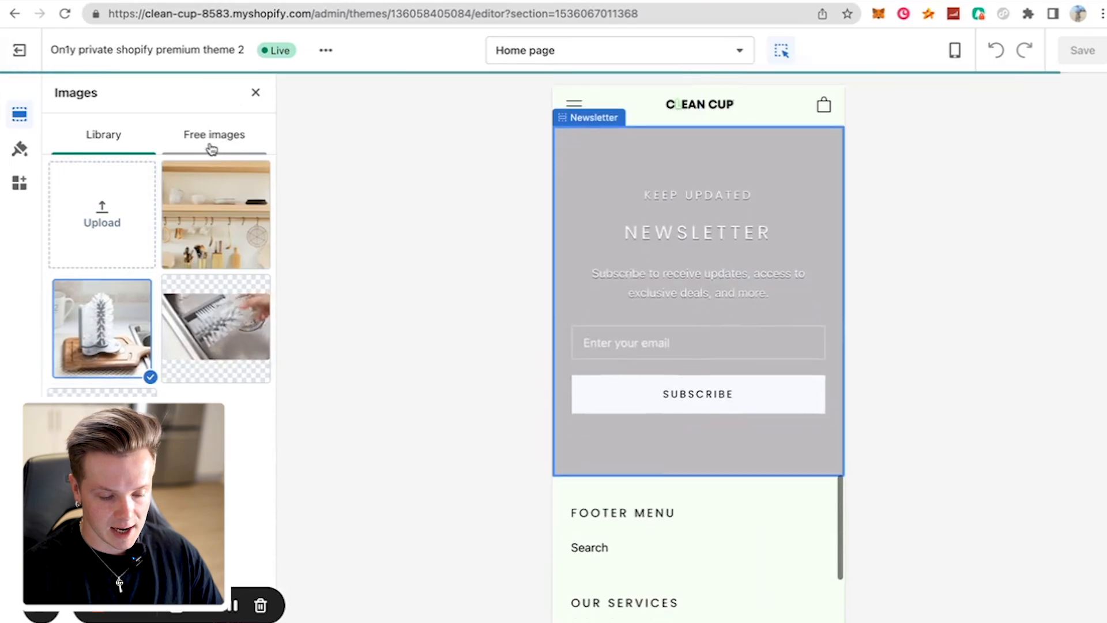
Search the free images for kitchen and use the woman-in-apron photo as background
{"action": "left_click", "coordinate": [212, 147]}
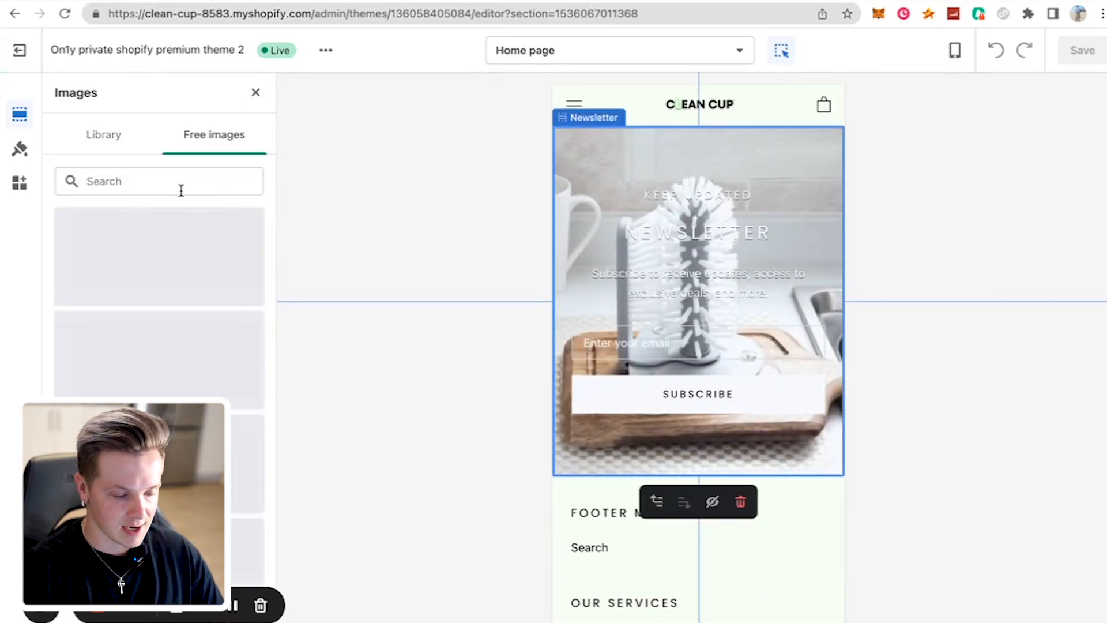
{"action": "type", "text": "kitchen"}
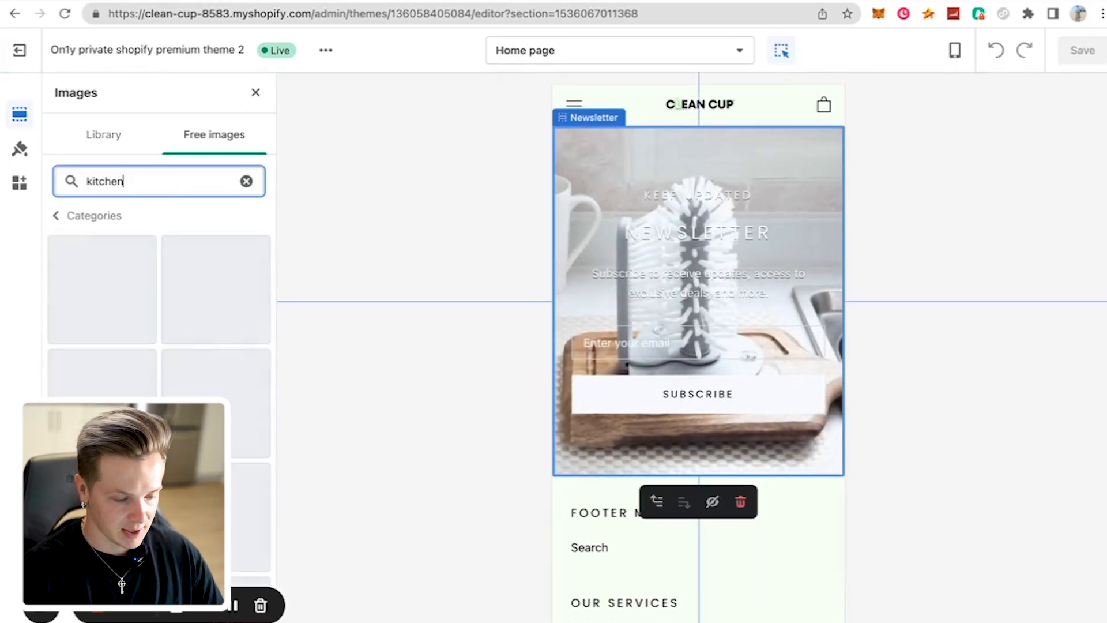
{"action": "scroll", "coordinate": [160, 289], "scroll_direction": "down", "scroll_amount": 5}
{"action": "scroll", "coordinate": [159, 289], "scroll_direction": "down", "scroll_amount": 5}
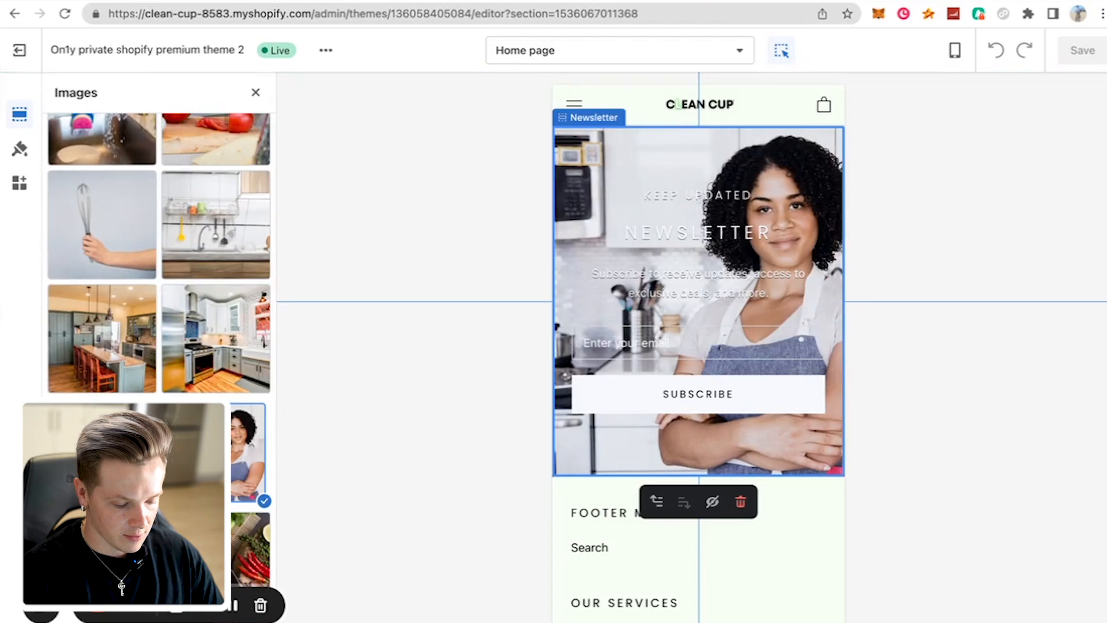
{"action": "scroll", "coordinate": [139, 357], "scroll_direction": "down", "scroll_amount": 1}
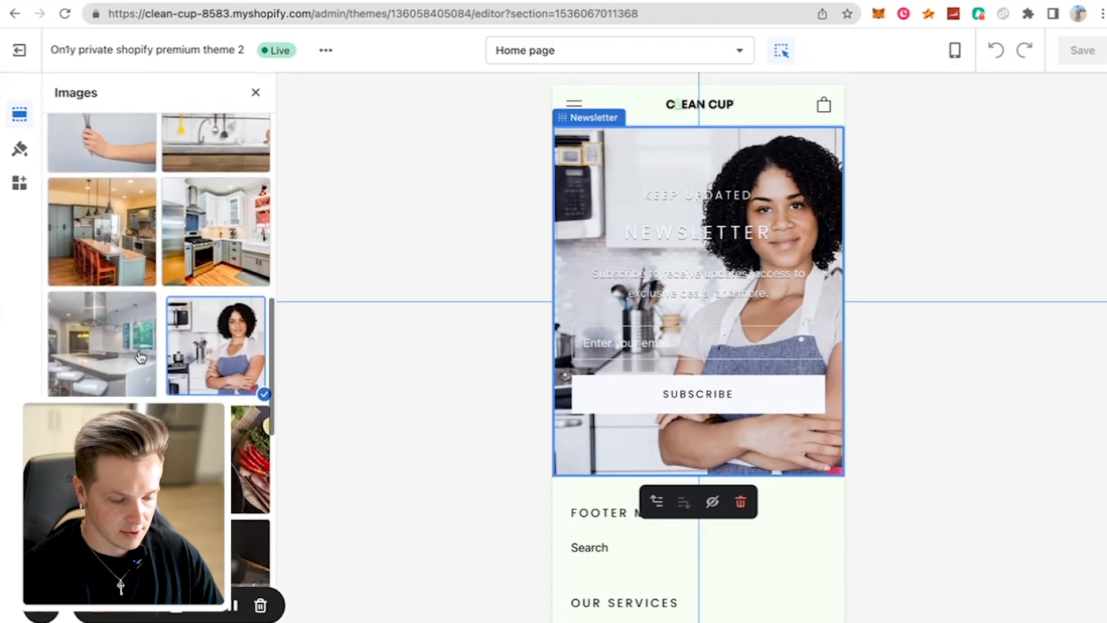
{"action": "double_click", "coordinate": [143, 361]}
{"action": "scroll", "coordinate": [164, 341], "scroll_direction": "up", "scroll_amount": 3}
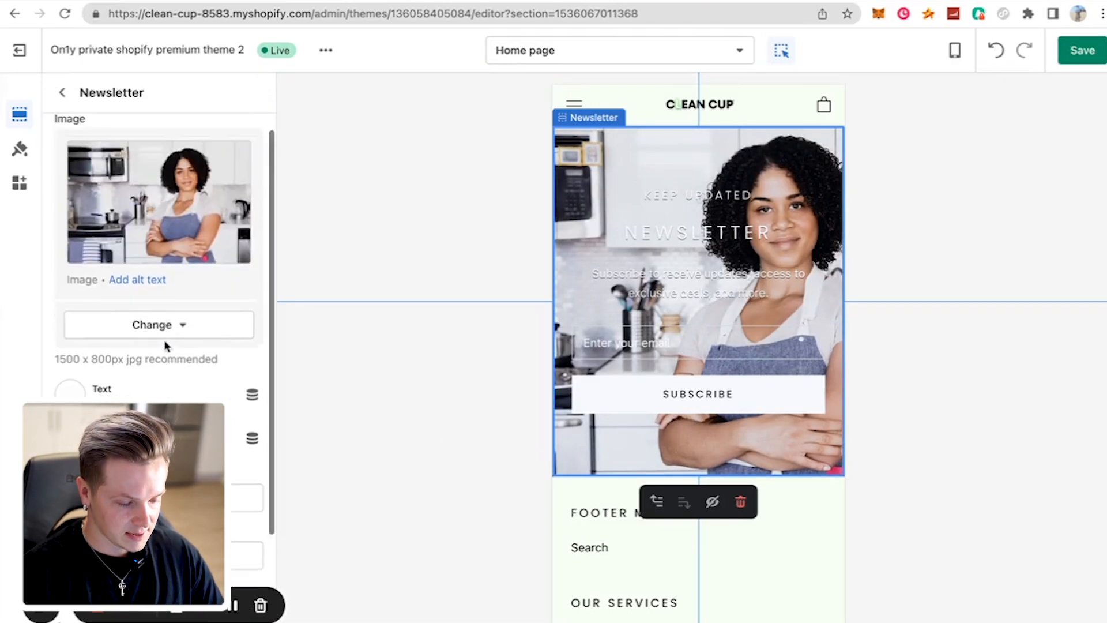
Confirm the WITH OUR TEAM newsletter heading and save the theme
{"action": "scroll", "coordinate": [161, 334], "scroll_direction": "down", "scroll_amount": 3}
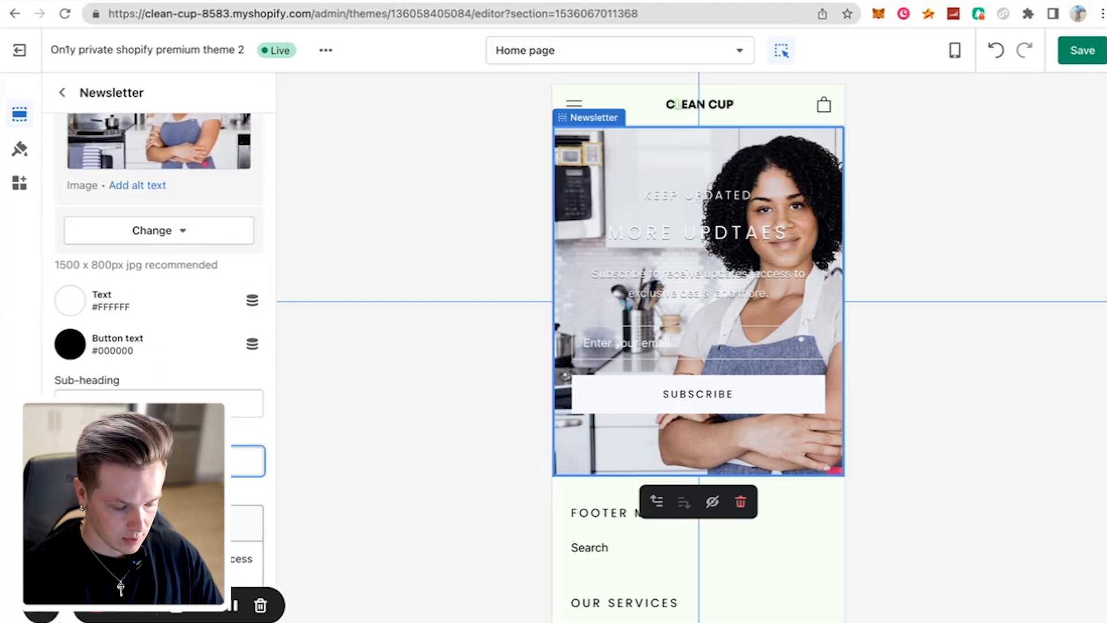
{"action": "left_click", "coordinate": [247, 554]}
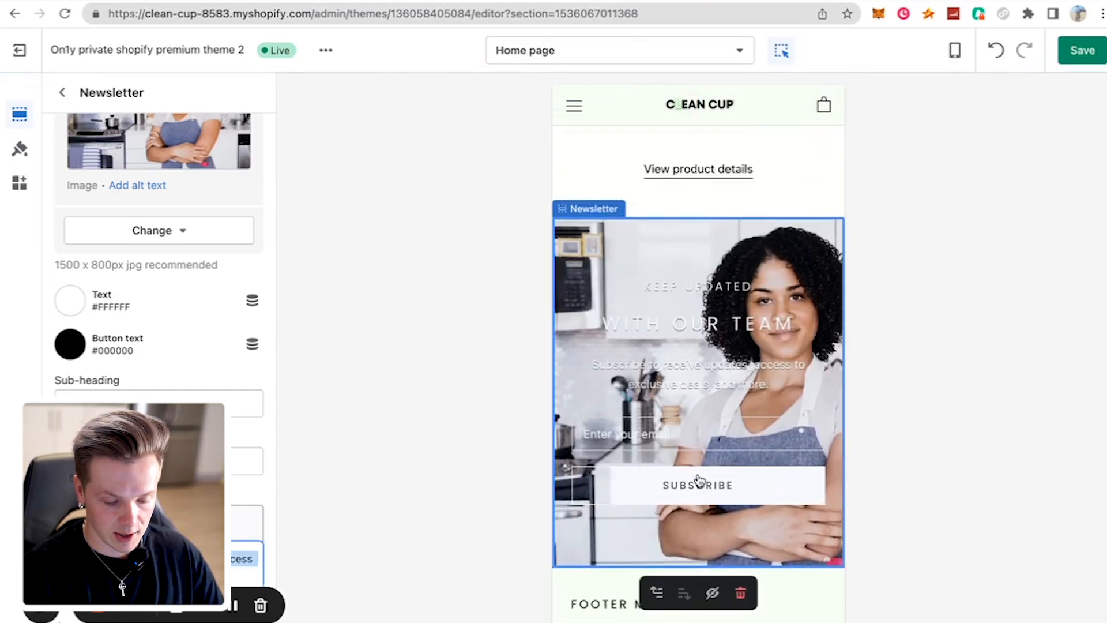
{"action": "left_click", "coordinate": [1081, 53]}
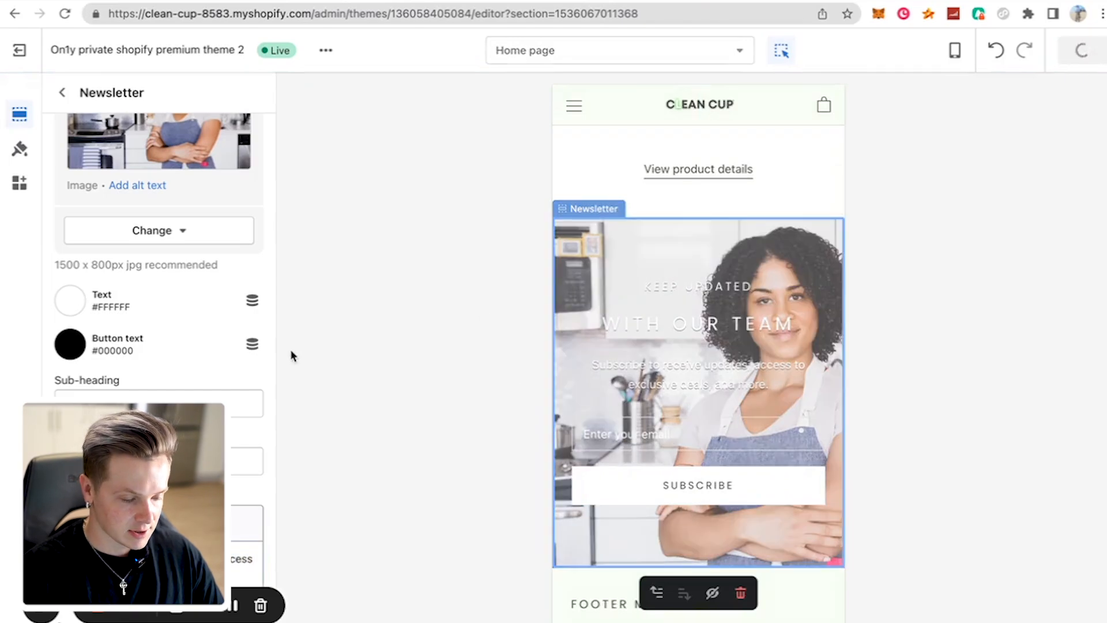
Set the Newsletter section size to Small and open the 'our services' text block
{"action": "scroll", "coordinate": [98, 392], "scroll_direction": "up", "scroll_amount": 5}
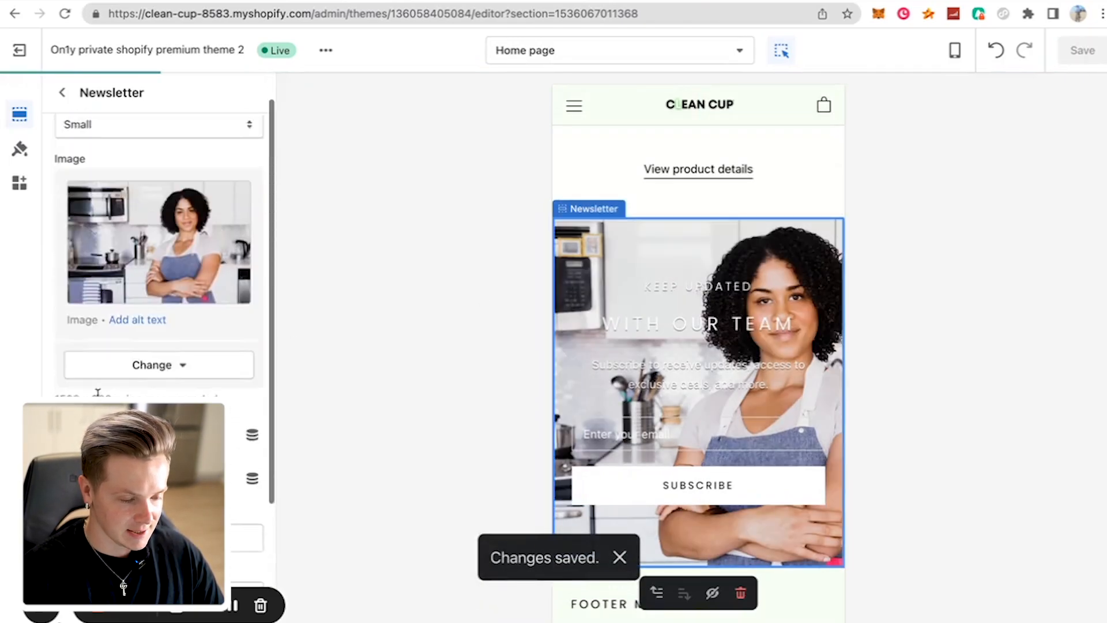
{"action": "left_click", "coordinate": [137, 152]}
{"action": "left_click", "coordinate": [138, 125]}
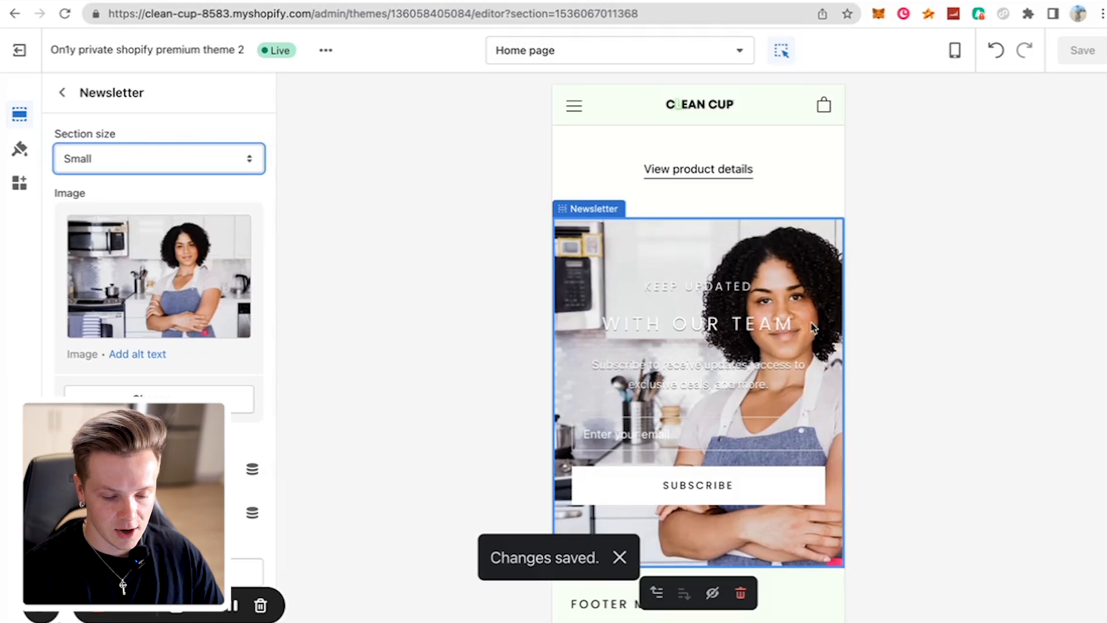
{"action": "scroll", "coordinate": [806, 326], "scroll_direction": "up", "scroll_amount": 4}
{"action": "scroll", "coordinate": [806, 326], "scroll_direction": "down", "scroll_amount": 6}
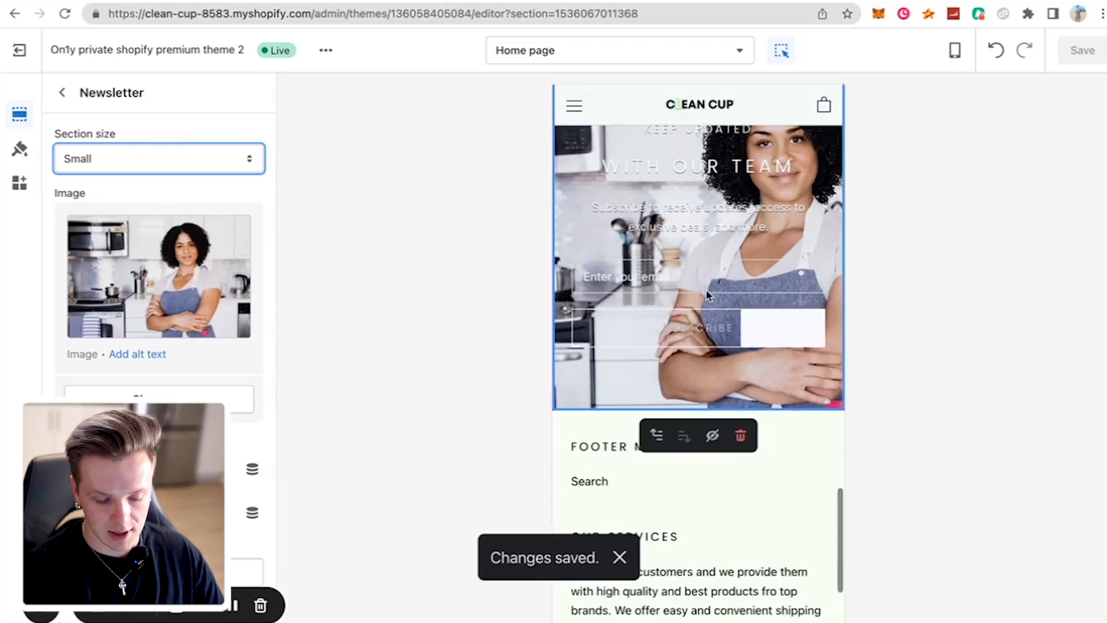
{"action": "scroll", "coordinate": [740, 445], "scroll_direction": "down", "scroll_amount": 4}
{"action": "left_click", "coordinate": [618, 414]}
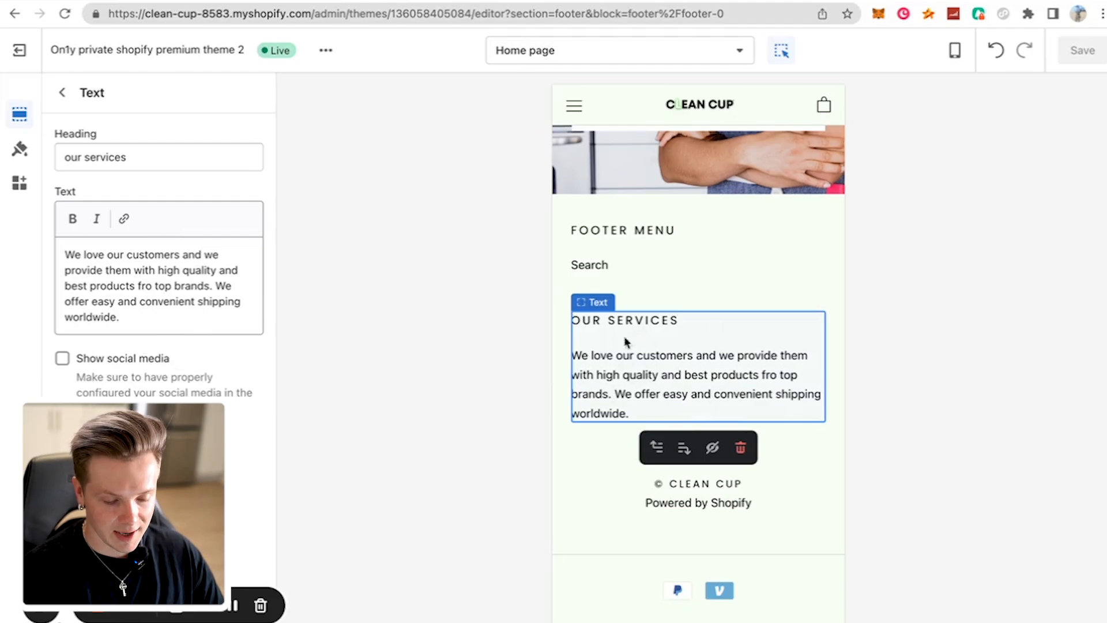
Inspect the footer section and its links blocks, then exit the theme editor to Themes
{"action": "left_click", "coordinate": [62, 94]}
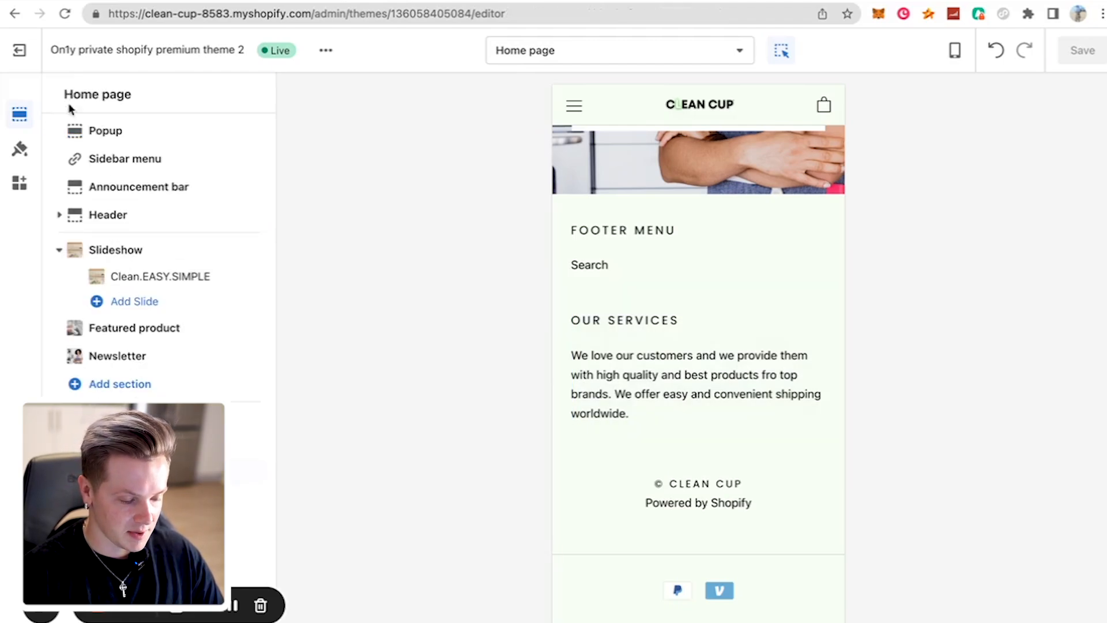
{"action": "left_click", "coordinate": [248, 420]}
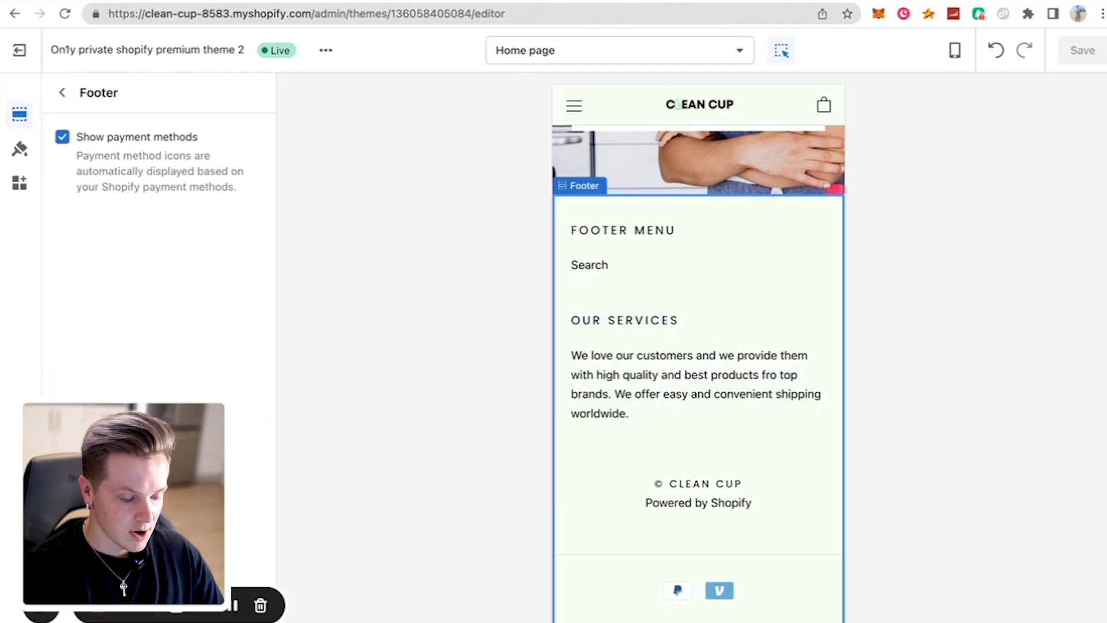
{"action": "left_click", "coordinate": [62, 93]}
{"action": "left_click", "coordinate": [248, 444]}
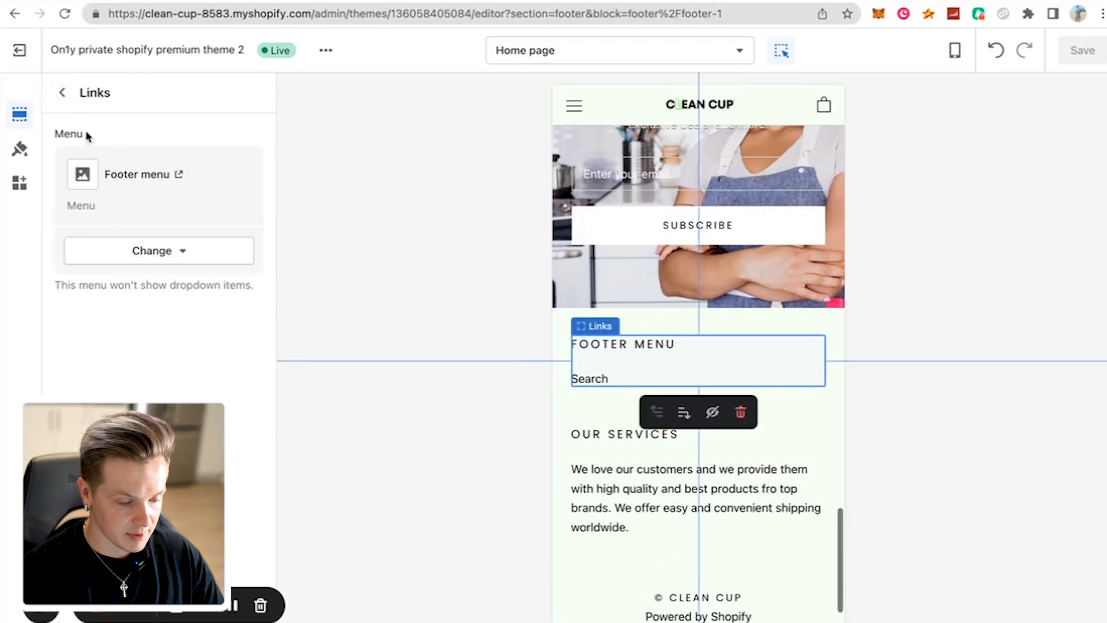
{"action": "left_click", "coordinate": [62, 93]}
{"action": "left_click", "coordinate": [699, 361]}
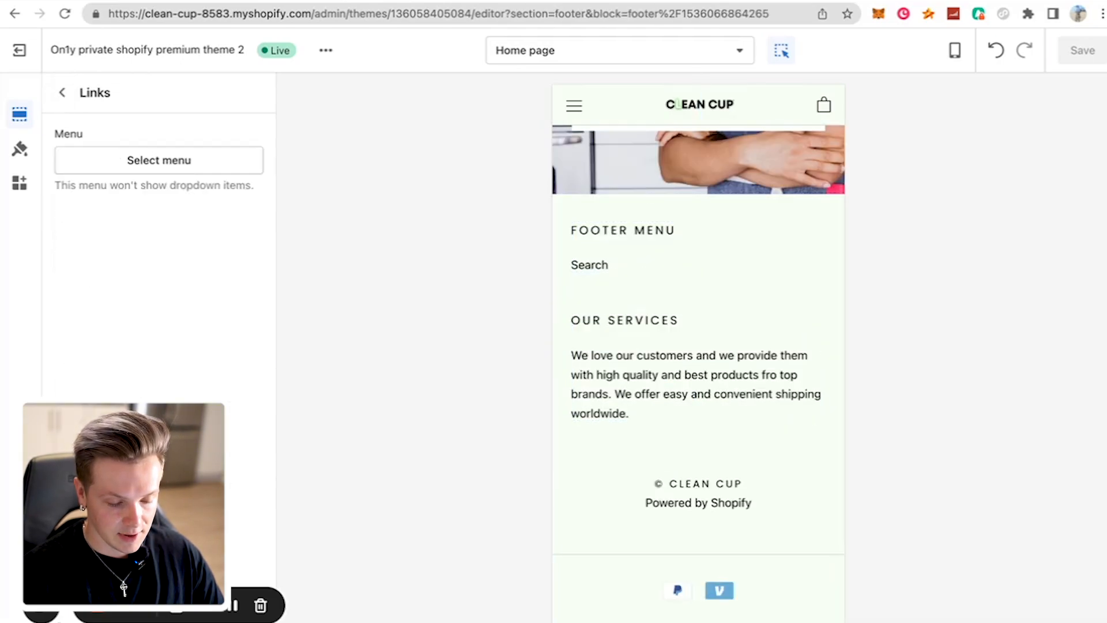
{"action": "left_click", "coordinate": [62, 93]}
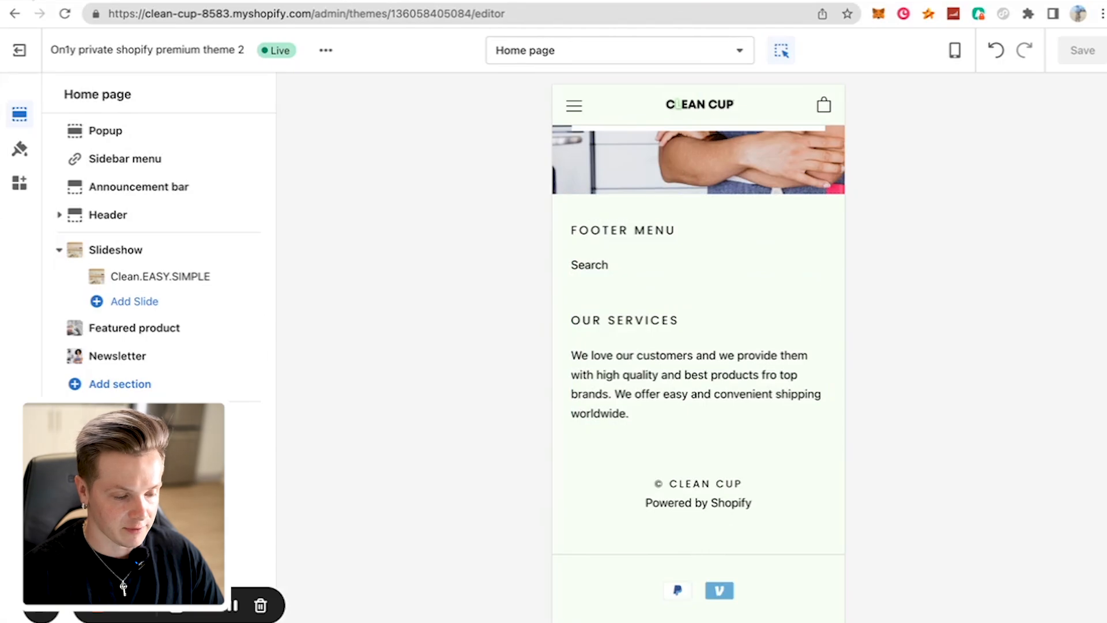
{"action": "left_click", "coordinate": [29, 50]}
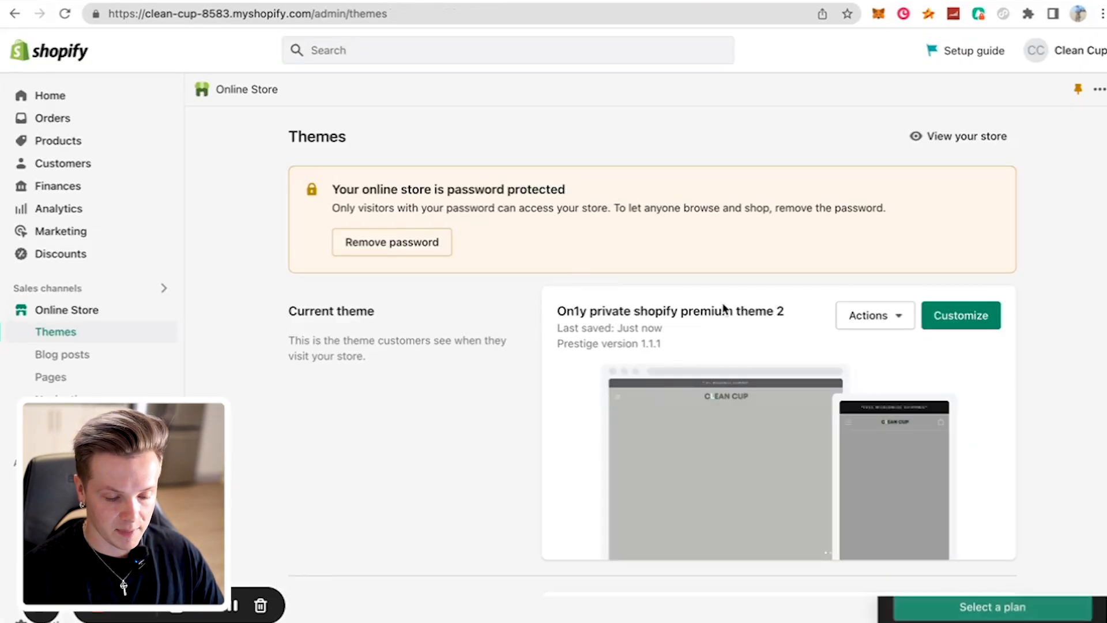
Open the current theme's code editor and view article.liquid and 404.liquid
{"action": "left_click", "coordinate": [871, 317]}
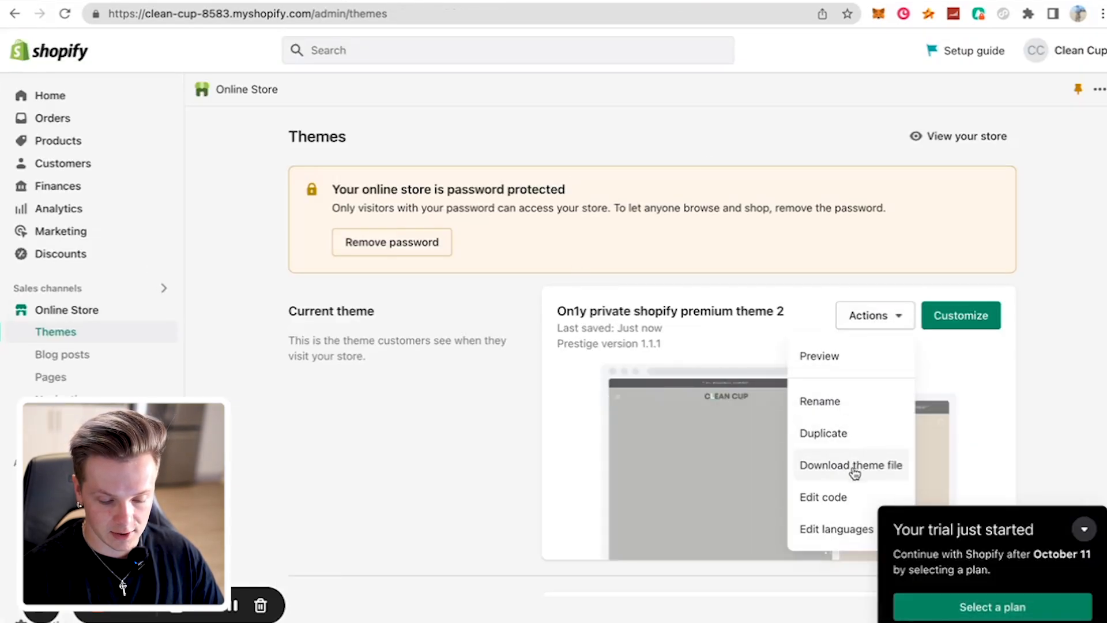
{"action": "left_click", "coordinate": [850, 497]}
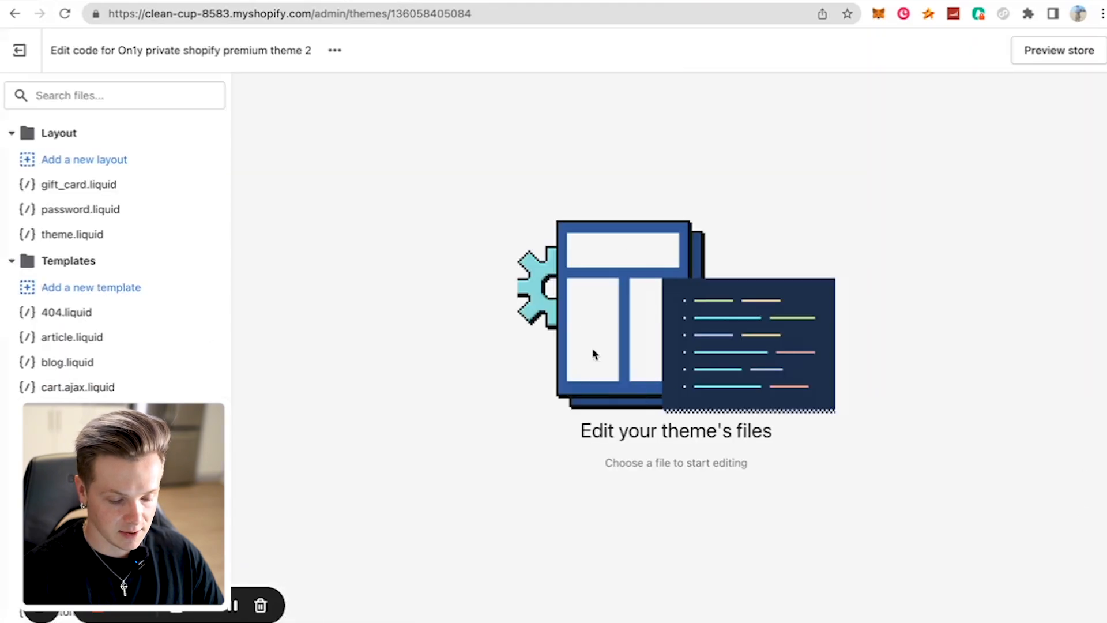
{"action": "scroll", "coordinate": [95, 179], "scroll_direction": "down", "scroll_amount": 2}
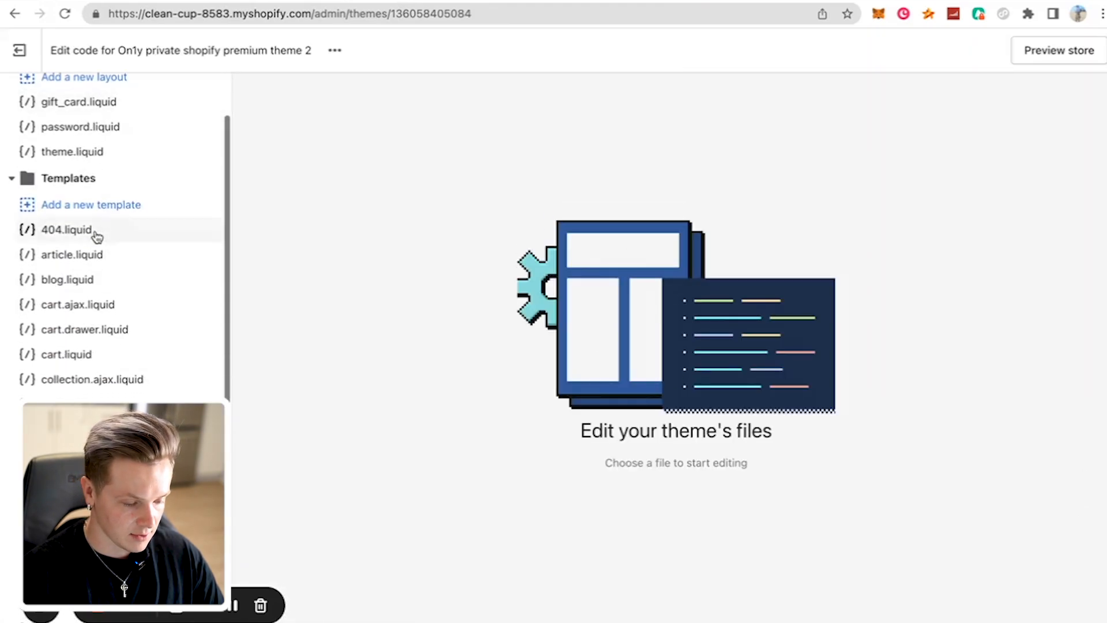
{"action": "left_click", "coordinate": [111, 265]}
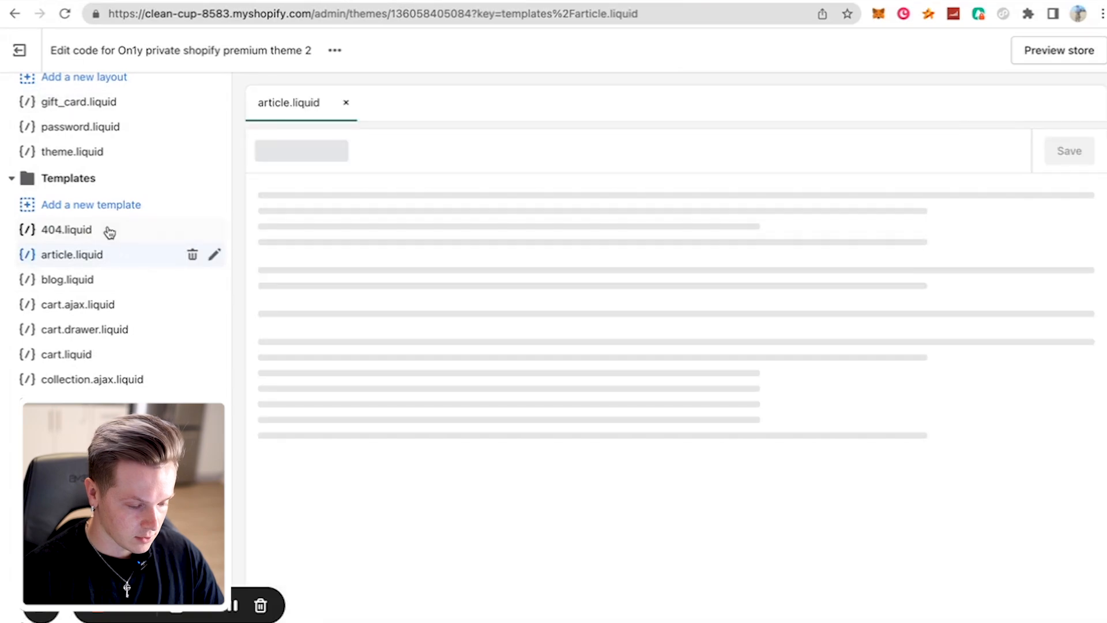
{"action": "left_click", "coordinate": [110, 231]}
{"action": "scroll", "coordinate": [95, 312], "scroll_direction": "down", "scroll_amount": 3}
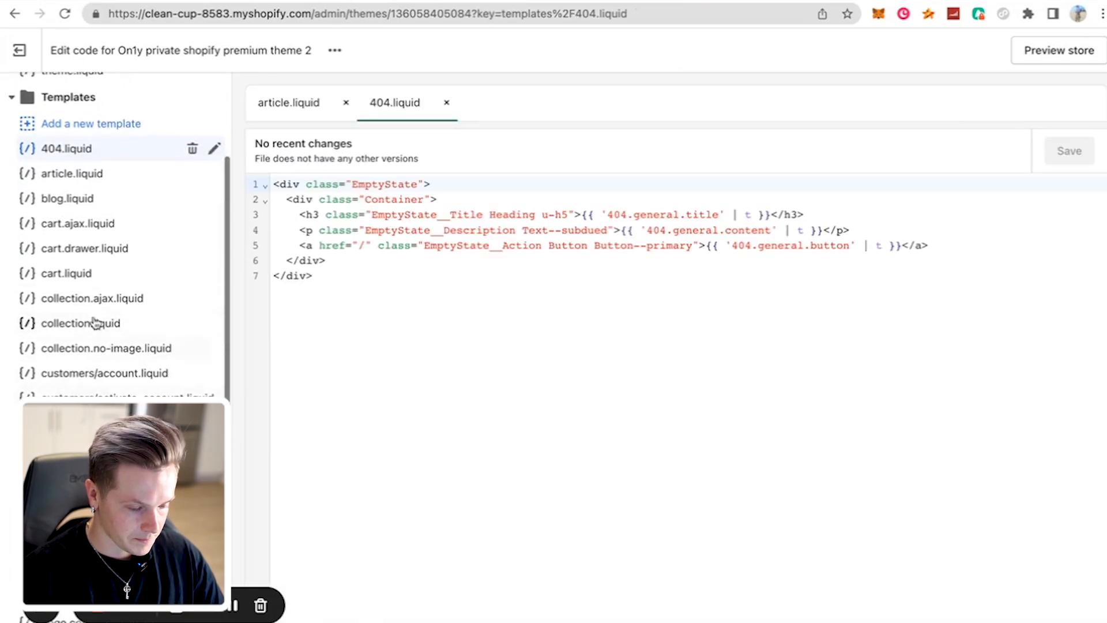
{"action": "scroll", "coordinate": [109, 272], "scroll_direction": "down", "scroll_amount": 5}
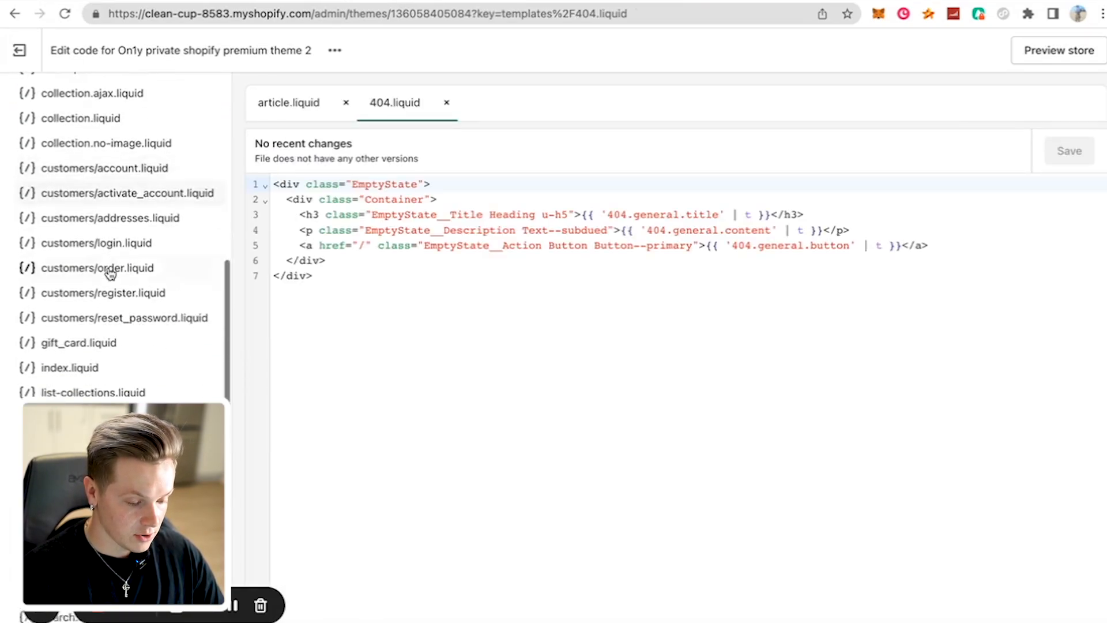
{"action": "scroll", "coordinate": [148, 267], "scroll_direction": "up", "scroll_amount": 8}
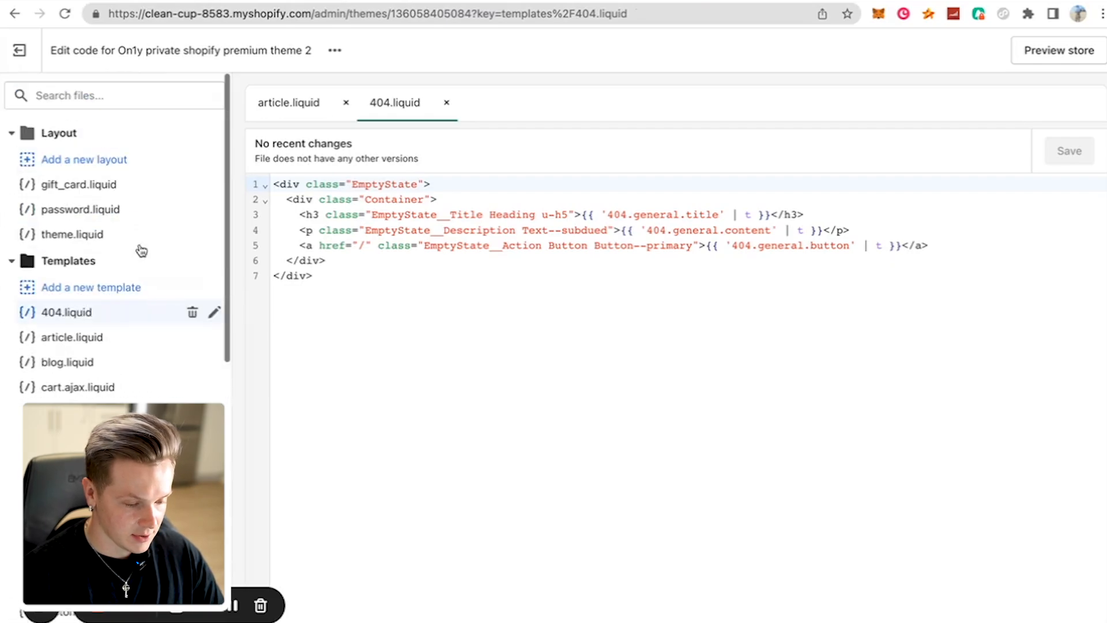
Search the theme files for 'footer' and open the footer.liquid section file
{"action": "left_click", "coordinate": [131, 89]}
{"action": "type", "text": "fotter"}
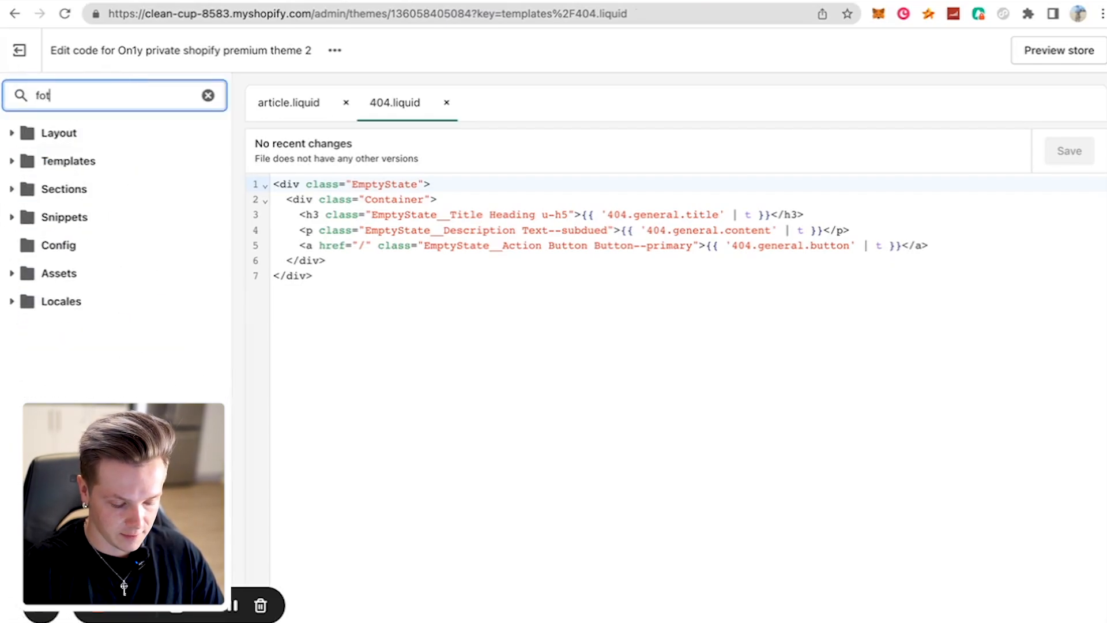
{"action": "left_click", "coordinate": [133, 137]}
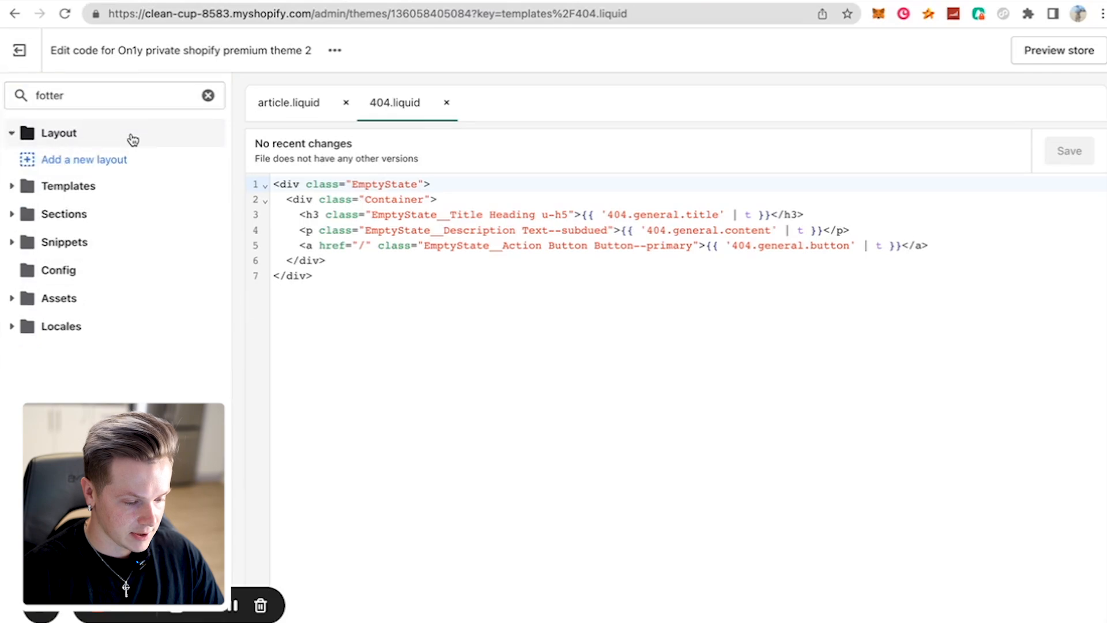
{"action": "left_click", "coordinate": [114, 86]}
{"action": "key", "text": "BackSpace"}
{"action": "key", "text": "BackSpace"}
{"action": "type", "text": "o"}
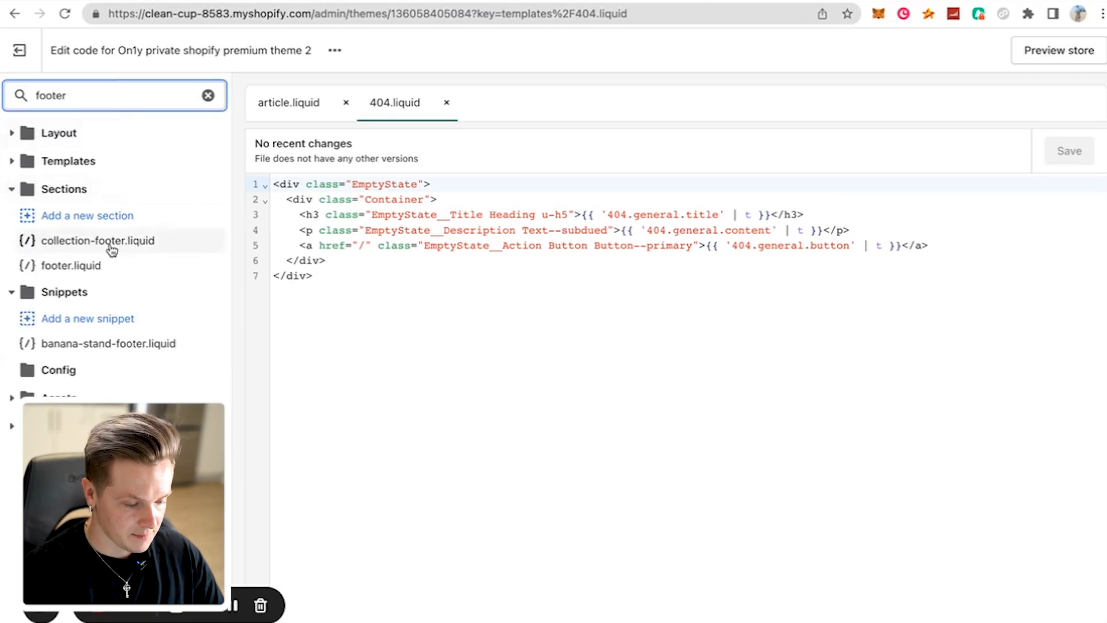
{"action": "left_click", "coordinate": [99, 267]}
{"action": "left_click", "coordinate": [558, 290]}
Delete the powered_by_link code on footer.liquid line 79, save, and exit to Themes
{"action": "key", "text": "ctrl+f"}
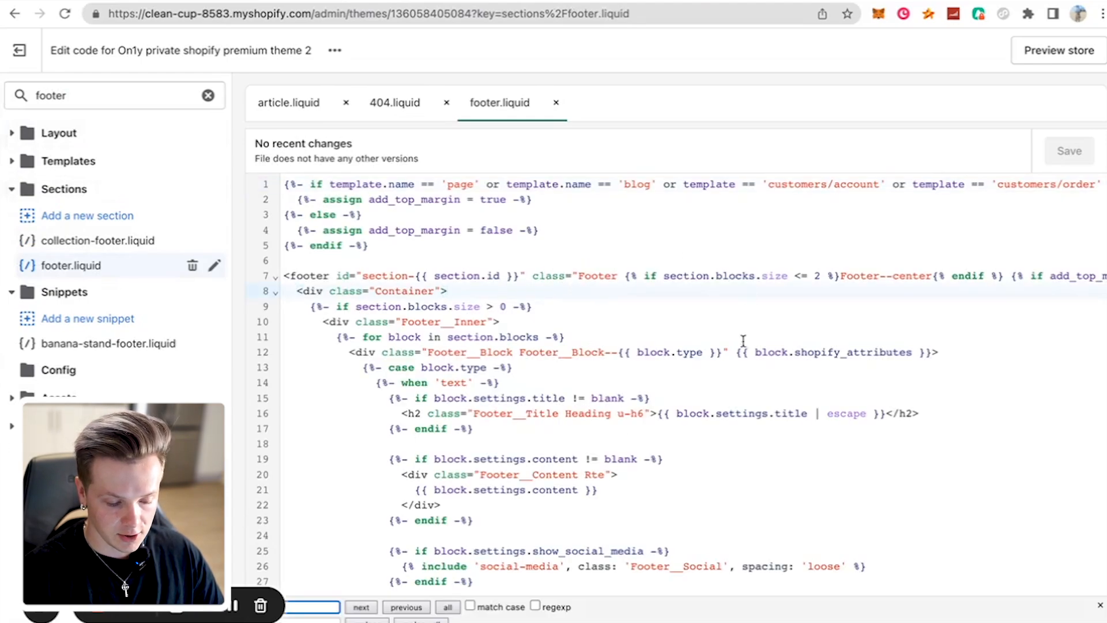
{"action": "left_click", "coordinate": [319, 606]}
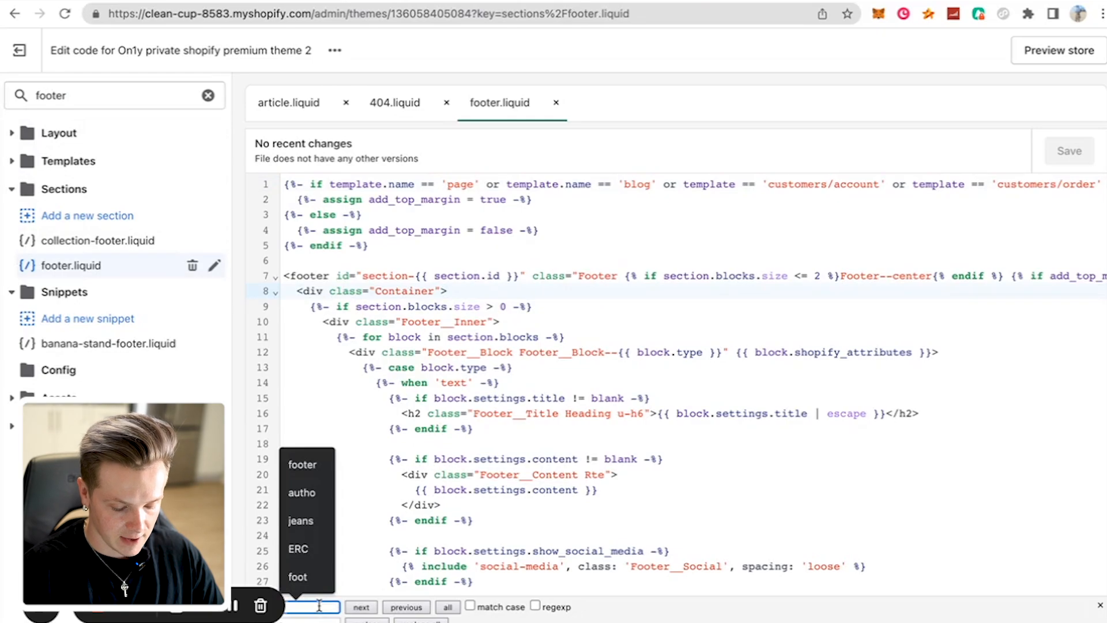
{"action": "type", "text": "po"}
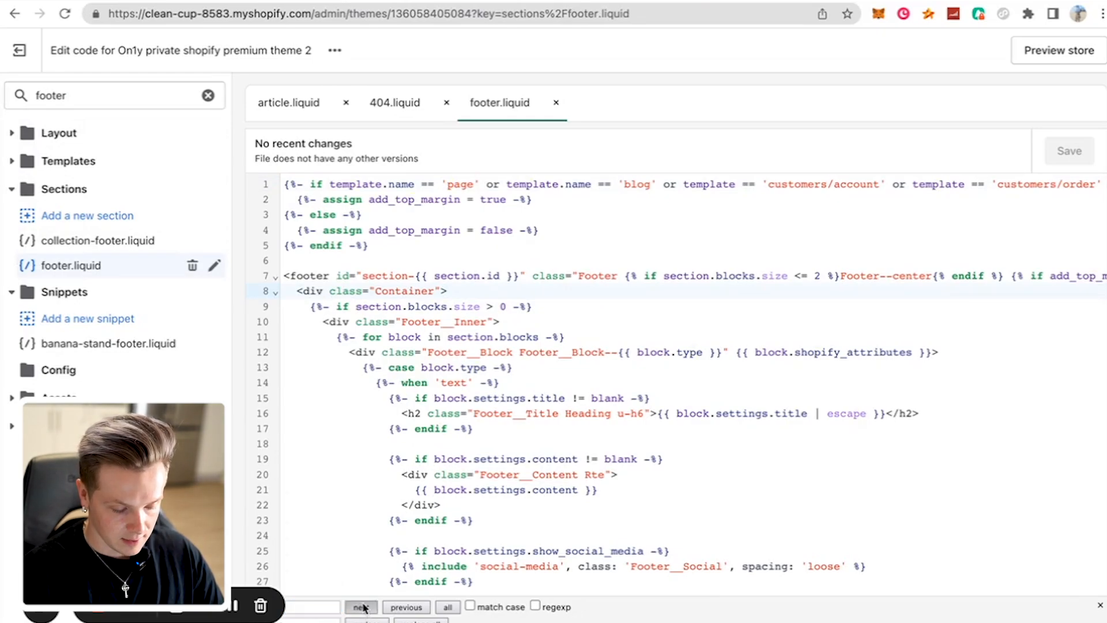
{"action": "left_click", "coordinate": [364, 607]}
{"action": "scroll", "coordinate": [663, 462], "scroll_direction": "down", "scroll_amount": 3}
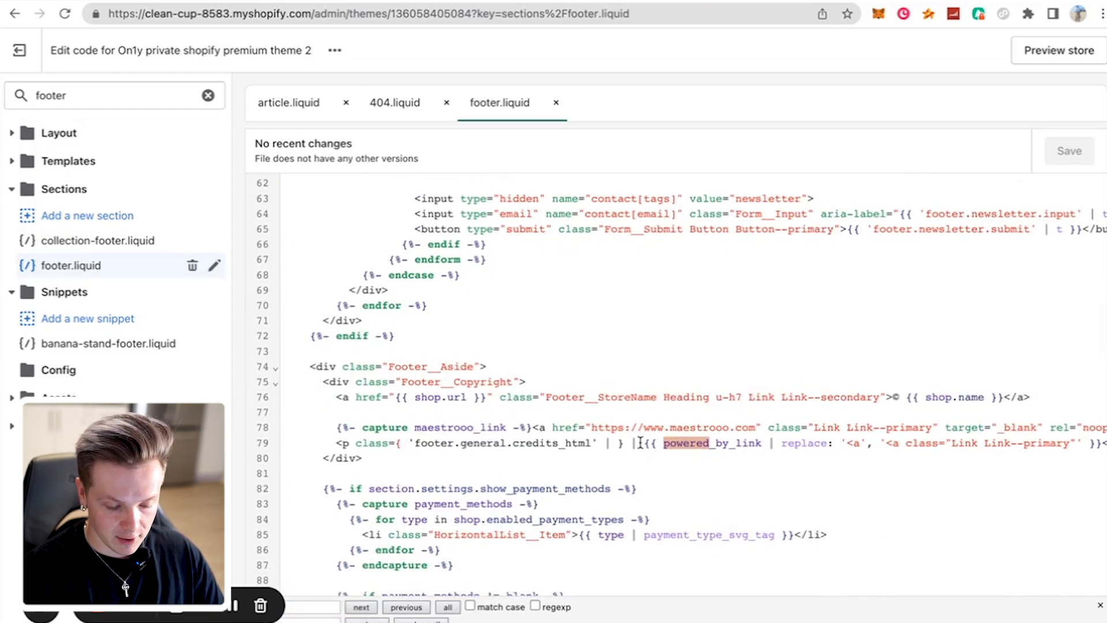
{"action": "left_click_drag", "start_coordinate": [641, 443], "coordinate": [823, 442]}
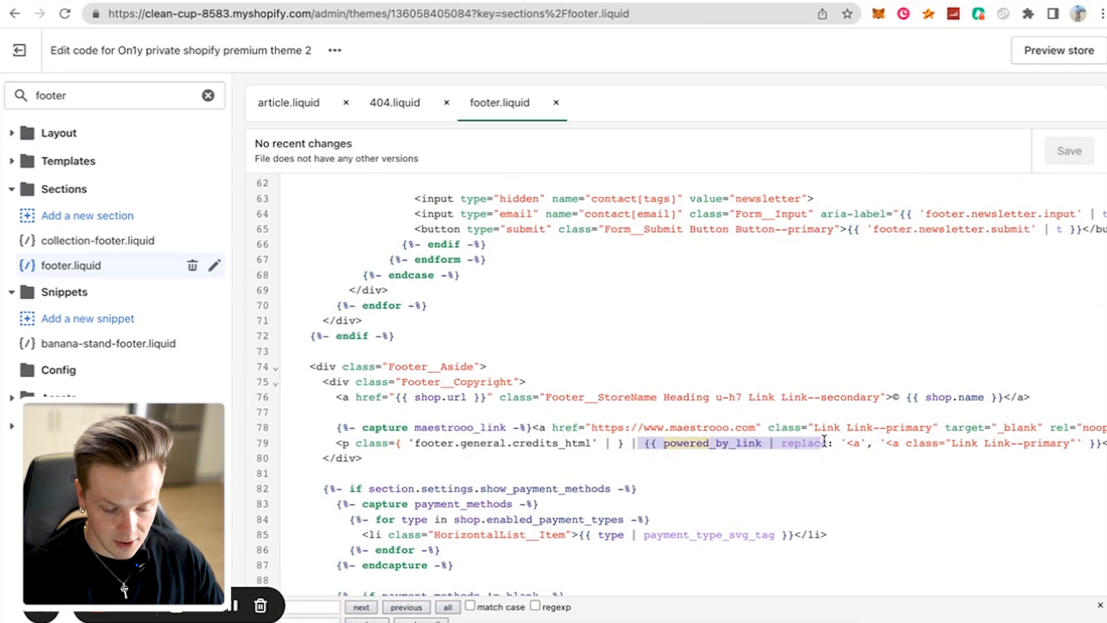
{"action": "key", "text": "BackSpace"}
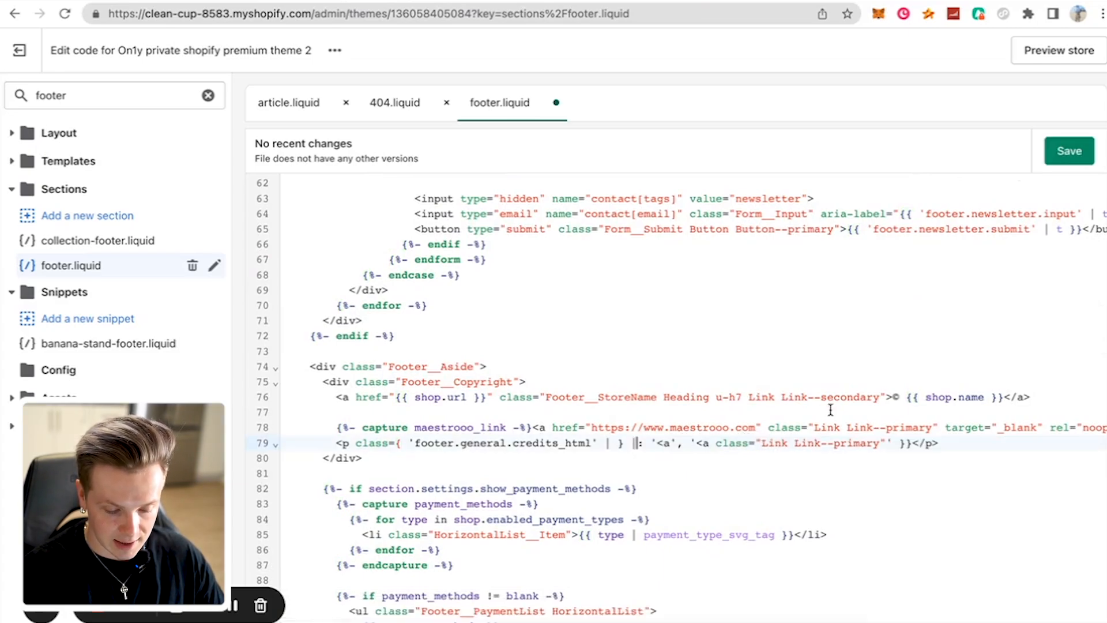
{"action": "left_click", "coordinate": [1075, 160]}
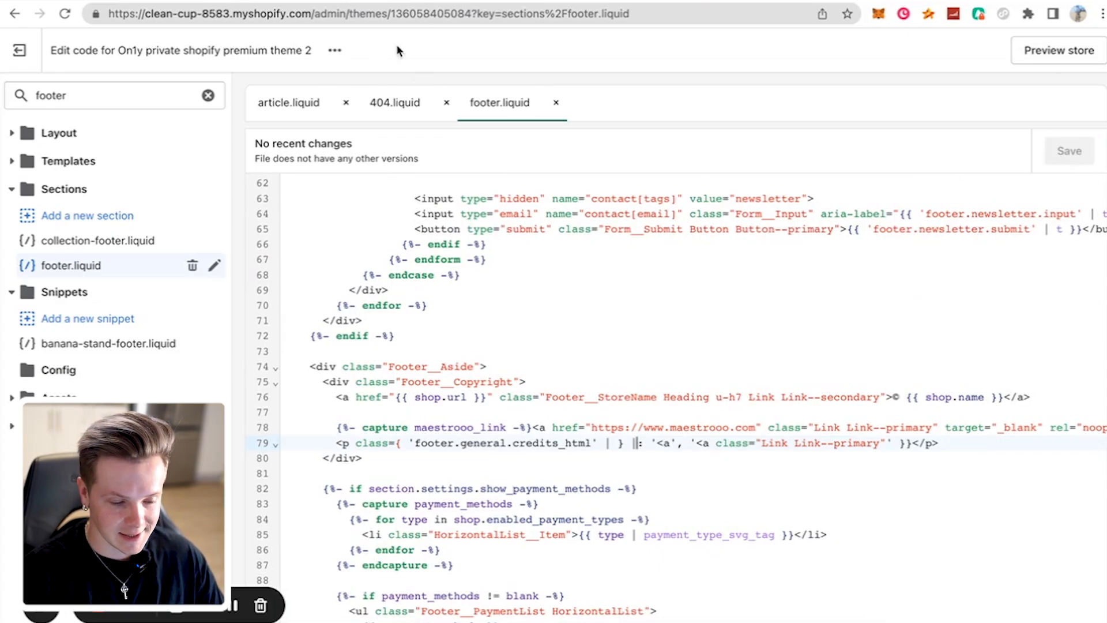
{"action": "left_click", "coordinate": [21, 52]}
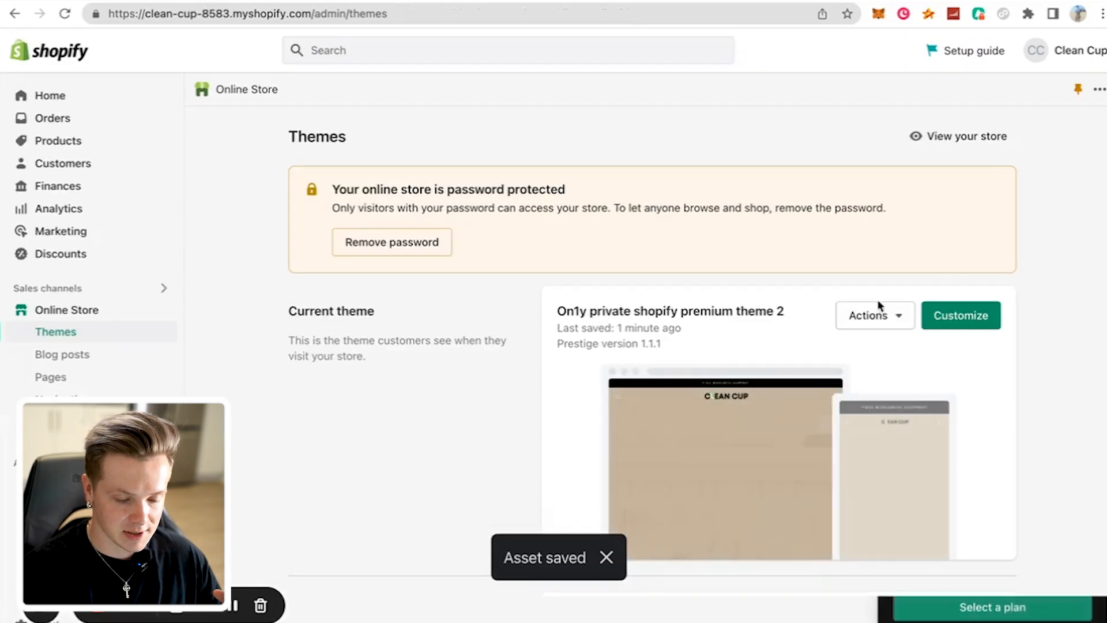
{"action": "left_click", "coordinate": [941, 319]}
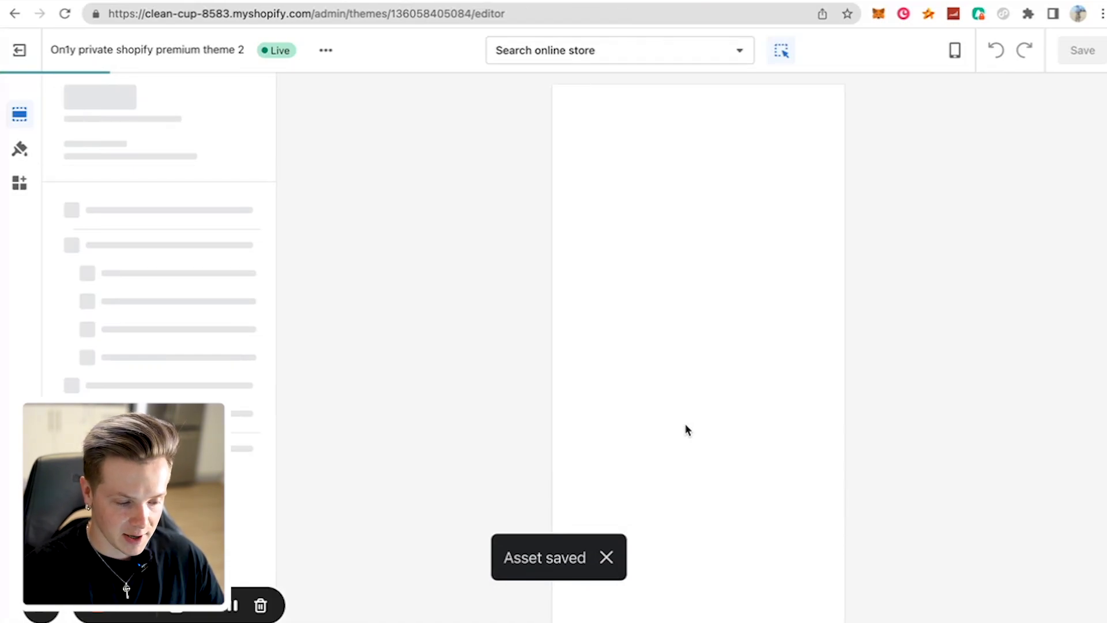
{"action": "scroll", "coordinate": [686, 430], "scroll_direction": "down", "scroll_amount": 15}
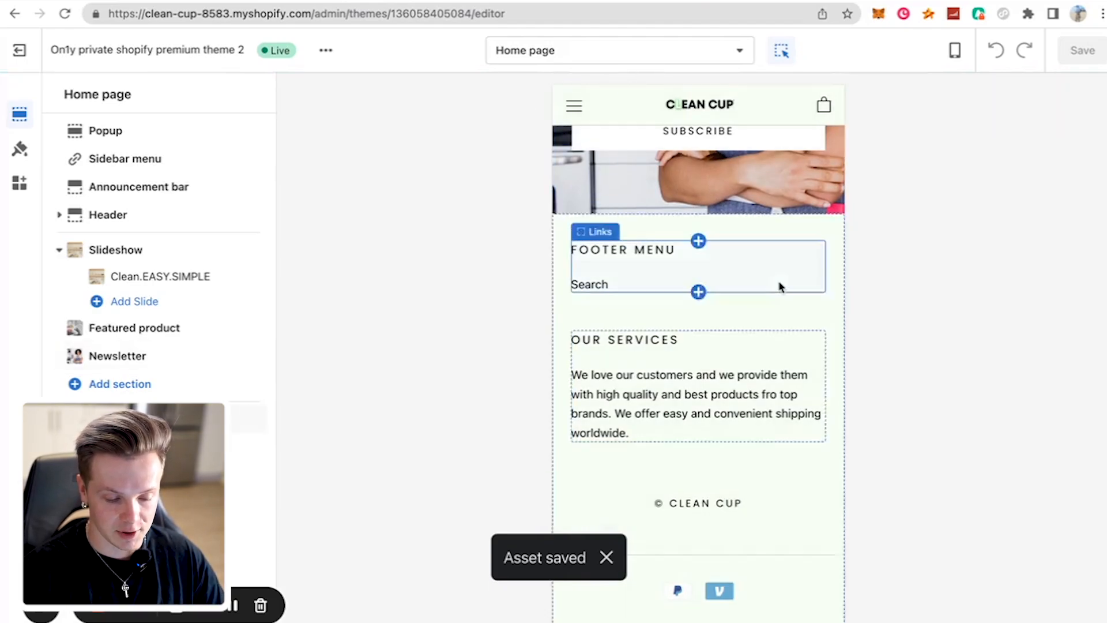
{"action": "scroll", "coordinate": [779, 289], "scroll_direction": "up", "scroll_amount": 5}
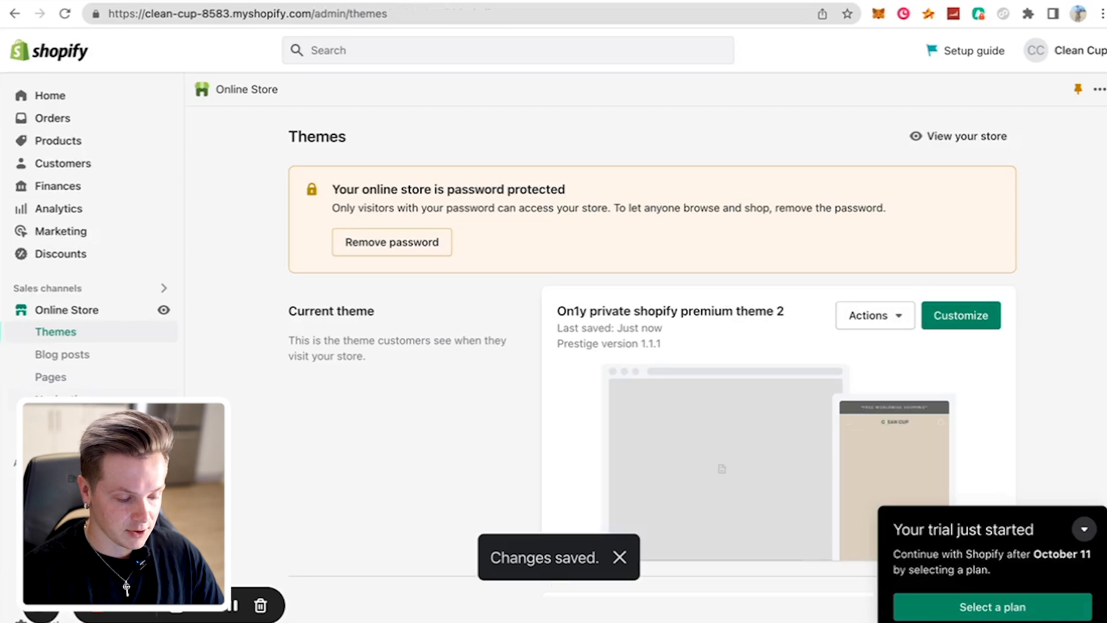
In Settings > Policies, fill the refund policy from its template
{"action": "left_click", "coordinate": [53, 620]}
{"action": "scroll", "coordinate": [264, 312], "scroll_direction": "down", "scroll_amount": 2}
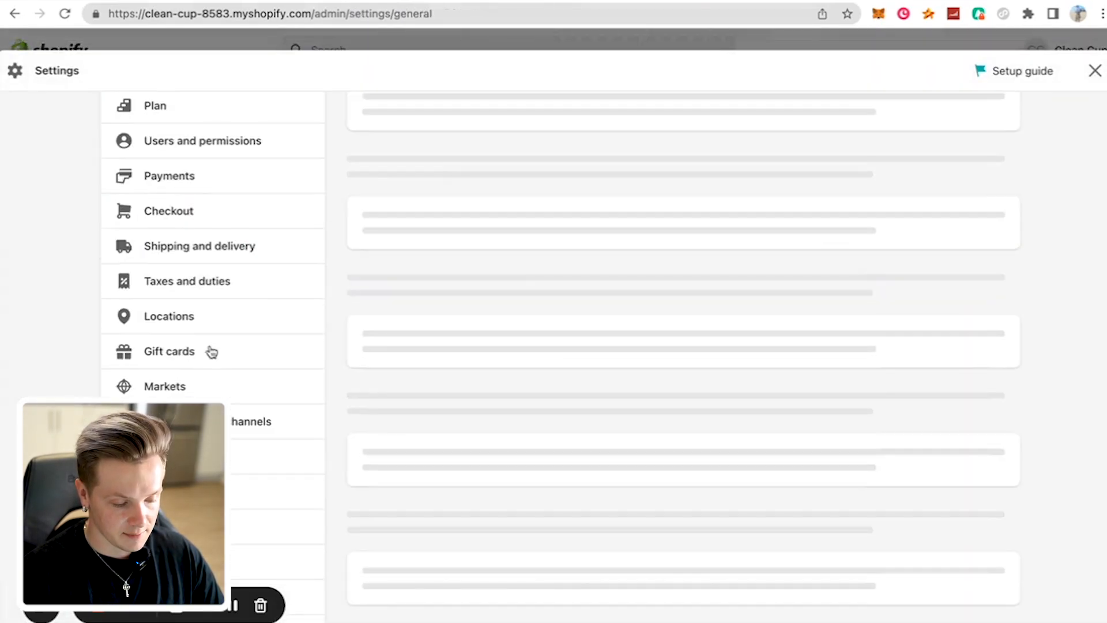
{"action": "scroll", "coordinate": [208, 427], "scroll_direction": "down", "scroll_amount": 2}
{"action": "left_click", "coordinate": [194, 524]}
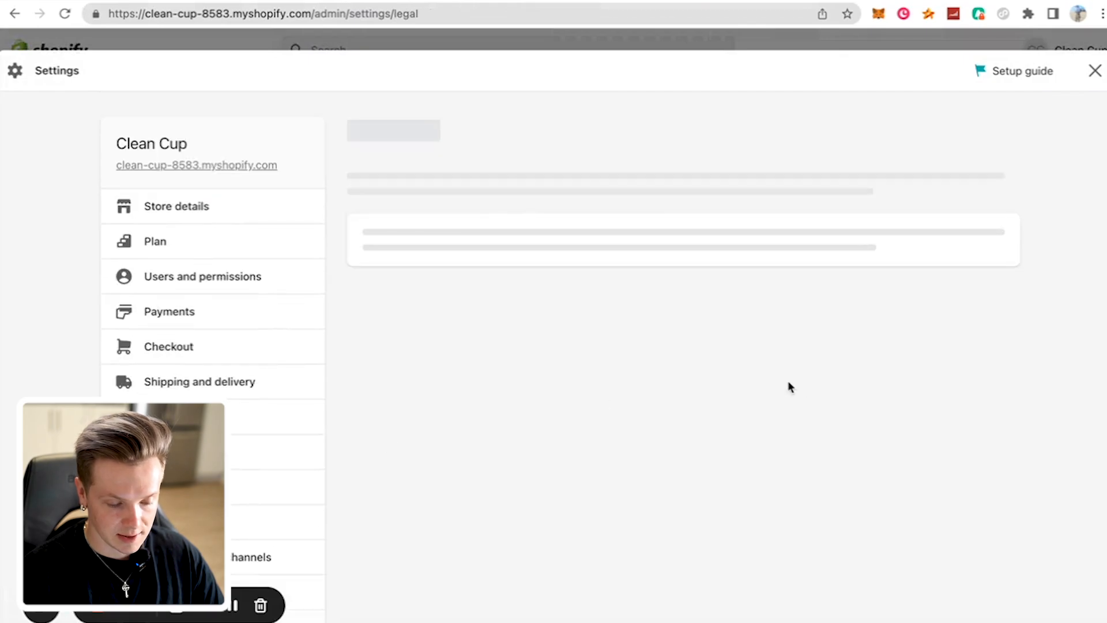
{"action": "scroll", "coordinate": [791, 387], "scroll_direction": "down", "scroll_amount": 2}
{"action": "left_click", "coordinate": [430, 420]}
Fill the privacy policy from its template and review its CCPA placeholder text
{"action": "scroll", "coordinate": [547, 346], "scroll_direction": "down", "scroll_amount": 1}
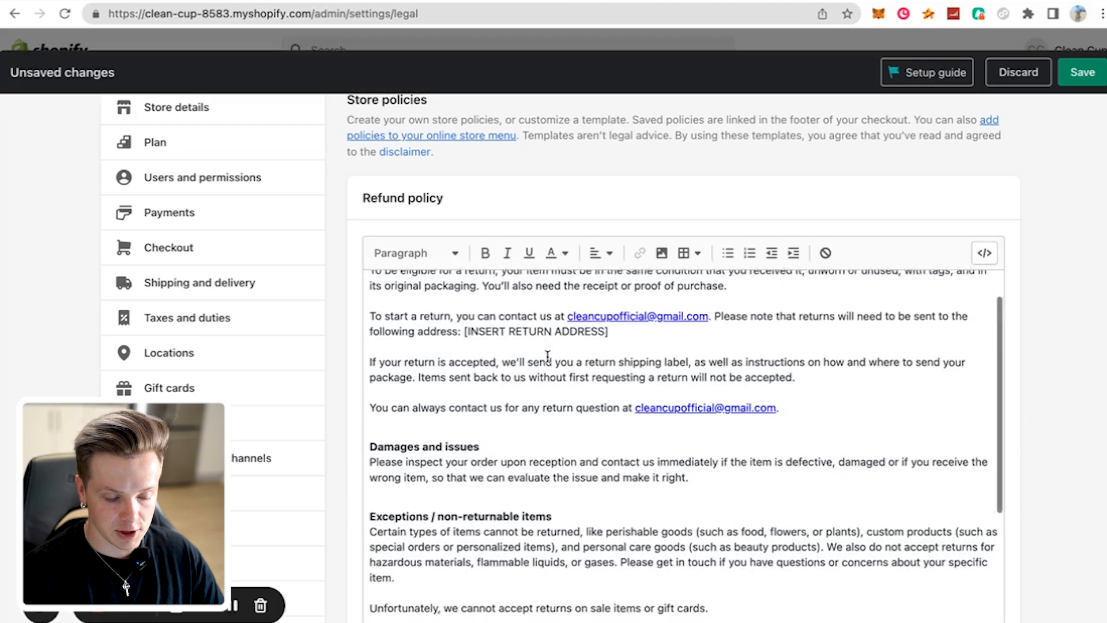
{"action": "scroll", "coordinate": [547, 356], "scroll_direction": "down", "scroll_amount": 10}
{"action": "scroll", "coordinate": [547, 357], "scroll_direction": "up", "scroll_amount": 5}
{"action": "scroll", "coordinate": [513, 431], "scroll_direction": "up", "scroll_amount": 10}
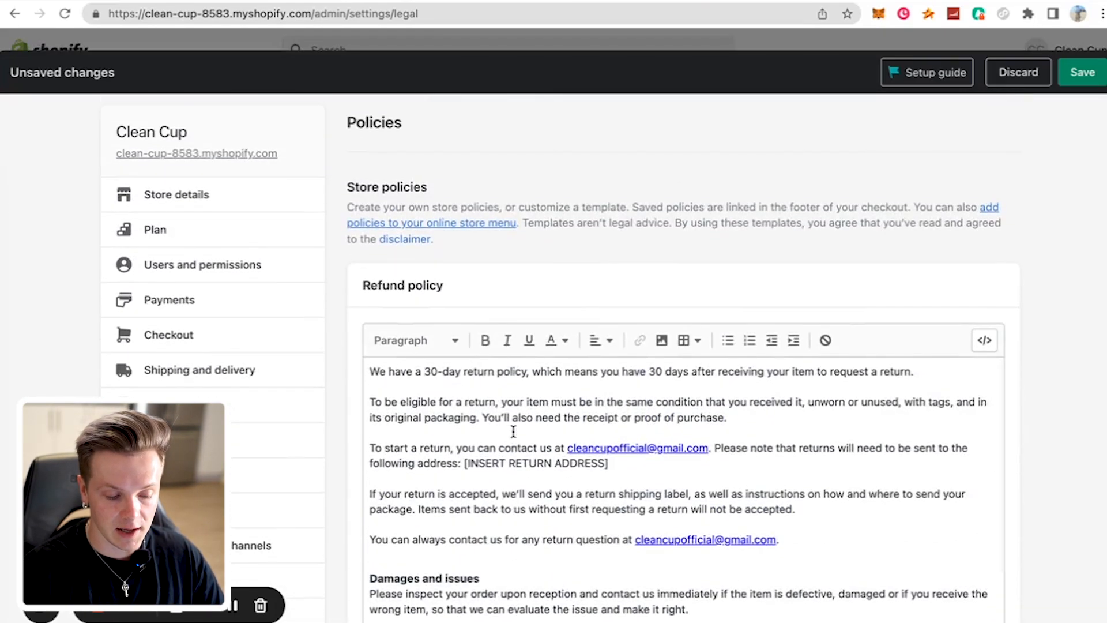
{"action": "scroll", "coordinate": [513, 431], "scroll_direction": "down", "scroll_amount": 2}
{"action": "left_click_drag", "start_coordinate": [559, 559], "coordinate": [430, 440]}
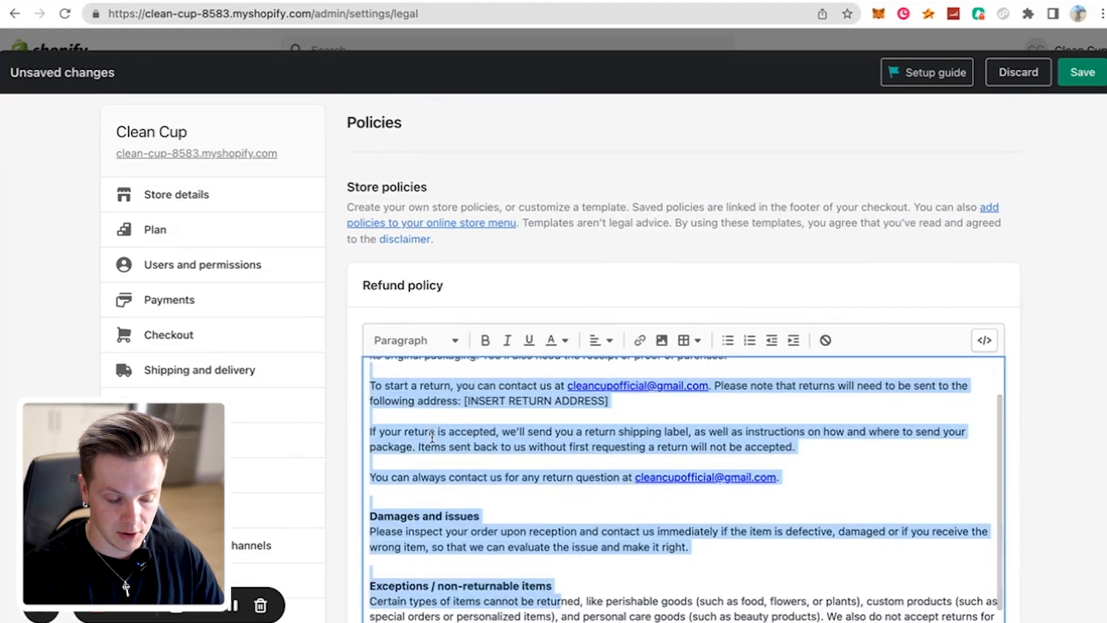
{"action": "scroll", "coordinate": [432, 439], "scroll_direction": "down", "scroll_amount": 10}
{"action": "left_click", "coordinate": [445, 528]}
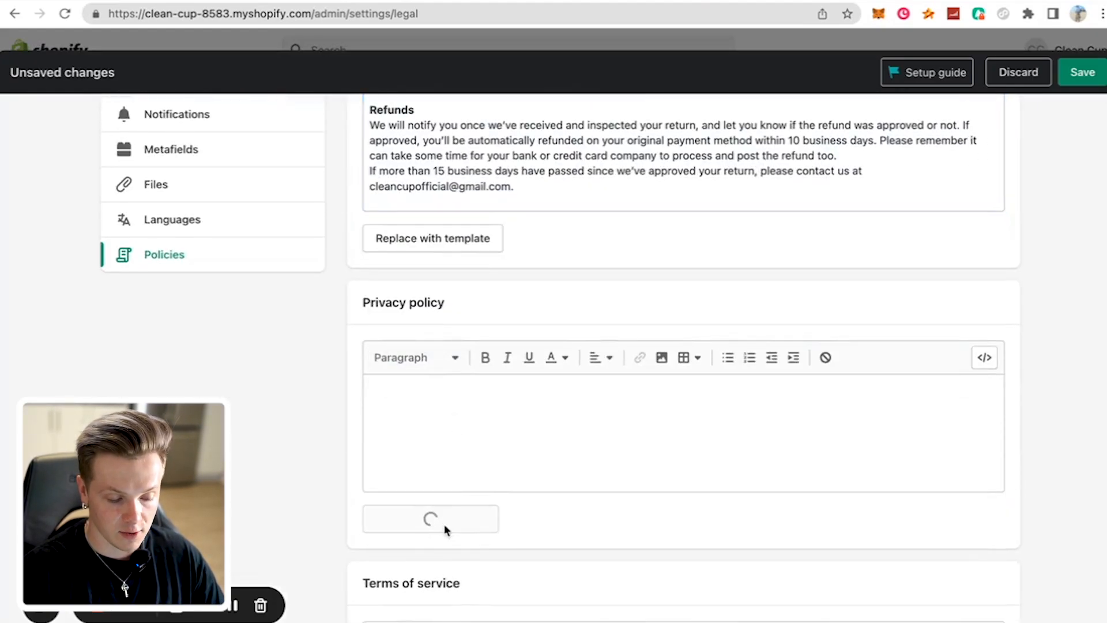
{"action": "scroll", "coordinate": [445, 528], "scroll_direction": "down", "scroll_amount": 5}
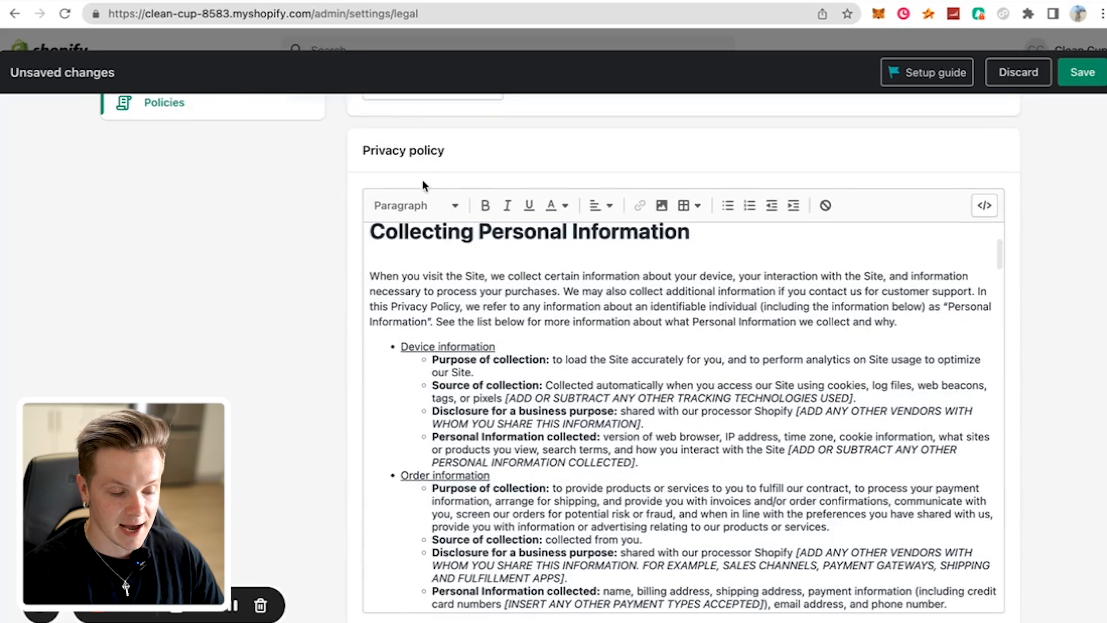
{"action": "scroll", "coordinate": [422, 185], "scroll_direction": "down", "scroll_amount": 15}
{"action": "scroll", "coordinate": [418, 161], "scroll_direction": "down", "scroll_amount": 10}
{"action": "left_click_drag", "start_coordinate": [710, 266], "coordinate": [679, 250]}
{"action": "scroll", "coordinate": [665, 248], "scroll_direction": "down", "scroll_amount": 8}
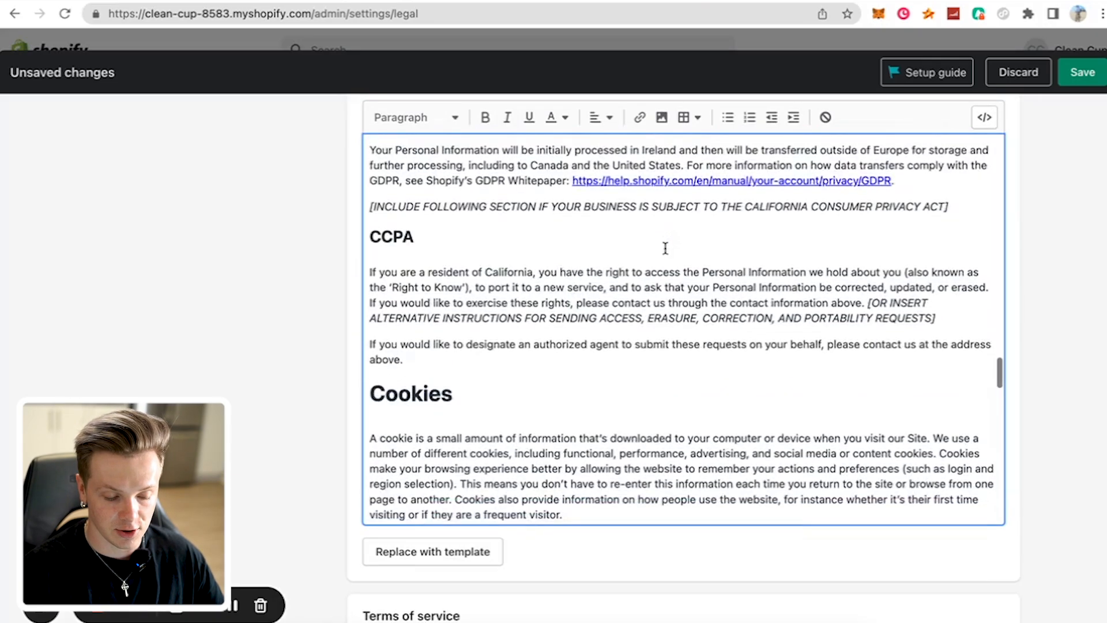
{"action": "scroll", "coordinate": [635, 266], "scroll_direction": "down", "scroll_amount": 15}
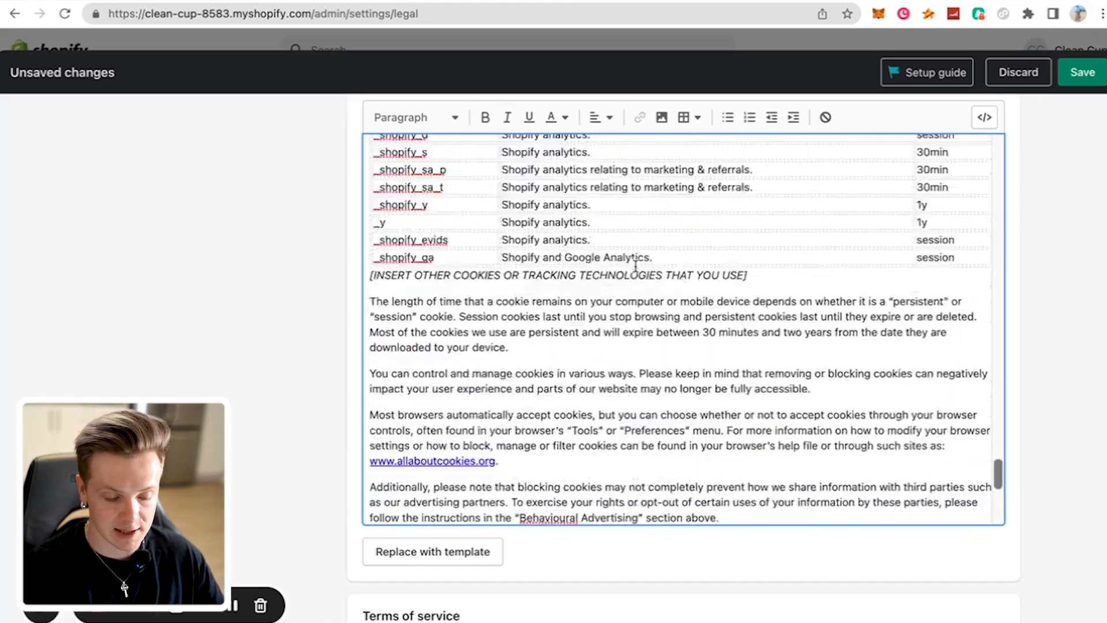
Fill Terms of Service and Contact information from templates, save the policies, and close Settings
{"action": "left_click", "coordinate": [470, 160]}
{"action": "scroll", "coordinate": [439, 346], "scroll_direction": "down", "scroll_amount": 8}
{"action": "left_click", "coordinate": [418, 479]}
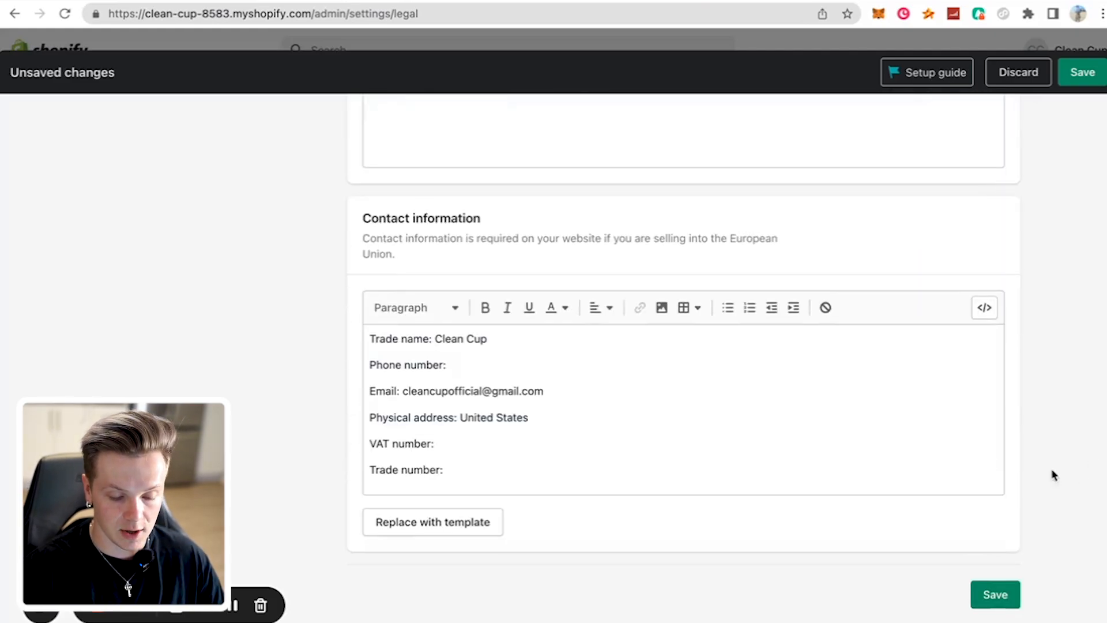
{"action": "scroll", "coordinate": [495, 396], "scroll_direction": "up", "scroll_amount": 3}
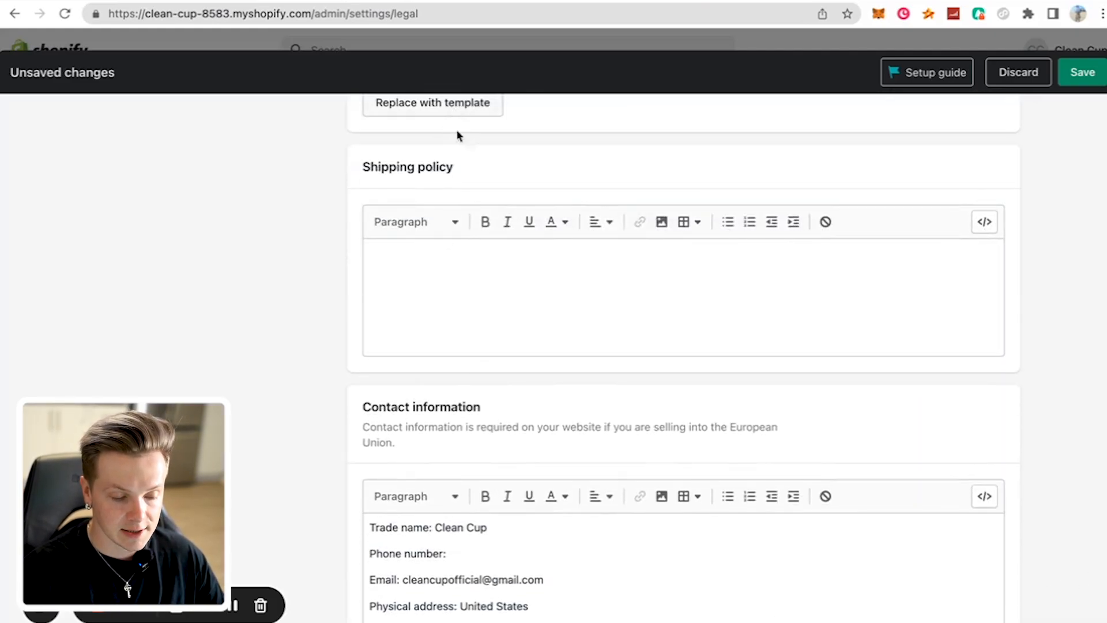
{"action": "scroll", "coordinate": [459, 292], "scroll_direction": "down", "scroll_amount": 4}
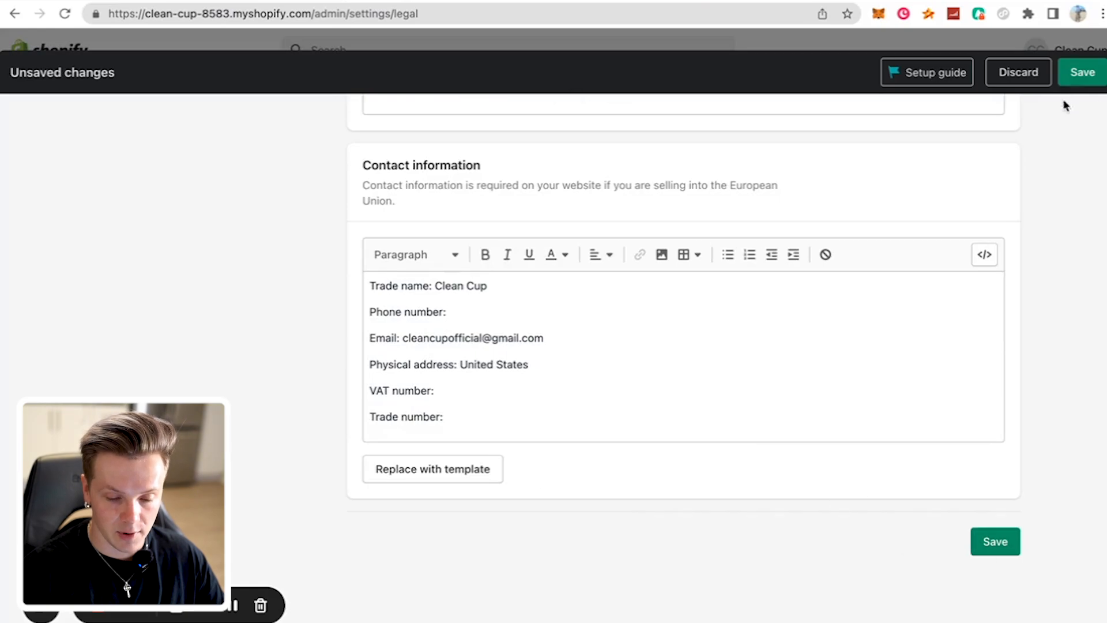
{"action": "left_click", "coordinate": [1081, 80]}
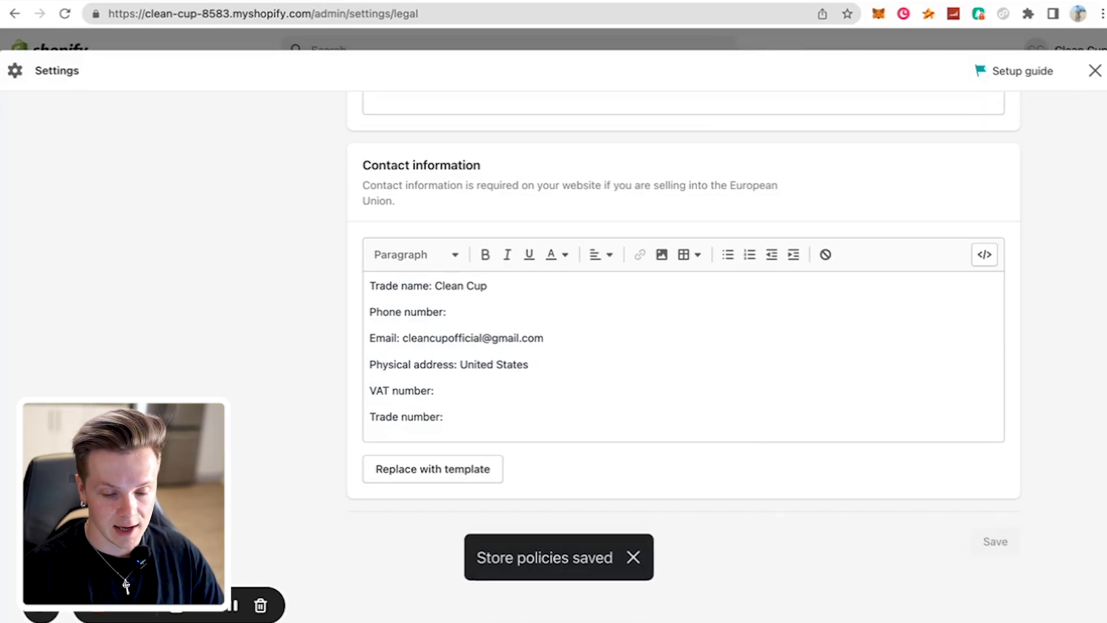
{"action": "left_click", "coordinate": [1095, 72]}
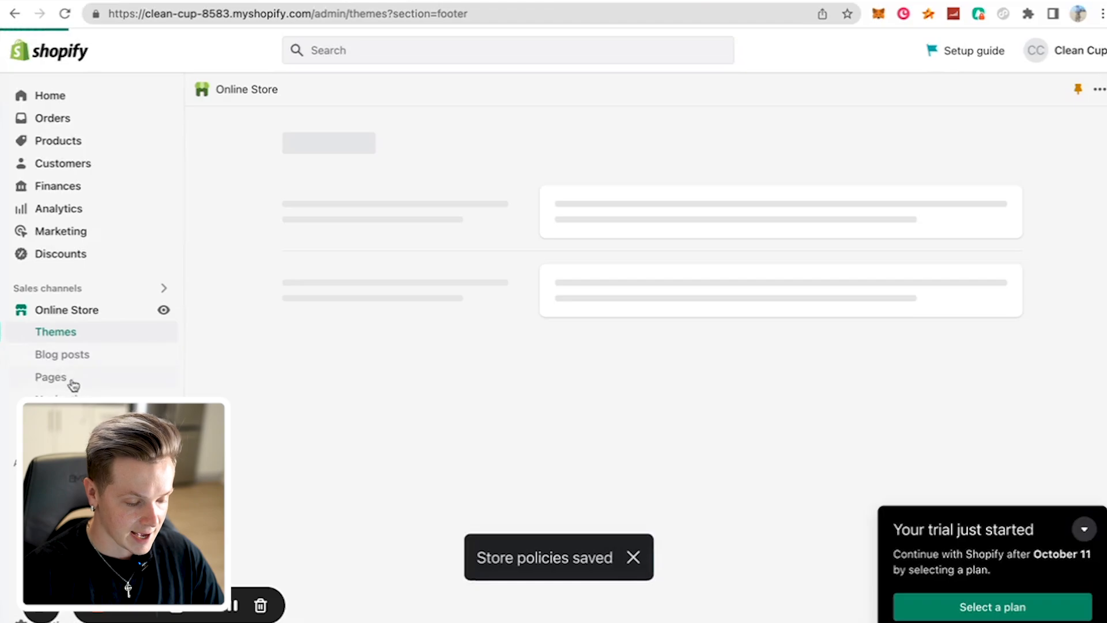
Open the Footer menu from Online Store navigation, collapsing the trial notice
{"action": "left_click", "coordinate": [69, 379]}
{"action": "left_click", "coordinate": [84, 397]}
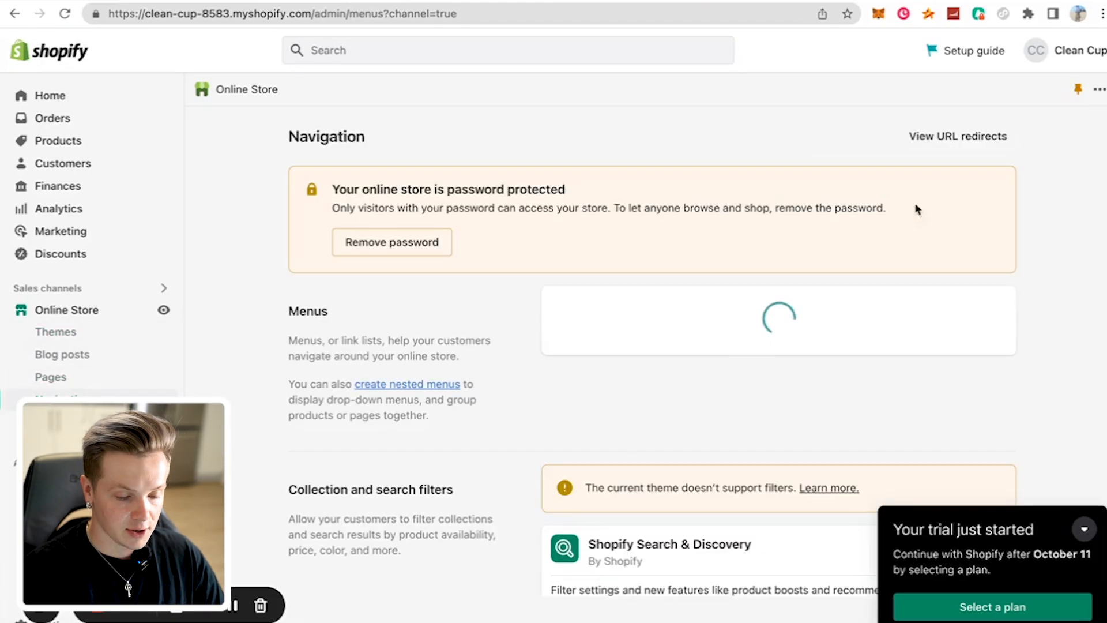
{"action": "left_click", "coordinate": [1084, 533]}
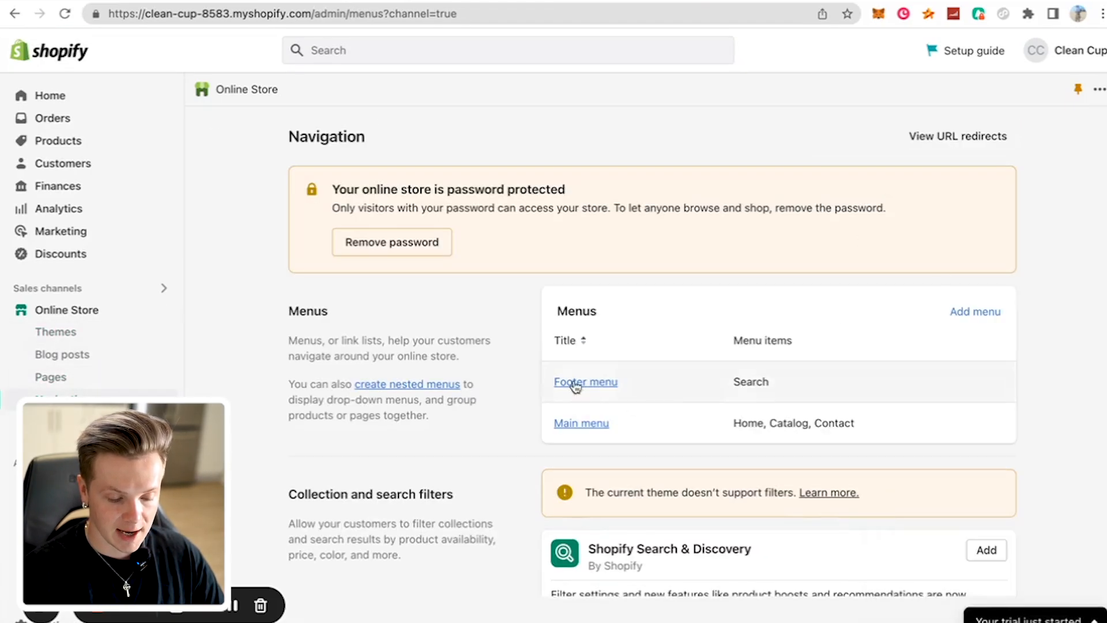
{"action": "left_click", "coordinate": [581, 380]}
Add a 'Terms of Service' footer item linked to the Terms of Service policy
{"action": "left_click", "coordinate": [579, 379]}
{"action": "left_click", "coordinate": [1002, 222]}
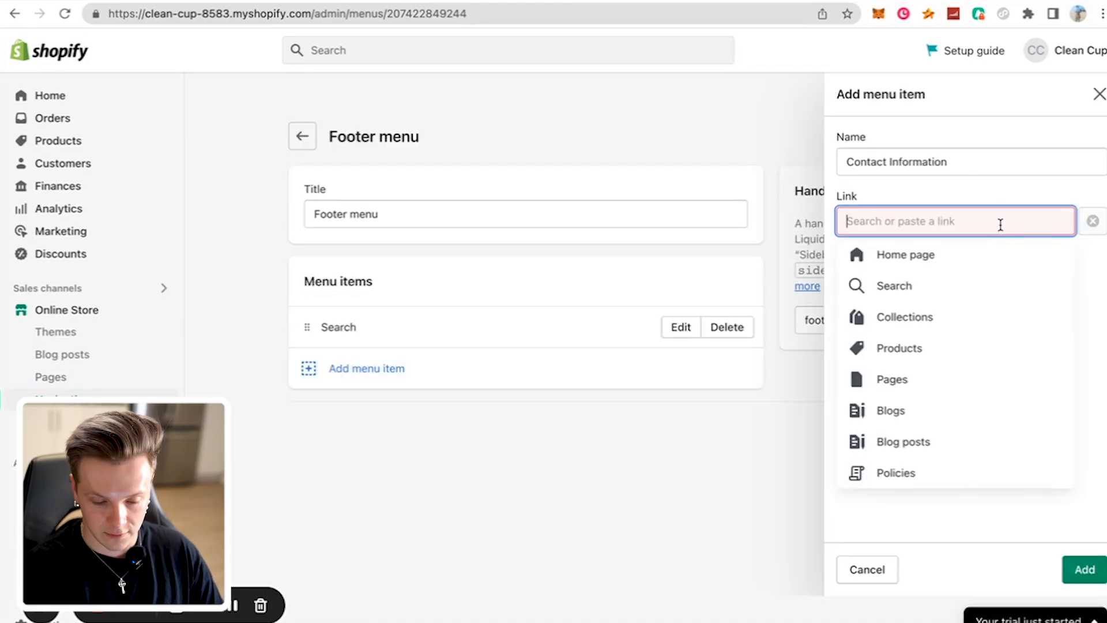
{"action": "left_click", "coordinate": [933, 485]}
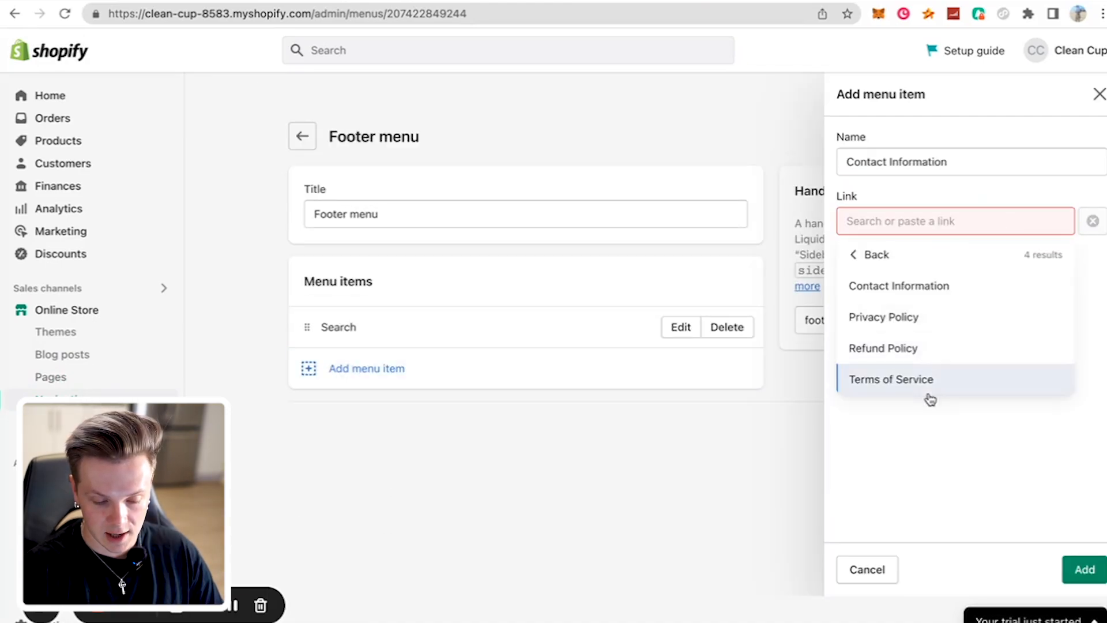
{"action": "left_click", "coordinate": [930, 397]}
{"action": "triple_click", "coordinate": [959, 221]}
{"action": "key", "text": "ctrl+c"}
{"action": "key", "text": "shift+Tab"}
{"action": "key", "text": "ctrl+v"}
{"action": "left_click", "coordinate": [1085, 569]}
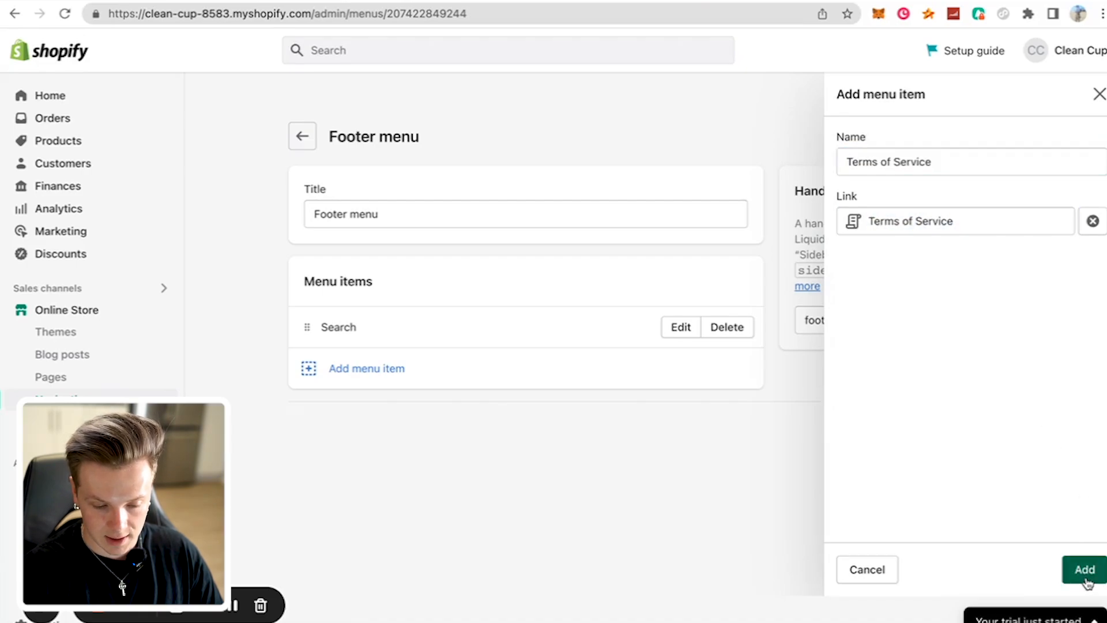
Add Refund Policy and Privacy Policy items linked to their policy pages
{"action": "left_click", "coordinate": [537, 422]}
{"action": "left_click", "coordinate": [921, 228]}
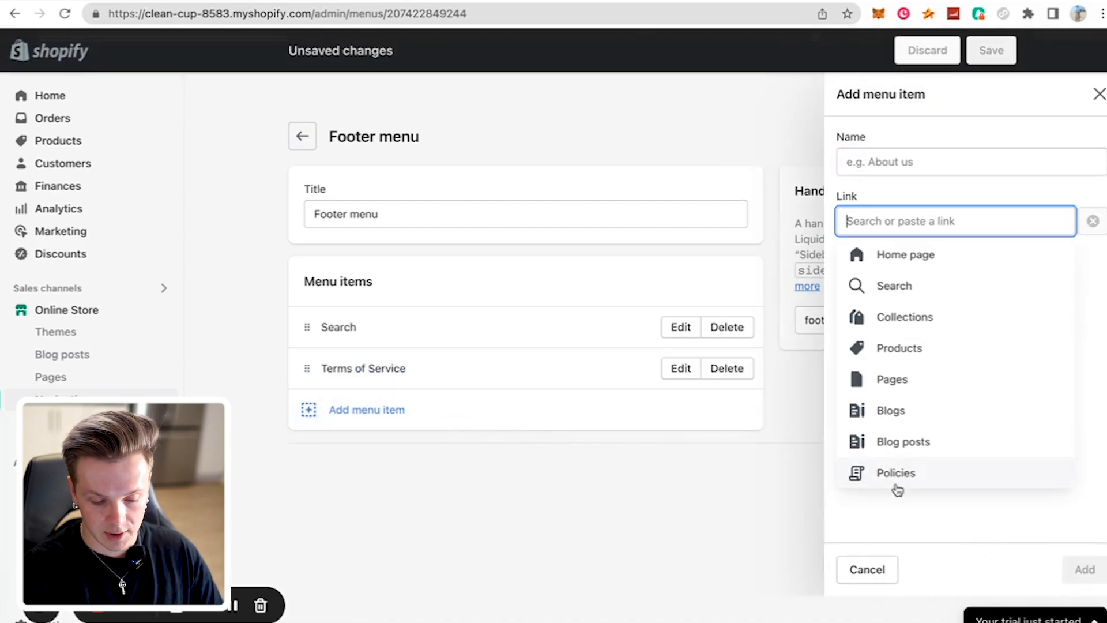
{"action": "left_click", "coordinate": [894, 479]}
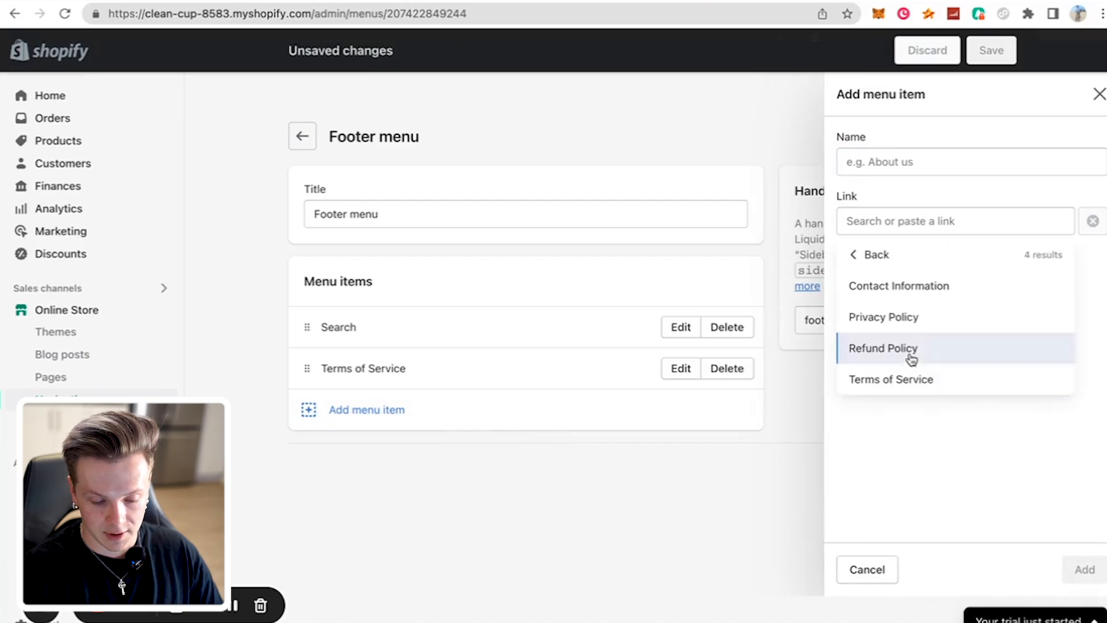
{"action": "left_click", "coordinate": [912, 351]}
{"action": "left_click", "coordinate": [1066, 567]}
{"action": "left_click", "coordinate": [508, 448]}
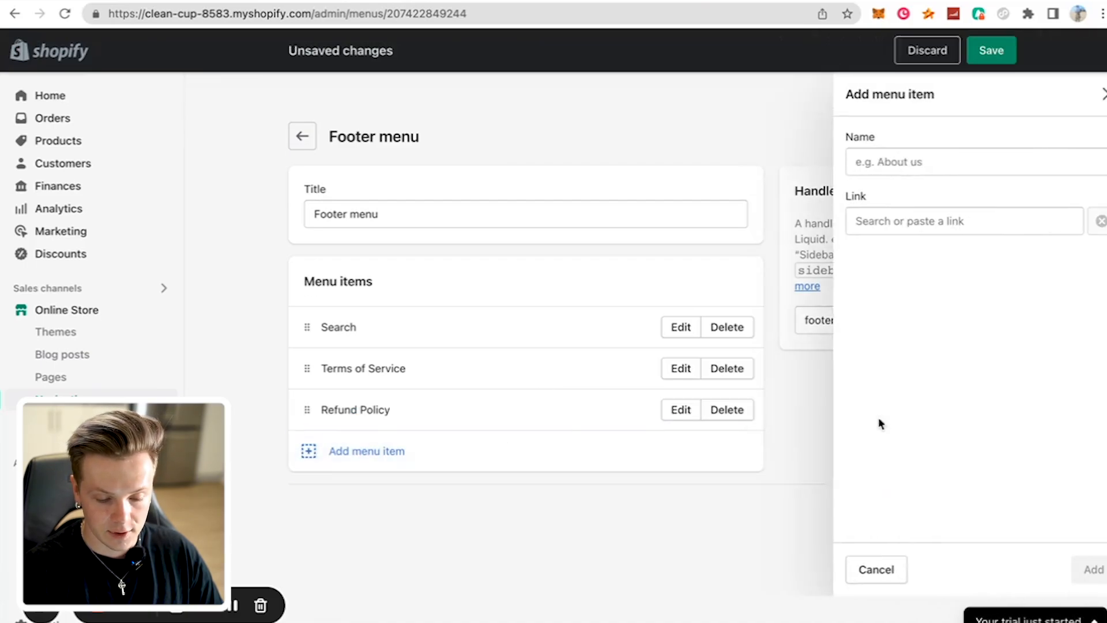
{"action": "left_click", "coordinate": [962, 222]}
{"action": "left_click", "coordinate": [931, 479]}
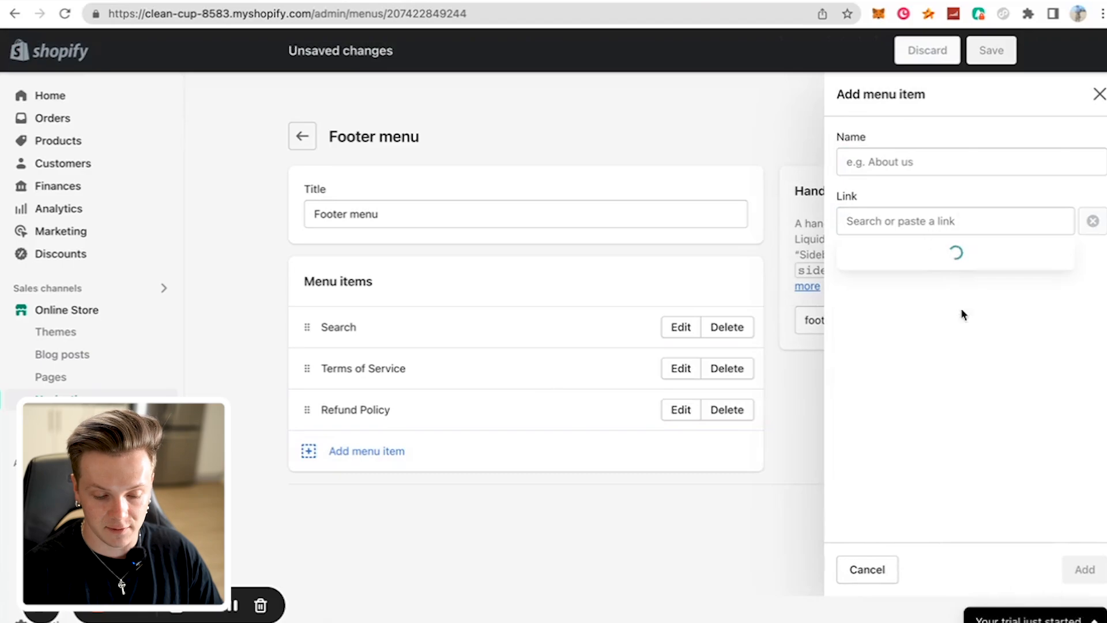
{"action": "left_click", "coordinate": [907, 318]}
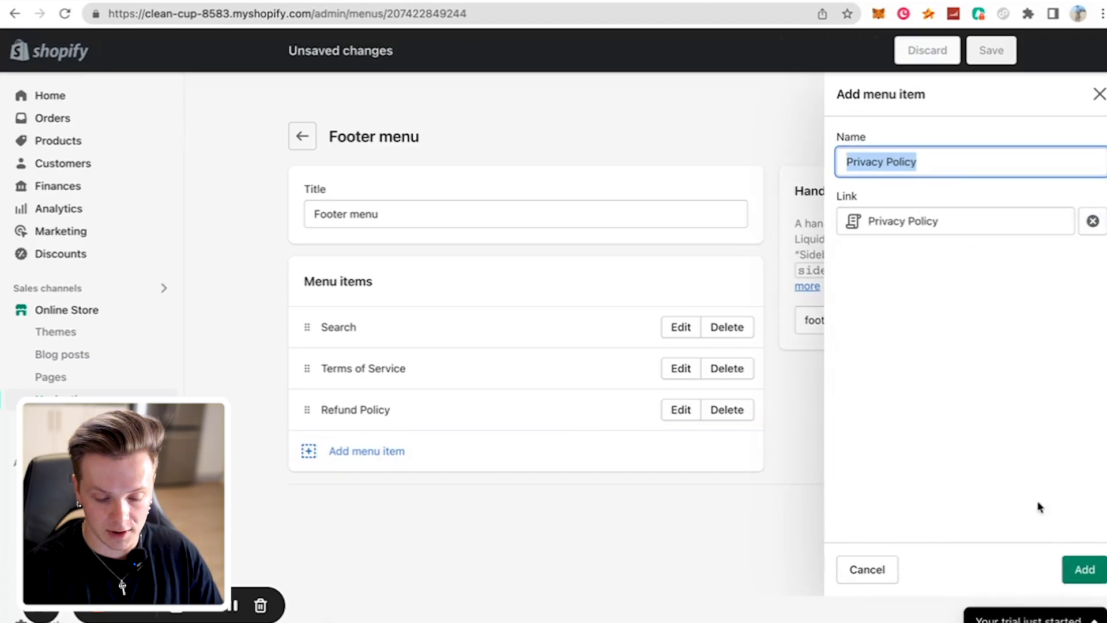
{"action": "left_click", "coordinate": [1081, 568]}
Add a 'Contact Us' item linked to the Contact page and move it below Search
{"action": "left_click", "coordinate": [640, 497]}
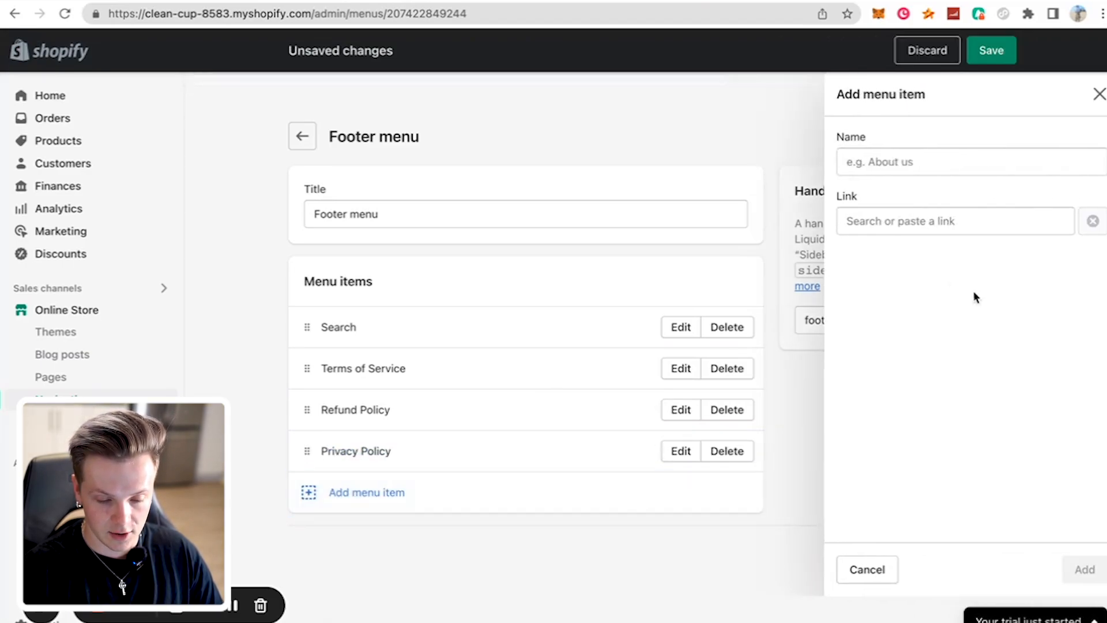
{"action": "left_click", "coordinate": [954, 221]}
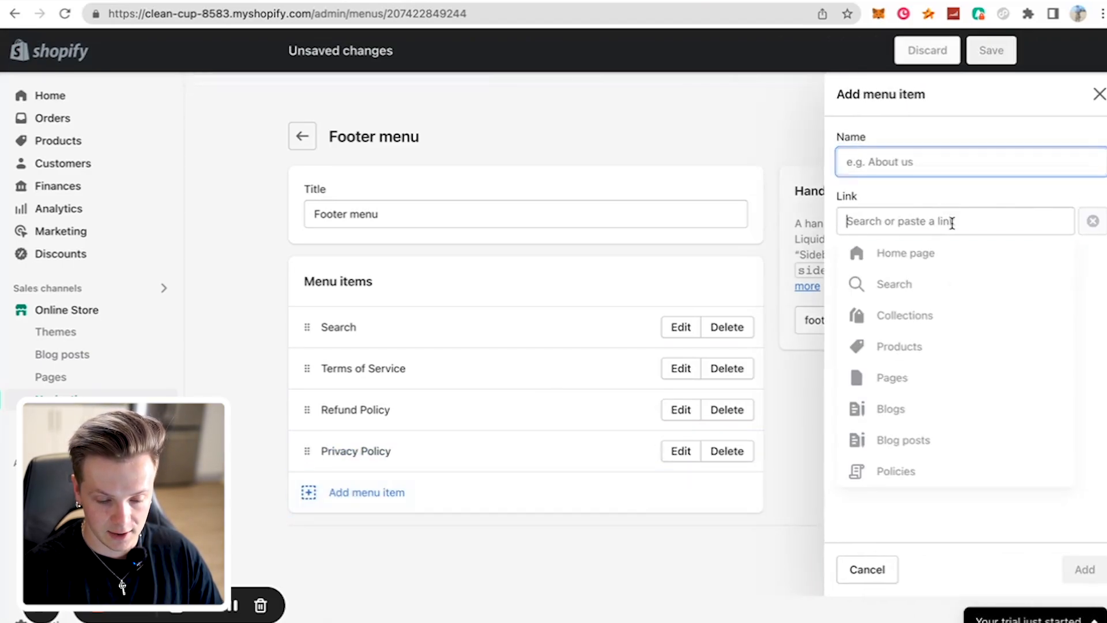
{"action": "left_click", "coordinate": [929, 378]}
{"action": "left_click", "coordinate": [920, 286]}
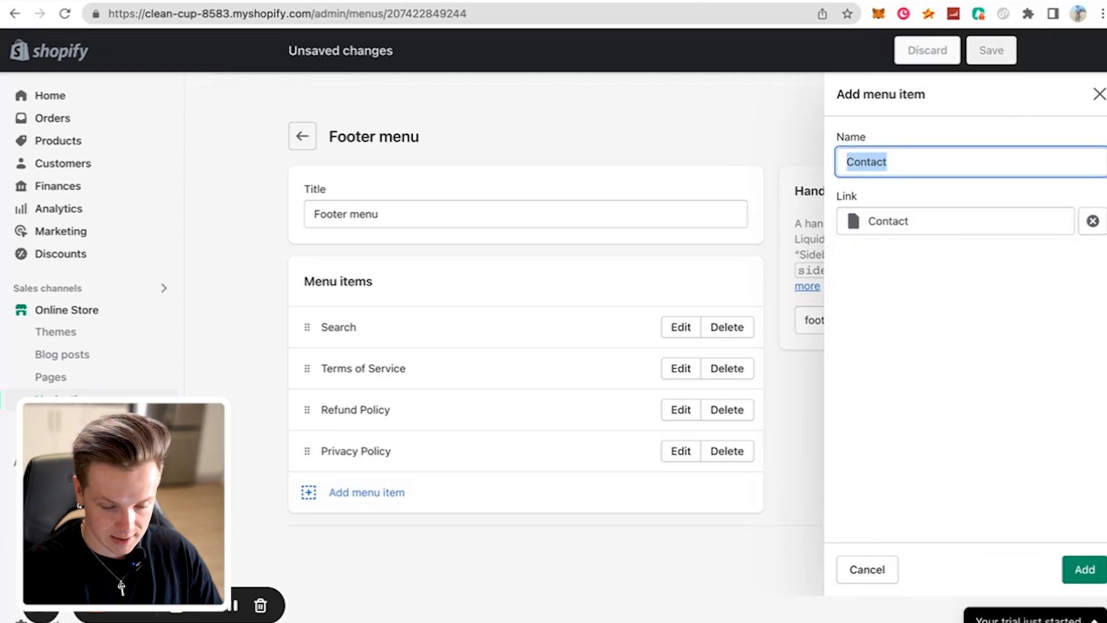
{"action": "left_click", "coordinate": [891, 161]}
{"action": "key", "text": "Return"}
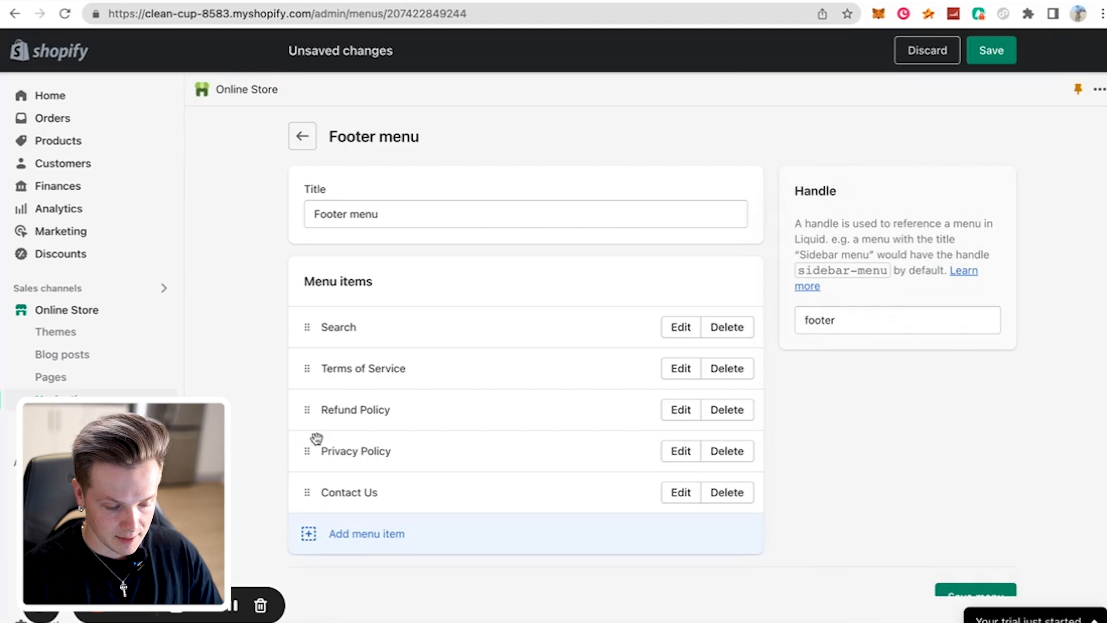
{"action": "left_click_drag", "start_coordinate": [307, 492], "coordinate": [302, 396]}
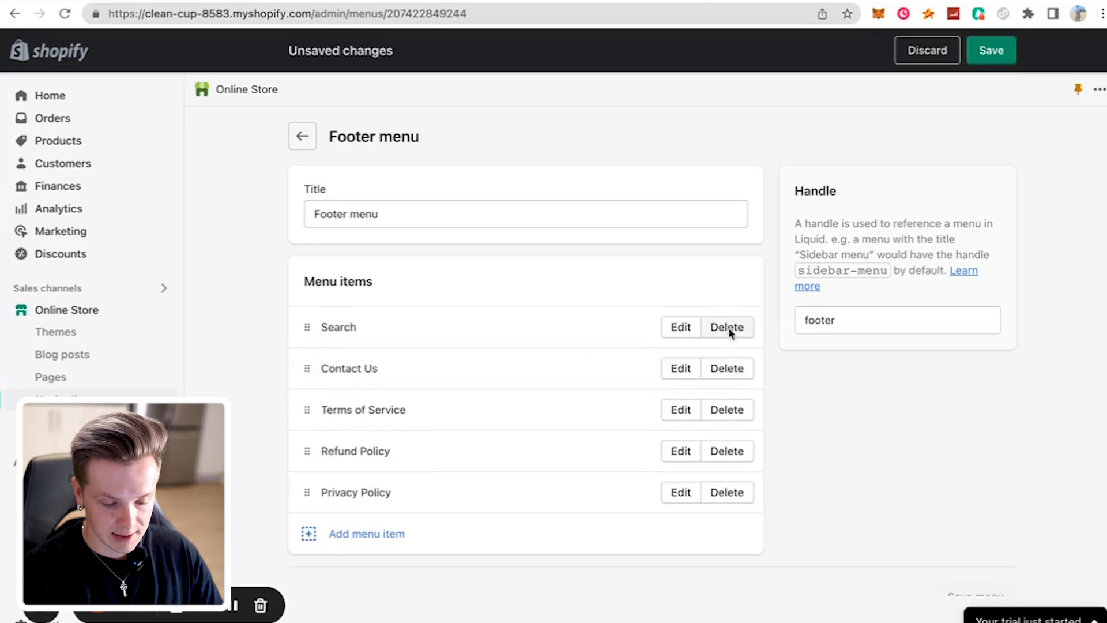
Remove the Search item from the footer menu and save it
{"action": "left_click", "coordinate": [729, 328]}
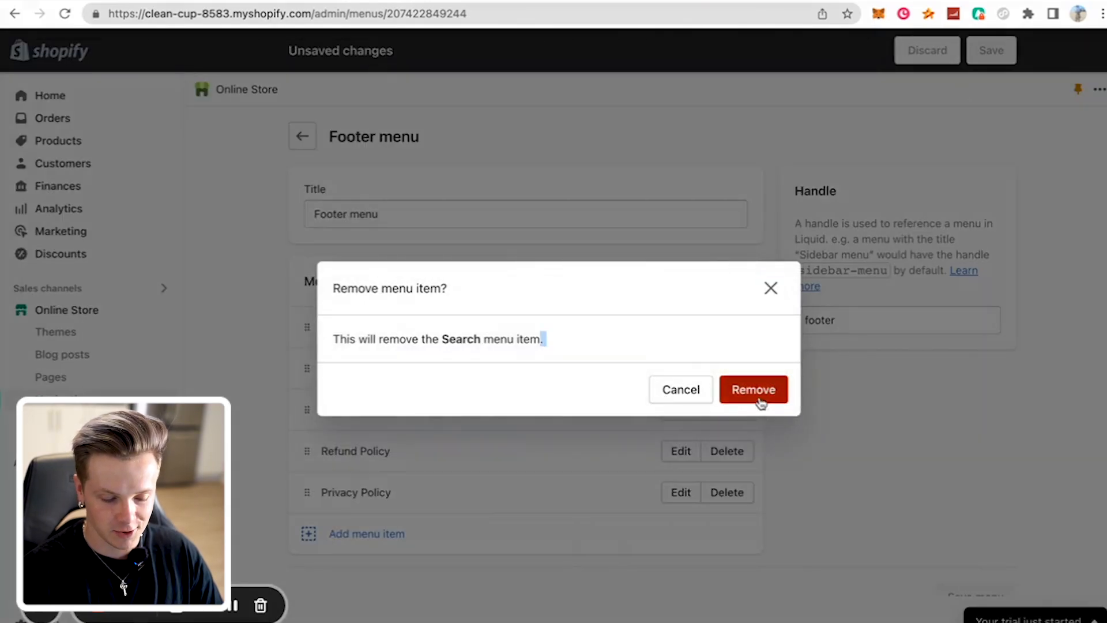
{"action": "left_click", "coordinate": [759, 398]}
{"action": "left_click", "coordinate": [989, 51]}
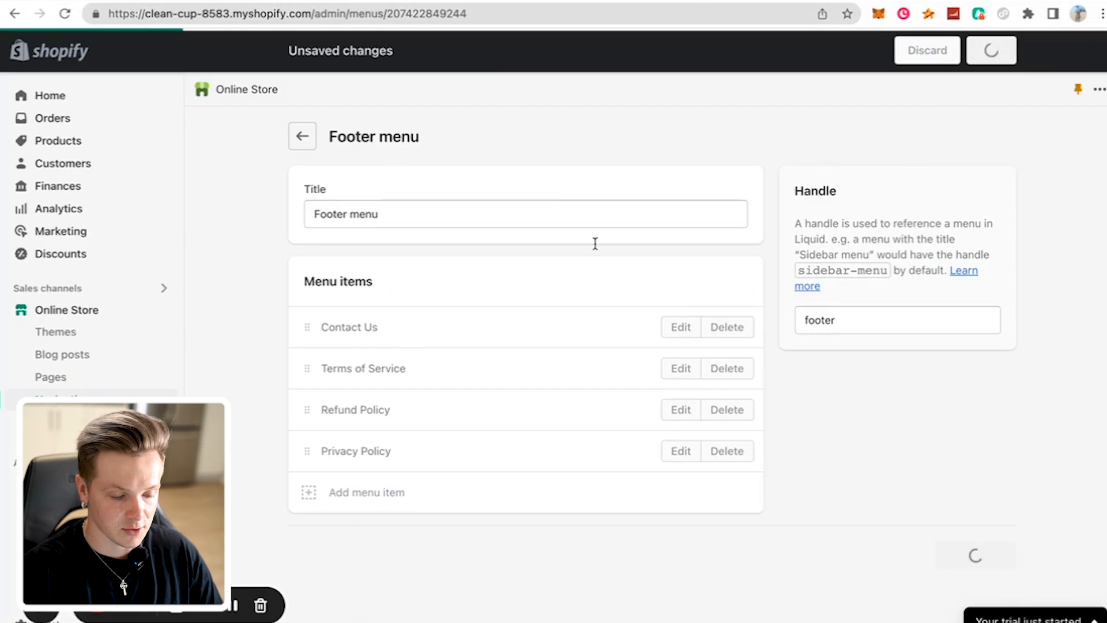
Rename the footer menu title to 'More'
{"action": "left_click", "coordinate": [410, 213]}
{"action": "key", "text": "super+a"}
{"action": "type", "text": "More"}
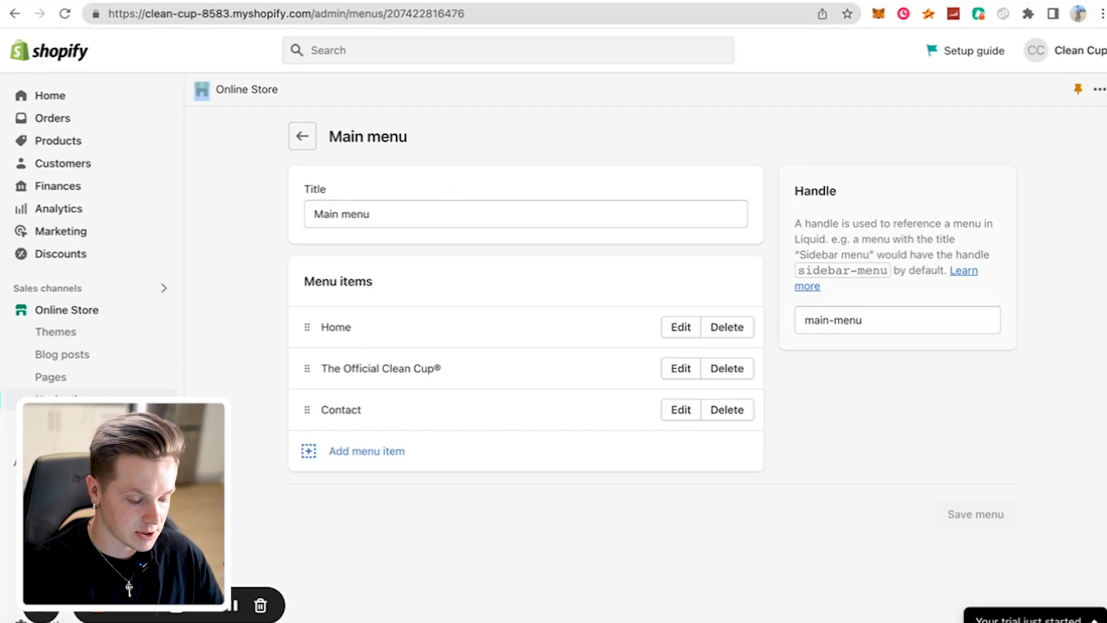
Delete the Domestic and Rest of the World zones from the General shipping profile
{"action": "scroll", "coordinate": [542, 257], "scroll_direction": "down", "scroll_amount": 3}
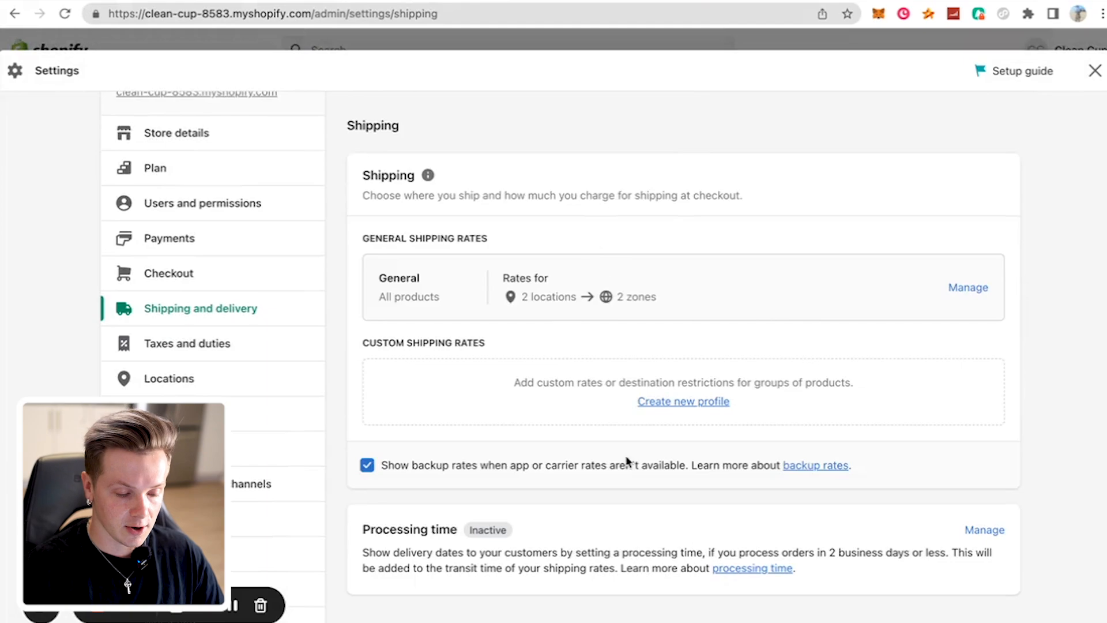
{"action": "scroll", "coordinate": [627, 460], "scroll_direction": "down", "scroll_amount": 2}
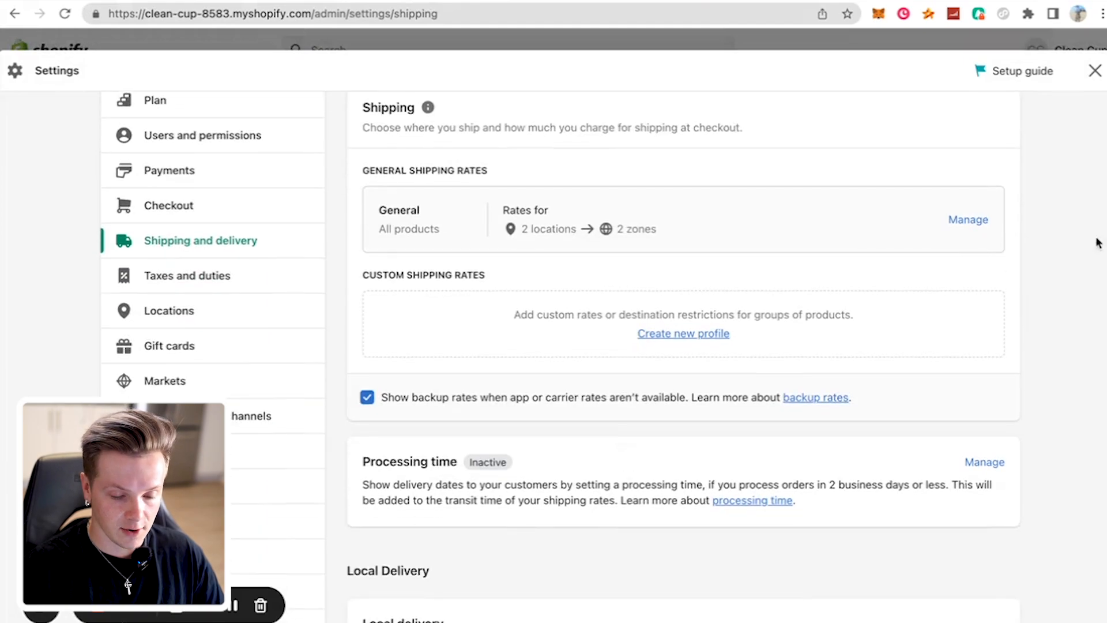
{"action": "left_click", "coordinate": [969, 221]}
{"action": "scroll", "coordinate": [680, 351], "scroll_direction": "down", "scroll_amount": 1}
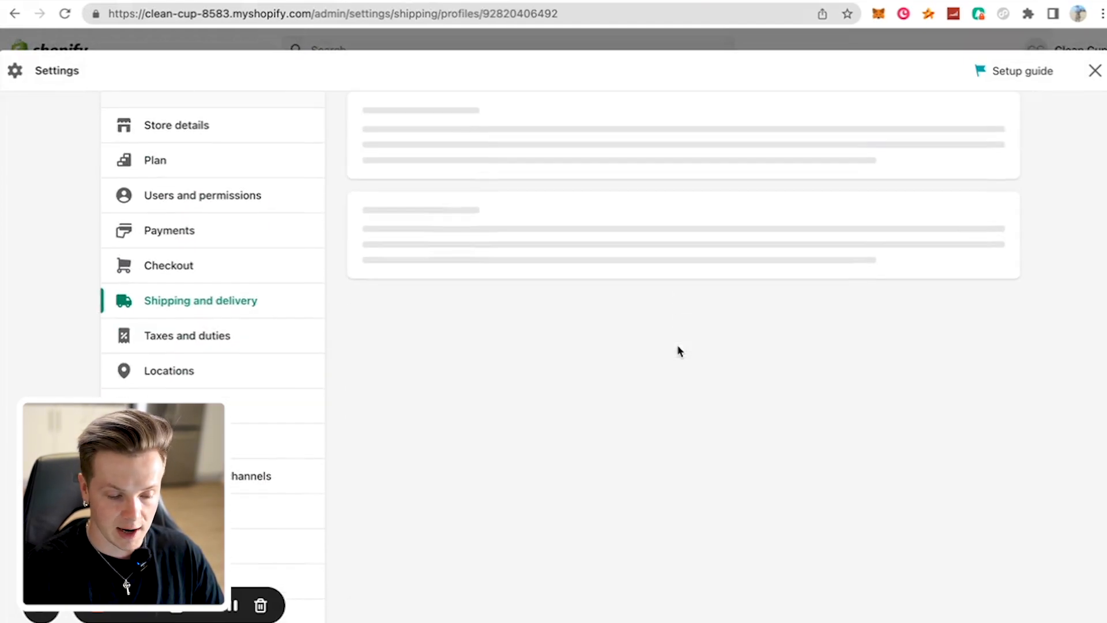
{"action": "scroll", "coordinate": [787, 404], "scroll_direction": "down", "scroll_amount": 2}
{"action": "scroll", "coordinate": [786, 382], "scroll_direction": "down", "scroll_amount": 1}
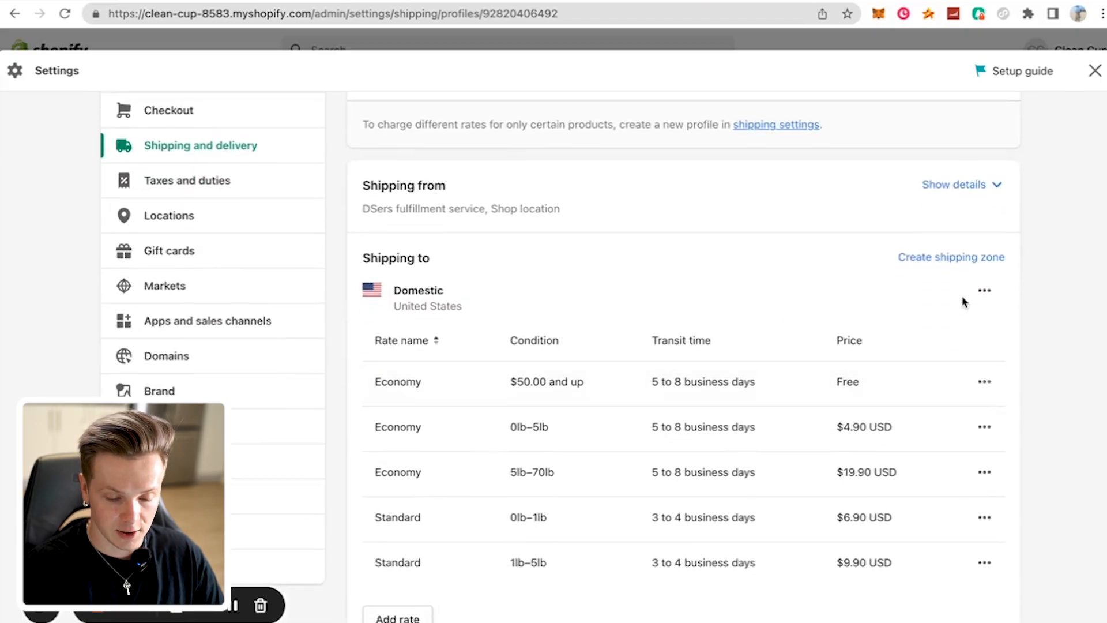
{"action": "left_click", "coordinate": [984, 291]}
{"action": "left_click", "coordinate": [972, 366]}
{"action": "left_click", "coordinate": [983, 297]}
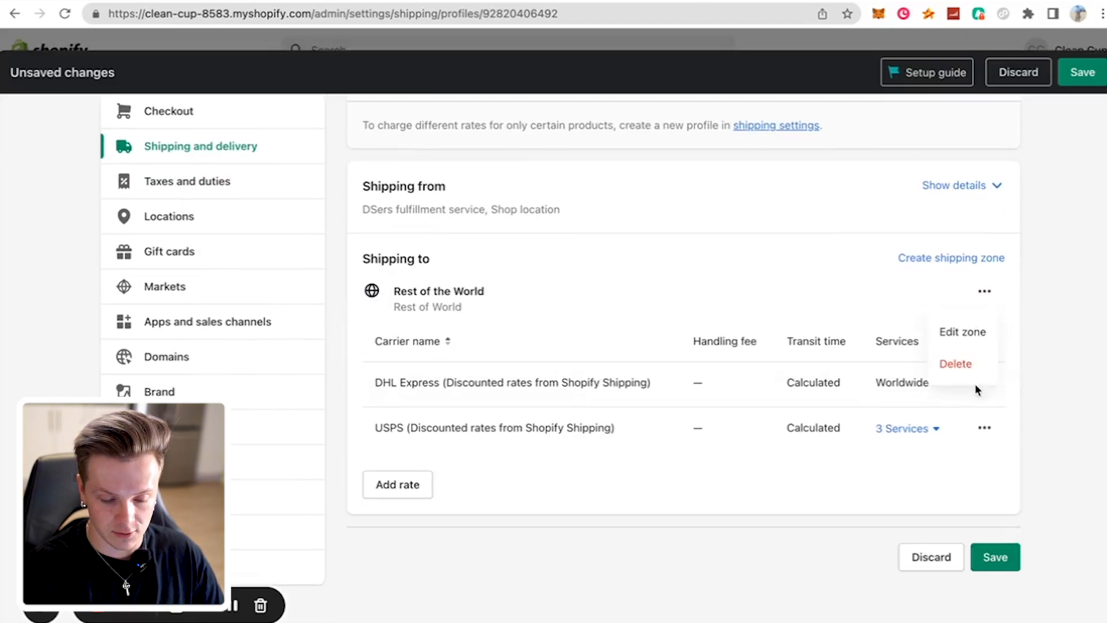
{"action": "left_click", "coordinate": [973, 364]}
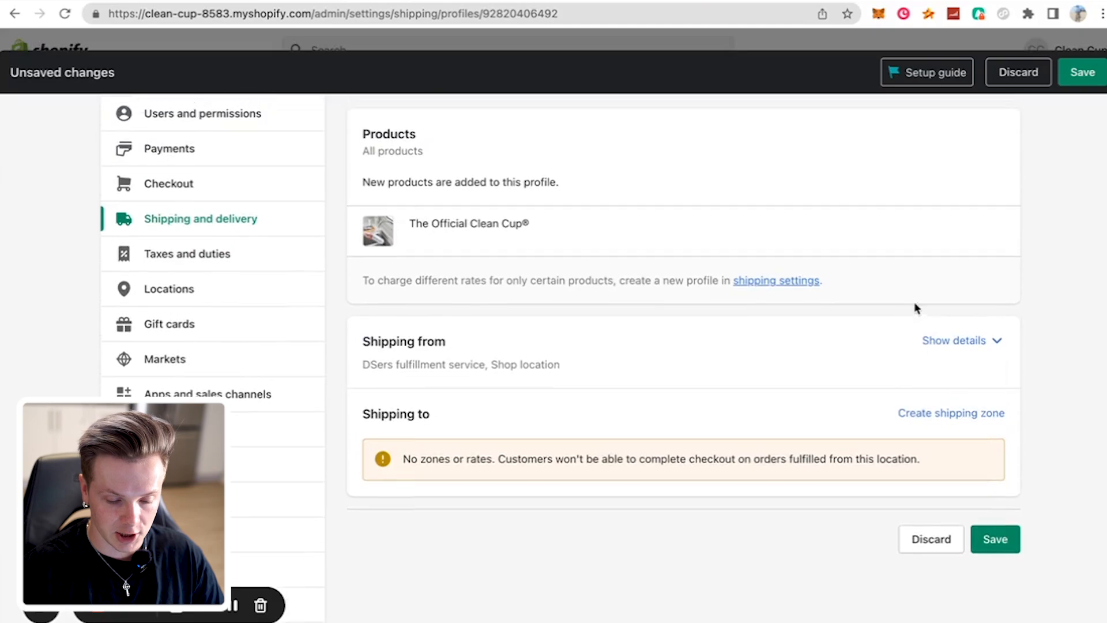
Remove the Shop location's shipping rates, leaving the DSers fulfillment rates unchanged
{"action": "left_click", "coordinate": [958, 340]}
{"action": "scroll", "coordinate": [1010, 367], "scroll_direction": "down", "scroll_amount": 1}
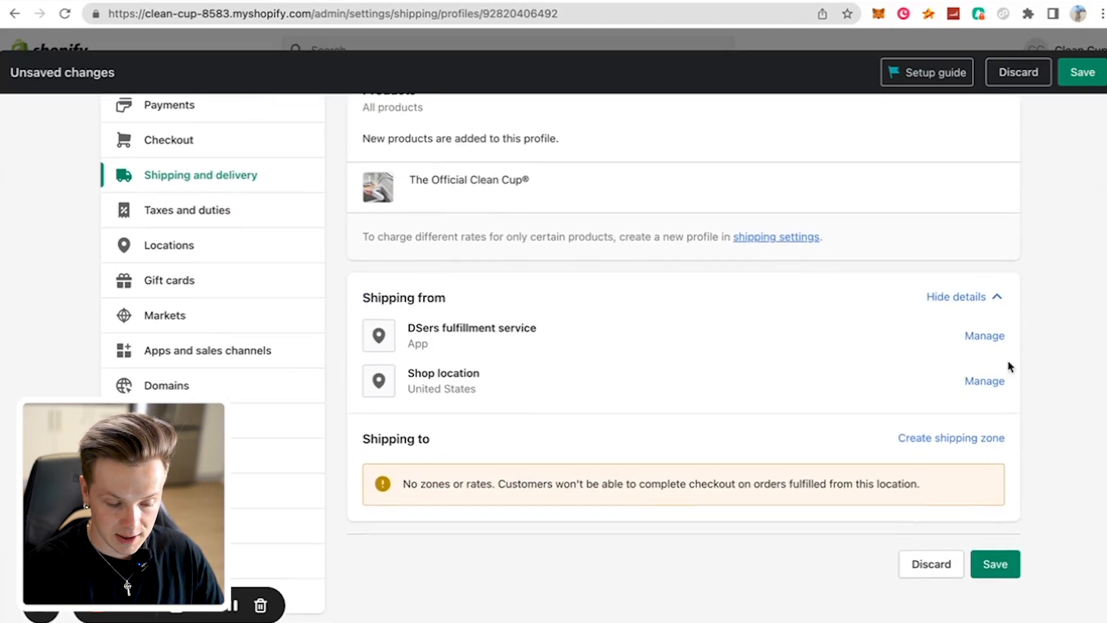
{"action": "left_click", "coordinate": [976, 382]}
{"action": "left_click", "coordinate": [400, 375]}
{"action": "left_click", "coordinate": [748, 425]}
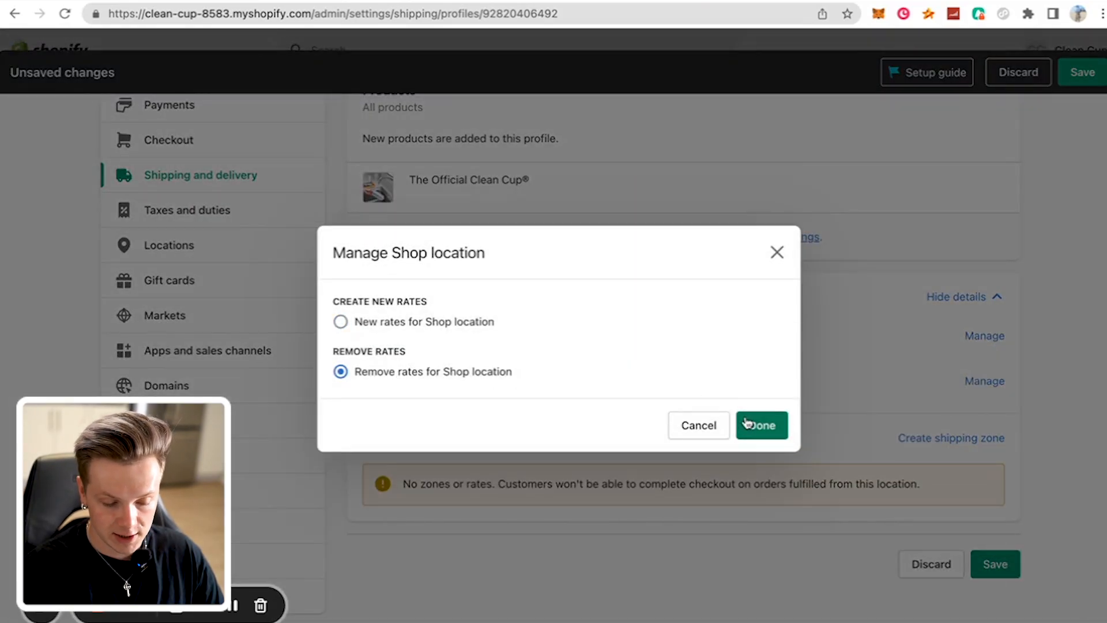
{"action": "left_click", "coordinate": [985, 337]}
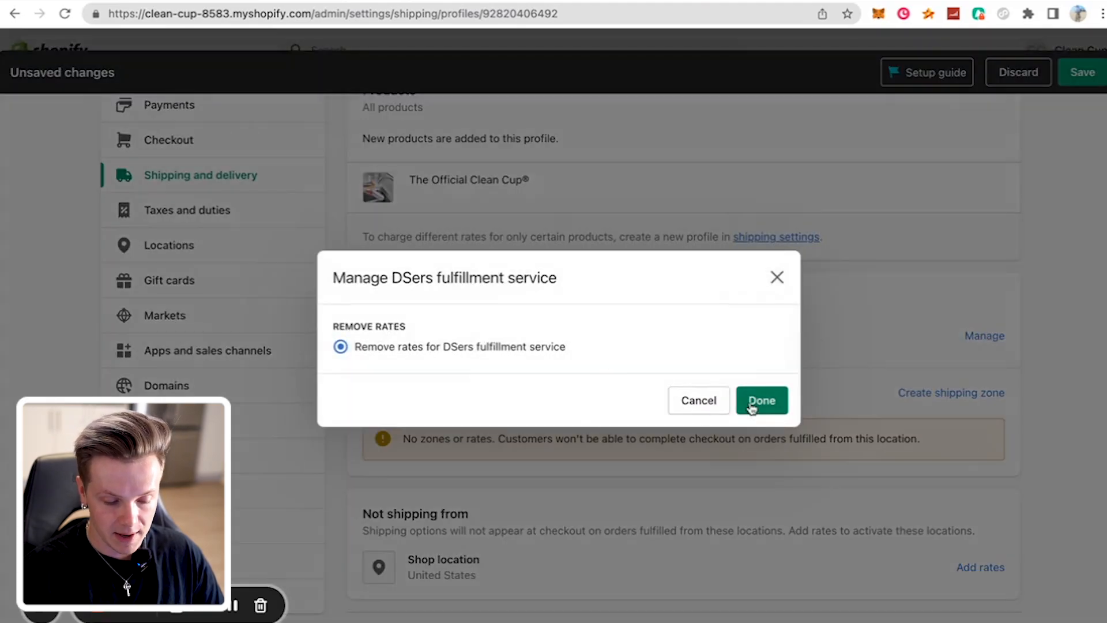
{"action": "left_click", "coordinate": [708, 405]}
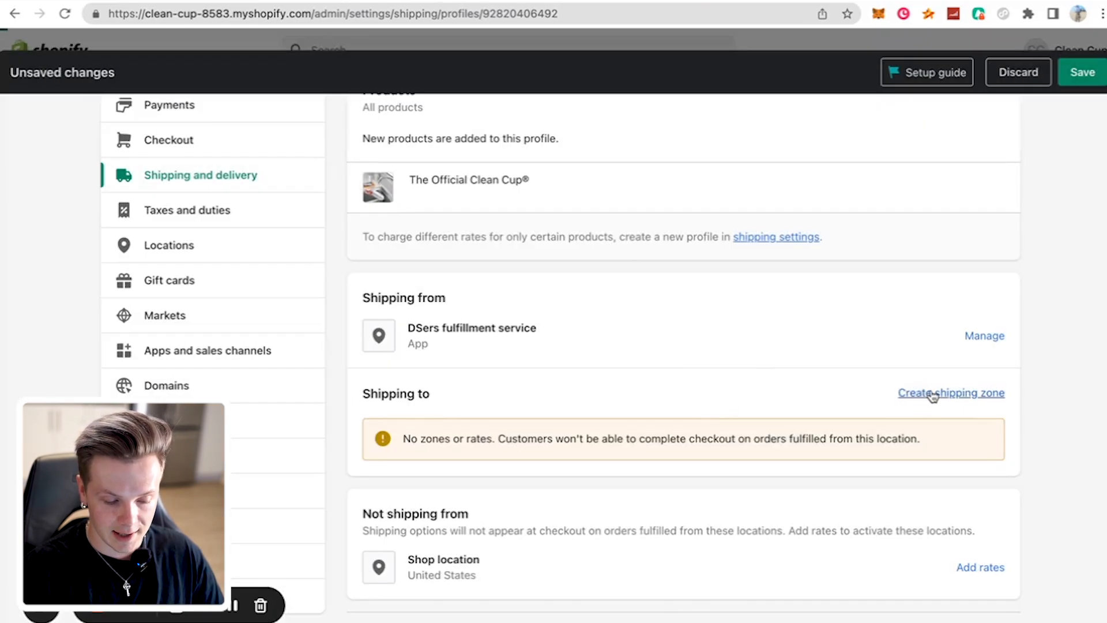
{"action": "left_click", "coordinate": [933, 397]}
{"action": "scroll", "coordinate": [420, 417], "scroll_direction": "down", "scroll_amount": 1}
Tick Rest of world, name the zone 'FREE Worldwide Shipping', and create it
{"action": "scroll", "coordinate": [336, 296], "scroll_direction": "up", "scroll_amount": 1}
{"action": "left_click", "coordinate": [341, 281]}
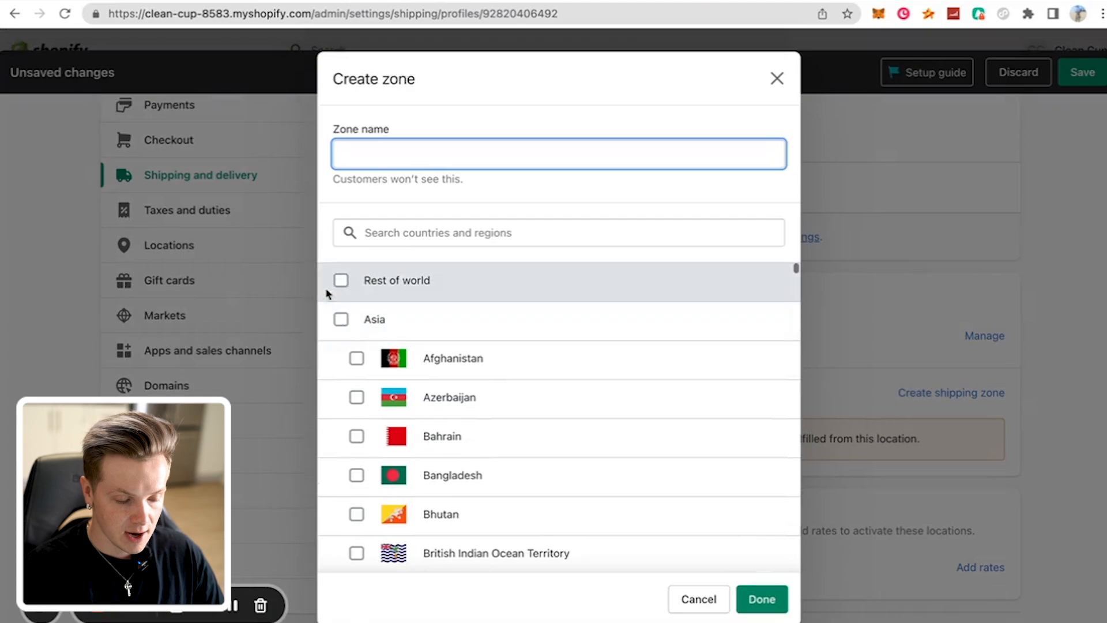
{"action": "scroll", "coordinate": [594, 366], "scroll_direction": "down", "scroll_amount": 10}
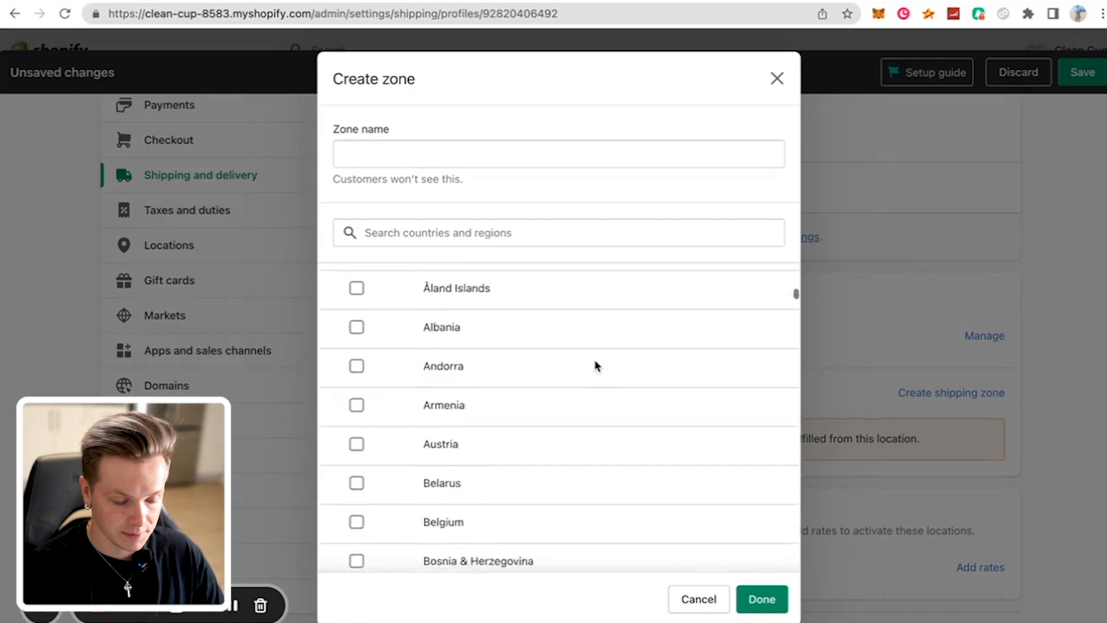
{"action": "left_click", "coordinate": [559, 154]}
{"action": "type", "text": "FREE VIP Ensured Shipping"}
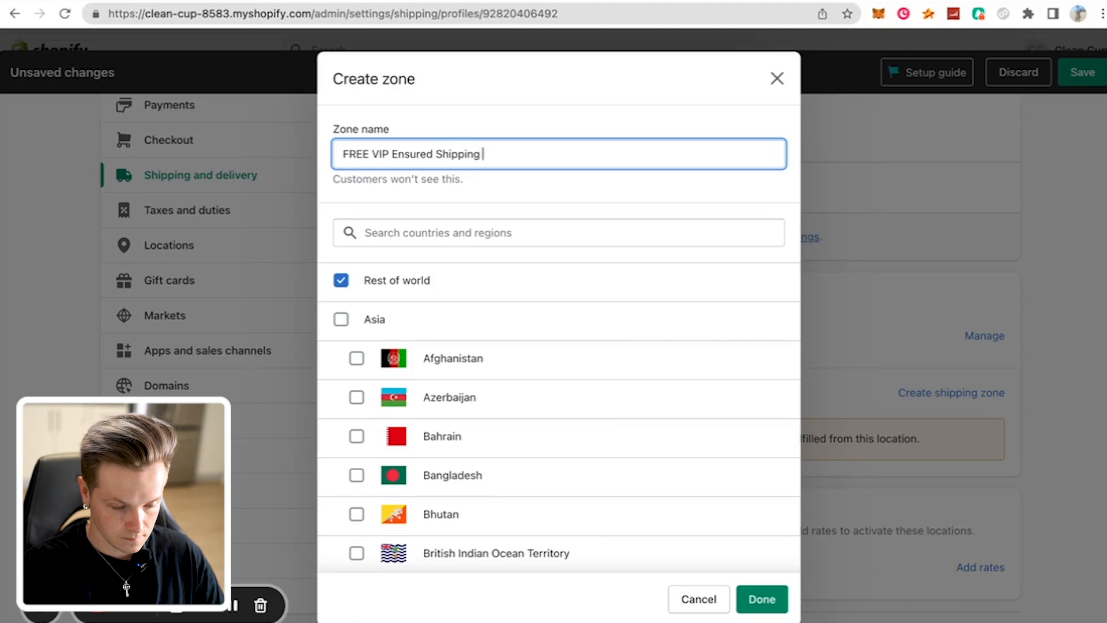
{"action": "double_click", "coordinate": [381, 153]}
{"action": "type", "text": "Worldwo"}
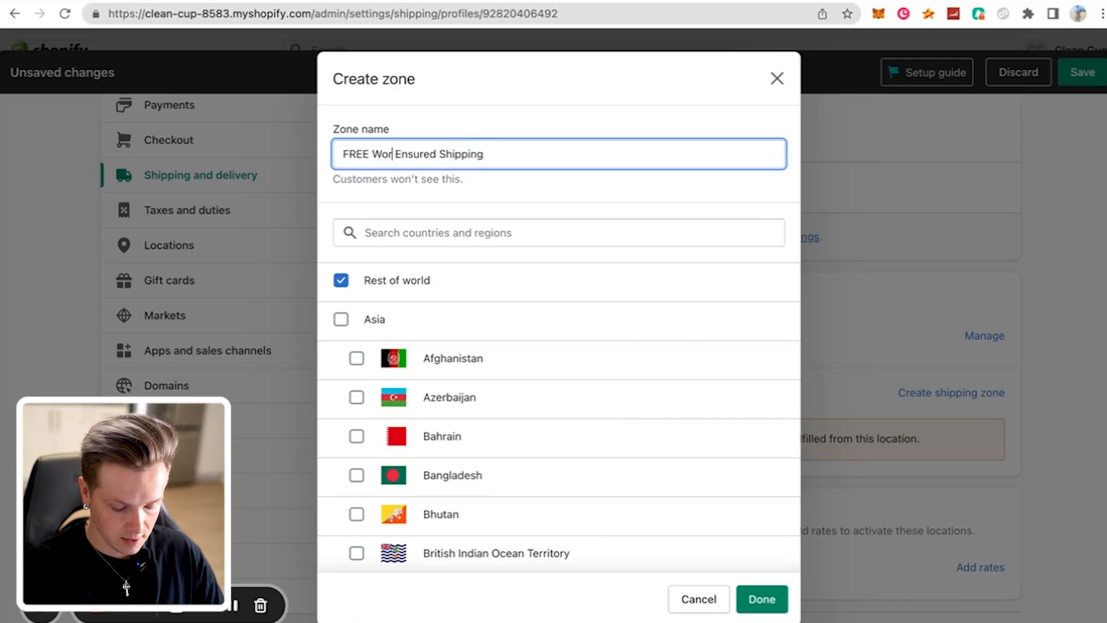
{"action": "key", "text": "BackSpace"}
{"action": "type", "text": "ide"}
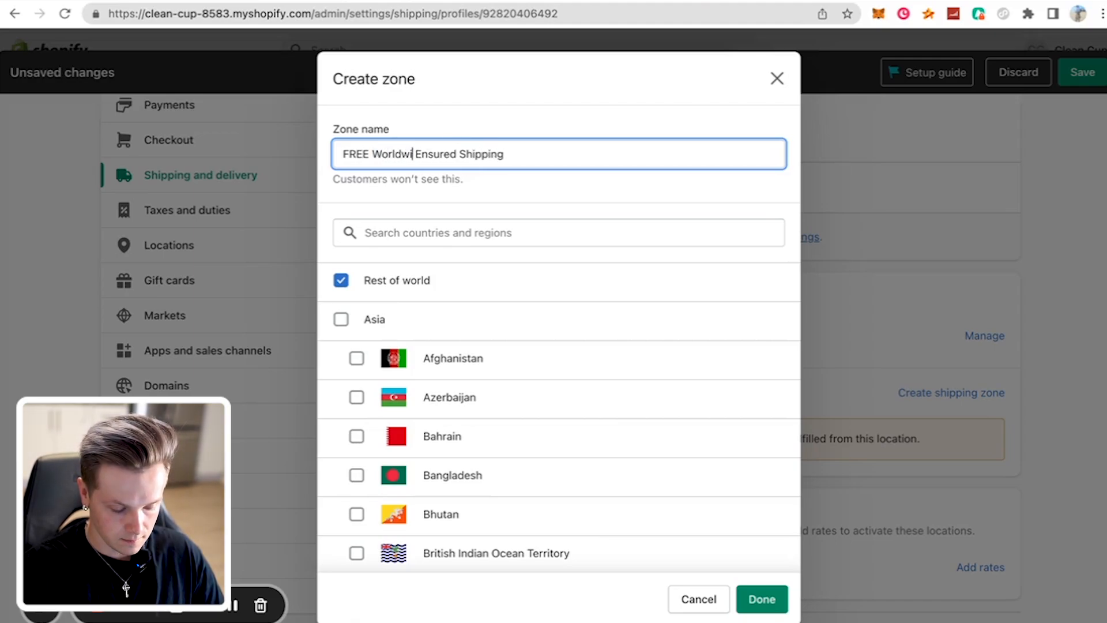
{"action": "double_click", "coordinate": [450, 154]}
{"action": "key", "text": "BackSpace"}
{"action": "left_click", "coordinate": [762, 597]}
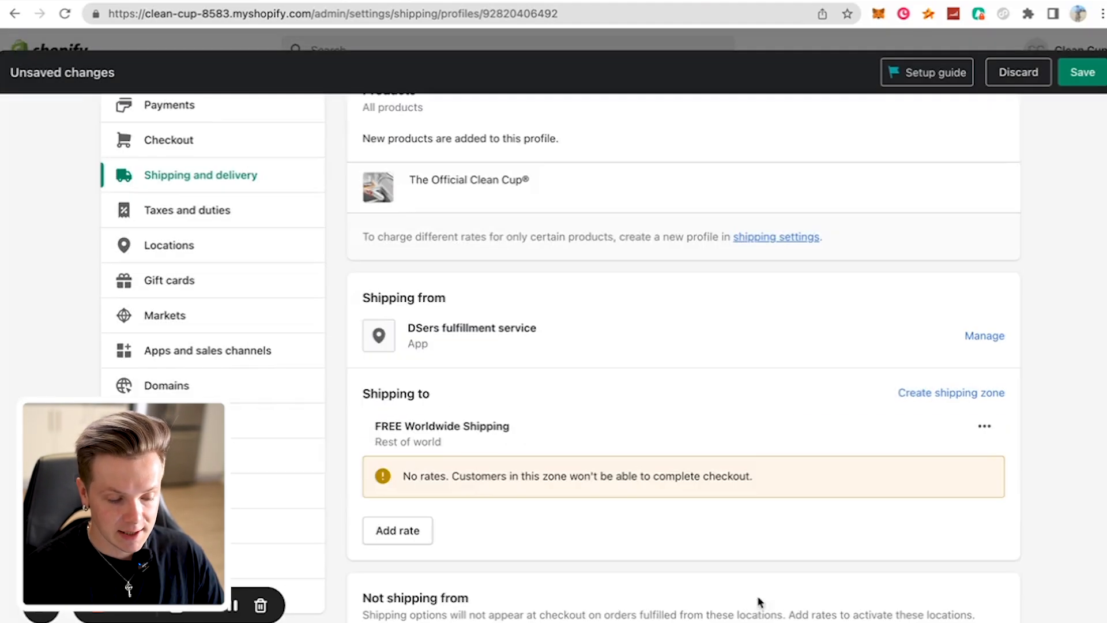
{"action": "scroll", "coordinate": [611, 304], "scroll_direction": "down", "scroll_amount": 3}
Add a $0.00 'FREE Worldwide Shipping' rate to the new zone and save the profile
{"action": "left_click", "coordinate": [983, 335]}
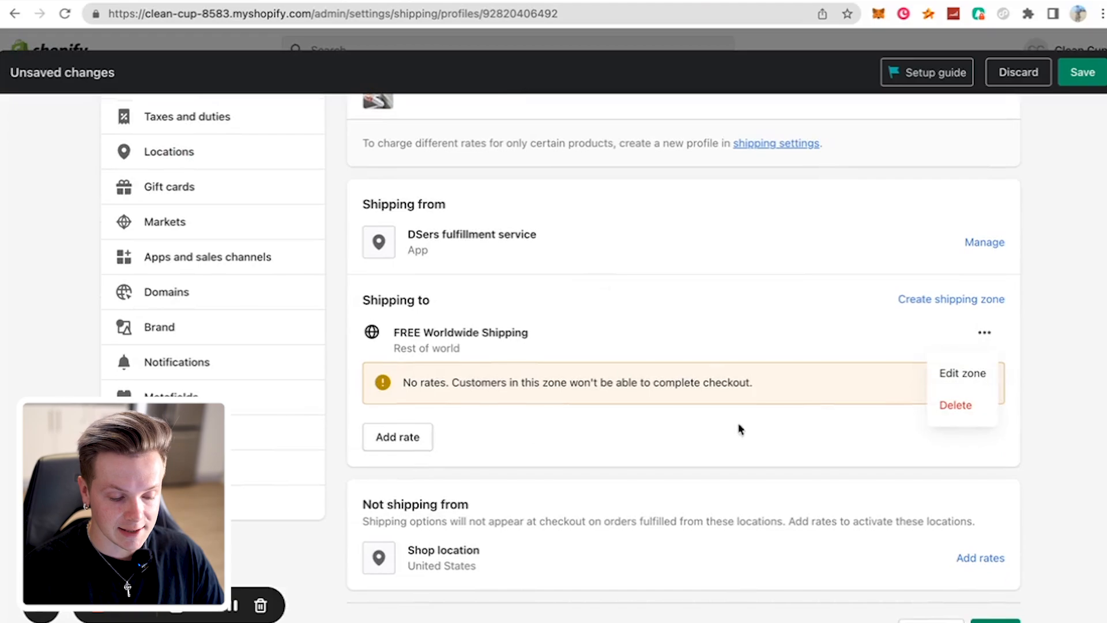
{"action": "left_click", "coordinate": [404, 436]}
{"action": "left_click", "coordinate": [481, 339]}
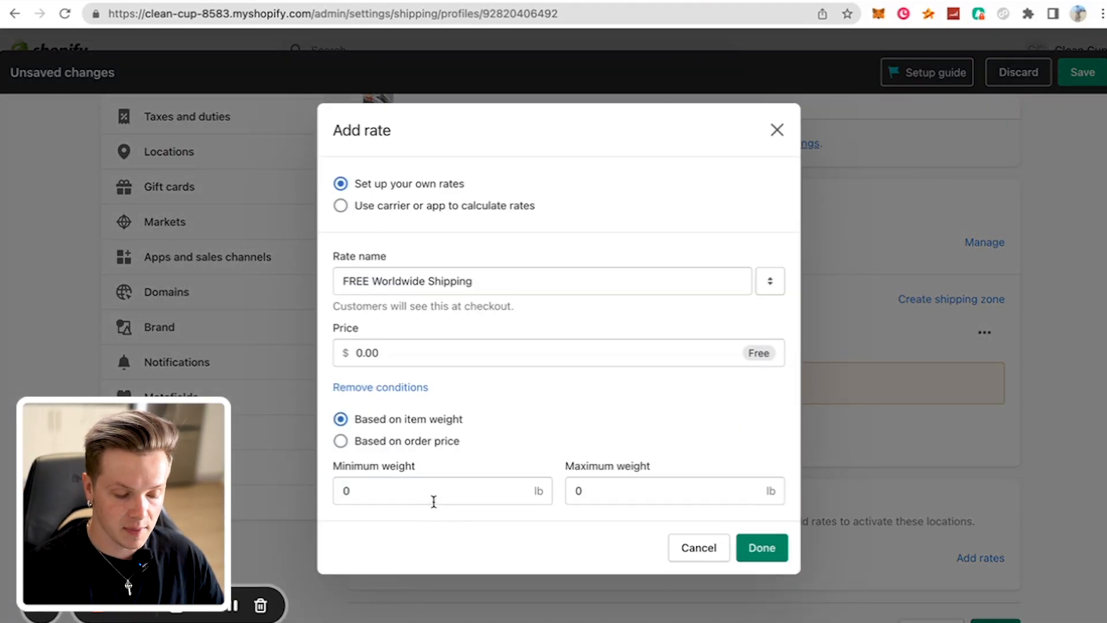
{"action": "left_click", "coordinate": [507, 491]}
{"action": "left_click", "coordinate": [625, 491]}
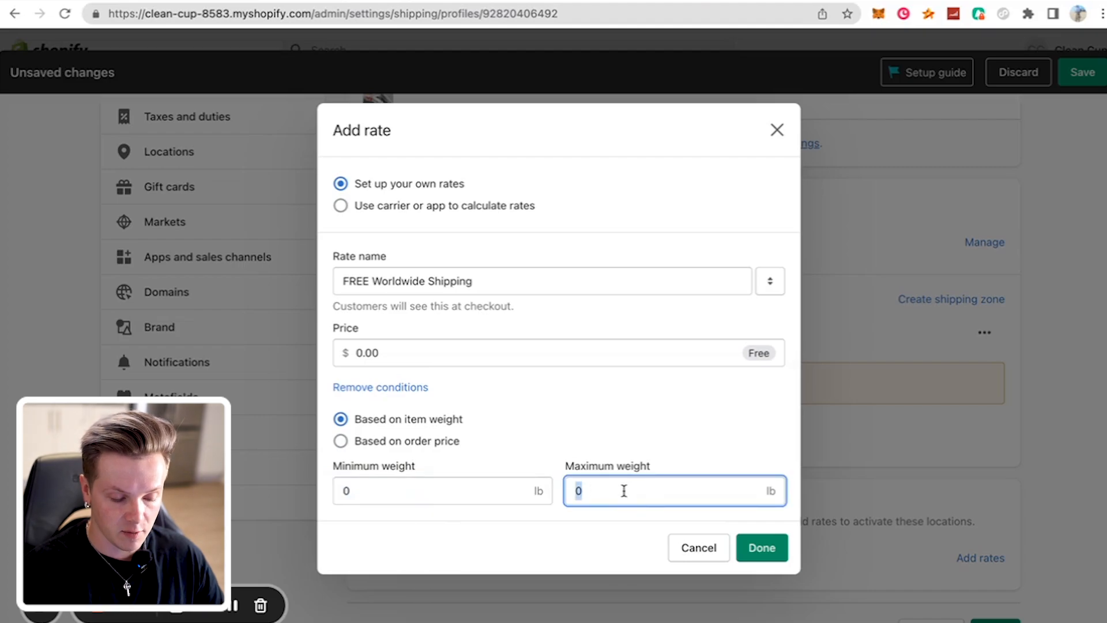
{"action": "left_click", "coordinate": [757, 551]}
{"action": "left_click", "coordinate": [1082, 73]}
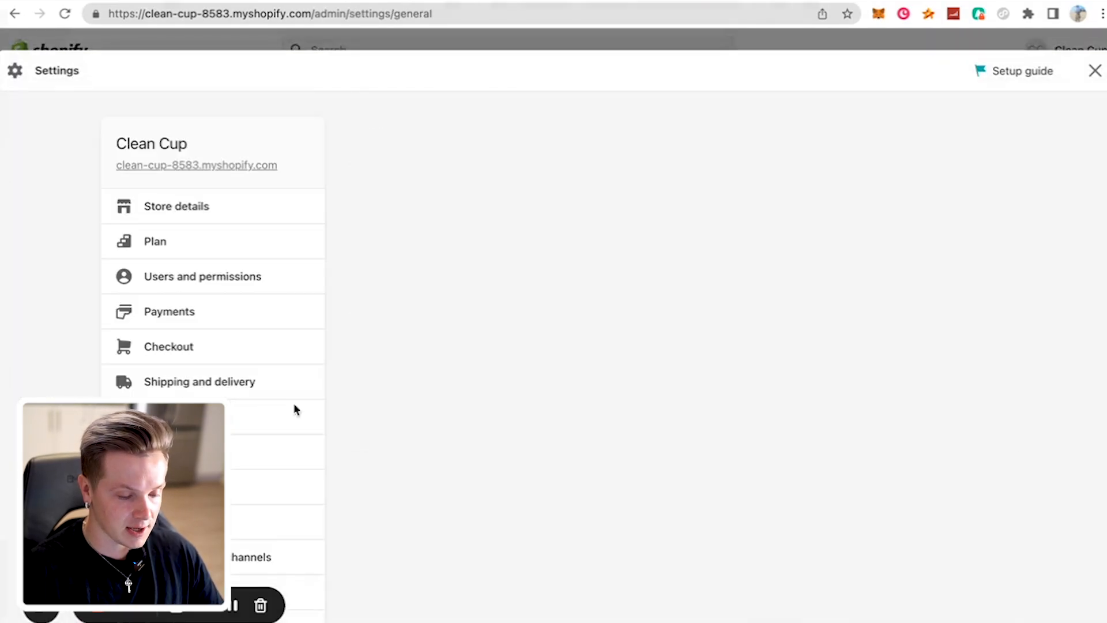
In Payments, browse other providers and continue the PayPal Express Checkout account setup
{"action": "scroll", "coordinate": [173, 265], "scroll_direction": "down", "scroll_amount": 2}
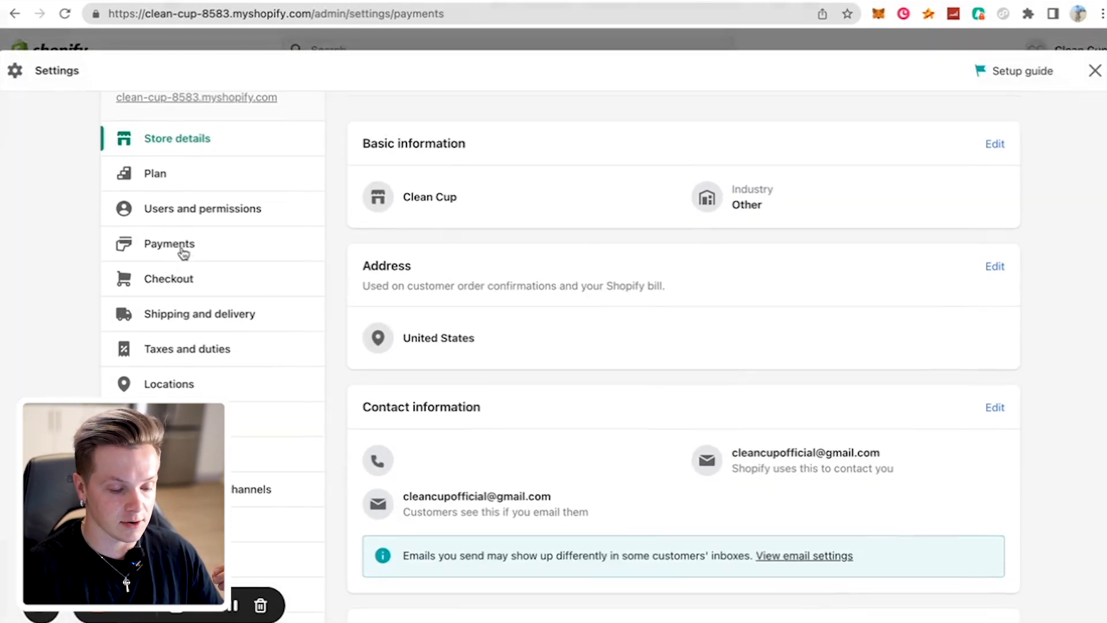
{"action": "left_click", "coordinate": [184, 249]}
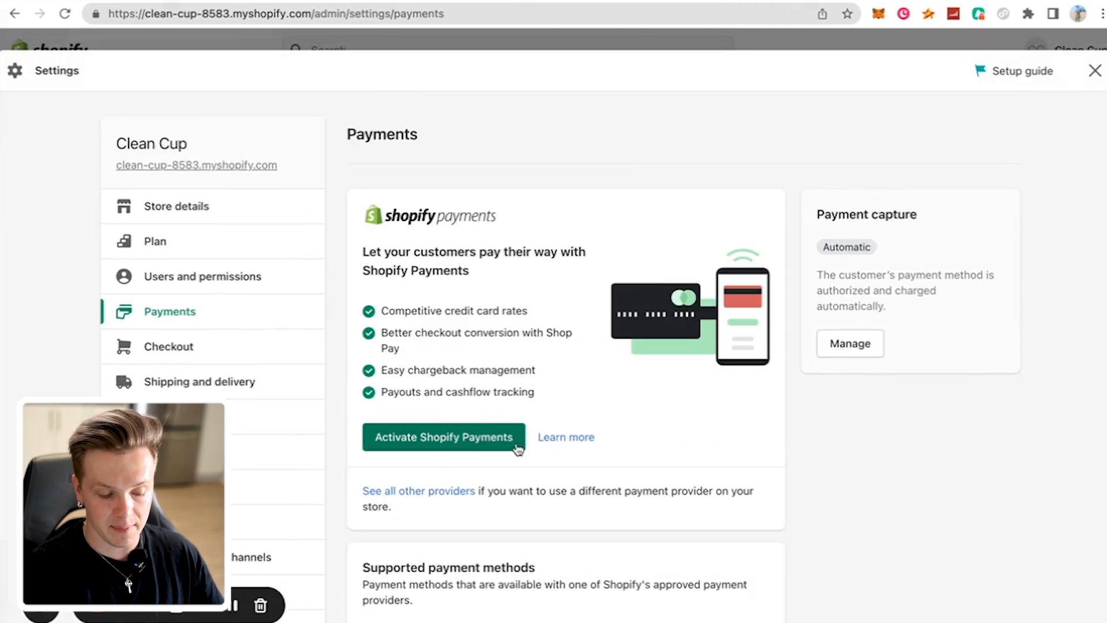
{"action": "scroll", "coordinate": [475, 458], "scroll_direction": "down", "scroll_amount": 2}
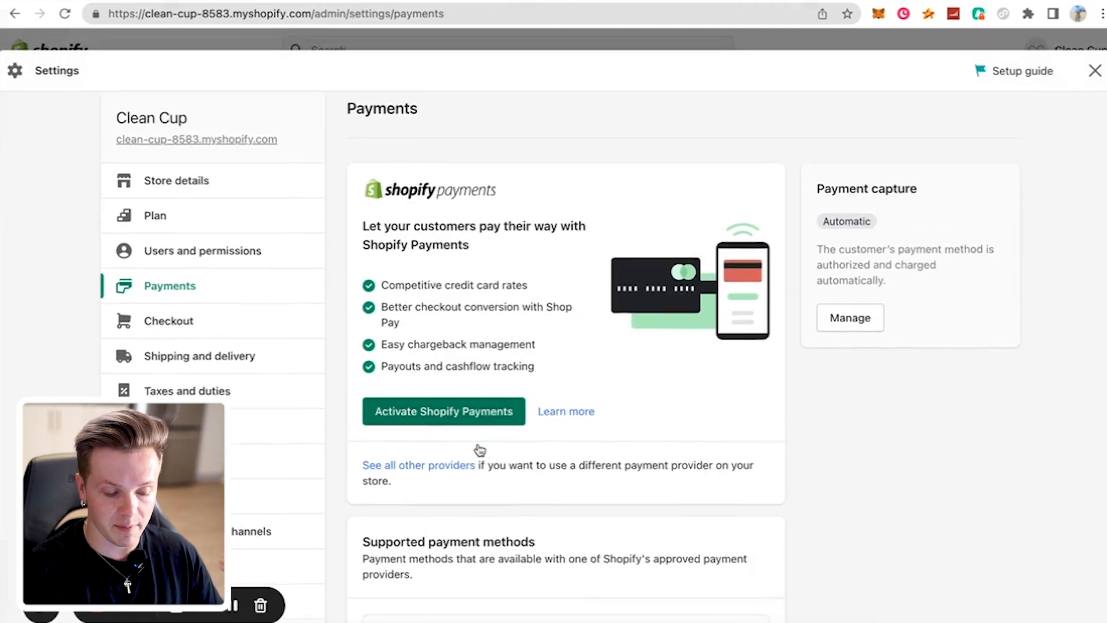
{"action": "scroll", "coordinate": [453, 428], "scroll_direction": "up", "scroll_amount": 1}
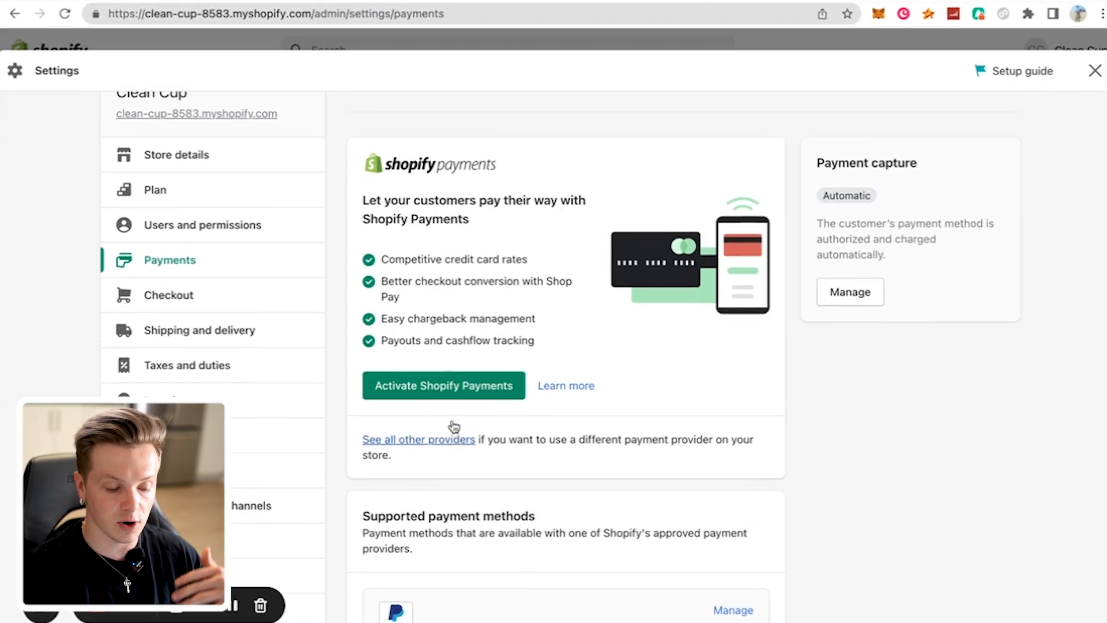
{"action": "left_click", "coordinate": [452, 438]}
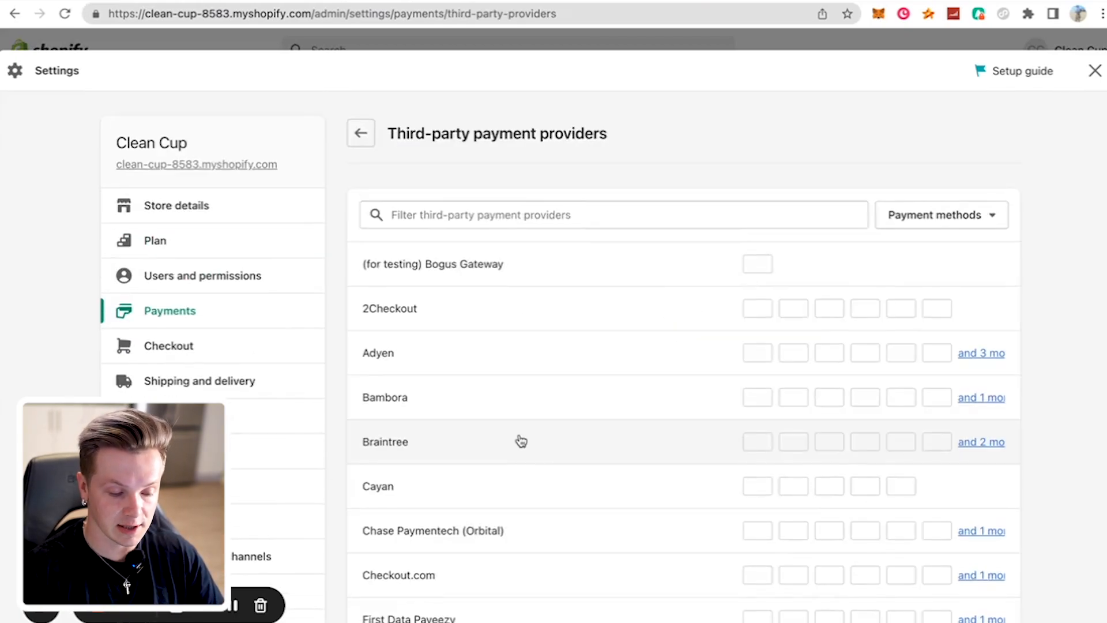
{"action": "scroll", "coordinate": [517, 440], "scroll_direction": "down", "scroll_amount": 3}
{"action": "scroll", "coordinate": [421, 371], "scroll_direction": "up", "scroll_amount": 2}
{"action": "scroll", "coordinate": [593, 296], "scroll_direction": "up", "scroll_amount": 1}
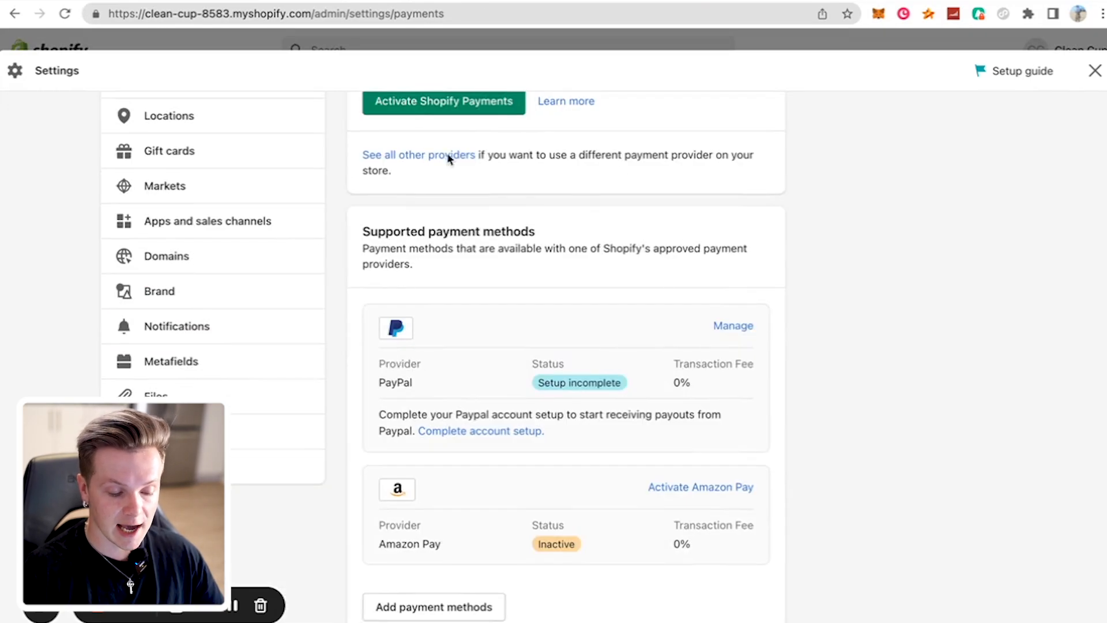
{"action": "left_click", "coordinate": [463, 442]}
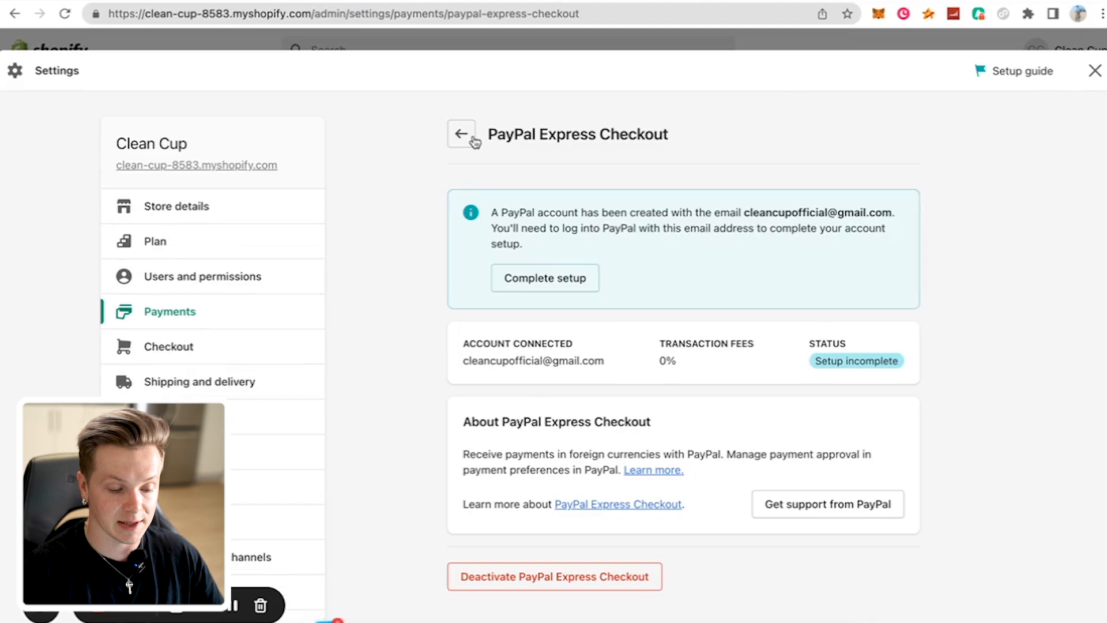
{"action": "left_click", "coordinate": [464, 137]}
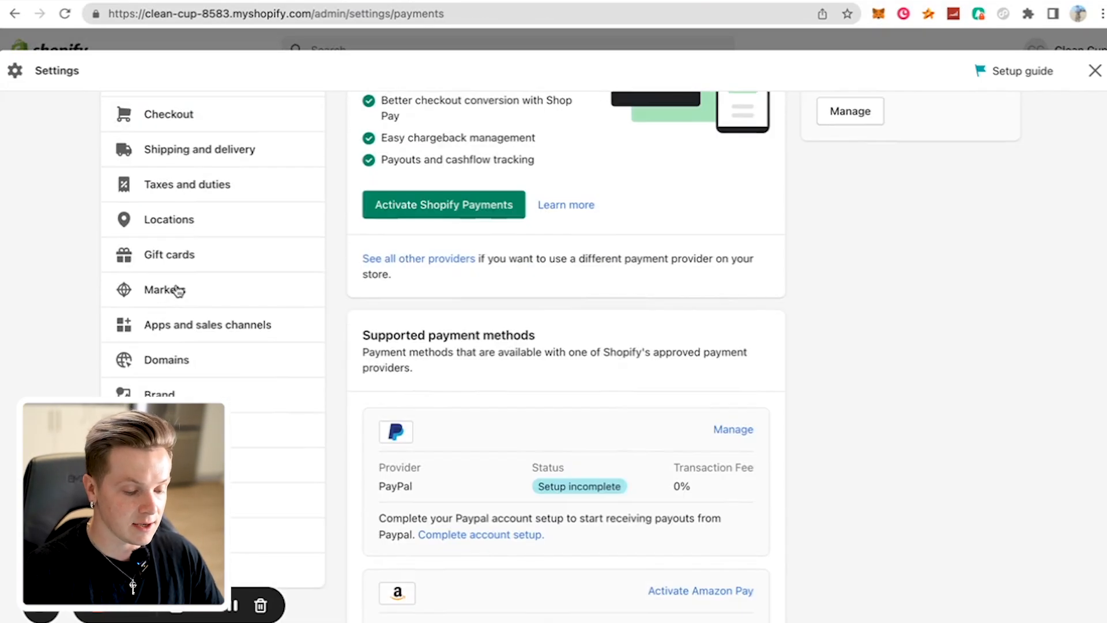
{"action": "left_click", "coordinate": [177, 292]}
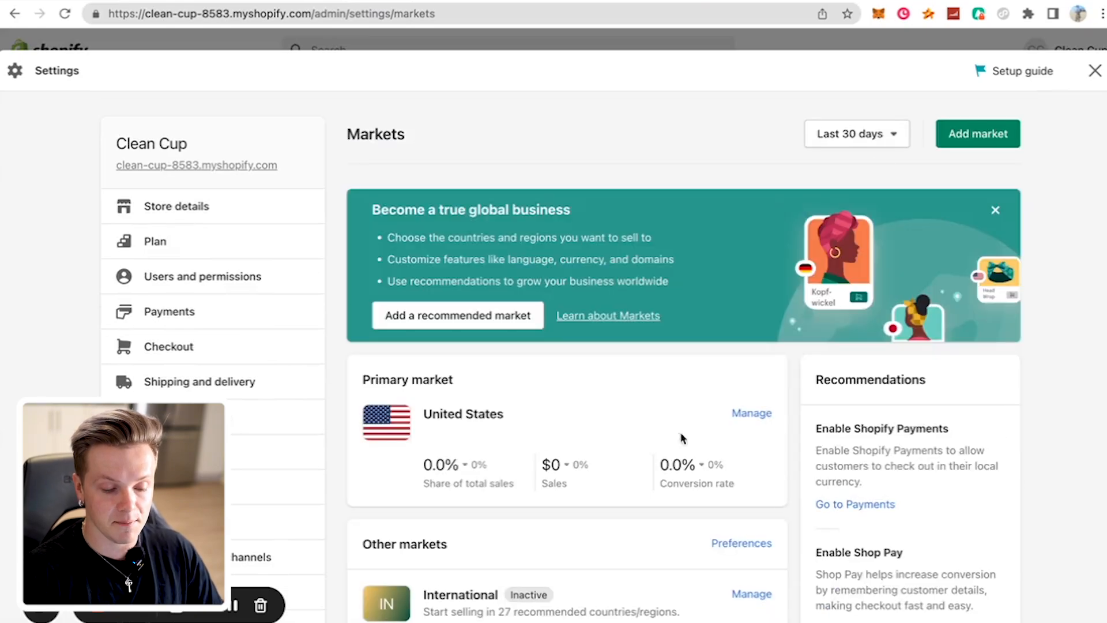
Activate the International market (Australia, Austria and 25 more) and return to the markets list
{"action": "scroll", "coordinate": [681, 439], "scroll_direction": "down", "scroll_amount": 3}
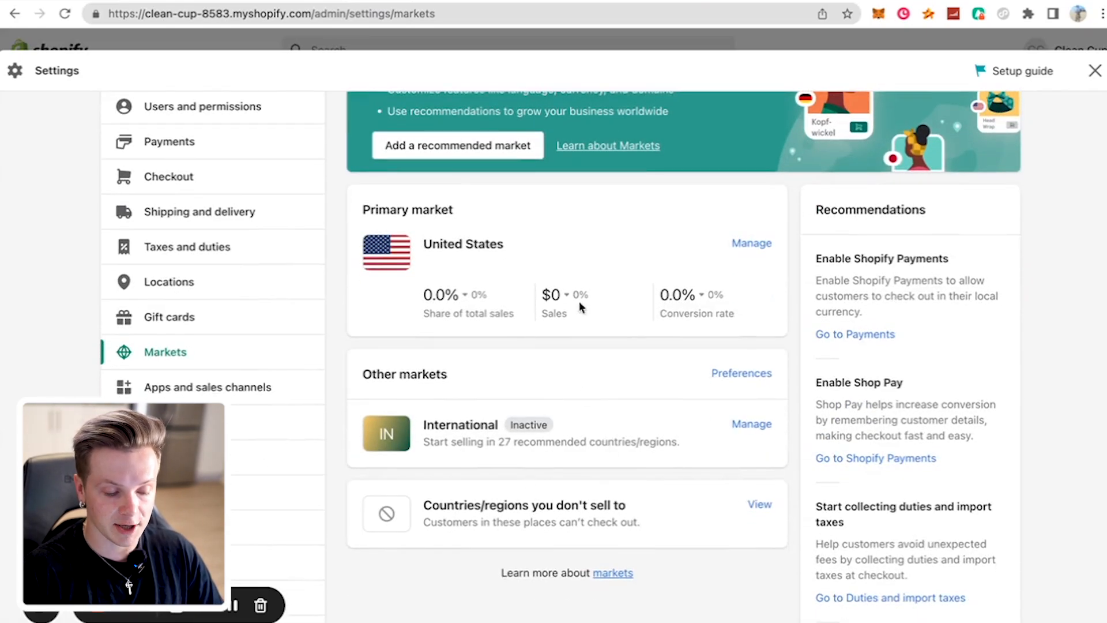
{"action": "left_click_drag", "start_coordinate": [600, 425], "coordinate": [699, 492]}
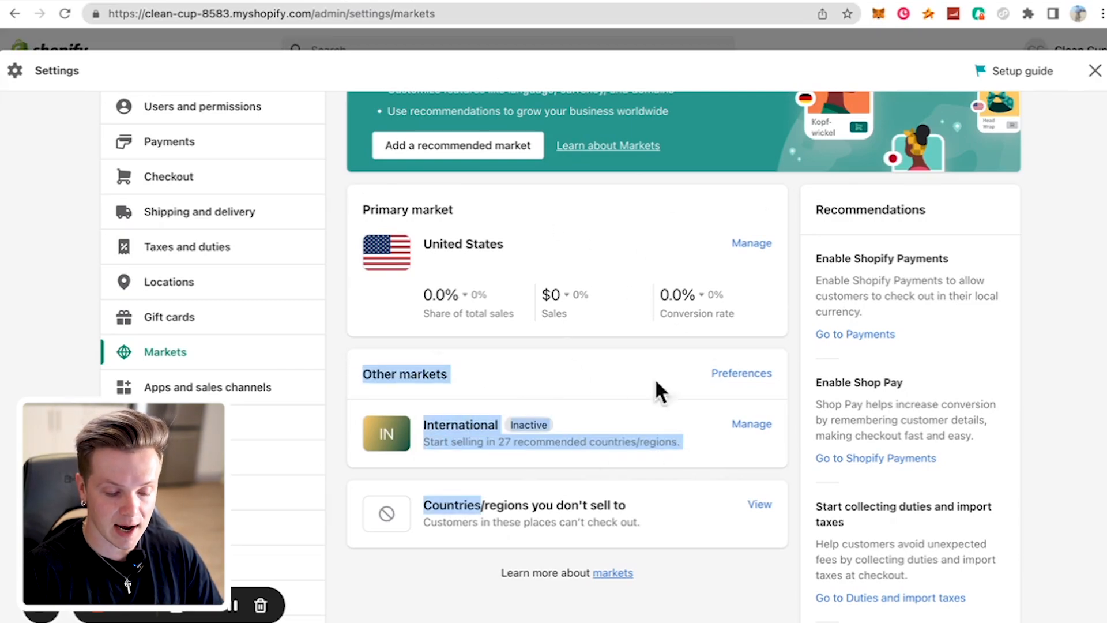
{"action": "left_click", "coordinate": [770, 432]}
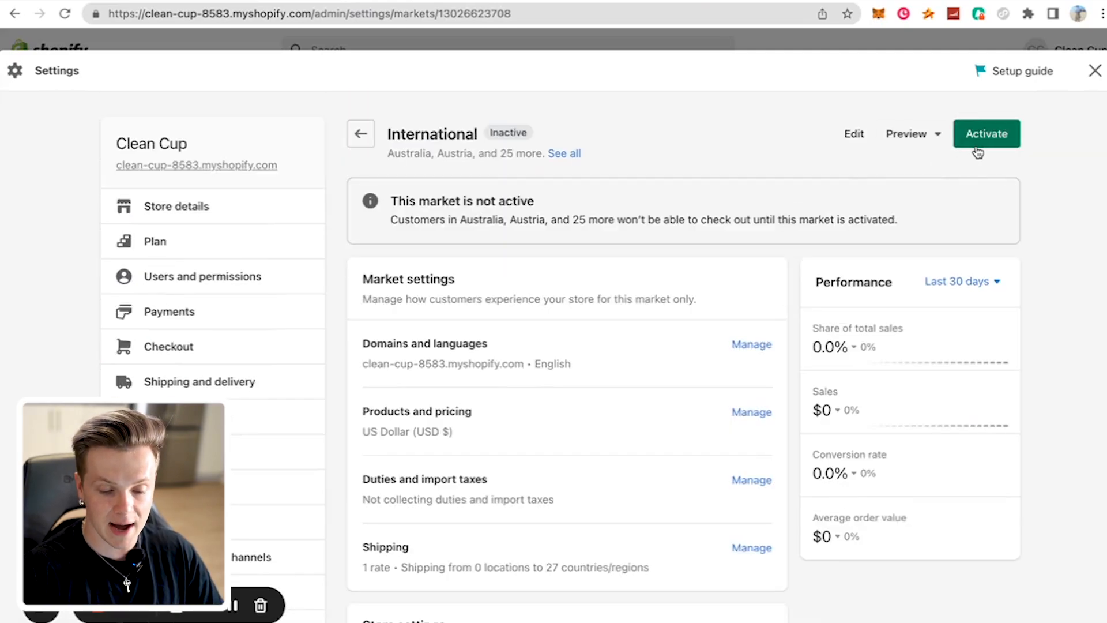
{"action": "left_click", "coordinate": [979, 151]}
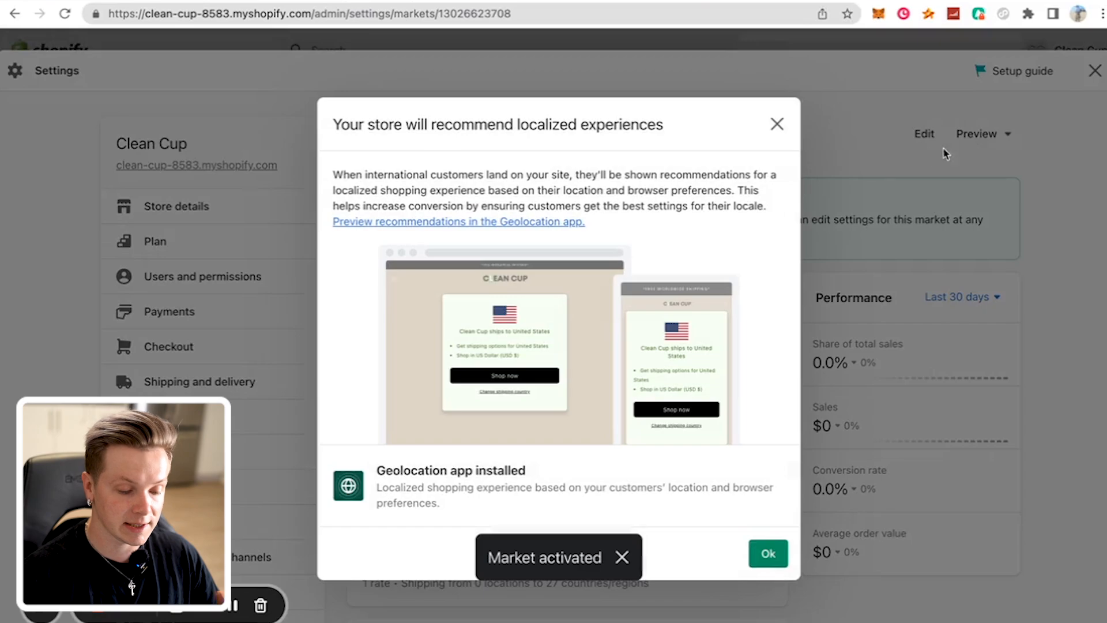
{"action": "left_click", "coordinate": [778, 125]}
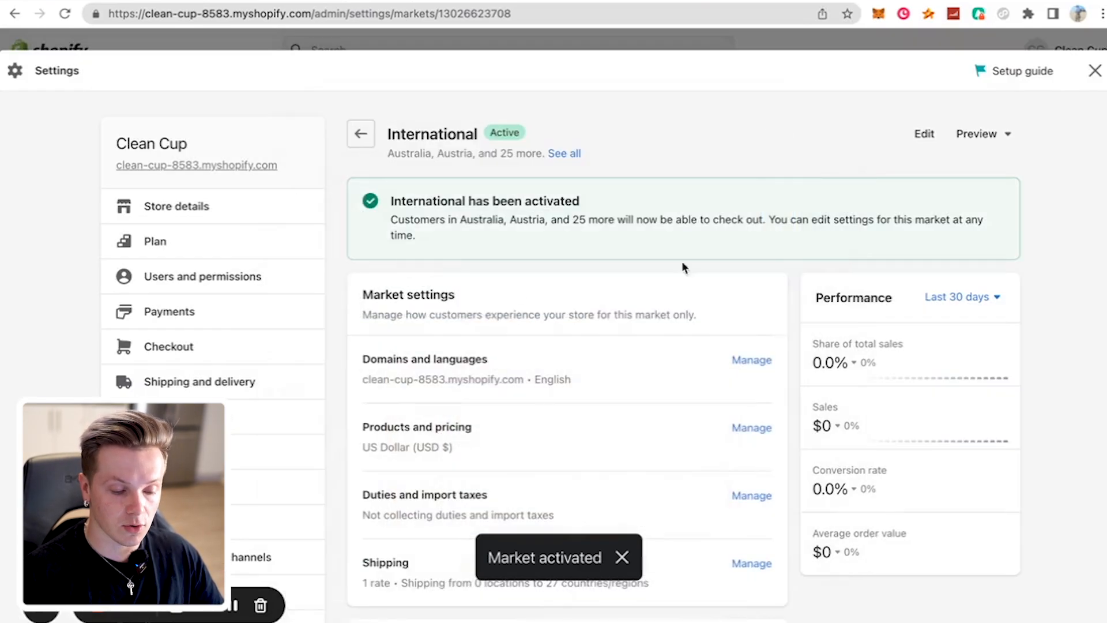
{"action": "left_click", "coordinate": [361, 133]}
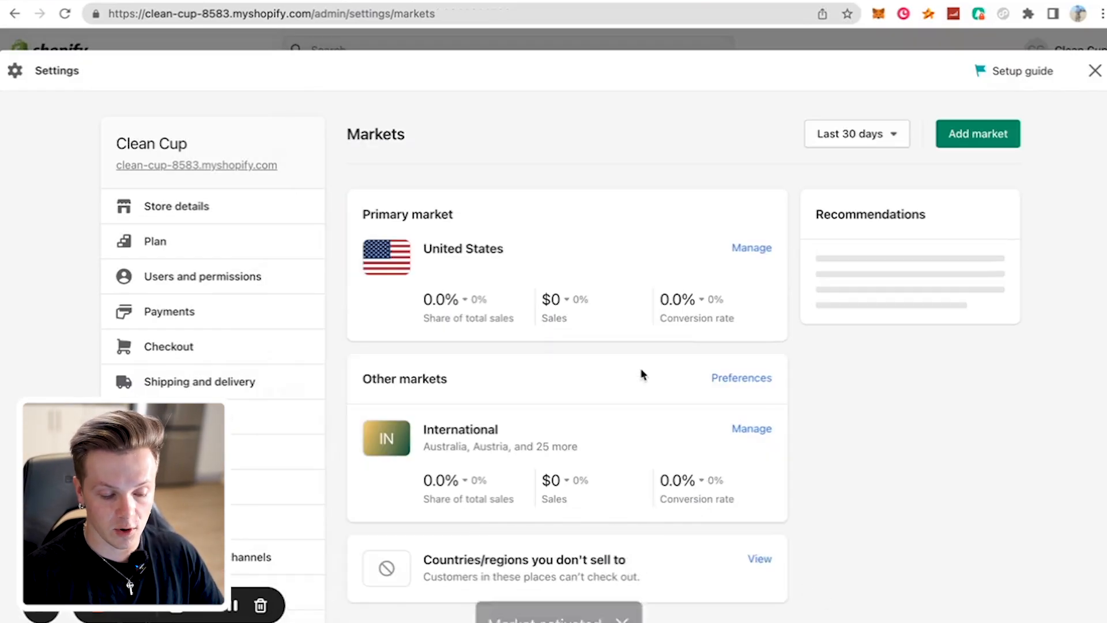
{"action": "scroll", "coordinate": [432, 305], "scroll_direction": "down", "scroll_amount": 1}
{"action": "scroll", "coordinate": [494, 447], "scroll_direction": "down", "scroll_amount": 2}
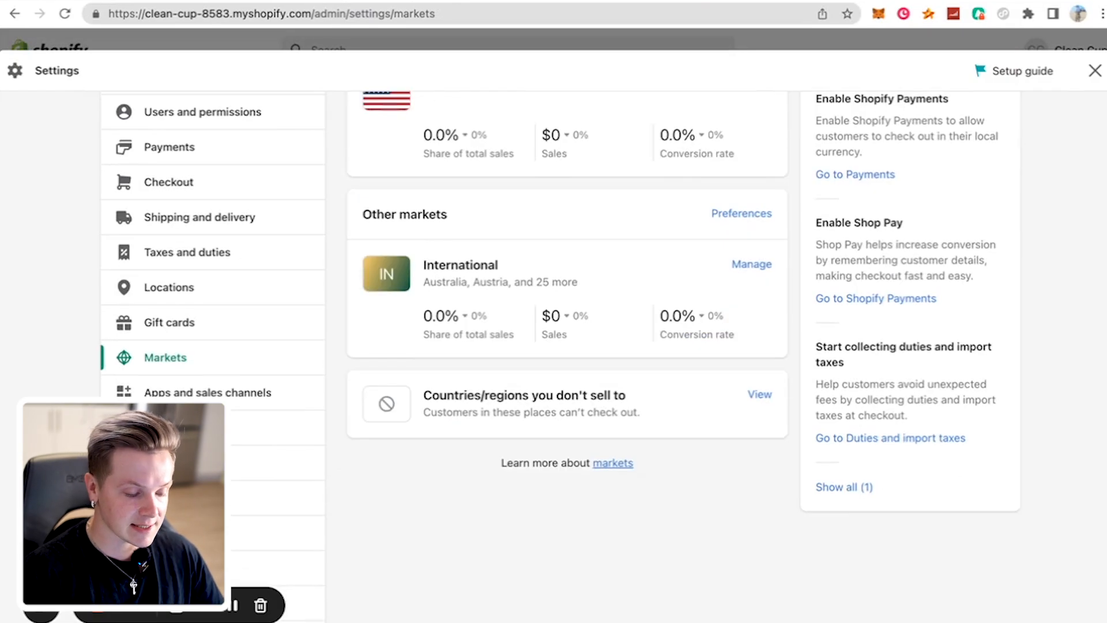
{"action": "left_click", "coordinate": [277, 428]}
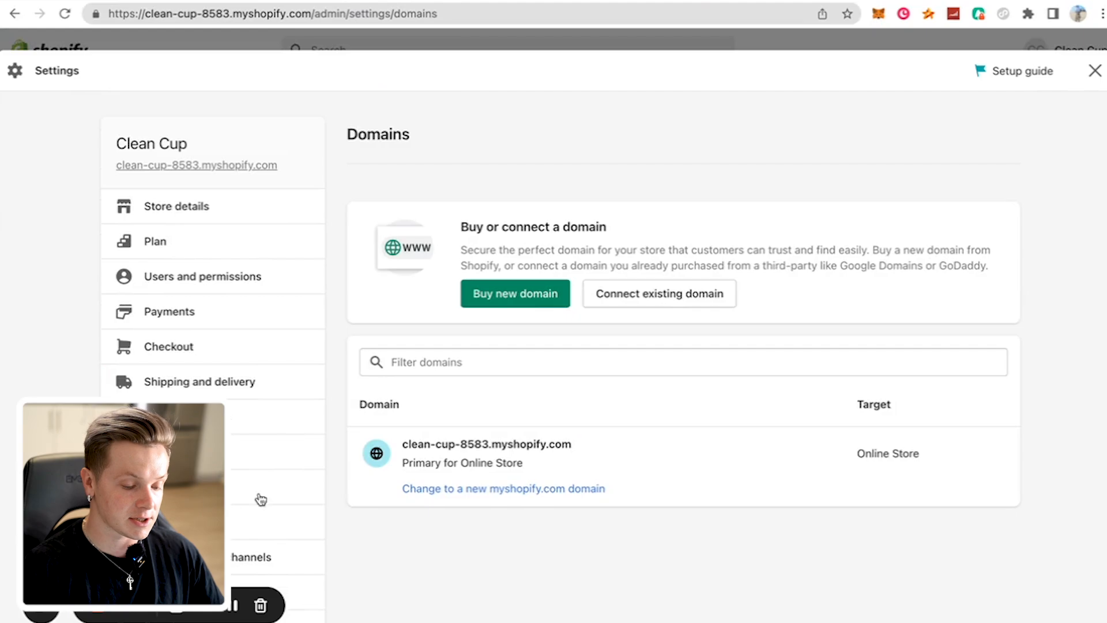
Search for a new domain based on the owner's name, correcting a typo
{"action": "left_click", "coordinate": [514, 299]}
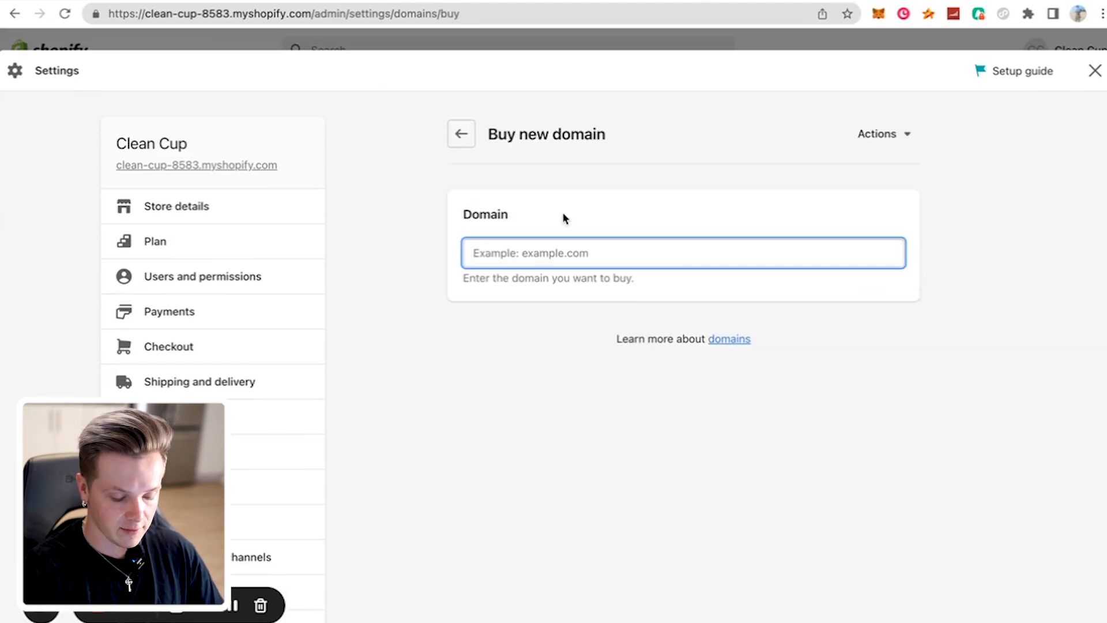
{"action": "type", "text": "jeemyray"}
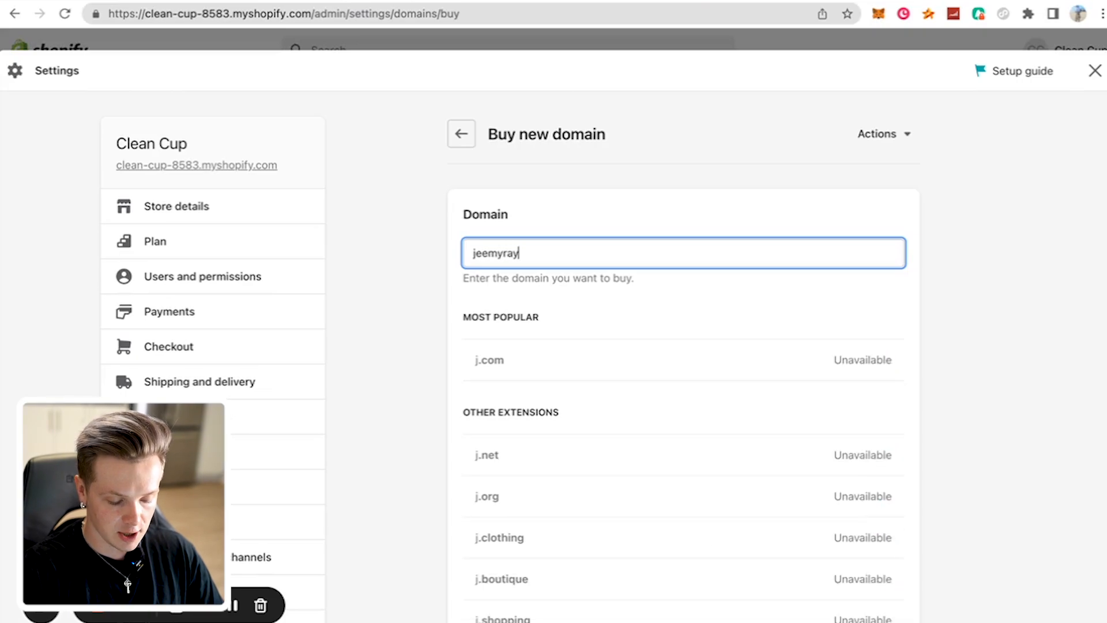
{"action": "type", "text": "holst"}
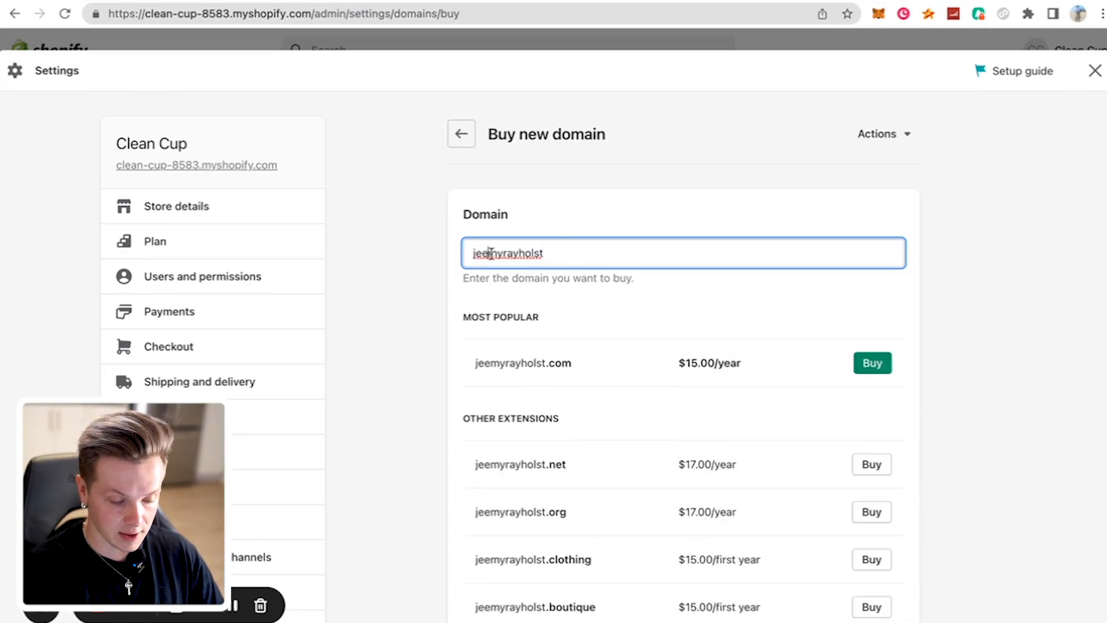
{"action": "left_click", "coordinate": [489, 253]}
{"action": "key", "text": "BackSpace"}
{"action": "type", "text": "re"}
{"action": "left_click", "coordinate": [557, 247]}
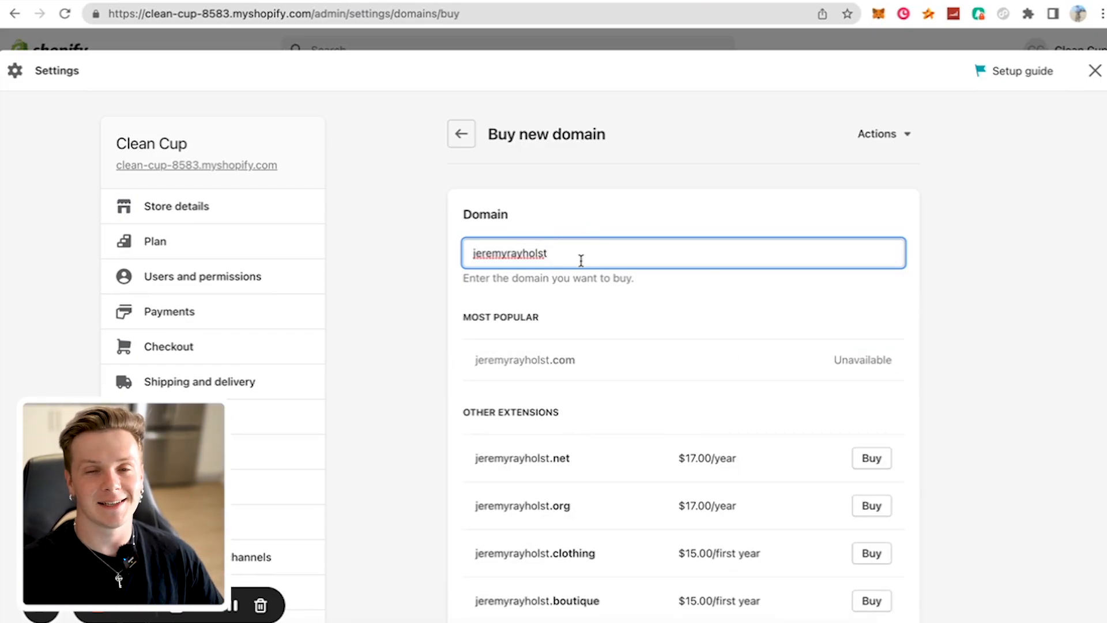
Load three more batches of ten domain suggestions, then close Settings
{"action": "scroll", "coordinate": [640, 554], "scroll_direction": "down", "scroll_amount": 5}
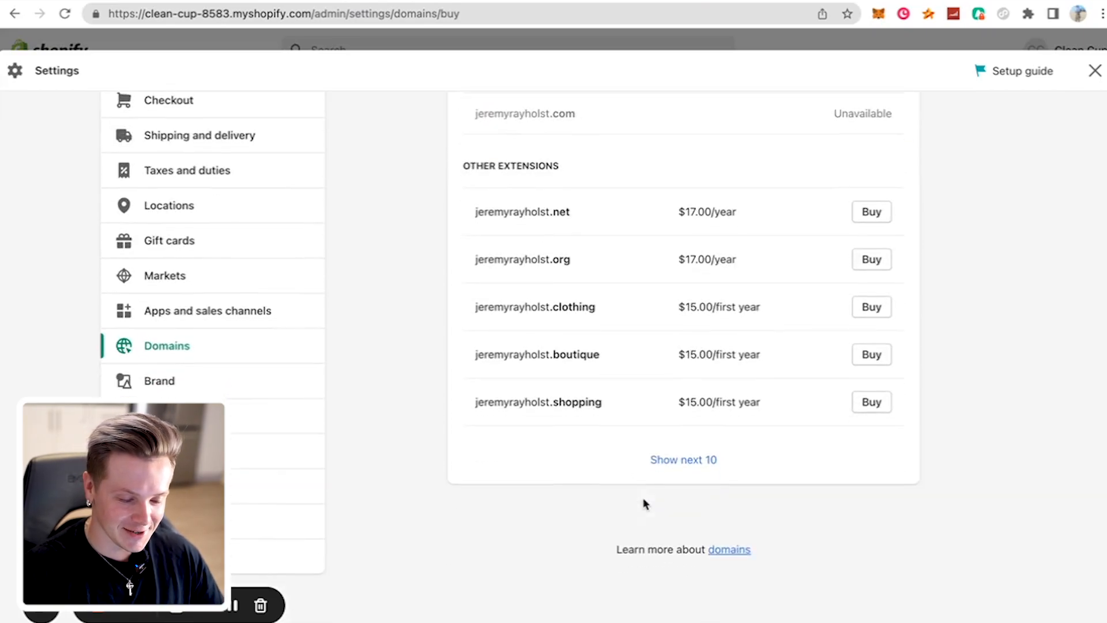
{"action": "left_click", "coordinate": [680, 467]}
{"action": "scroll", "coordinate": [591, 275], "scroll_direction": "down", "scroll_amount": 3}
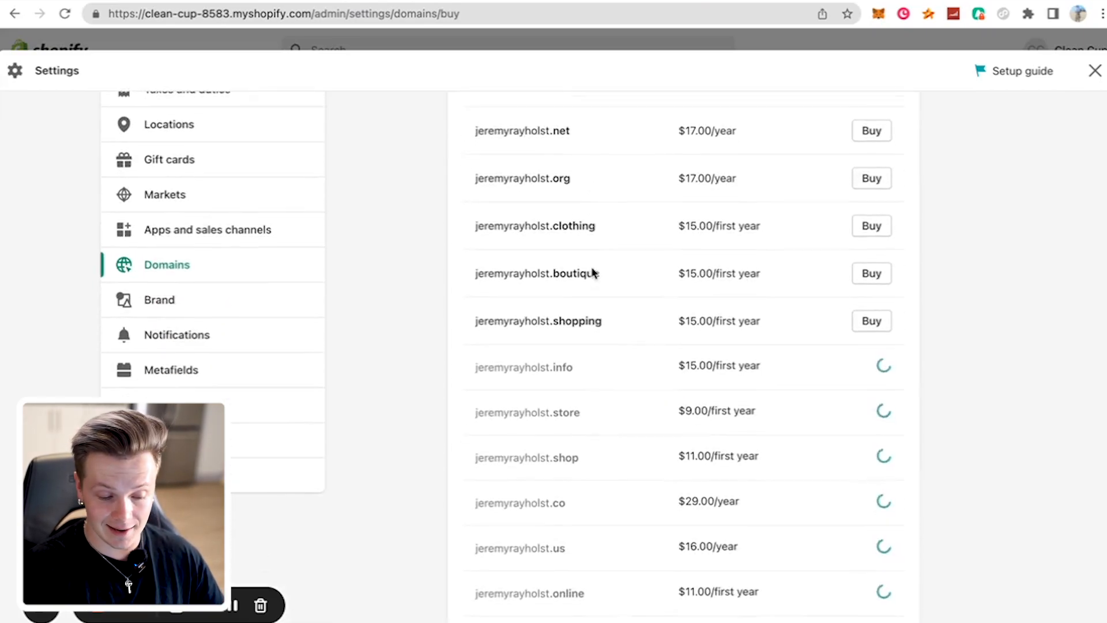
{"action": "scroll", "coordinate": [593, 273], "scroll_direction": "down", "scroll_amount": 2}
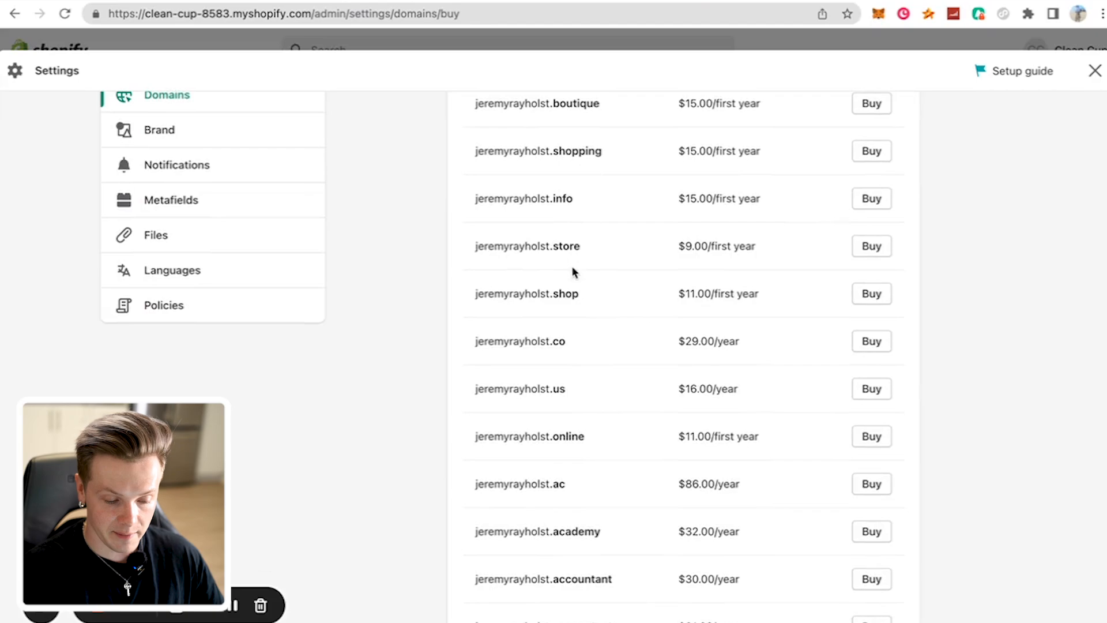
{"action": "scroll", "coordinate": [574, 271], "scroll_direction": "down", "scroll_amount": 4}
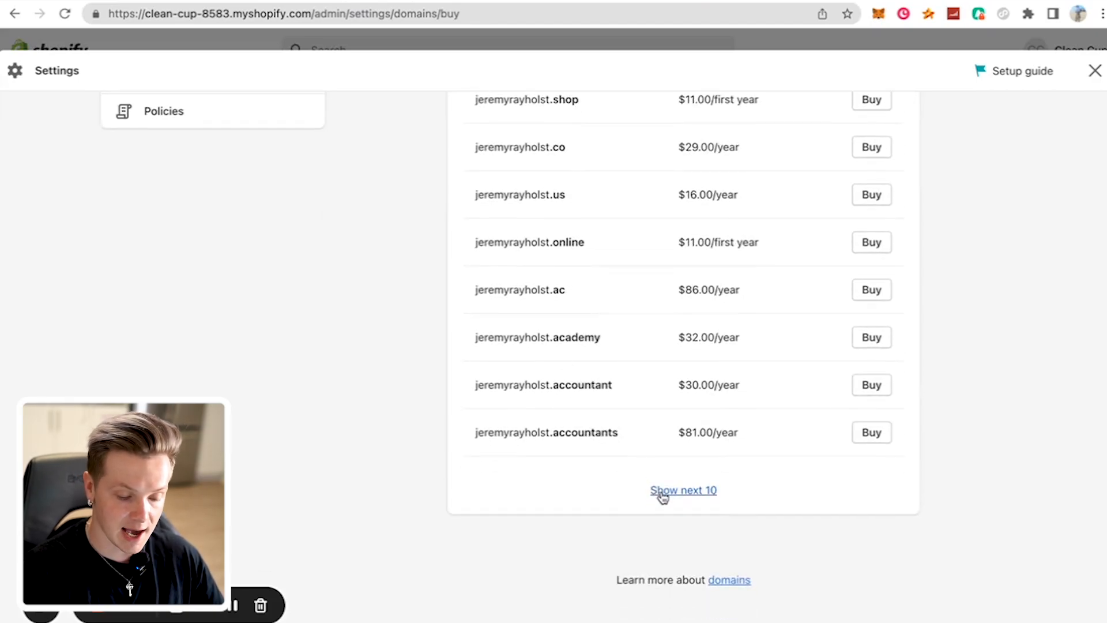
{"action": "left_click", "coordinate": [662, 493]}
{"action": "scroll", "coordinate": [630, 410], "scroll_direction": "down", "scroll_amount": 10}
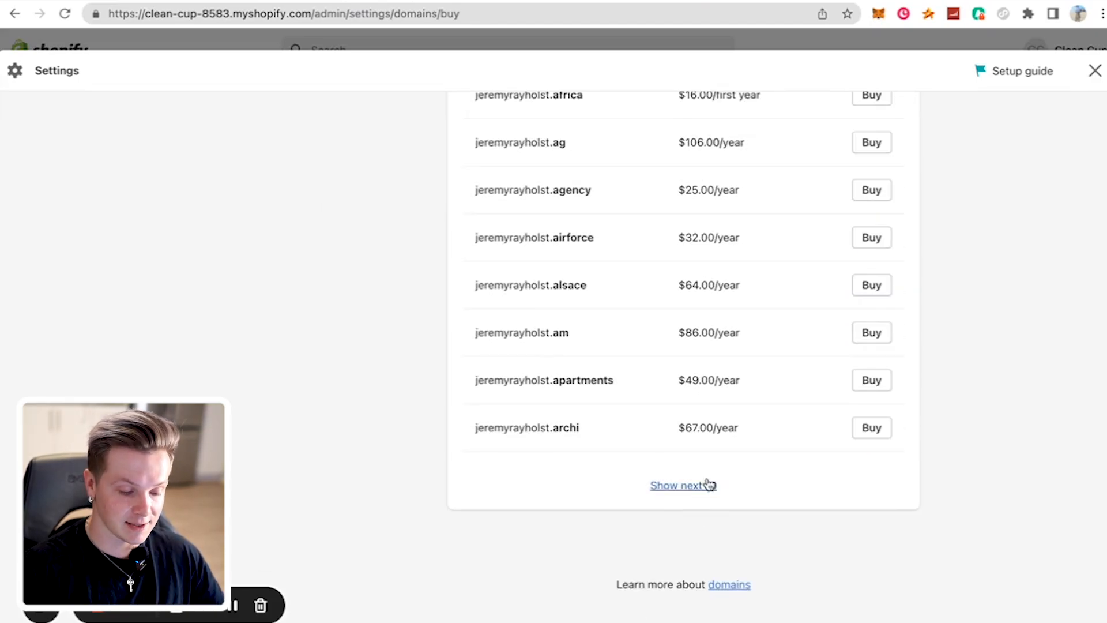
{"action": "left_click", "coordinate": [690, 497]}
{"action": "scroll", "coordinate": [690, 497], "scroll_direction": "down", "scroll_amount": 5}
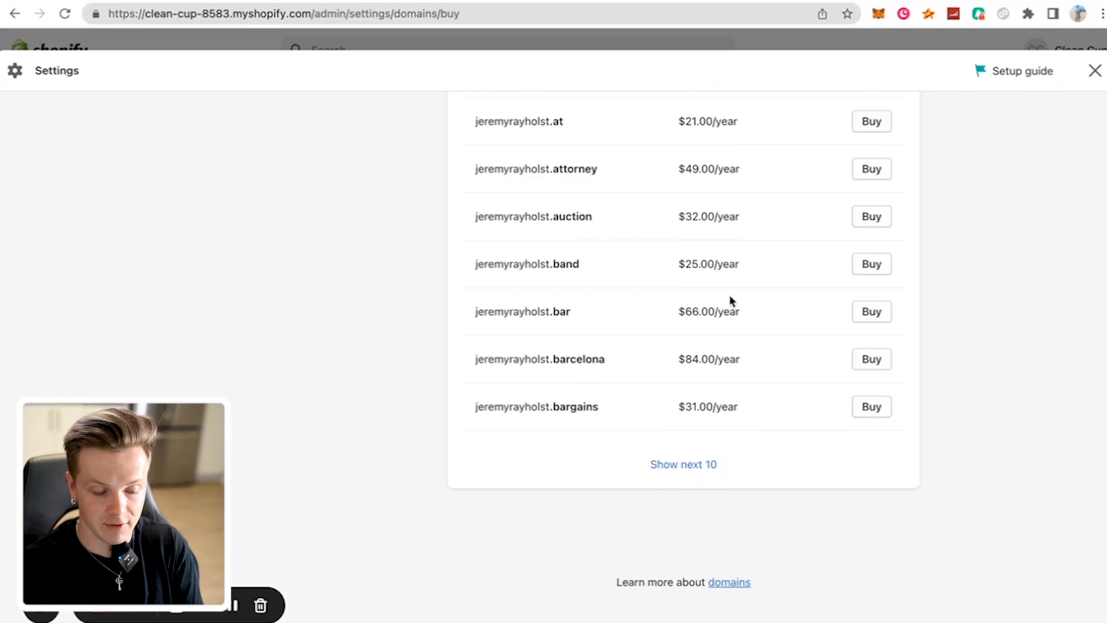
{"action": "left_click", "coordinate": [1091, 73]}
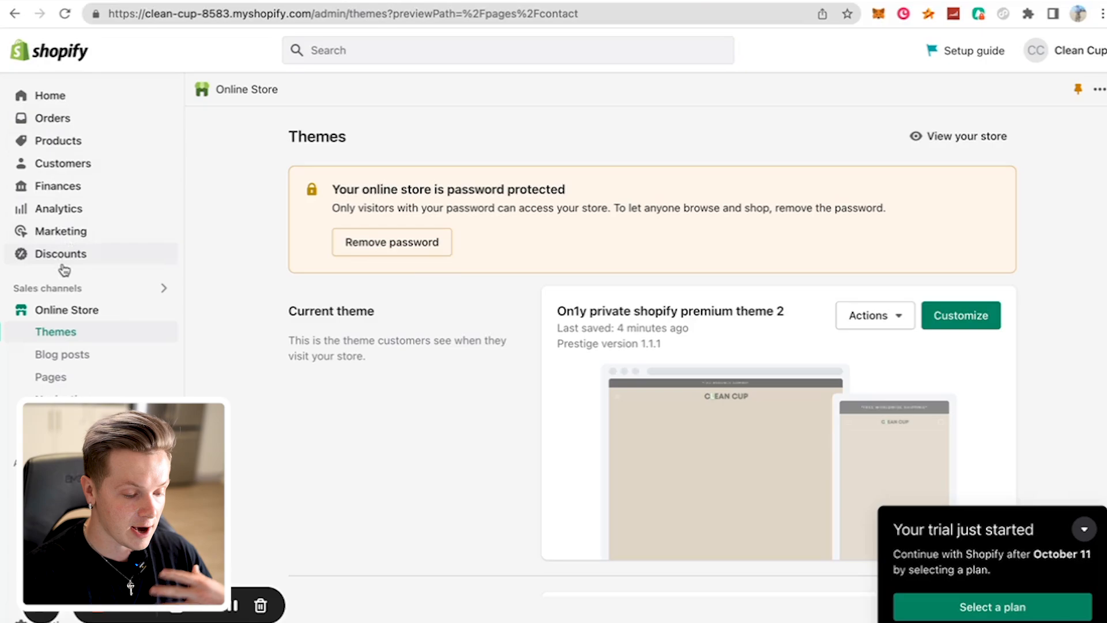
Tour the Discounts, Analytics, Customers, Products and Orders pages, then return to Home
{"action": "left_click", "coordinate": [61, 254]}
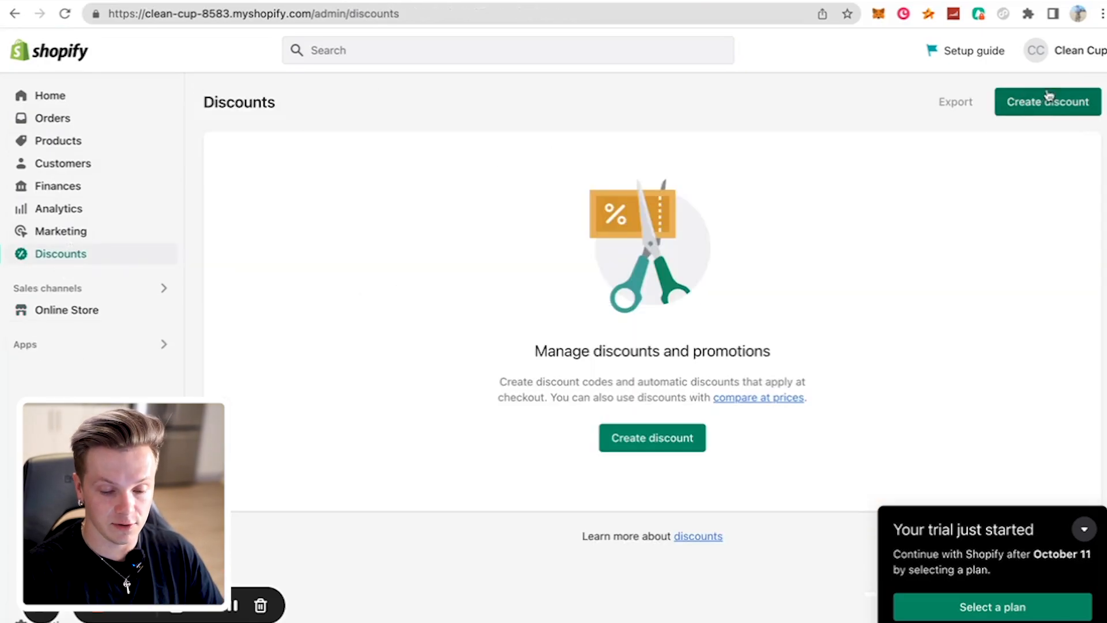
{"action": "left_click", "coordinate": [59, 210]}
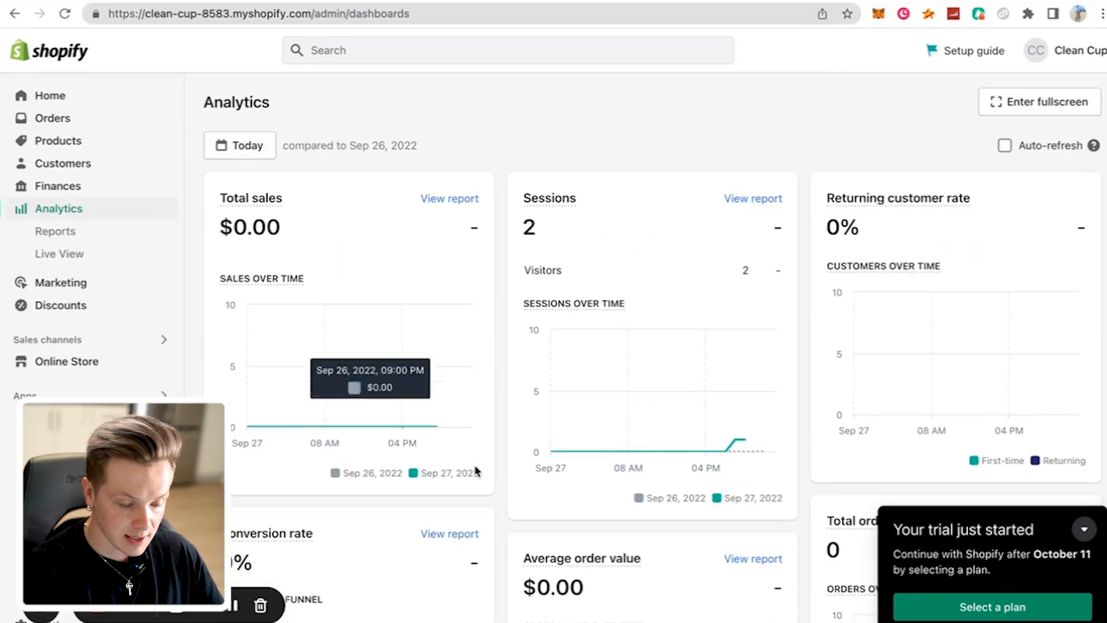
{"action": "left_click", "coordinate": [97, 164]}
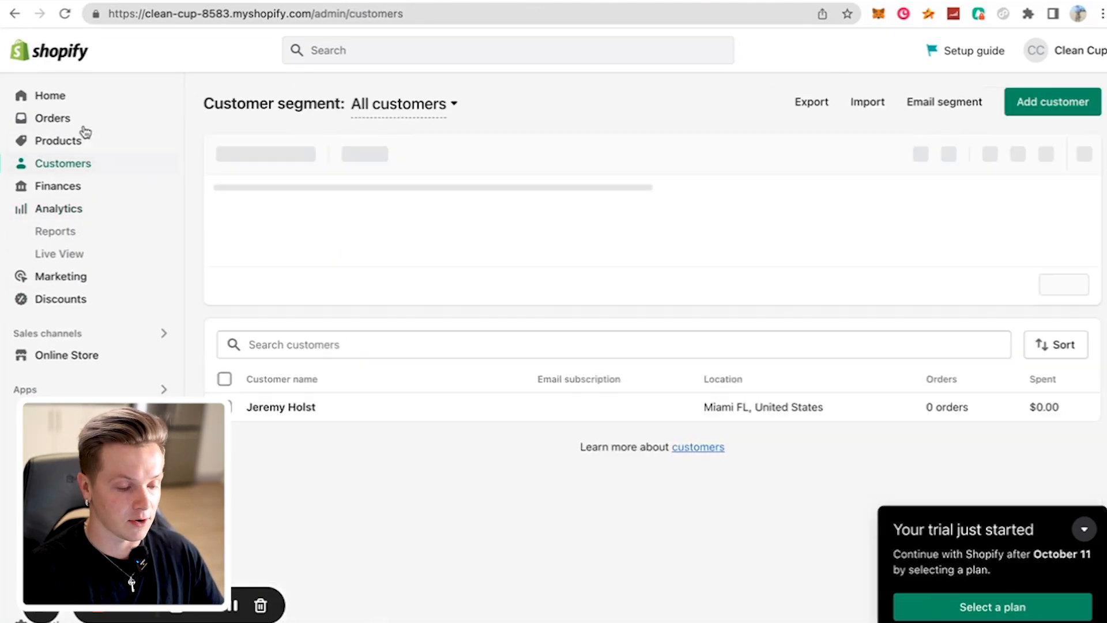
{"action": "left_click", "coordinate": [81, 143]}
{"action": "left_click", "coordinate": [83, 112]}
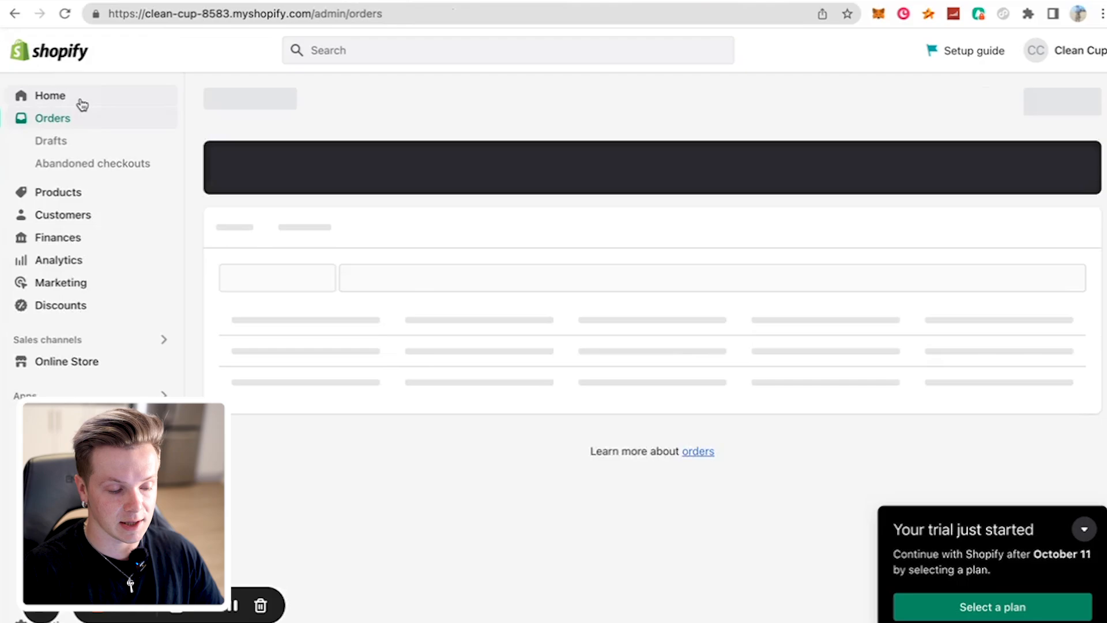
{"action": "left_click", "coordinate": [81, 103]}
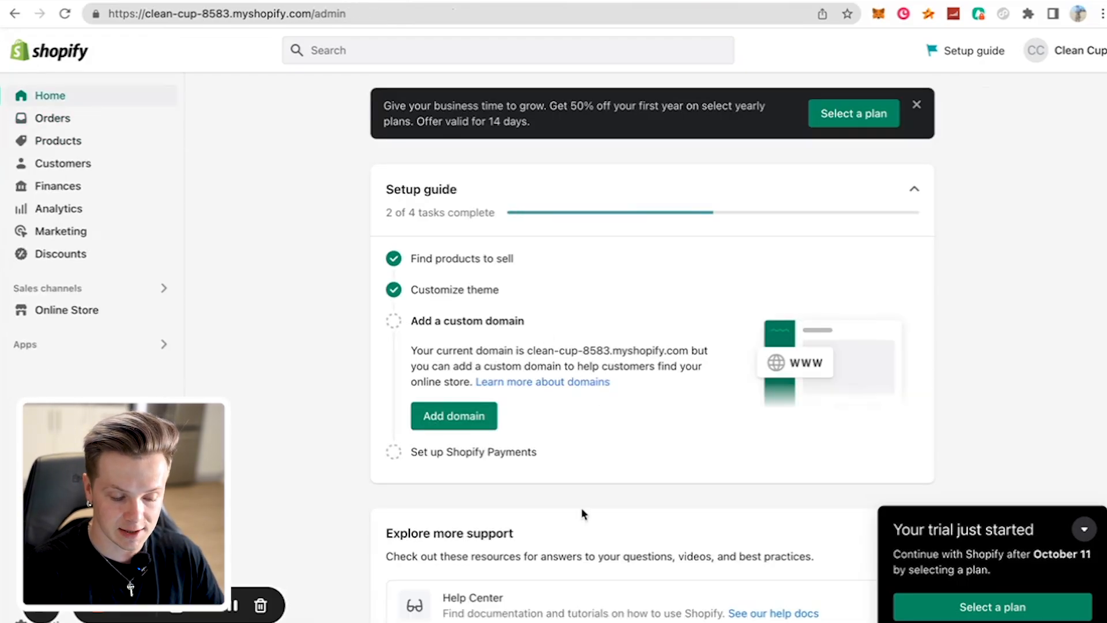